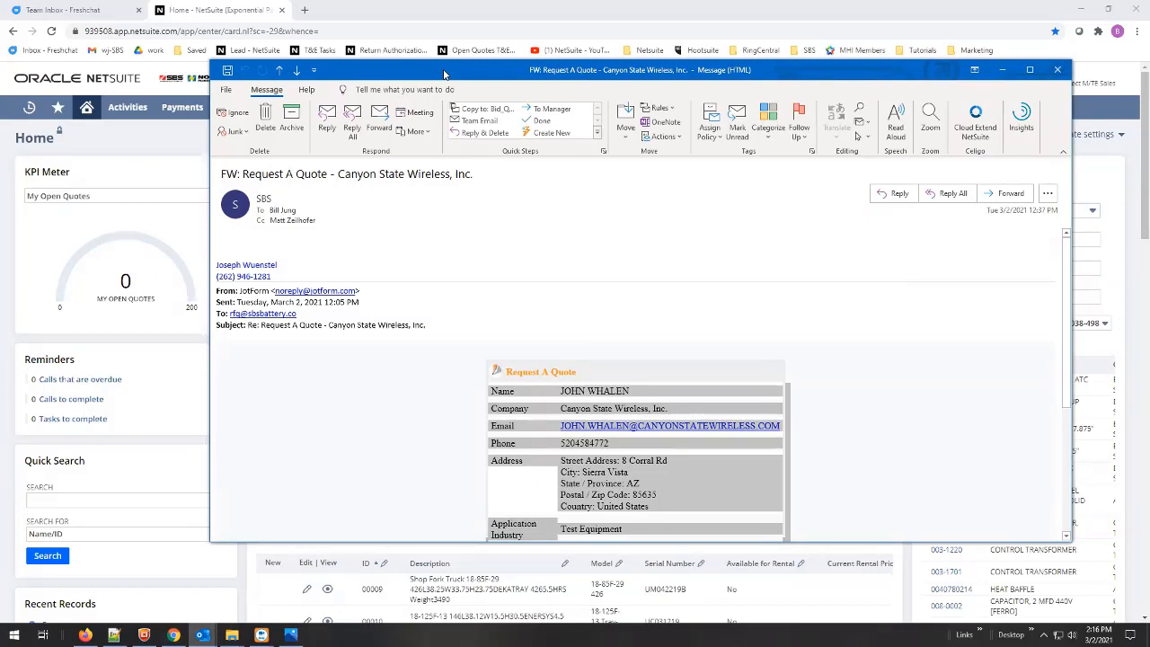
- Move the quote-request email off screen, then drag it back over NetSuite
{"action": "left_click_drag", "start_coordinate": [444, 74], "coordinate": [0, 74]}
{"action": "key", "text": "alt+Tab"}
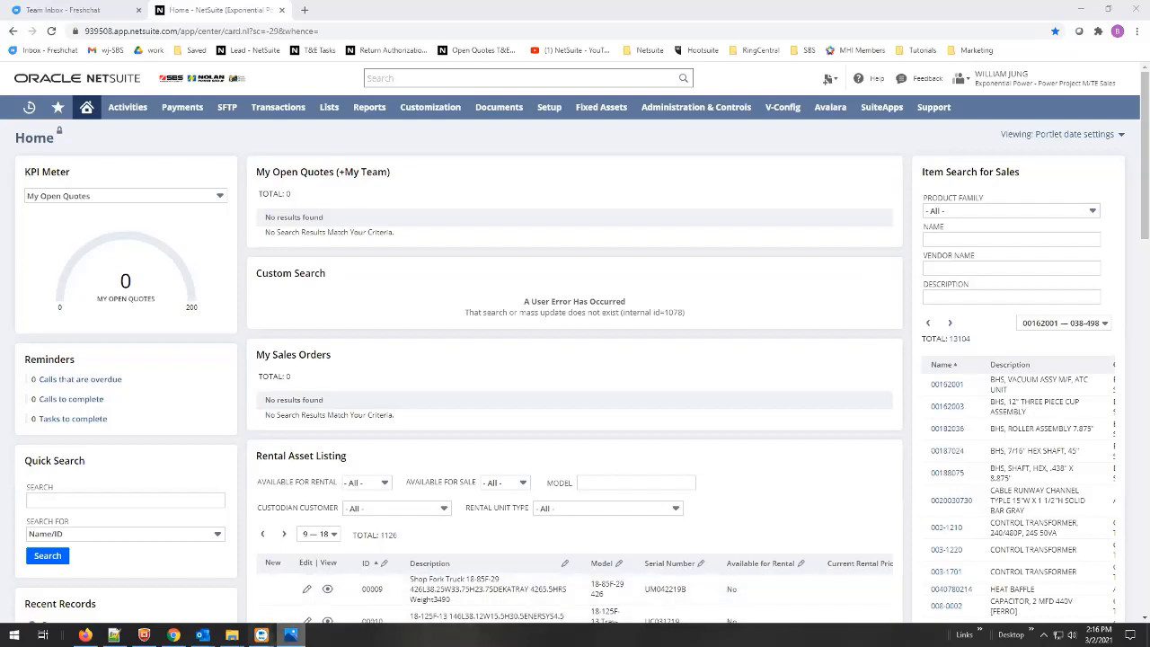
{"action": "mouse_move", "coordinate": [202, 634]}
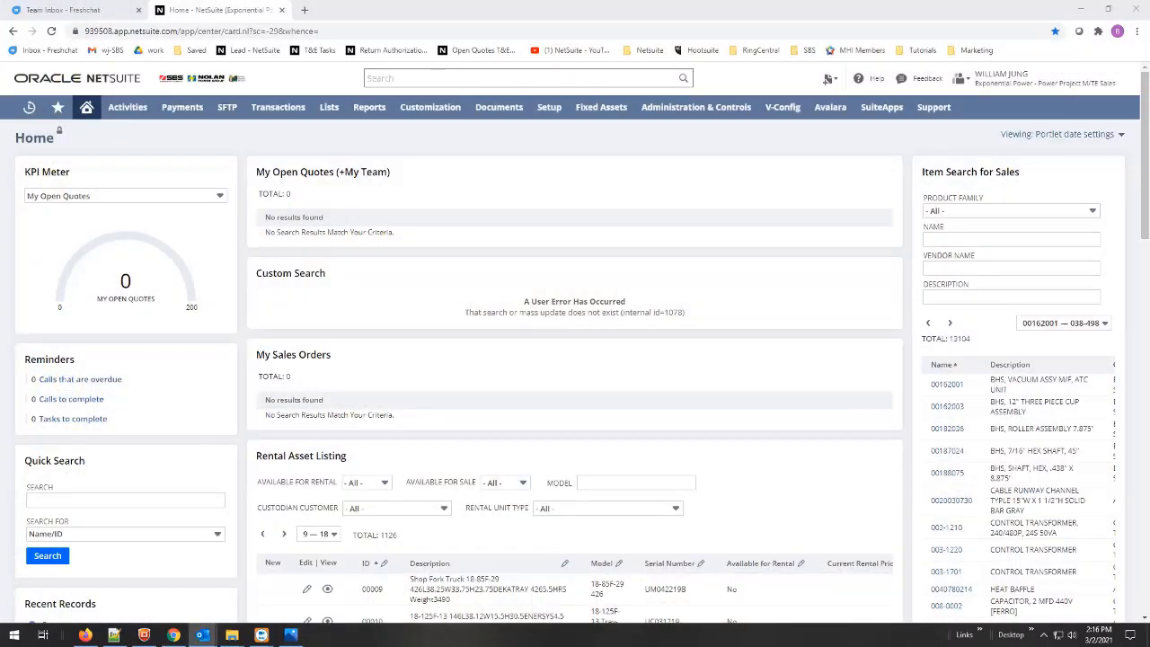
{"action": "left_click_drag", "start_coordinate": [1149, 85], "coordinate": [573, 85]}
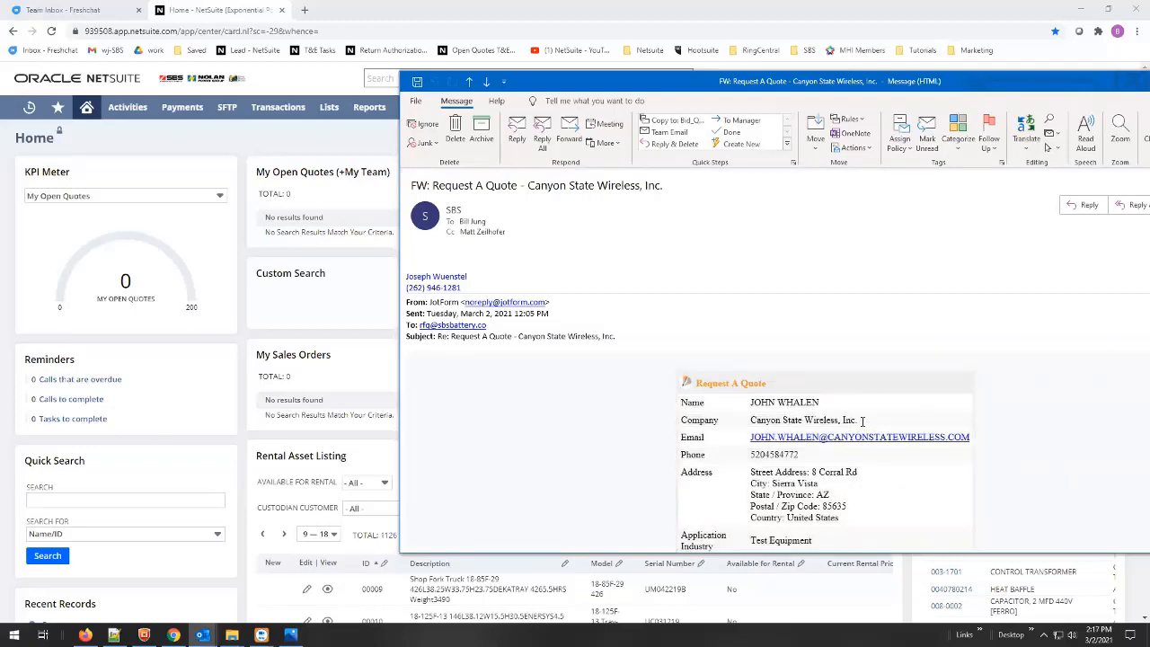
- Copy the company name 'Canyon State Wireless, Inc.' from the email
{"action": "left_click_drag", "start_coordinate": [969, 438], "coordinate": [829, 442]}
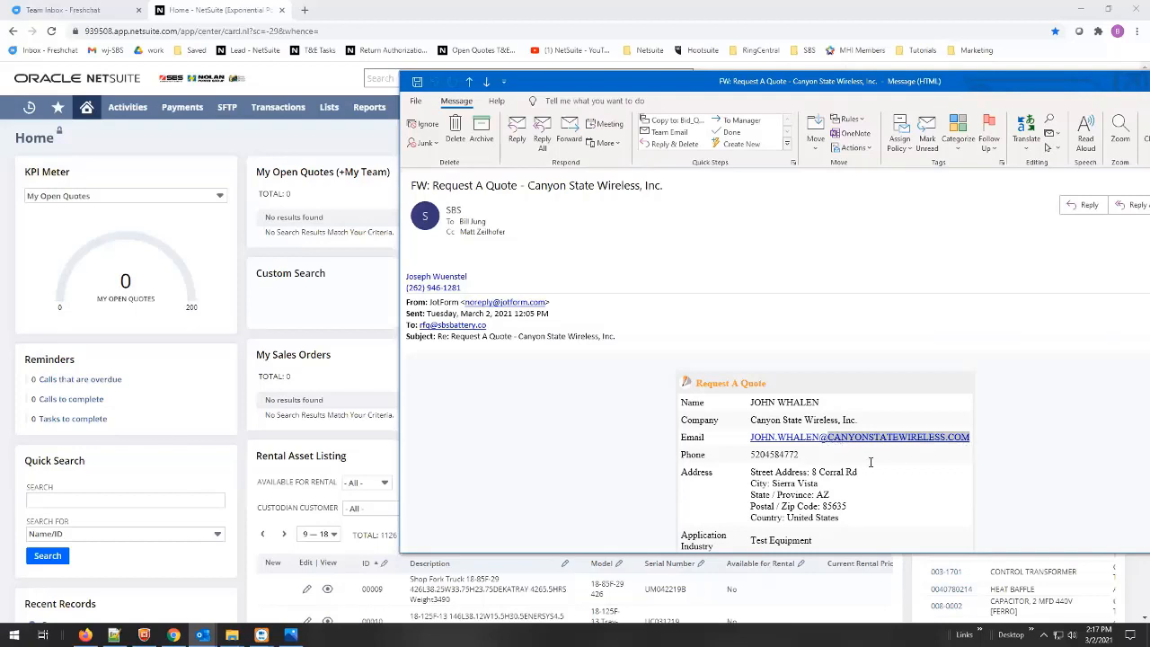
{"action": "left_click", "coordinate": [856, 420]}
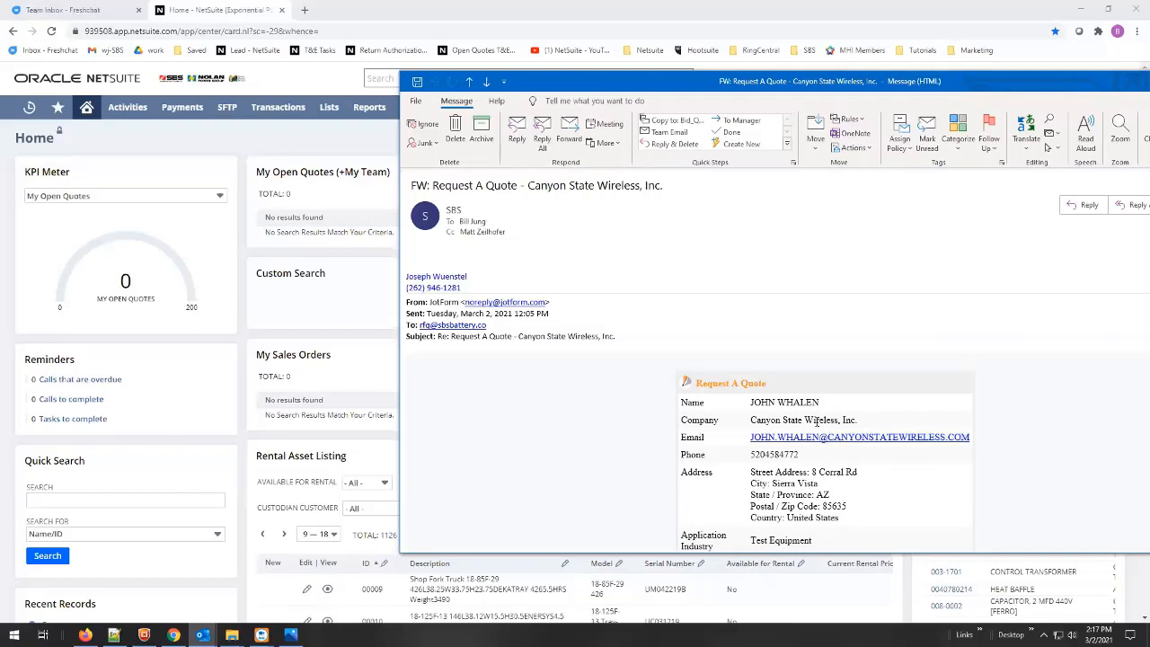
{"action": "left_click_drag", "start_coordinate": [817, 420], "coordinate": [750, 419]}
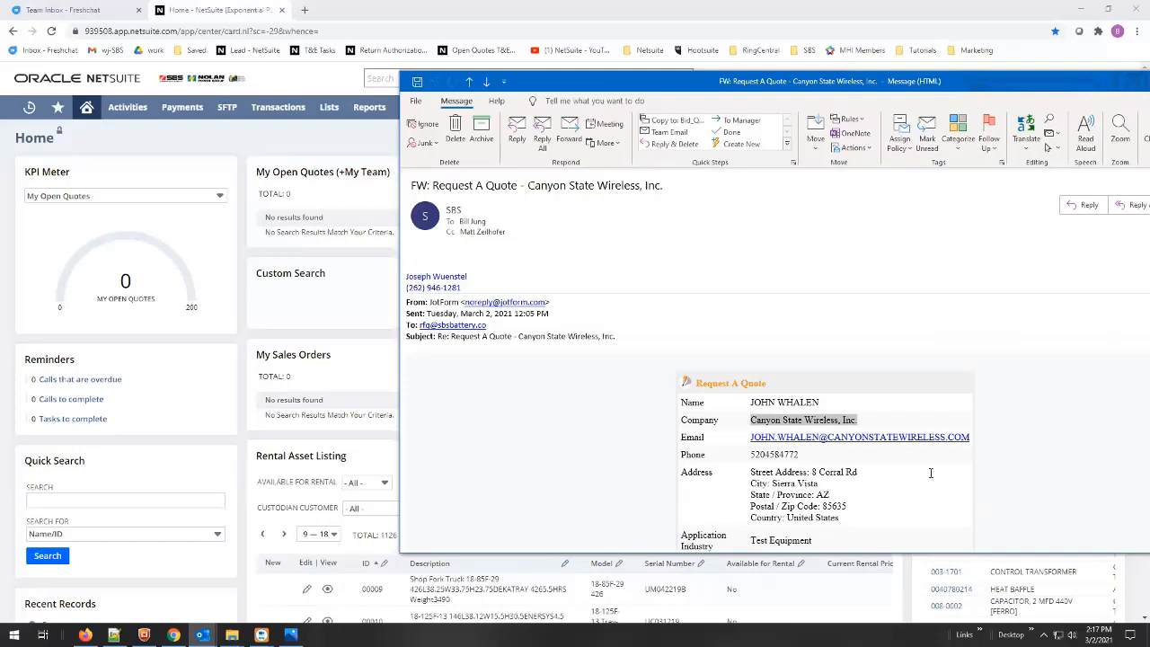
{"action": "key", "text": "ctrl+c"}
- Run a NetSuite global search for 'Canyon' and show all matching results
{"action": "left_click", "coordinate": [396, 77]}
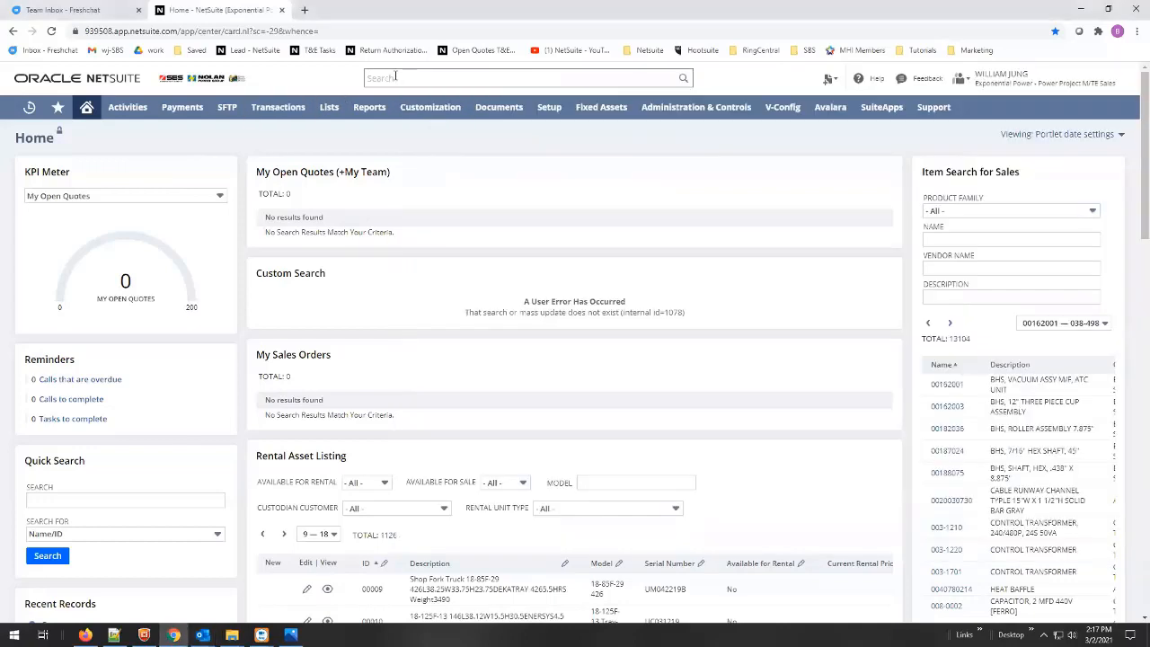
{"action": "left_click", "coordinate": [393, 77]}
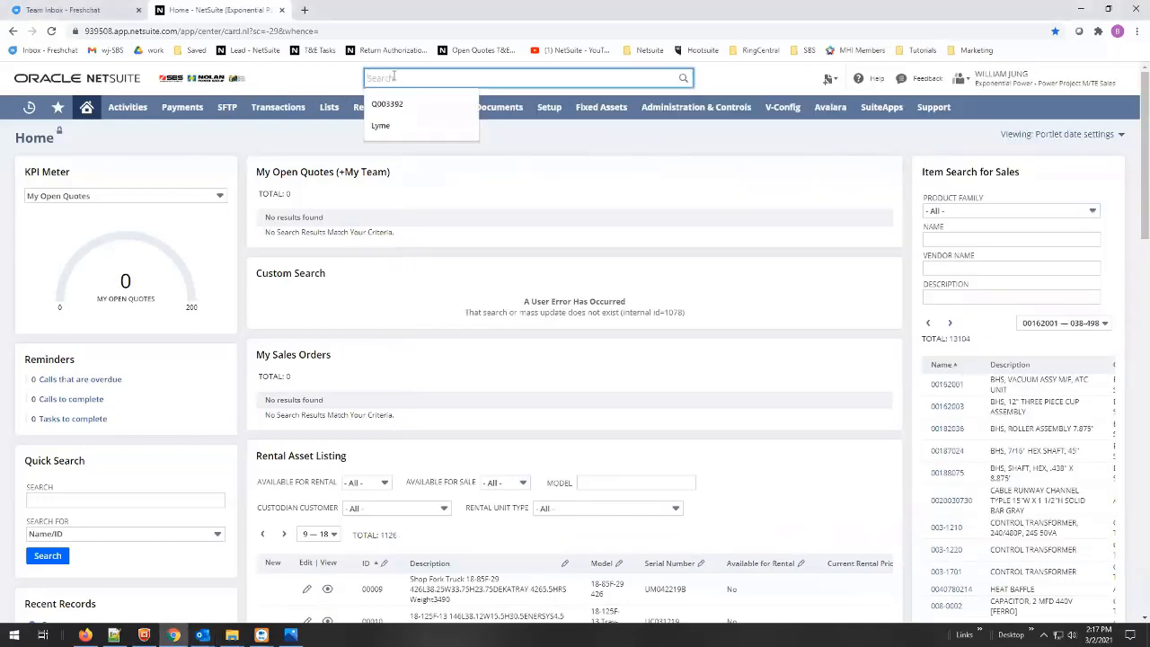
{"action": "key", "text": "ctrl+v"}
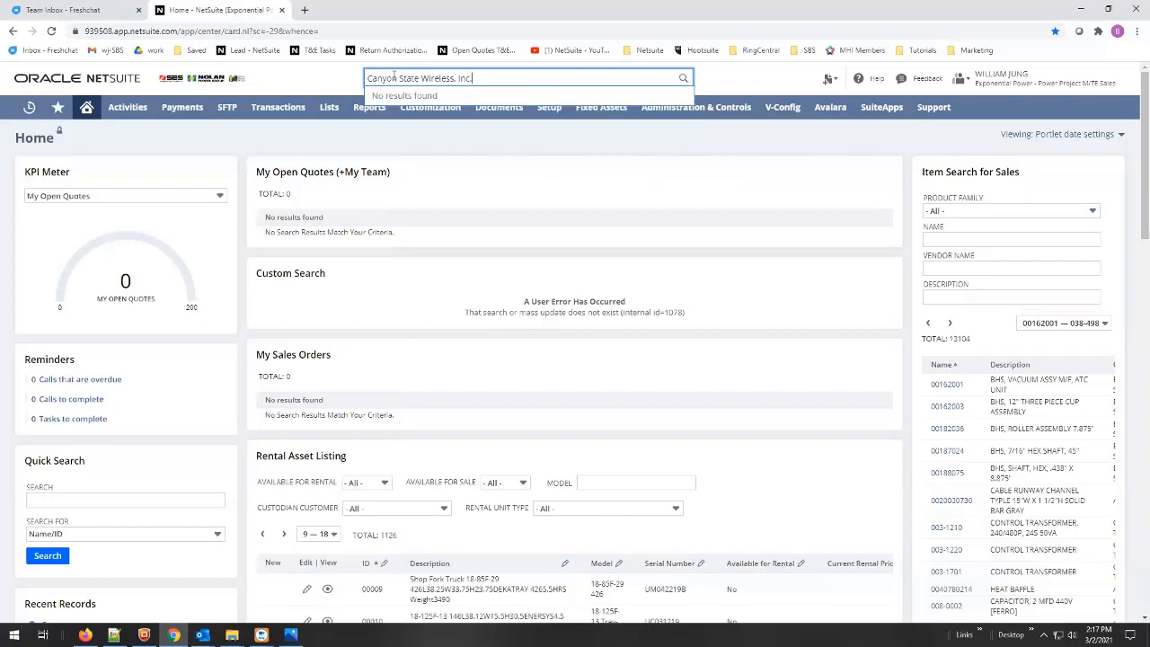
{"action": "key", "text": "BackSpace"}
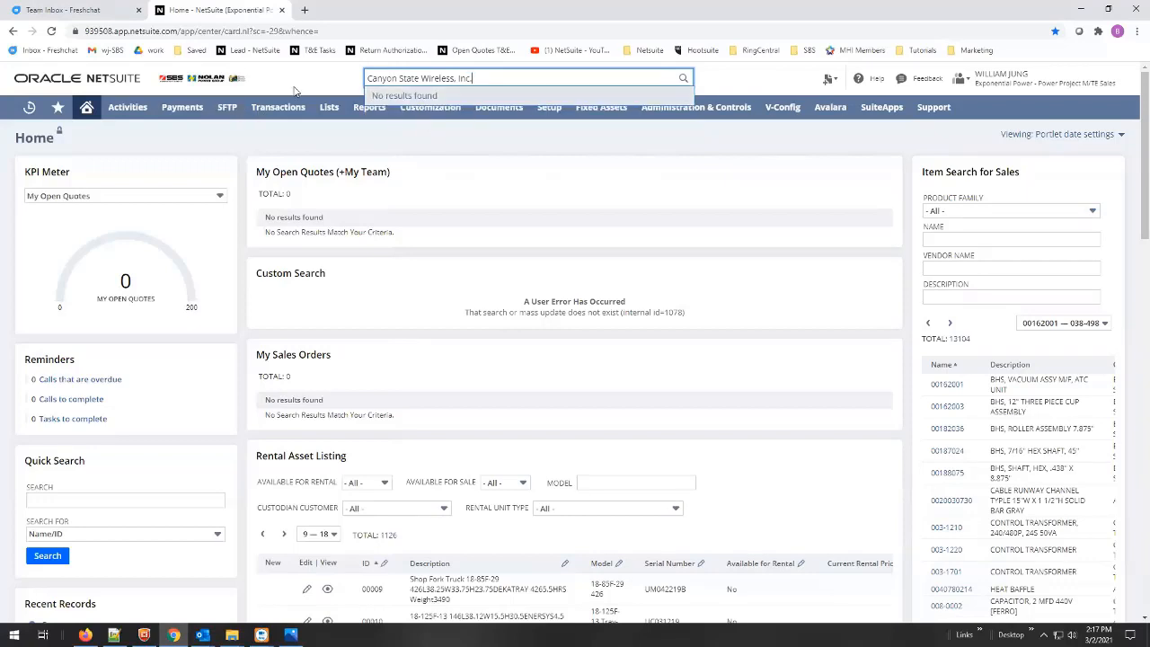
{"action": "key", "text": "BackSpace"}
{"action": "key", "text": "BackSpace"}
{"action": "key", "text": "BackSpace"}
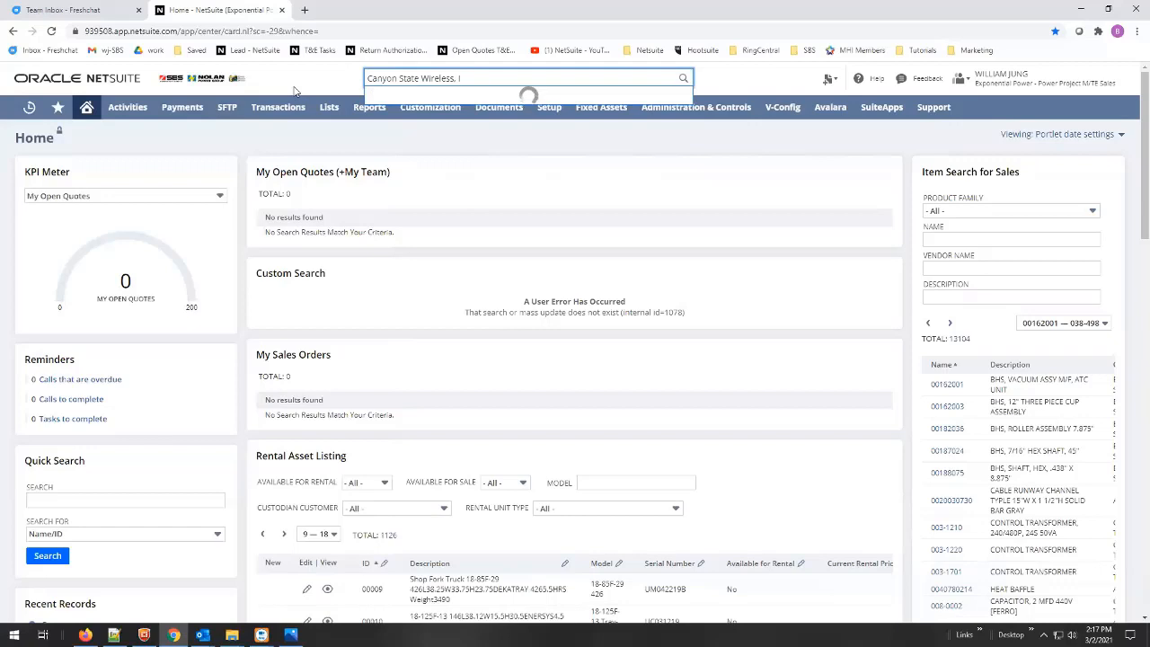
{"action": "key", "text": "BackSpace"}
{"action": "key", "text": "BackSpace"}
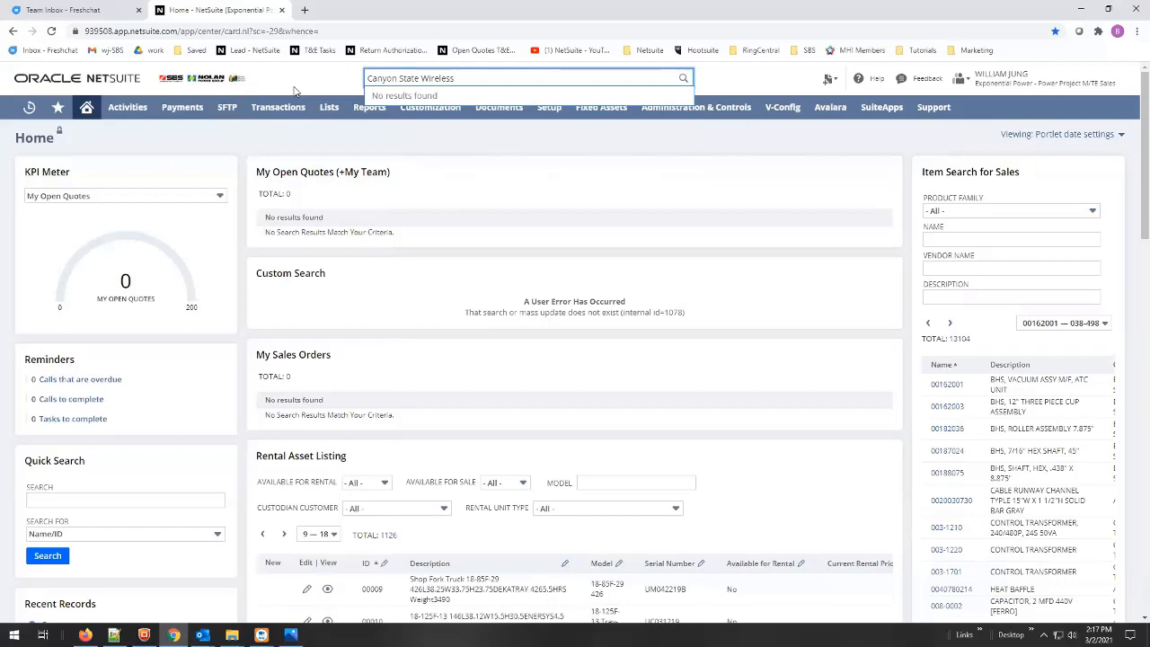
{"action": "key", "text": "BackSpace"}
{"action": "key", "text": "BackSpace"}
{"action": "key", "text": "BackSpace"}
{"action": "key", "text": "BackSpace"}
{"action": "key", "text": "BackSpace"}
{"action": "key", "text": "BackSpace"}
{"action": "key", "text": "BackSpace"}
{"action": "key", "text": "BackSpace"}
{"action": "key", "text": "BackSpace"}
{"action": "key", "text": "BackSpace"}
{"action": "key", "text": "BackSpace"}
{"action": "key", "text": "BackSpace"}
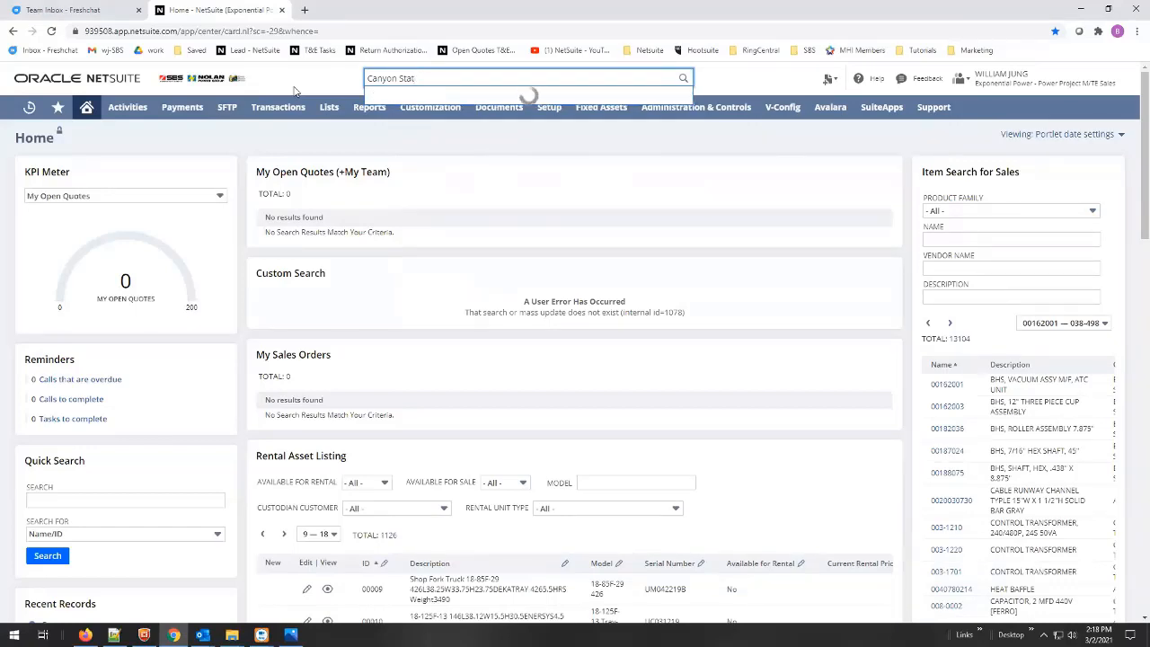
{"action": "key", "text": "BackSpace"}
{"action": "key", "text": "BackSpace"}
{"action": "key", "text": "BackSpace"}
{"action": "key", "text": "BackSpace"}
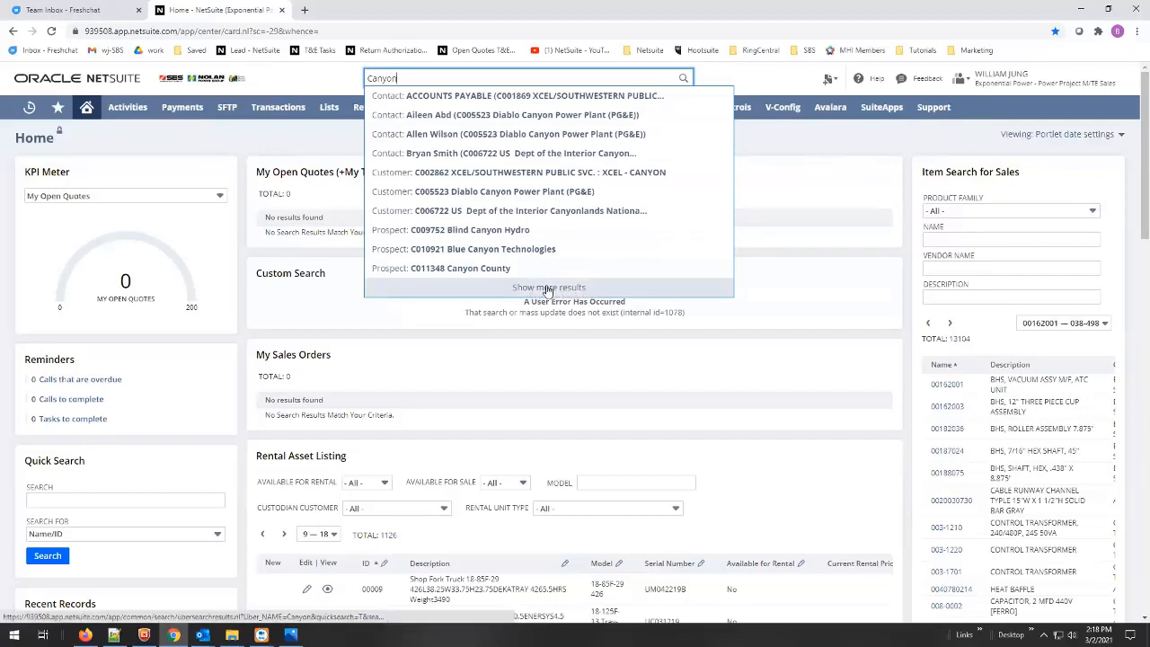
{"action": "left_click", "coordinate": [548, 287]}
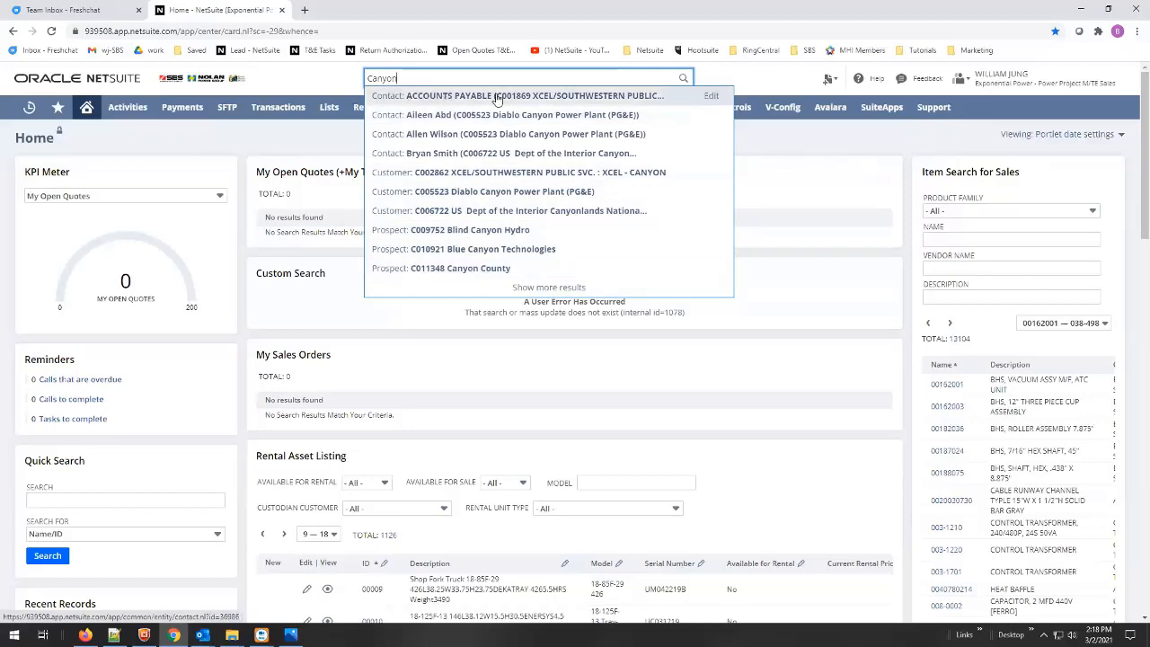
{"action": "left_click", "coordinate": [557, 289]}
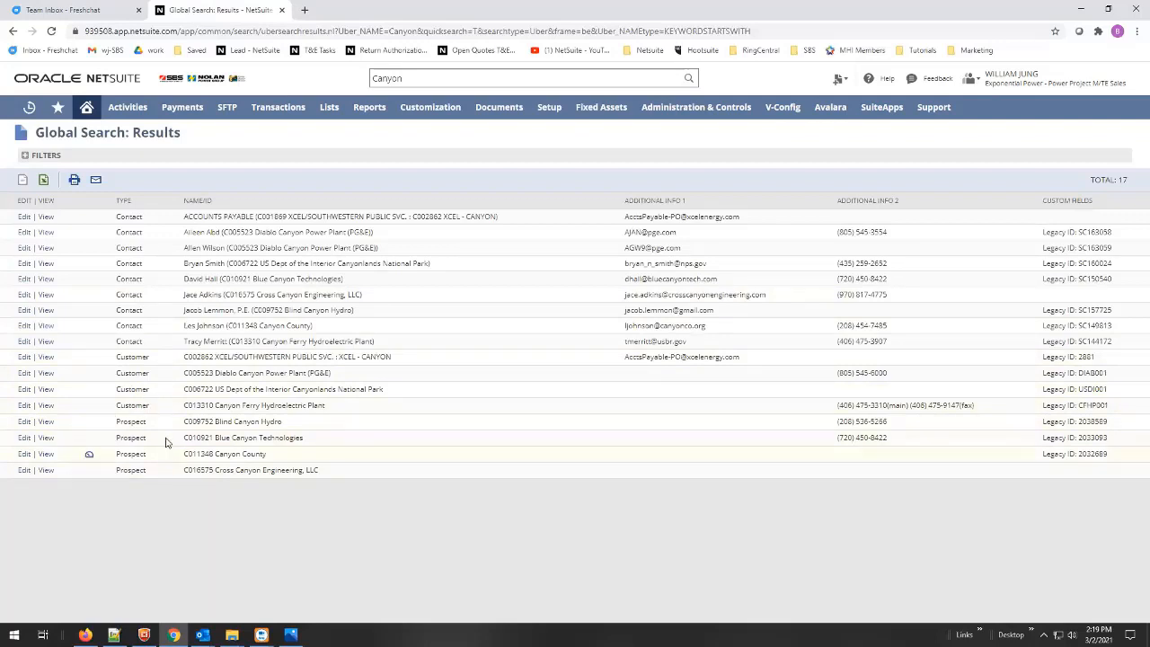
- Open customer C006722, US Dept of the Interior Canyonlands National Park, in a new tab
{"action": "middle_click", "coordinate": [47, 396]}
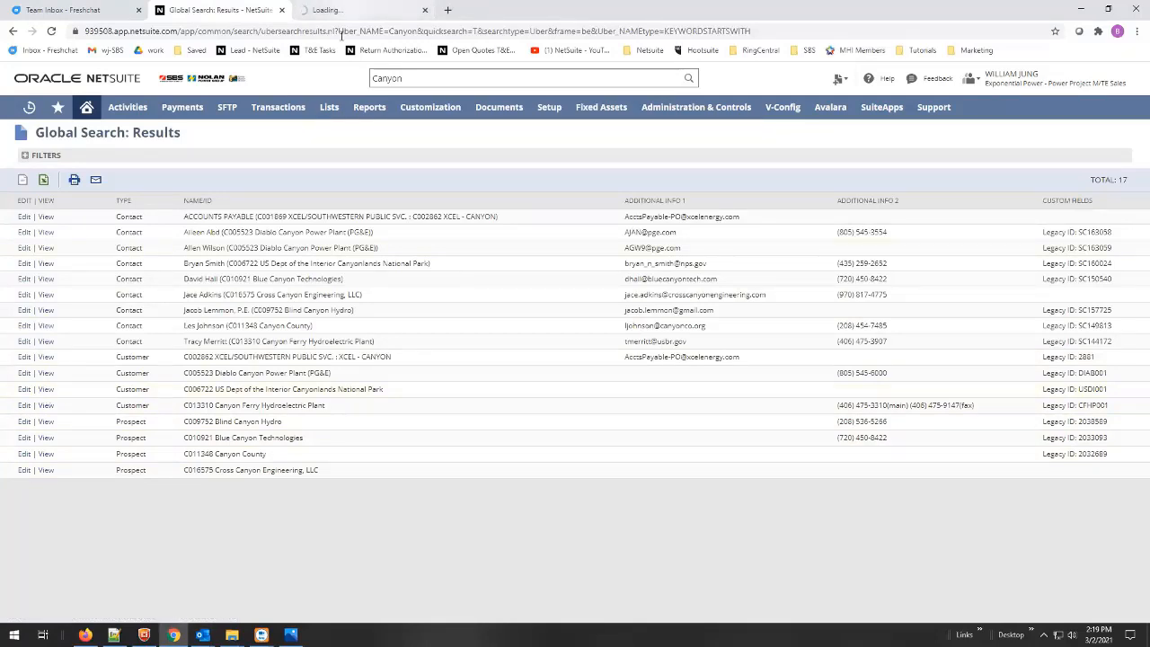
- Review the Canyonlands customer's terms and price level on the Financial subtab, then close it
{"action": "left_click", "coordinate": [346, 10]}
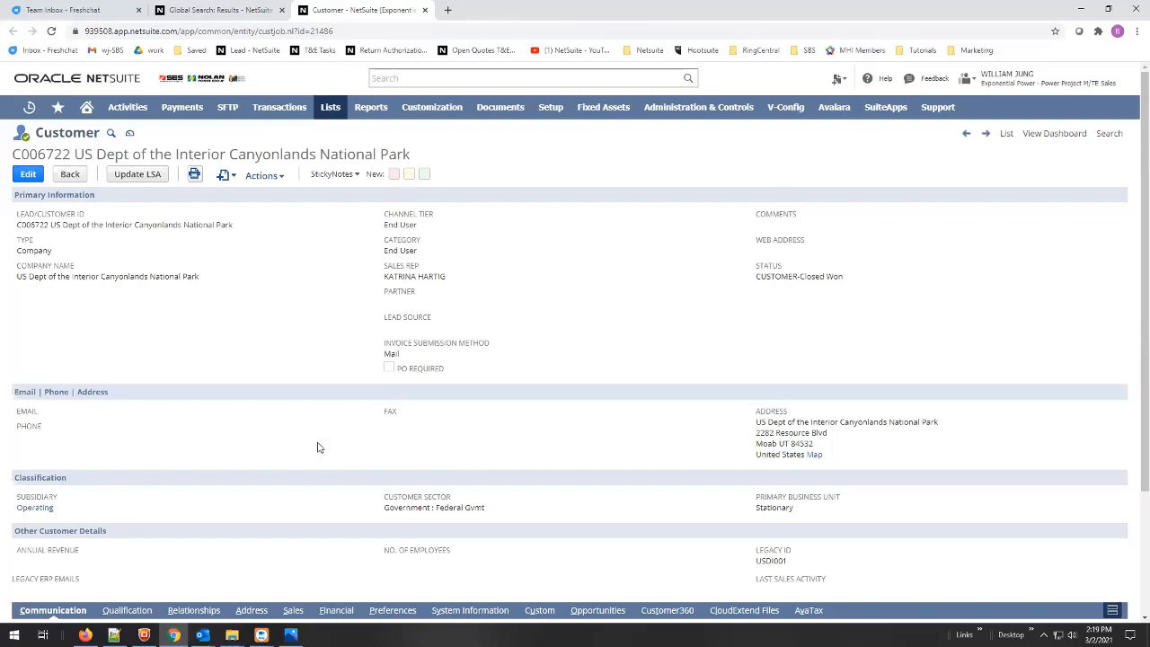
{"action": "scroll", "coordinate": [319, 449], "scroll_direction": "down", "scroll_amount": 2}
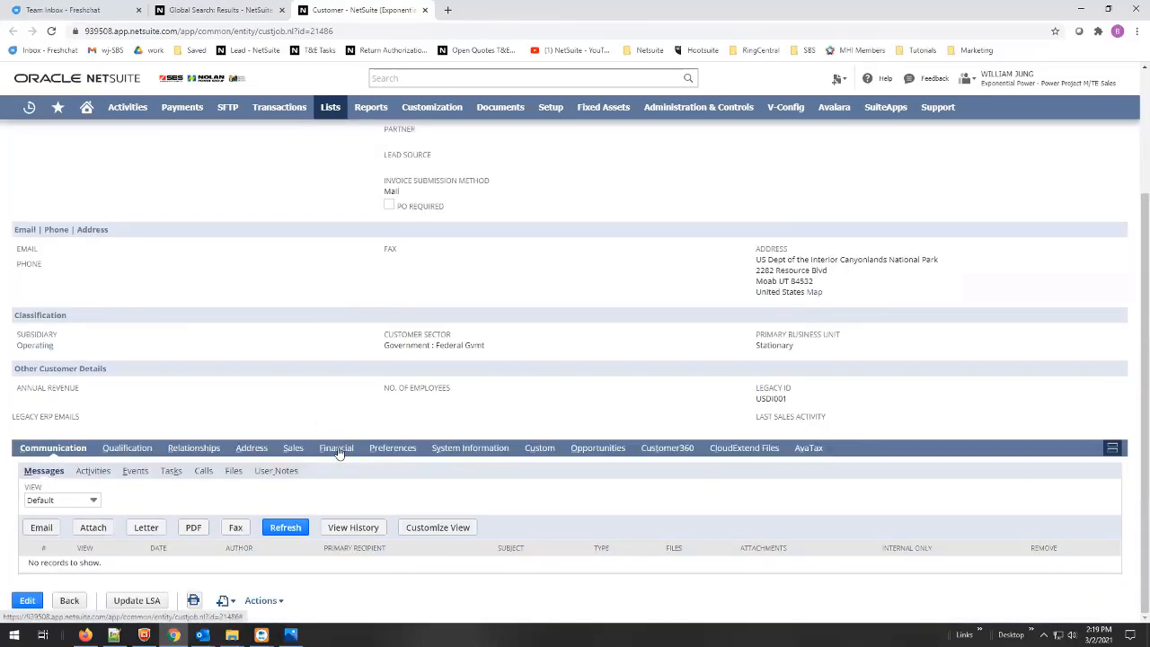
{"action": "left_click", "coordinate": [336, 449]}
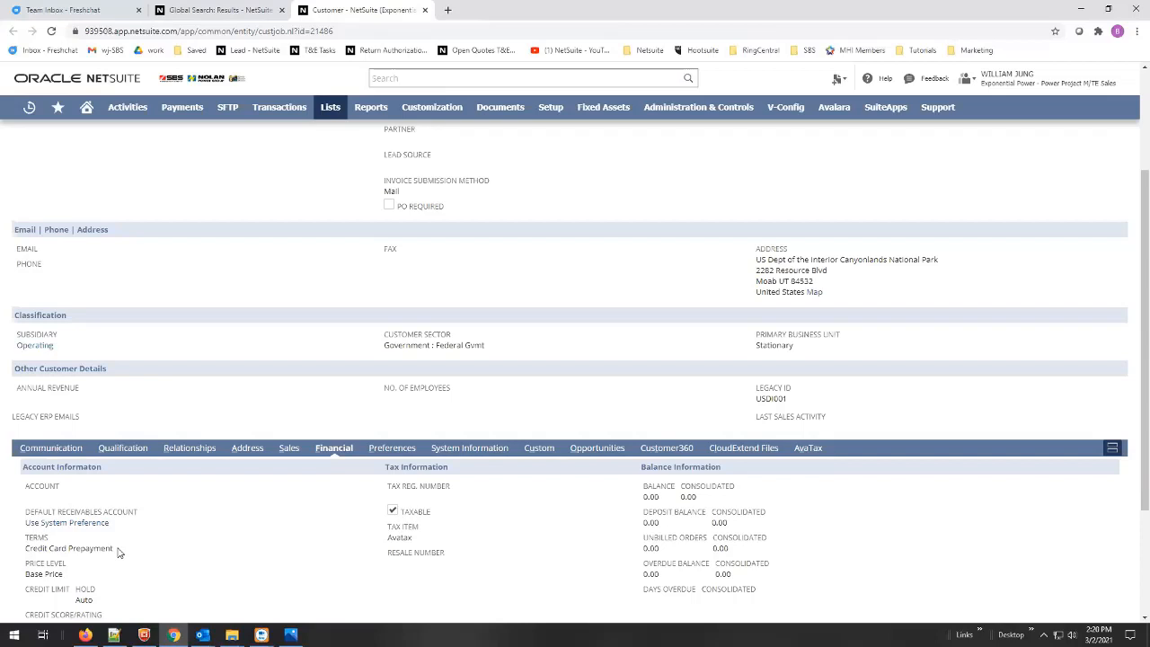
{"action": "left_click", "coordinate": [425, 10]}
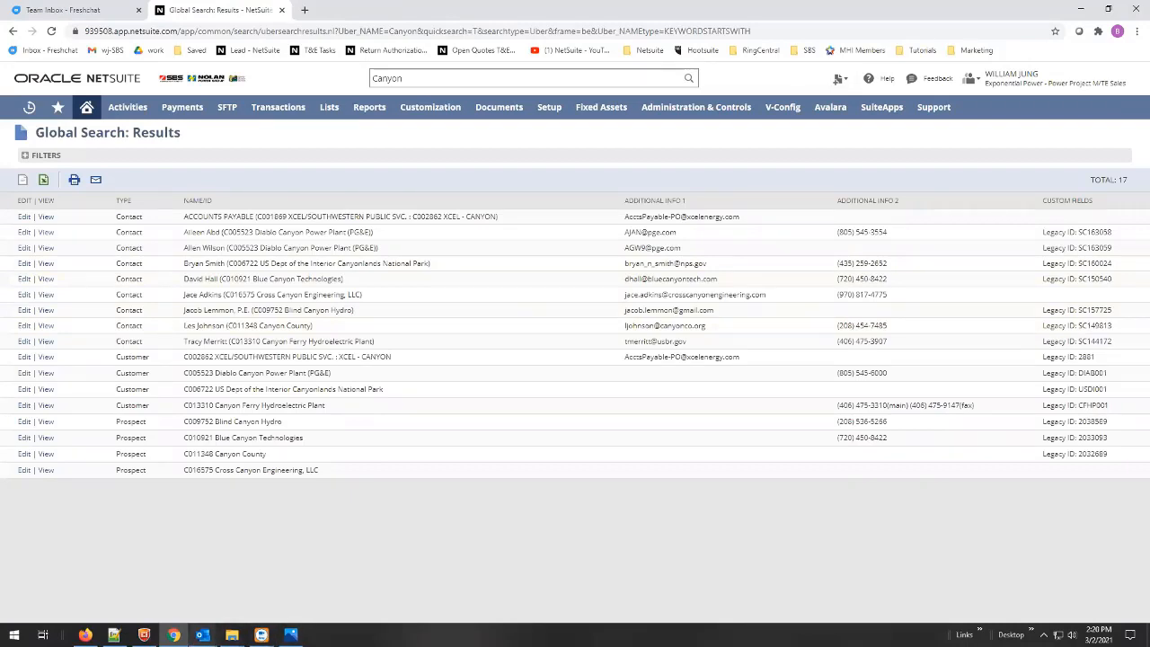
{"action": "mouse_move", "coordinate": [203, 635]}
{"action": "left_click", "coordinate": [268, 593]}
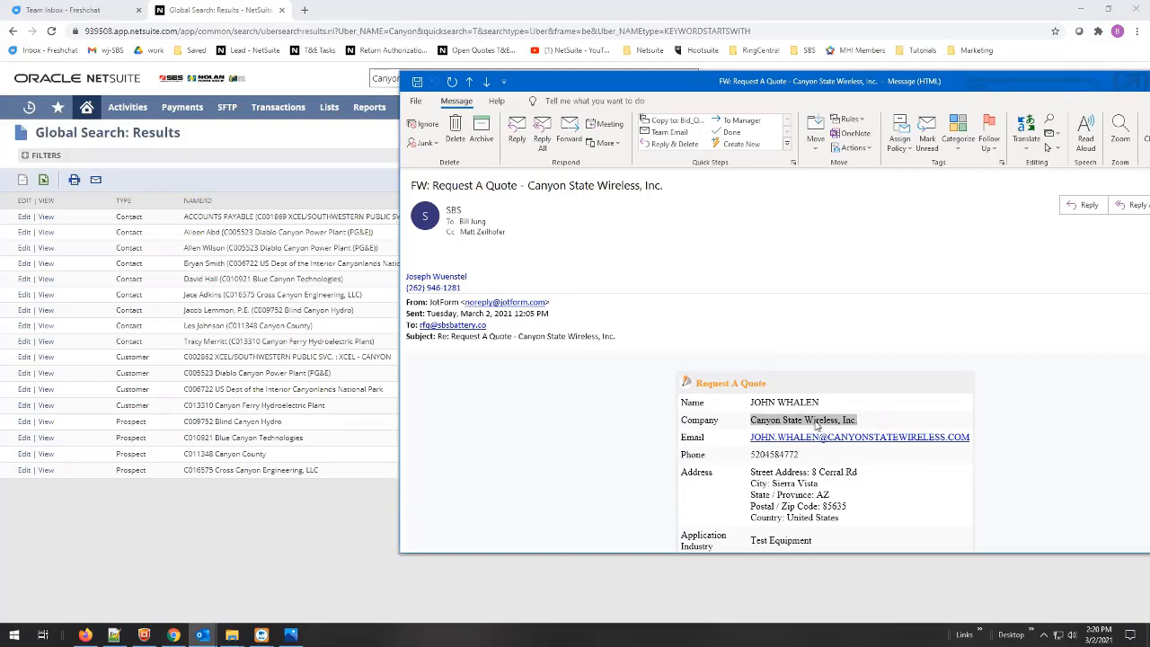
{"action": "left_click_drag", "start_coordinate": [729, 82], "coordinate": [781, 79]}
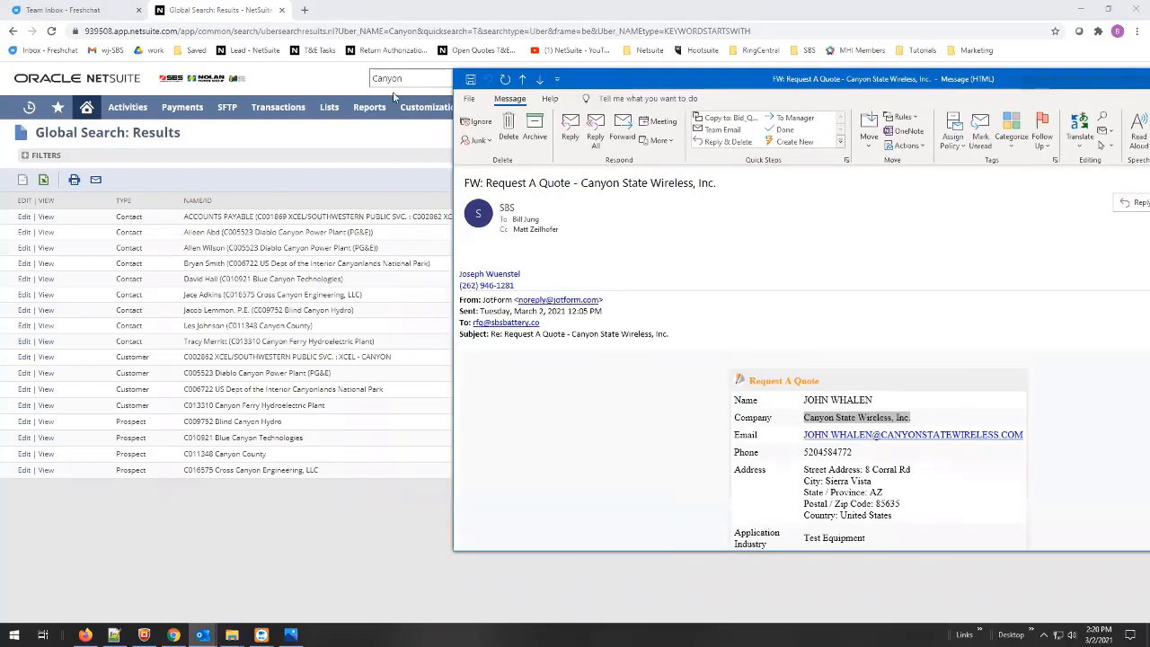
{"action": "left_click", "coordinate": [307, 81]}
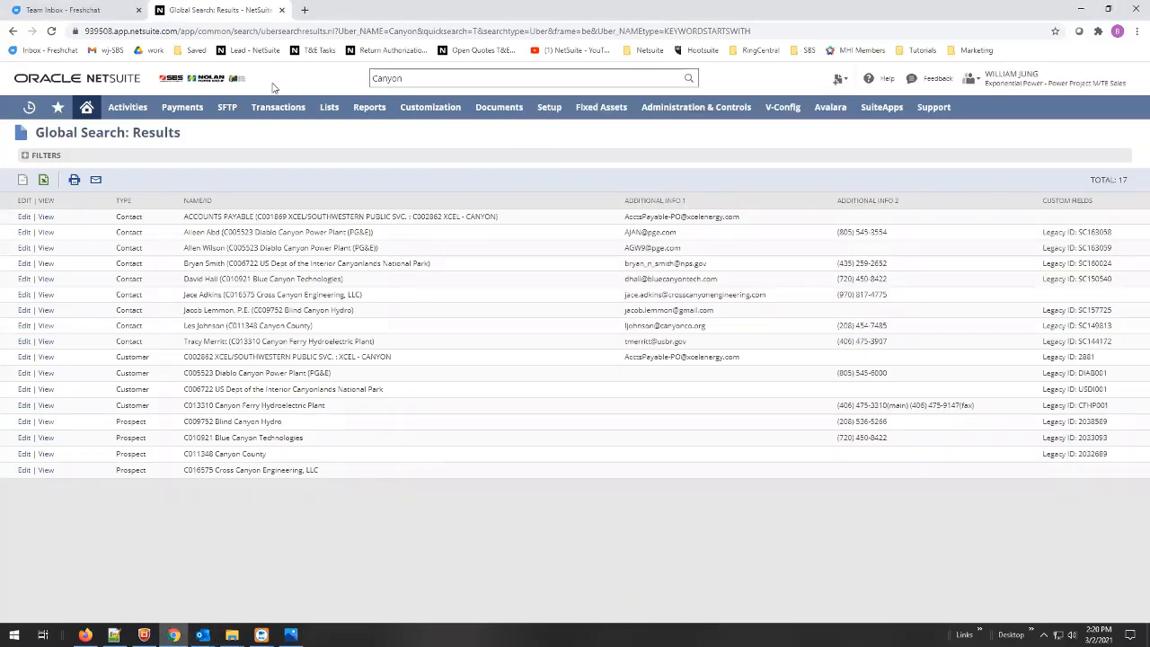
{"action": "mouse_move", "coordinate": [332, 111]}
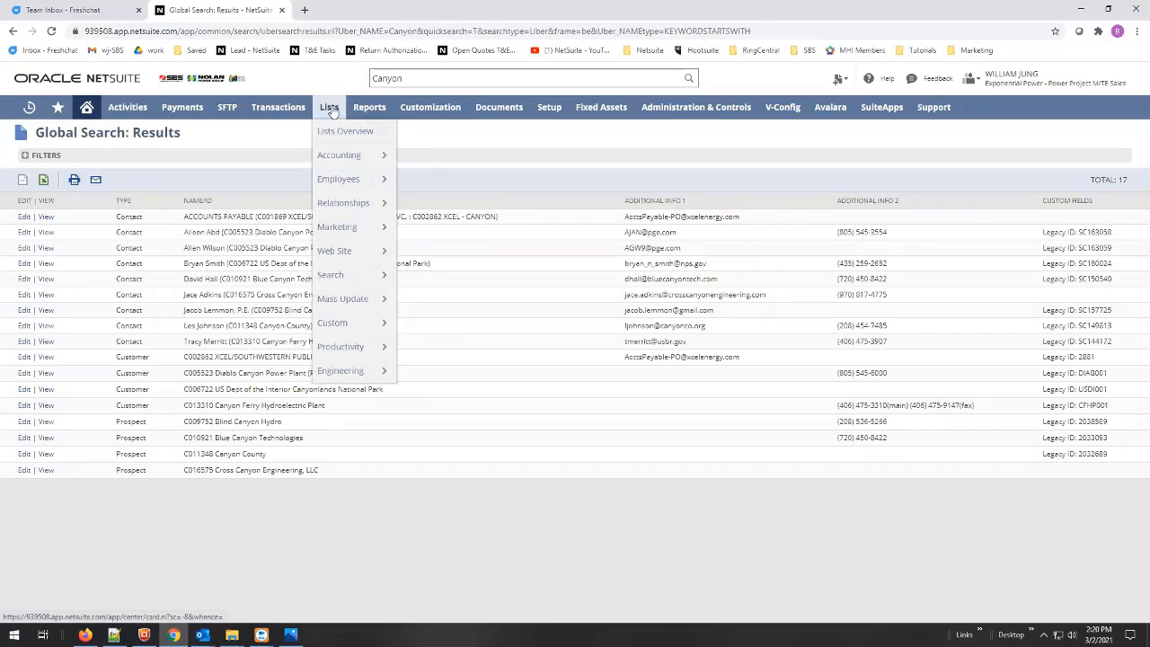
- Open a blank new Lead form from the Lists menu
{"action": "mouse_move", "coordinate": [341, 206]}
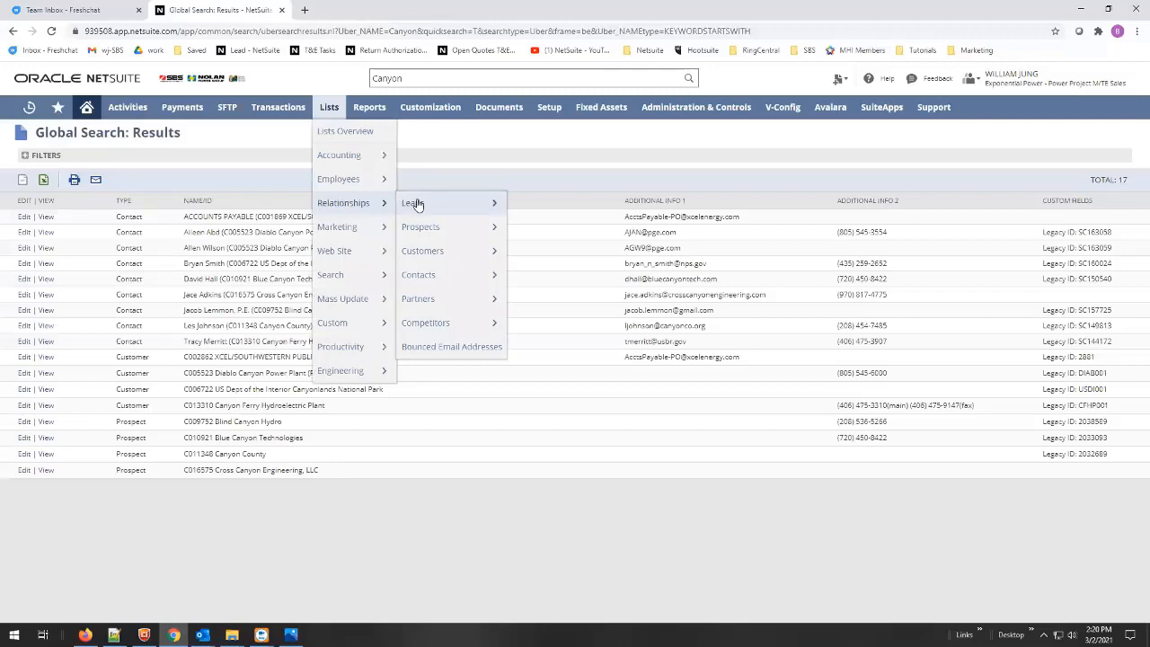
{"action": "mouse_move", "coordinate": [416, 205]}
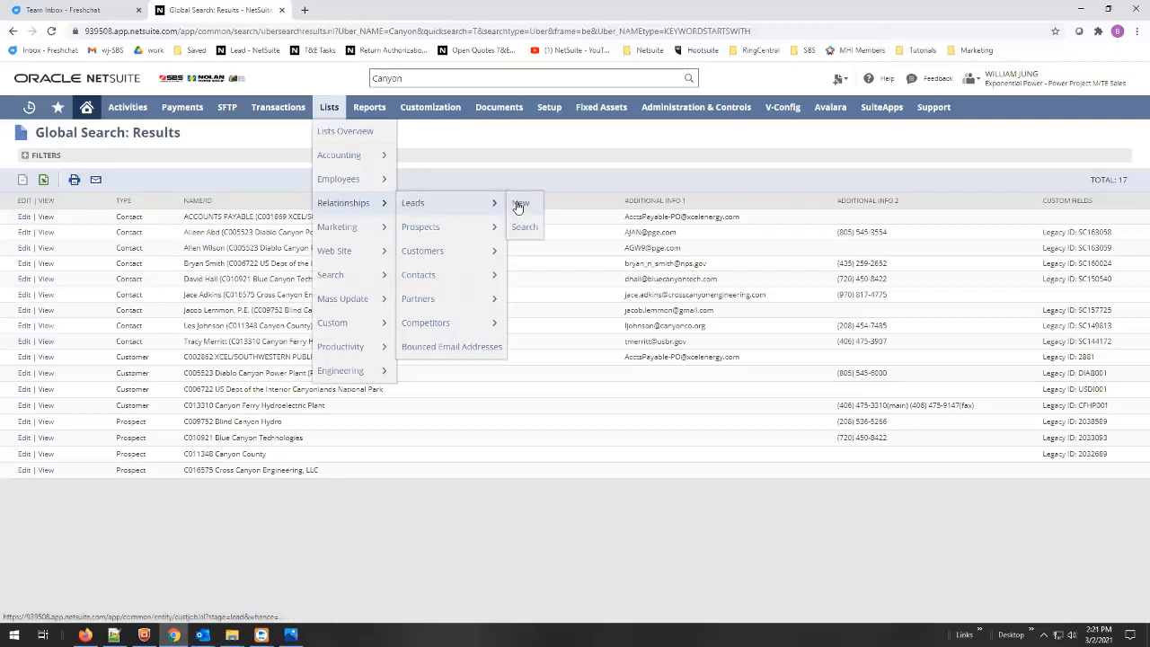
{"action": "left_click", "coordinate": [518, 207]}
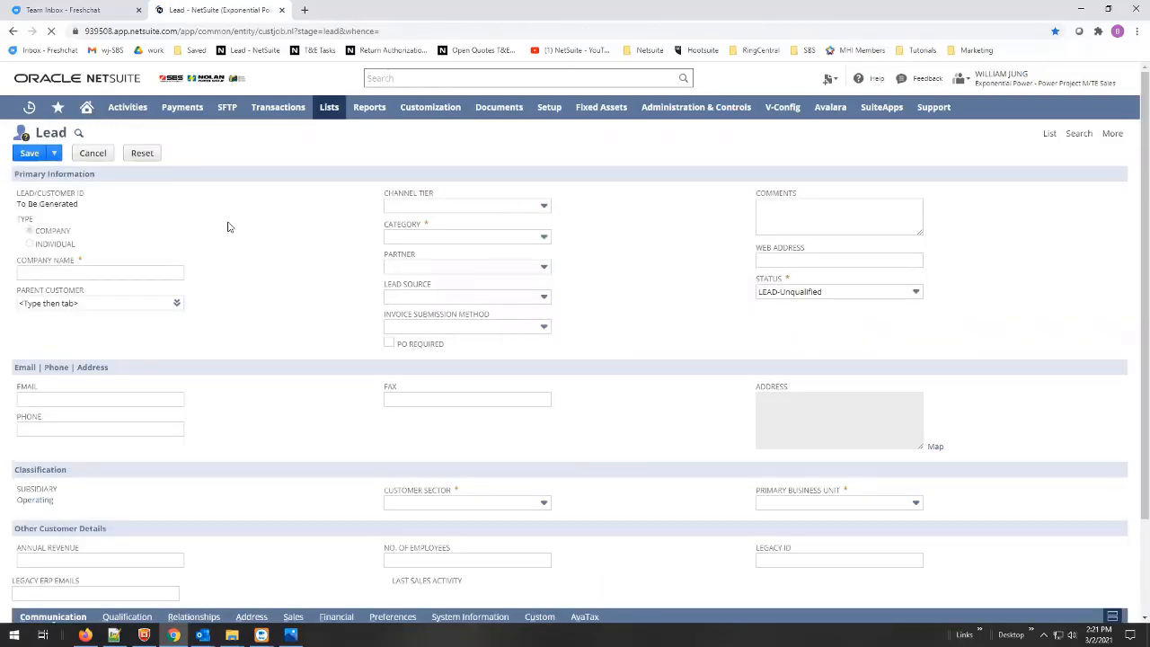
{"action": "left_click", "coordinate": [76, 270]}
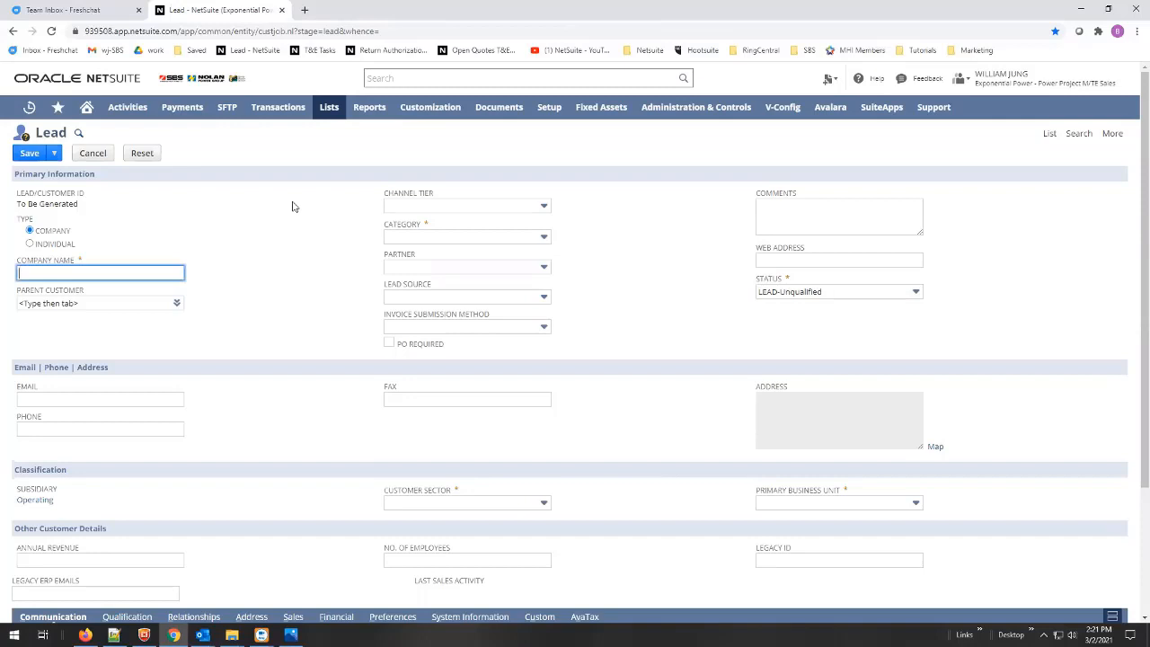
- Open a second Lead form in a background tab and switch to it
{"action": "middle_click", "coordinate": [242, 51]}
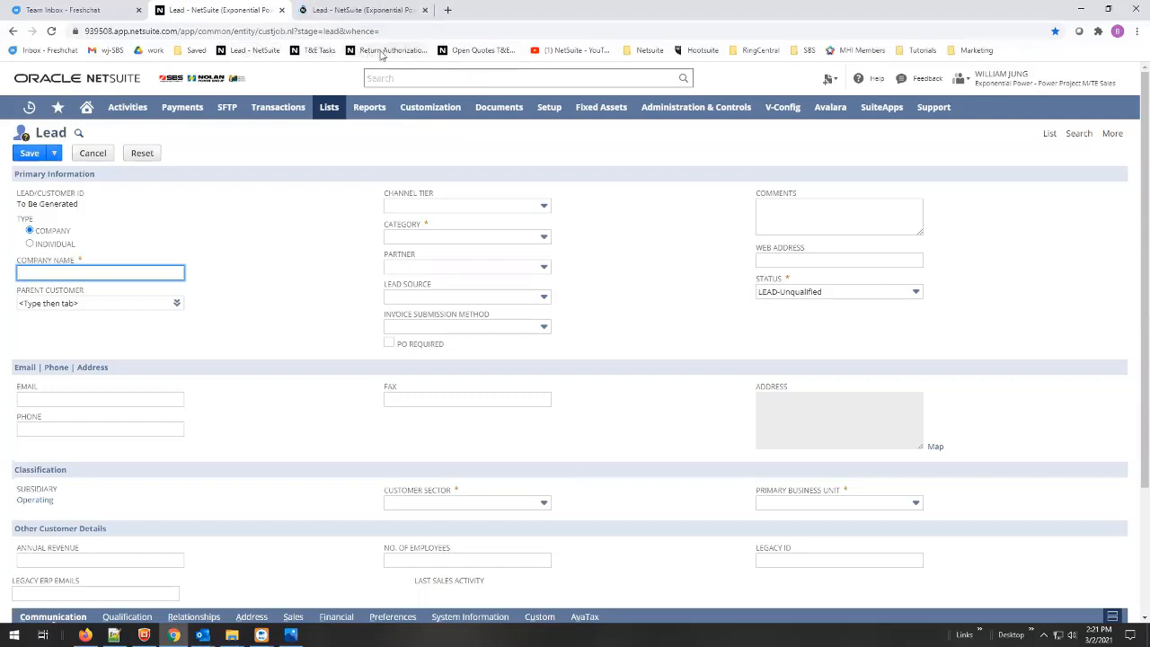
{"action": "left_click", "coordinate": [640, 51]}
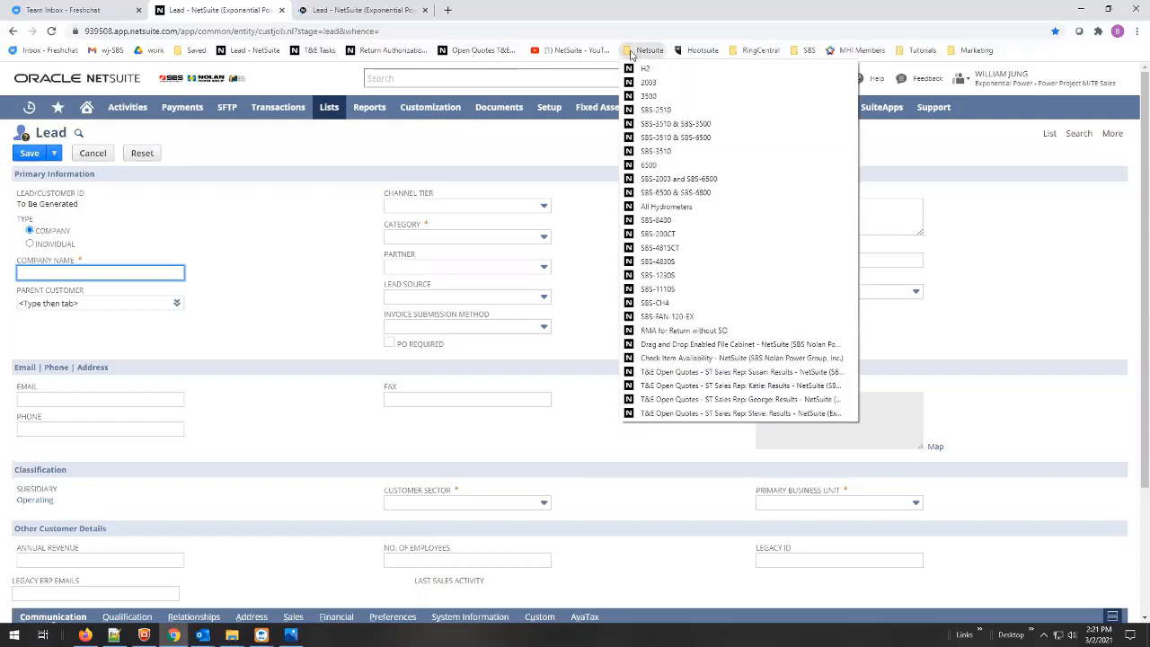
{"action": "left_click", "coordinate": [265, 156]}
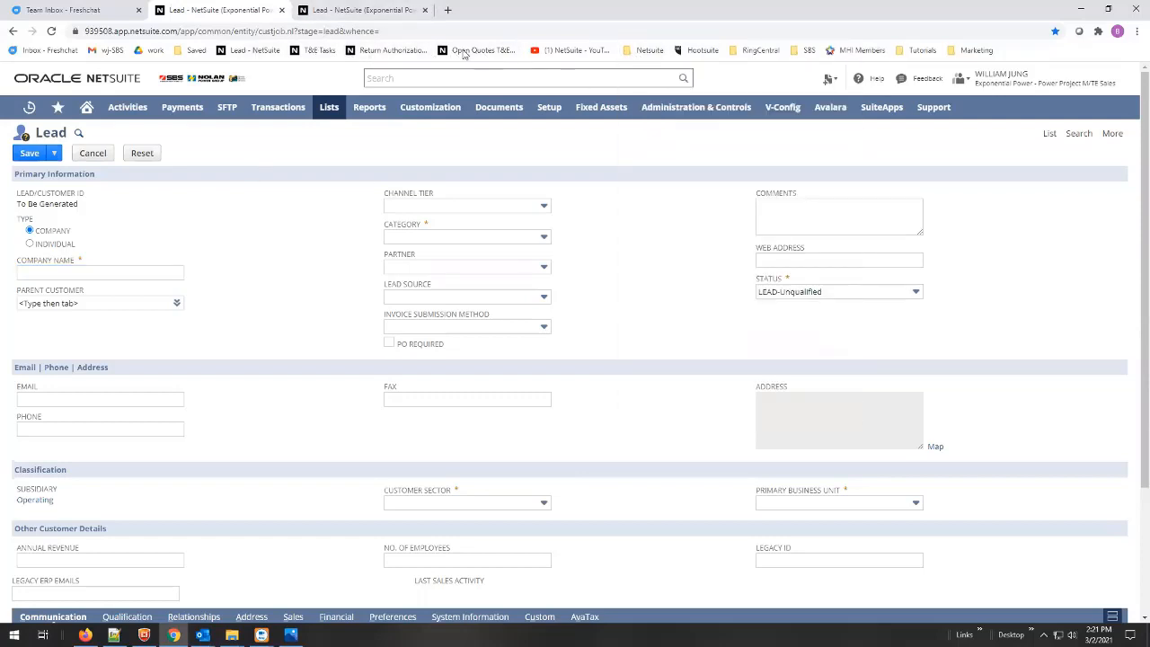
{"action": "left_click", "coordinate": [386, 10]}
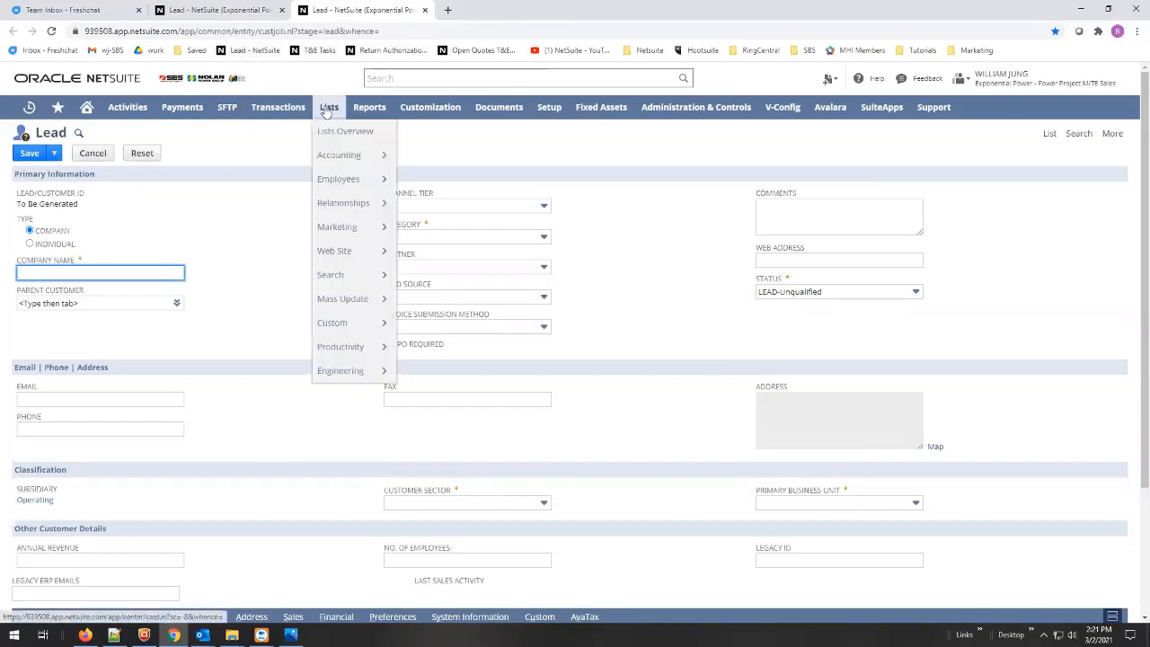
{"action": "mouse_move", "coordinate": [355, 229]}
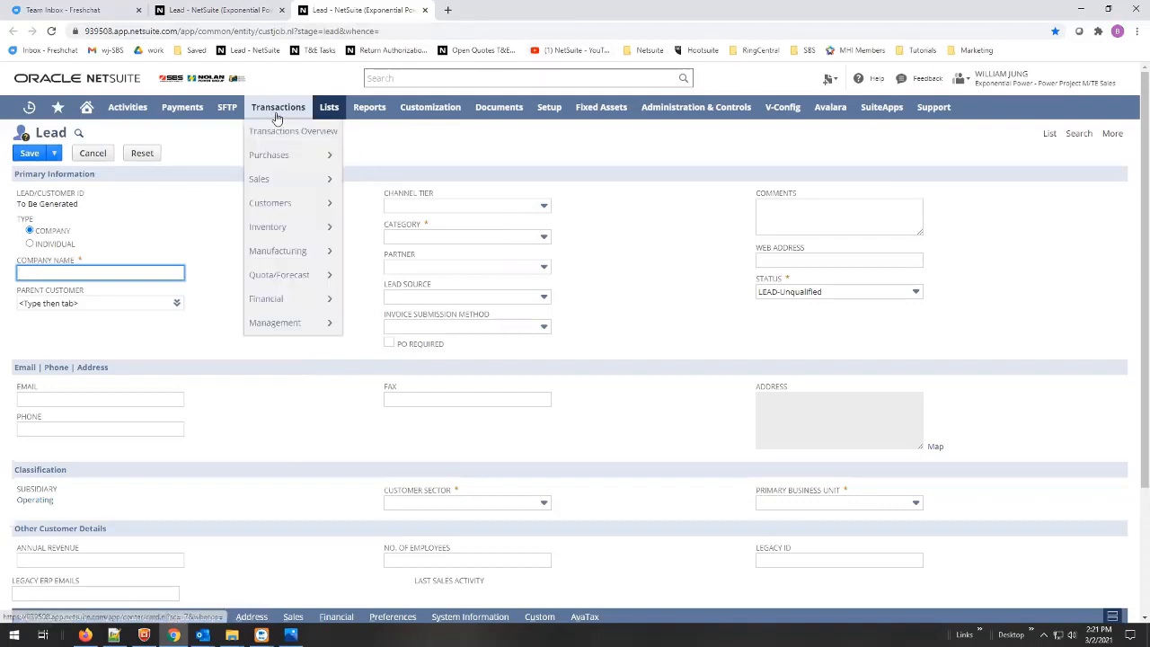
- Close the duplicate Lead tab and paste 'Canyon State Wireless, Inc.' as Company Name
{"action": "left_click", "coordinate": [424, 9]}
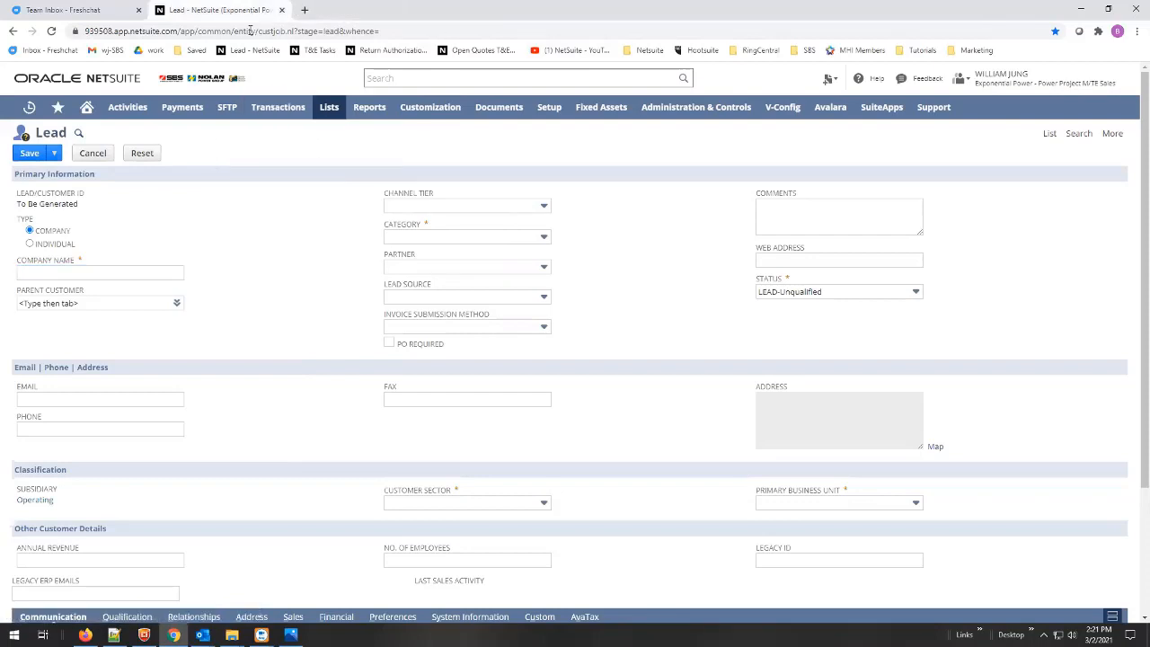
{"action": "left_click", "coordinate": [76, 273]}
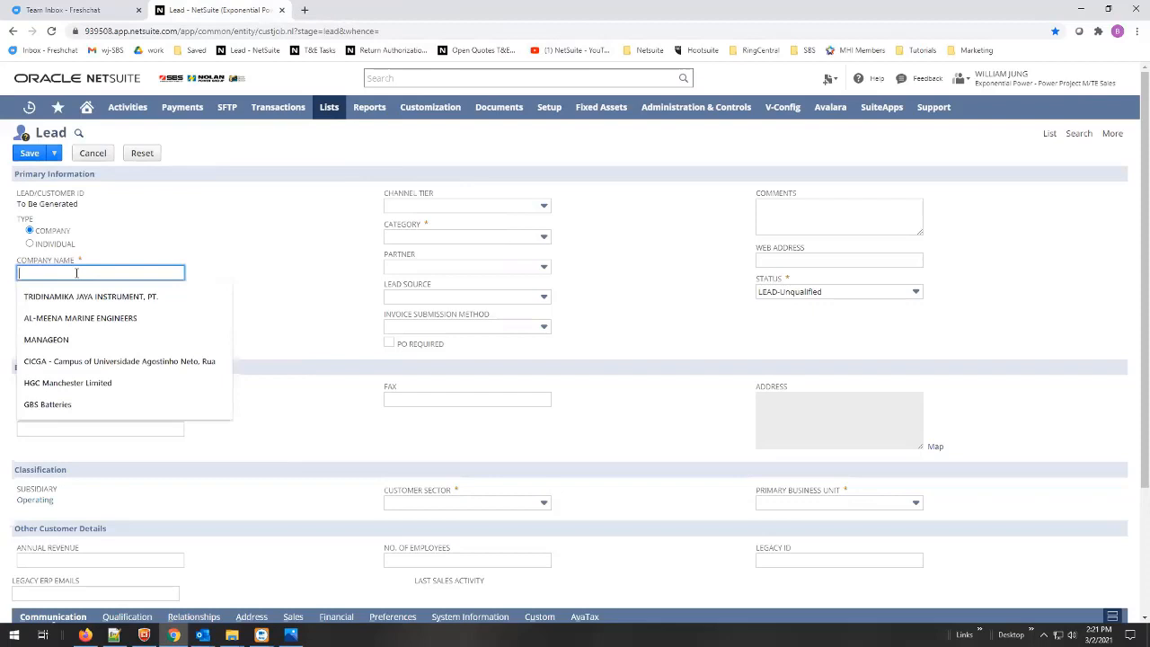
{"action": "type", "text": "Canyon State Wireless, Inc."}
{"action": "left_click", "coordinate": [281, 286]}
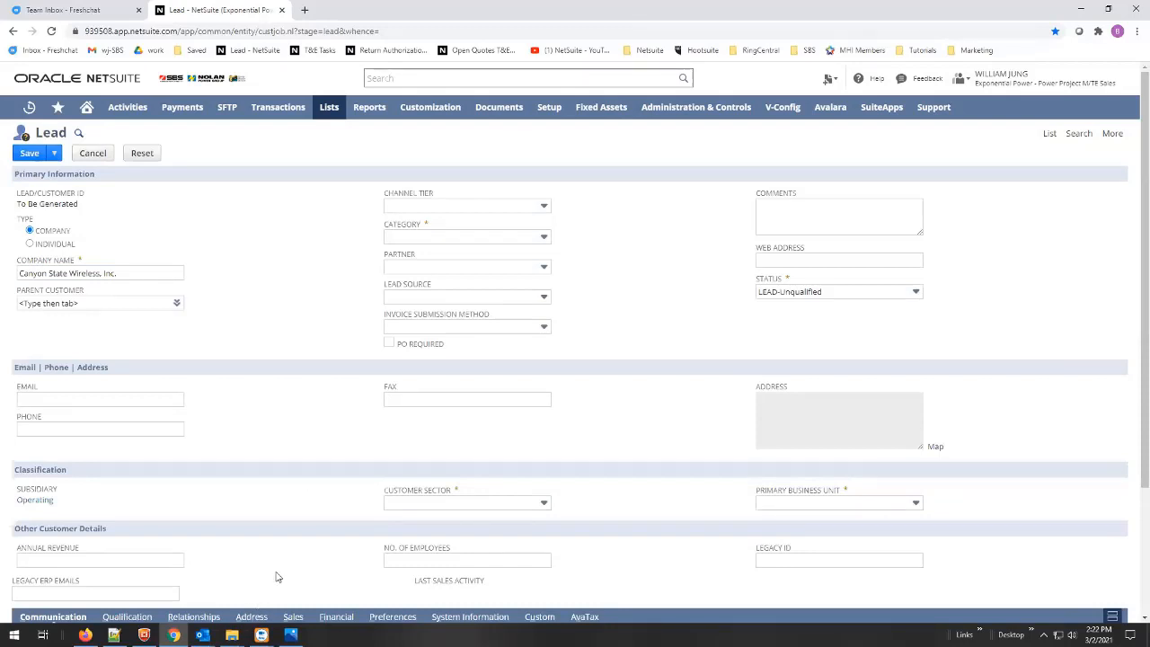
- Select the company's web domain in the quote email and start a new browser tab
{"action": "key", "text": "alt+Tab"}
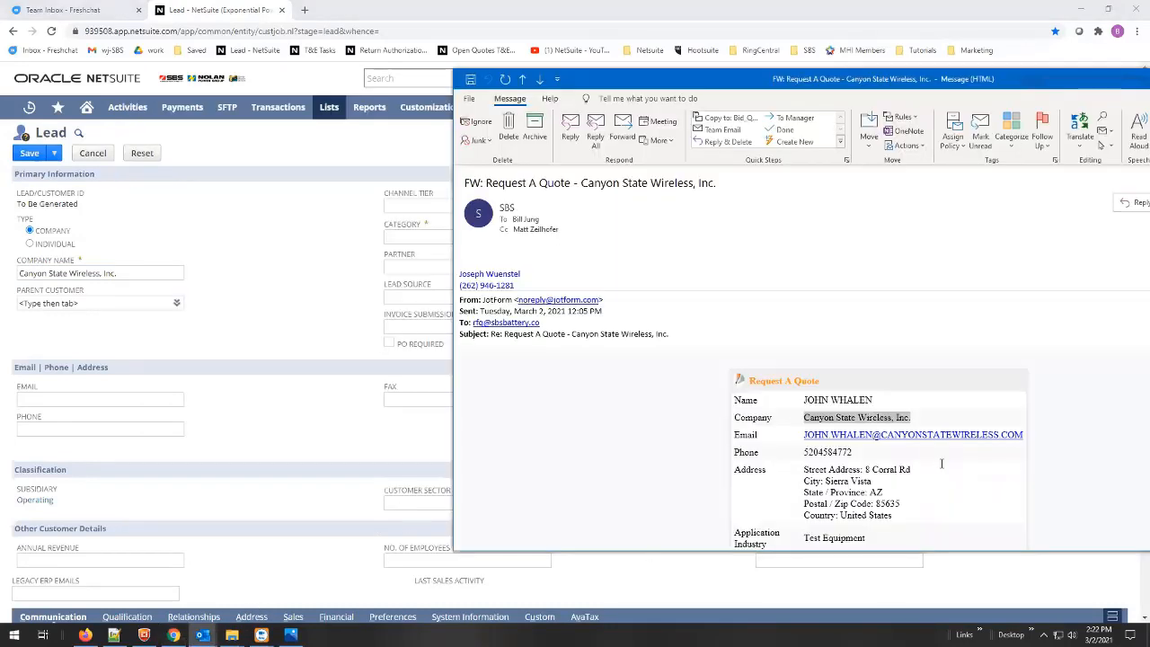
{"action": "left_click", "coordinate": [1020, 455]}
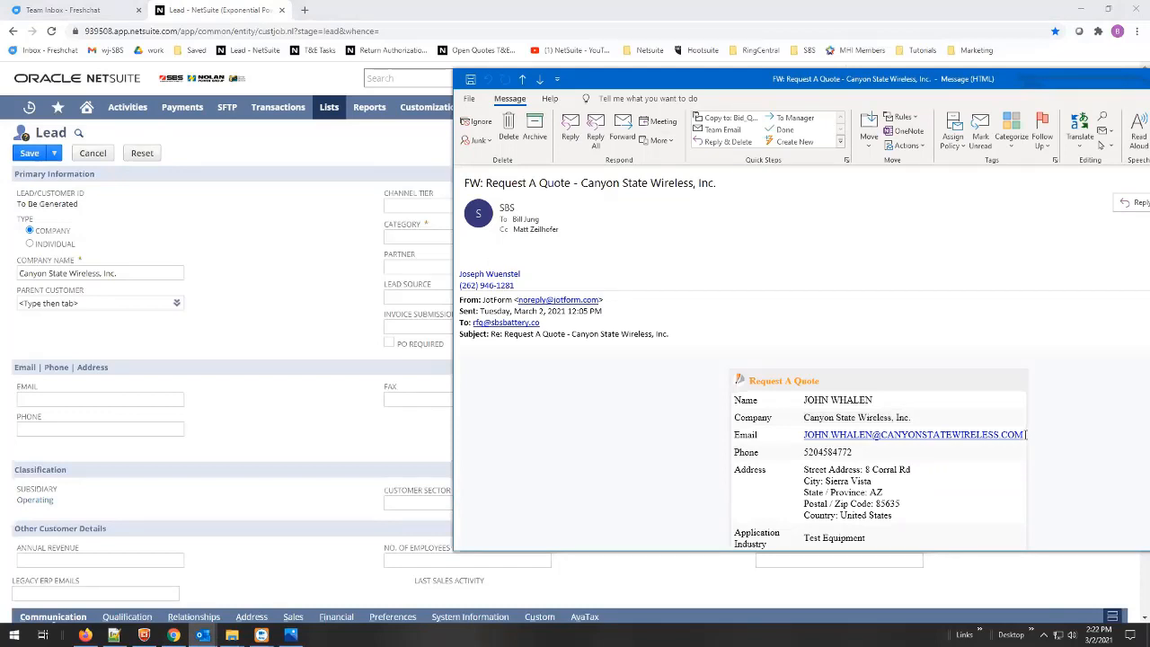
{"action": "left_click_drag", "start_coordinate": [1022, 436], "coordinate": [881, 436]}
{"action": "key", "text": "ctrl+c"}
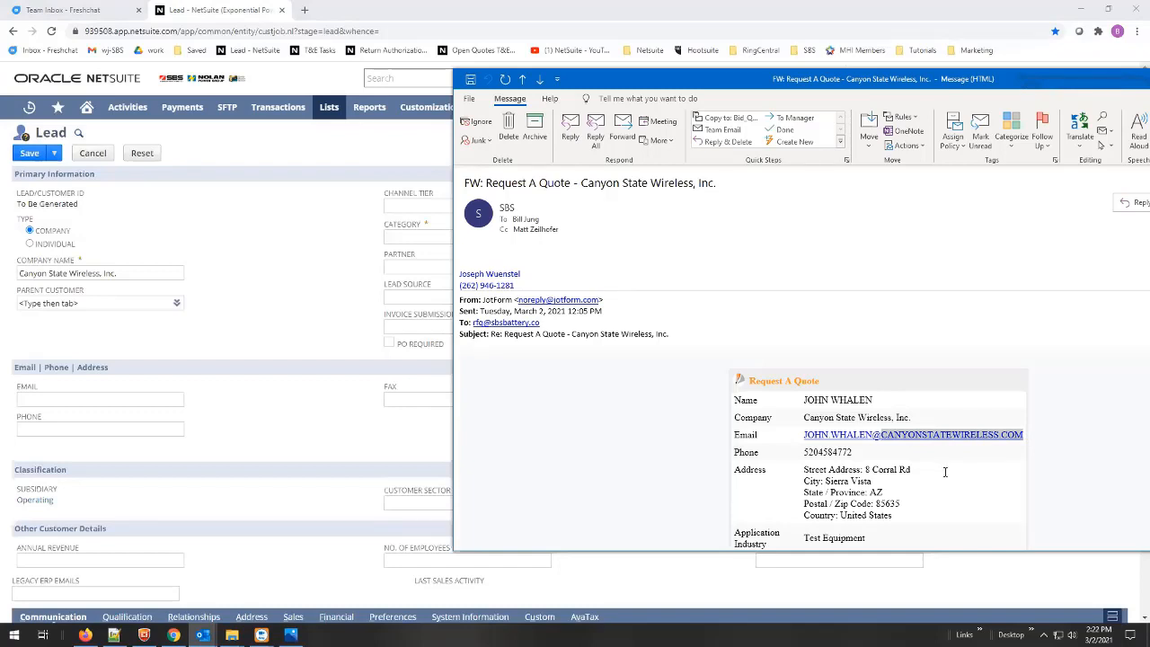
{"action": "left_click", "coordinate": [281, 324]}
{"action": "left_click", "coordinate": [305, 10]}
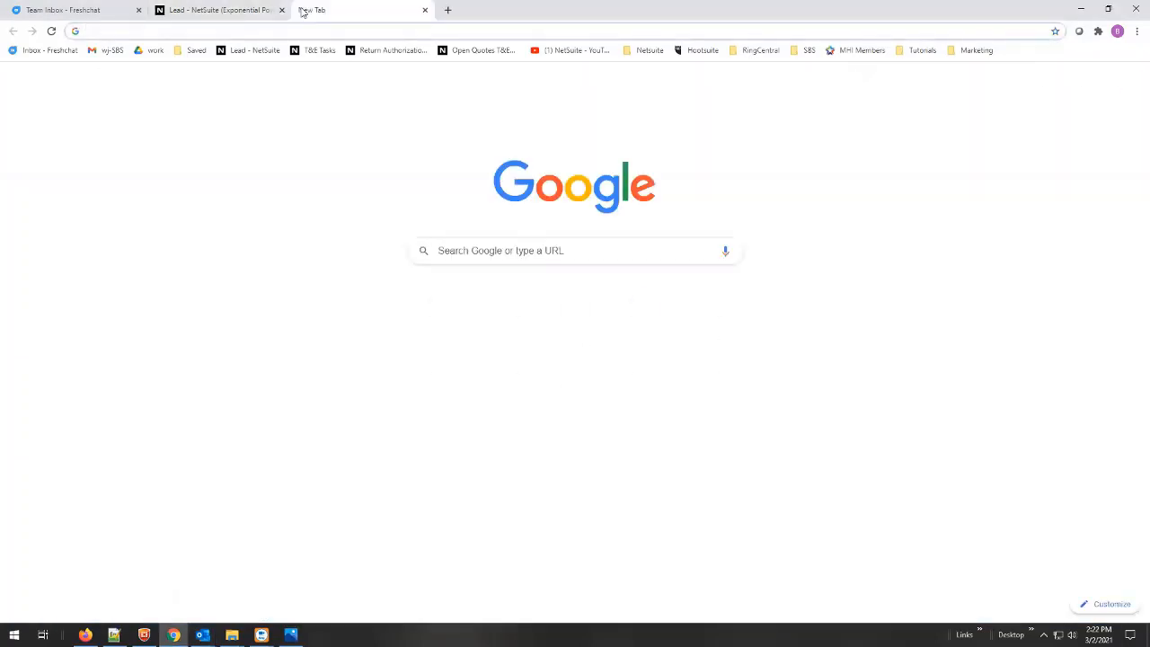
- Load canyonstatewireless.com from the pasted domain and browse its homepage
{"action": "key", "text": "ctrl+v"}
{"action": "key", "text": "Return"}
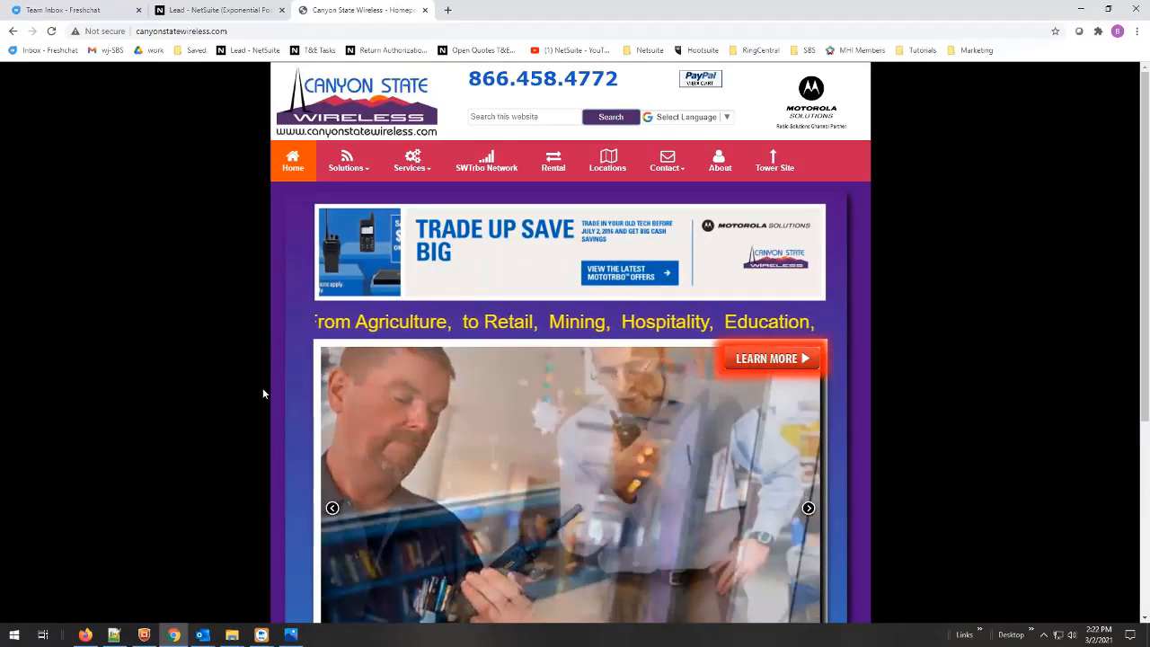
{"action": "scroll", "coordinate": [262, 392], "scroll_direction": "down", "scroll_amount": 2}
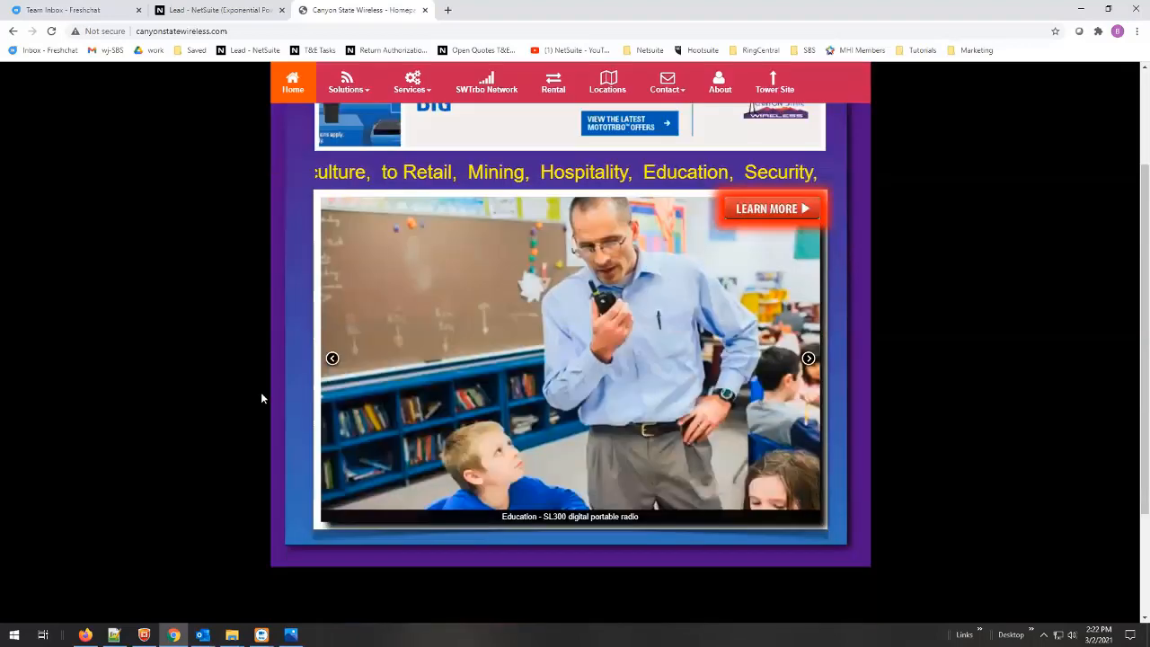
{"action": "scroll", "coordinate": [263, 393], "scroll_direction": "down", "scroll_amount": 2}
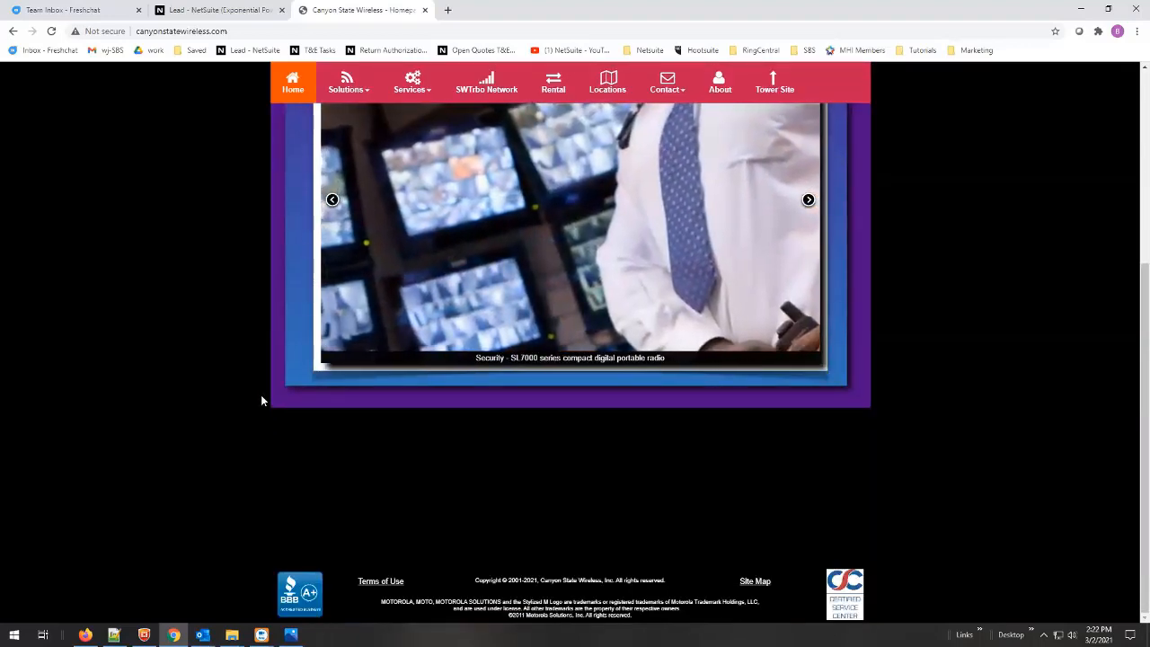
{"action": "scroll", "coordinate": [262, 400], "scroll_direction": "up", "scroll_amount": 3}
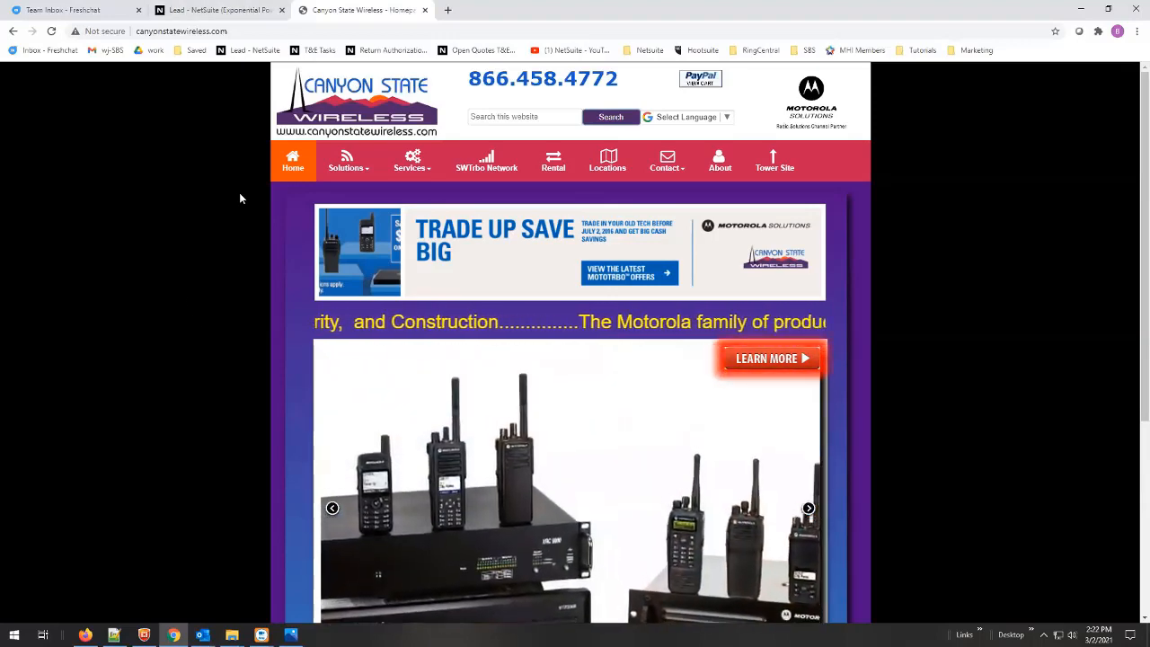
- Copy the website's URL and return to the NetSuite Lead form
{"action": "key", "text": "alt+Tab"}
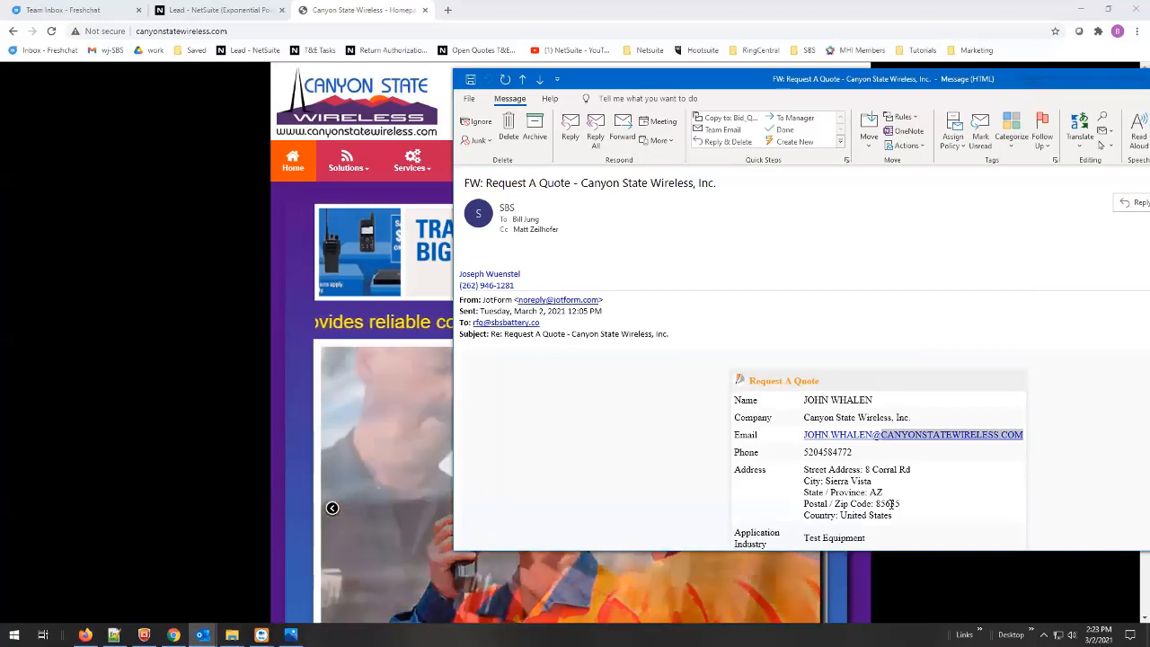
{"action": "left_click", "coordinate": [194, 437]}
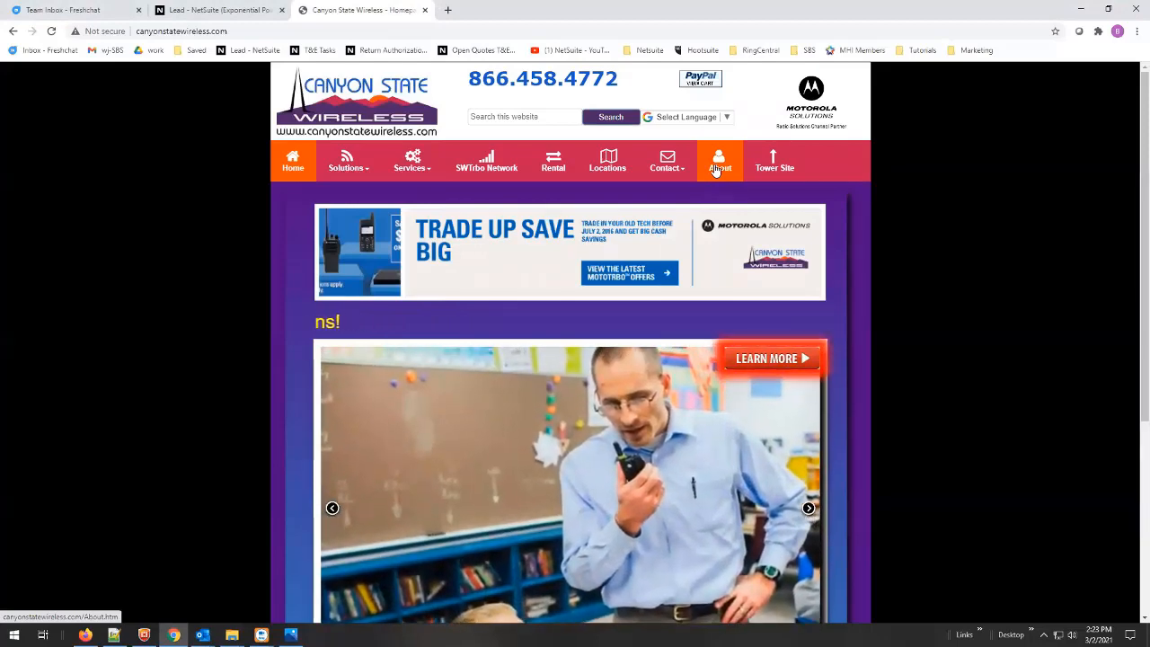
{"action": "left_click", "coordinate": [235, 31]}
{"action": "key", "text": "ctrl+c"}
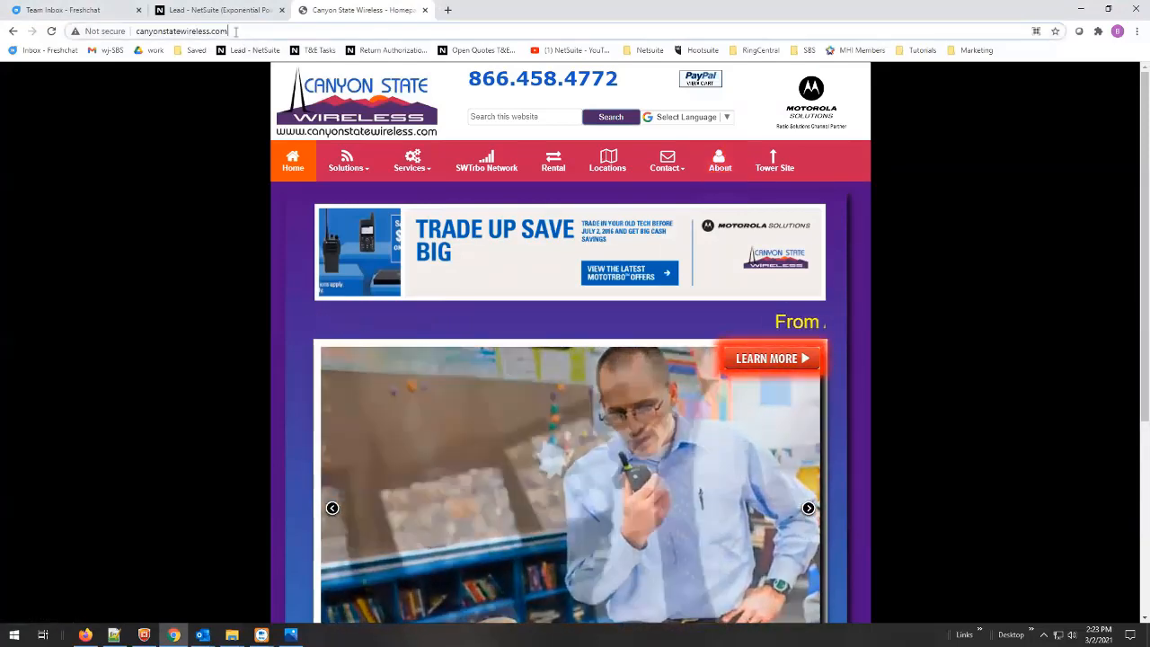
{"action": "left_click", "coordinate": [223, 9]}
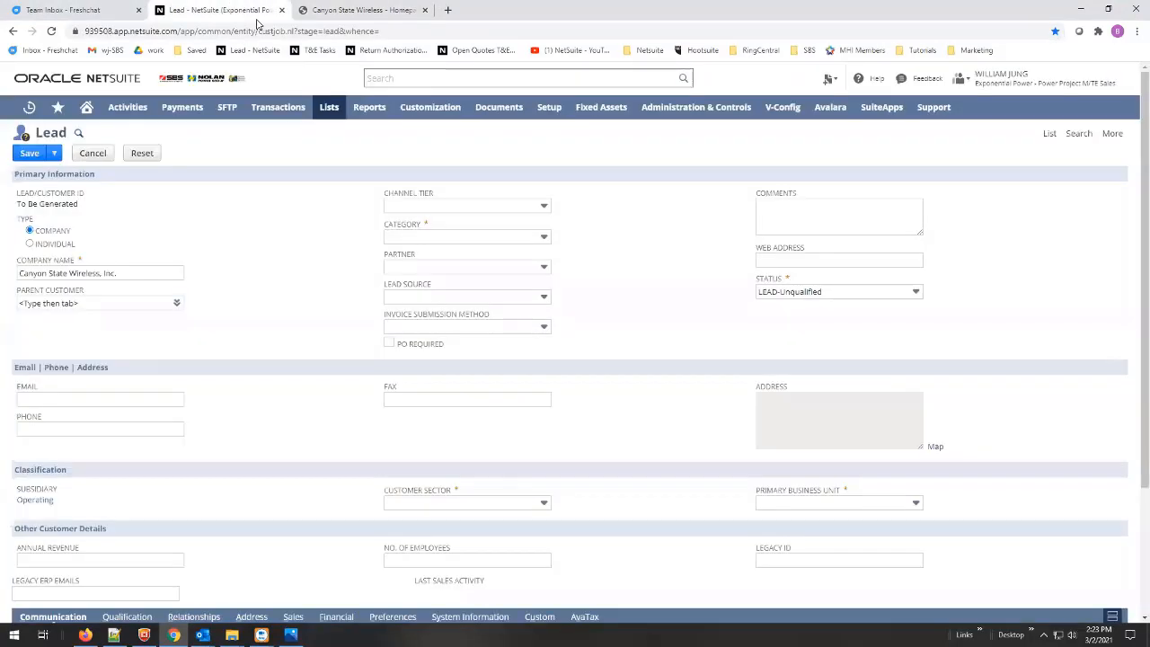
{"action": "left_click", "coordinate": [783, 257]}
{"action": "key", "text": "ctrl+v"}
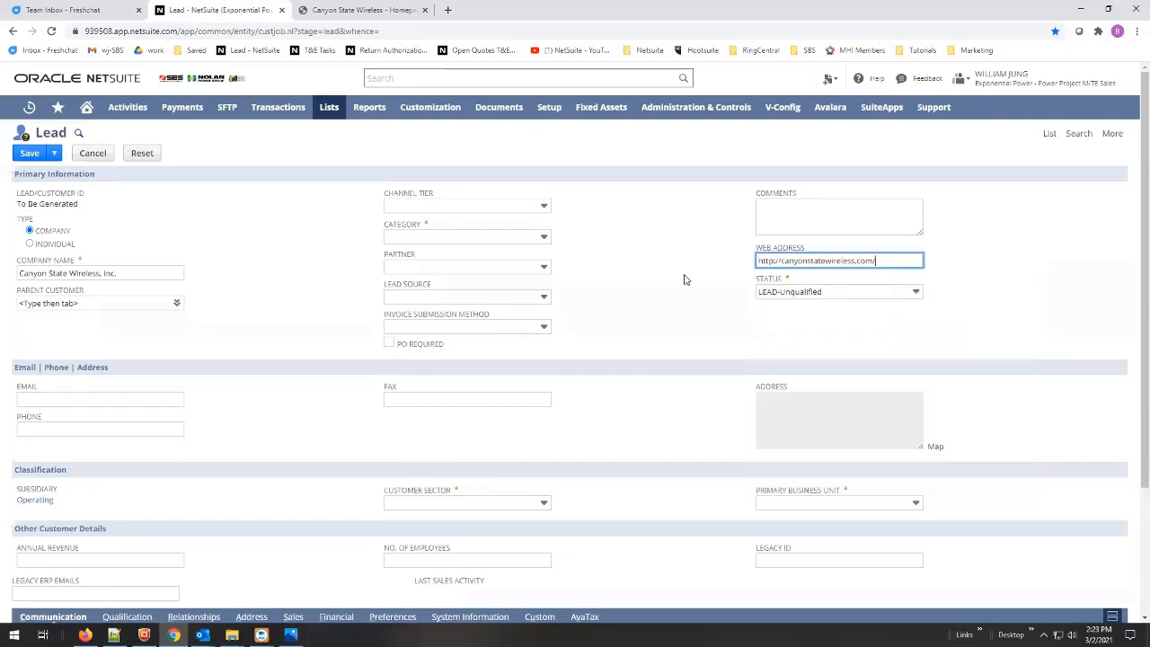
{"action": "left_click", "coordinate": [679, 278]}
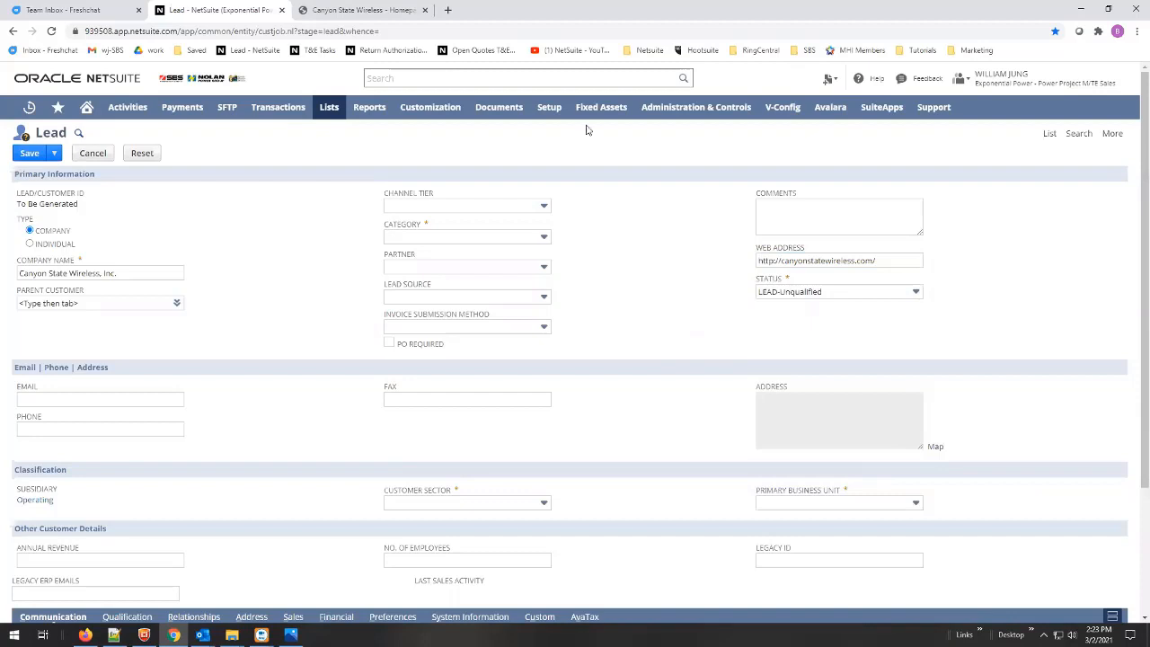
{"action": "key", "text": "ctrl+Tab"}
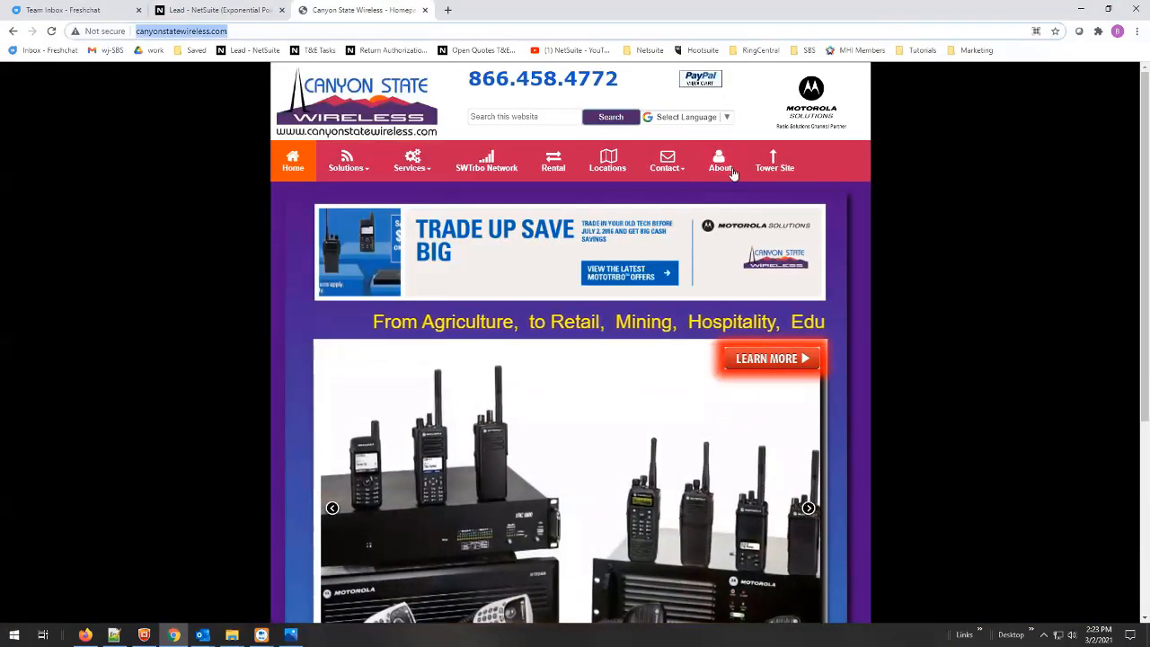
{"action": "left_click", "coordinate": [722, 166]}
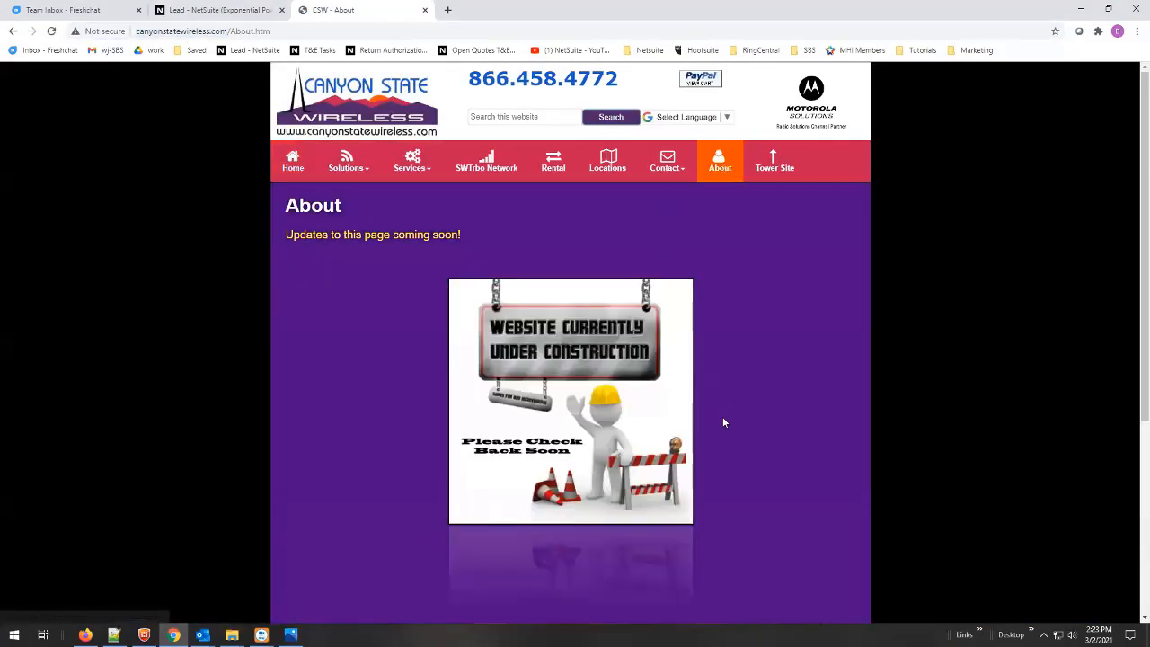
{"action": "scroll", "coordinate": [732, 415], "scroll_direction": "down", "scroll_amount": 3}
{"action": "scroll", "coordinate": [758, 405], "scroll_direction": "up", "scroll_amount": 3}
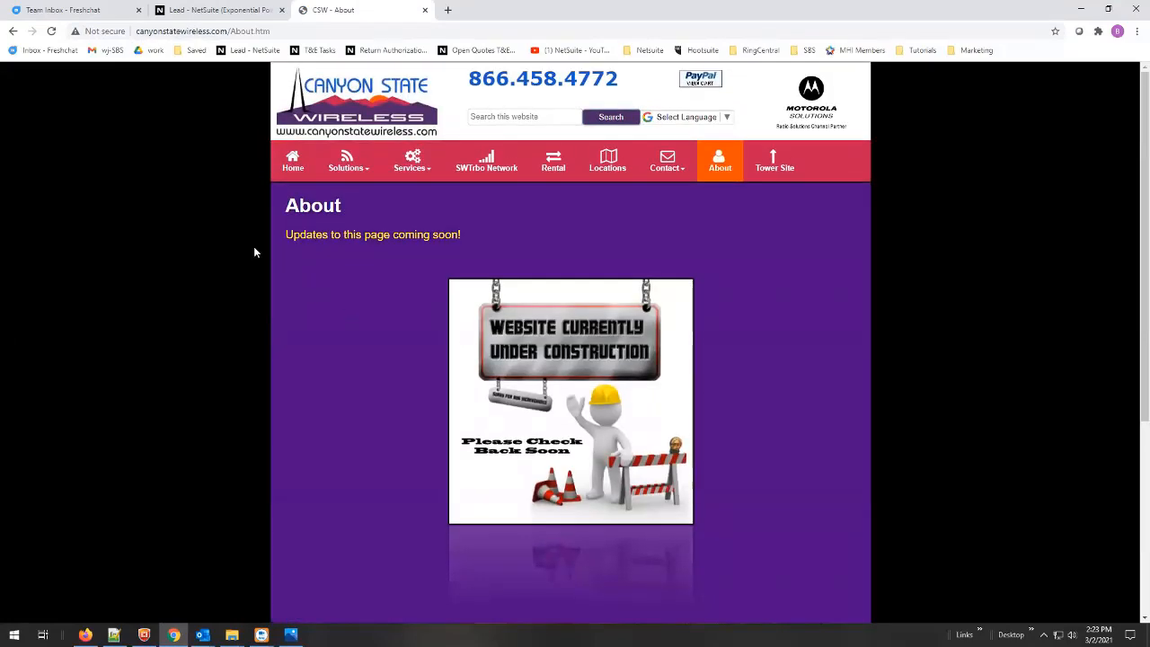
- Copy the lead's company name and paste it into Chrome's address bar as a search
{"action": "left_click", "coordinate": [220, 10]}
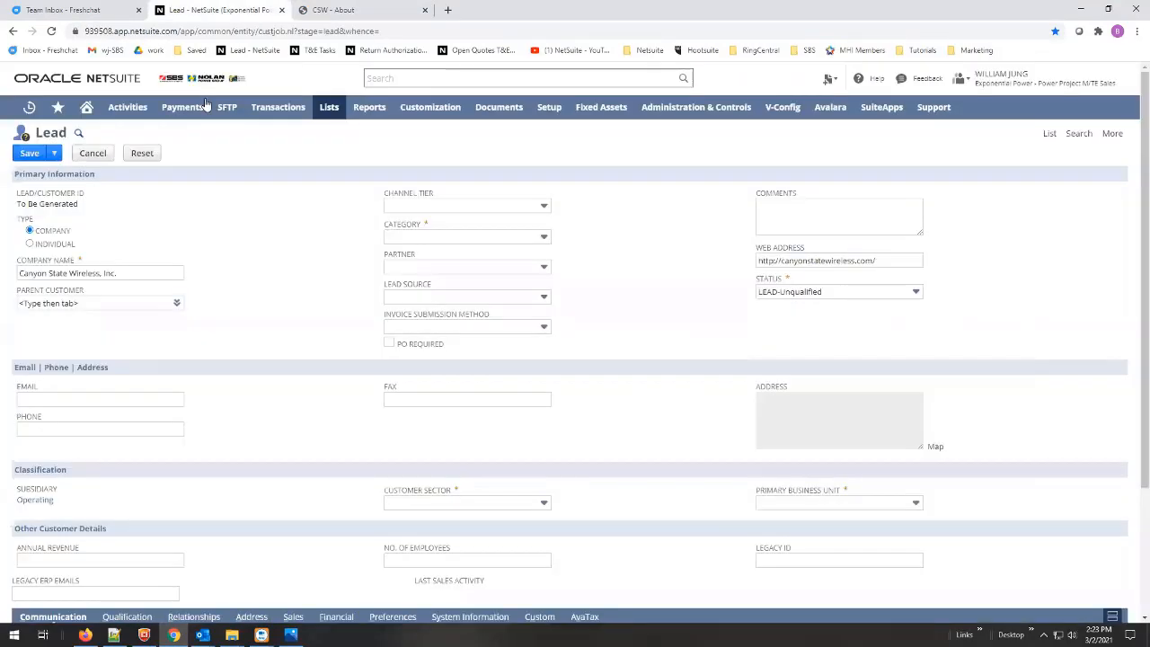
{"action": "left_click", "coordinate": [114, 273]}
{"action": "left_click_drag", "start_coordinate": [114, 273], "coordinate": [3, 277]}
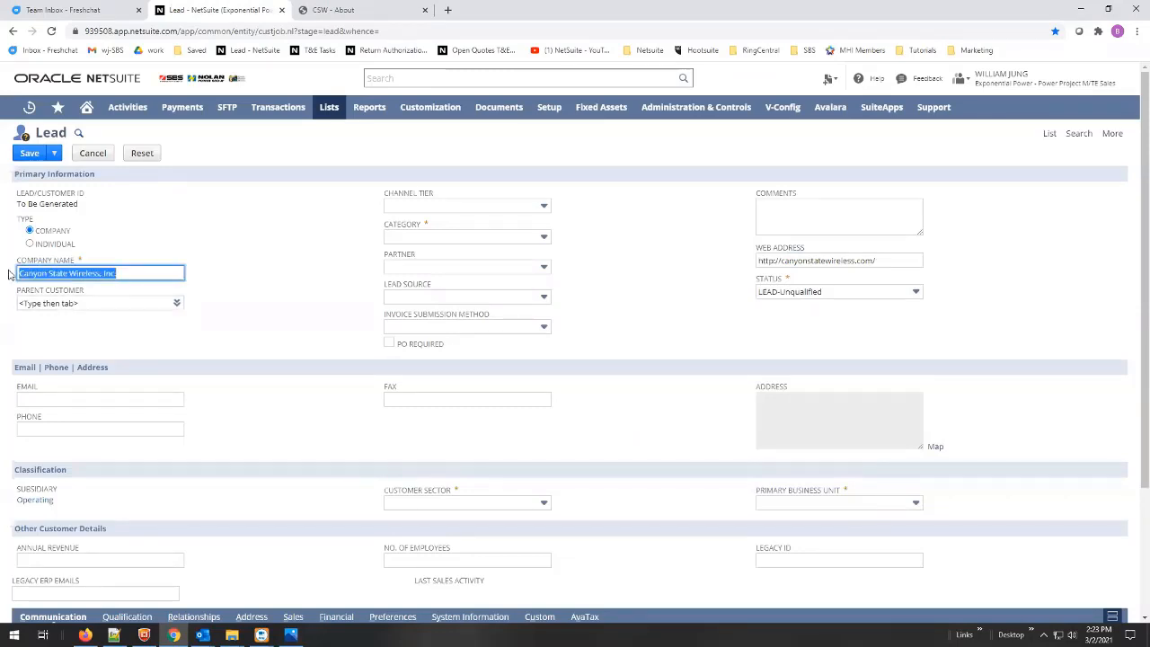
{"action": "left_click", "coordinate": [381, 23]}
{"action": "left_click", "coordinate": [364, 30]}
{"action": "type", "text": "Canyon State Wireless, Inc."}
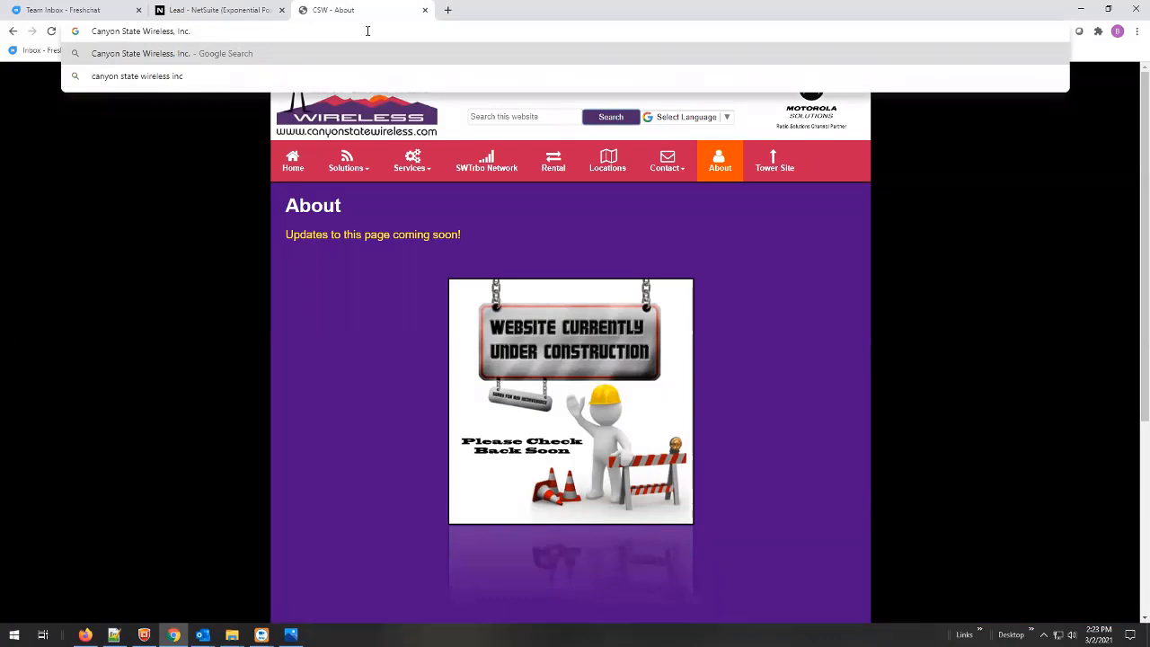
- Google the Canyon State Wireless headquarters address (325 E. Elliot Rd.), then reopen the quote email
{"action": "type", "text": "address"}
{"action": "key", "text": "Return"}
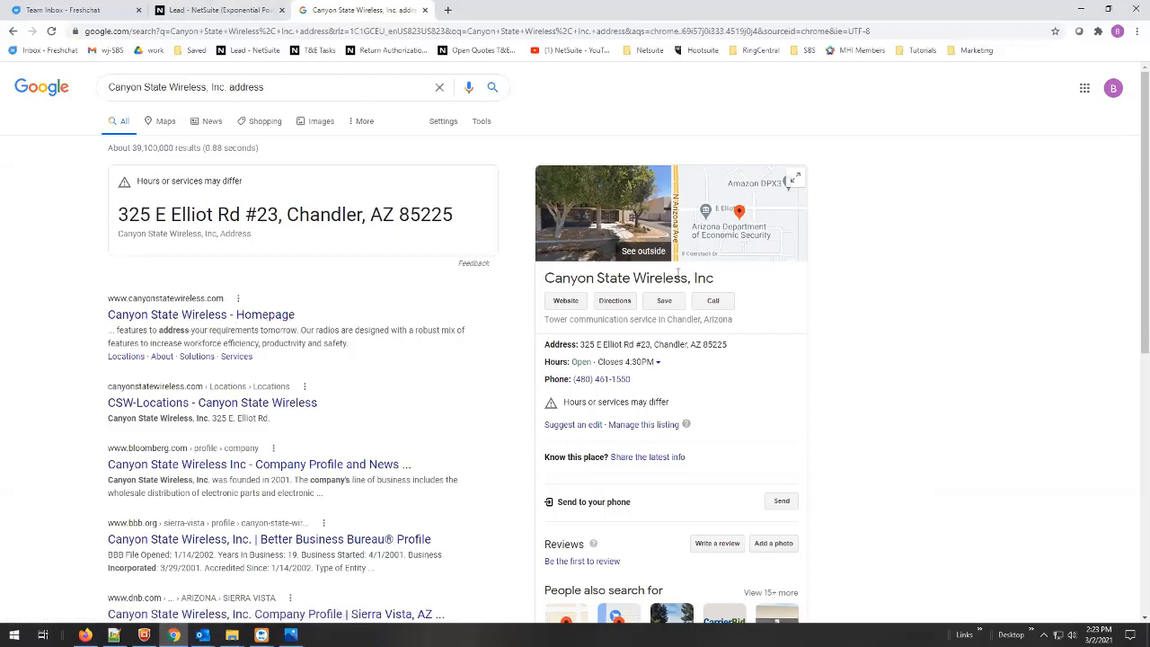
{"action": "left_click", "coordinate": [226, 87]}
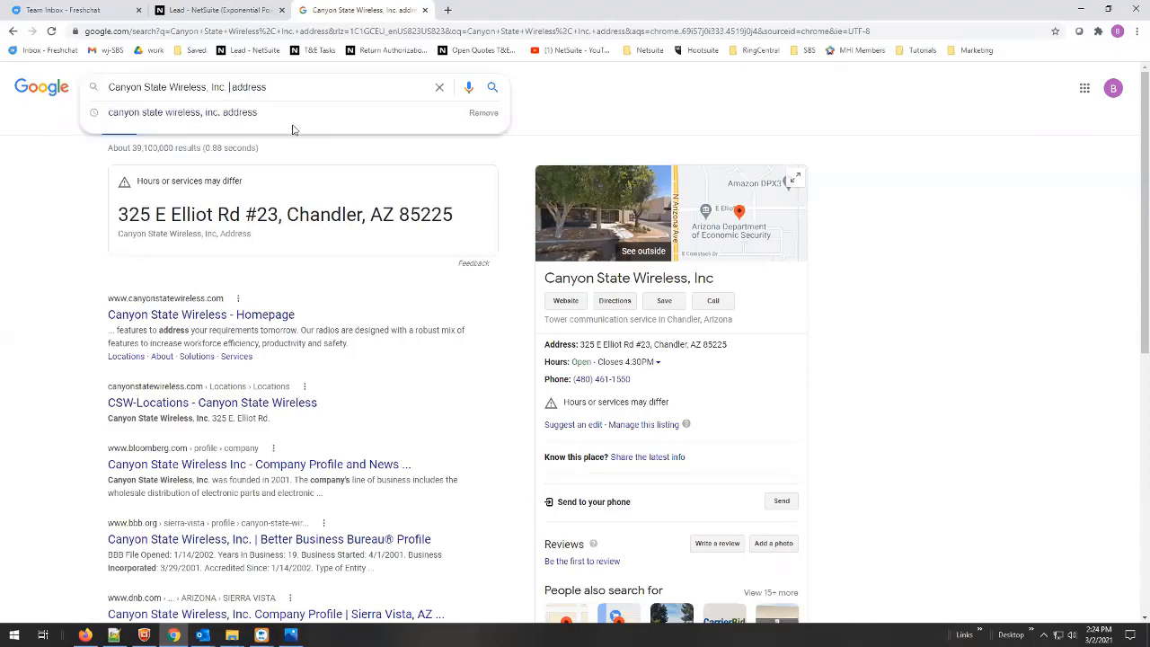
{"action": "type", "text": "headquar"}
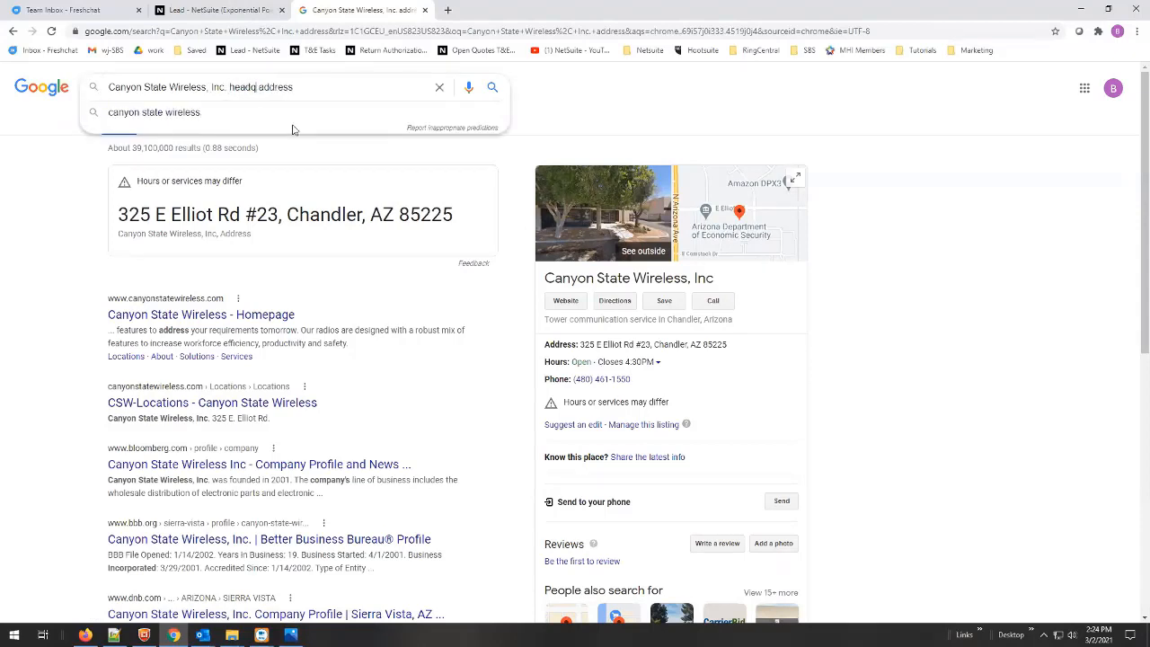
{"action": "type", "text": "ters"}
{"action": "key", "text": "Return"}
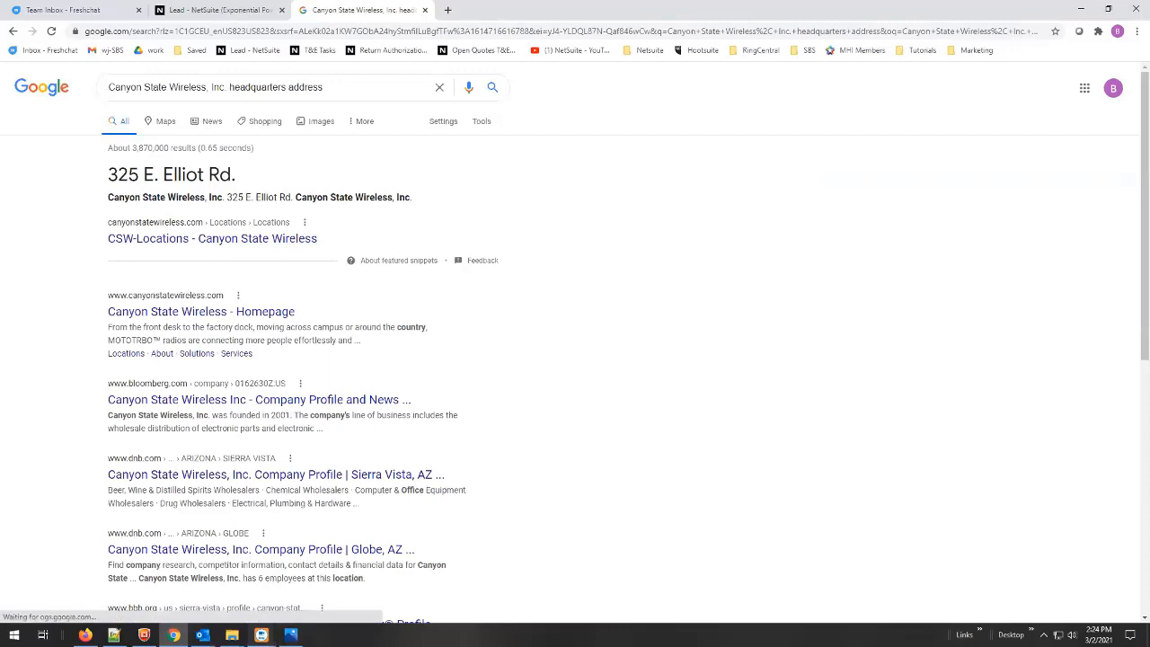
{"action": "mouse_move", "coordinate": [202, 635]}
{"action": "left_click", "coordinate": [257, 595]}
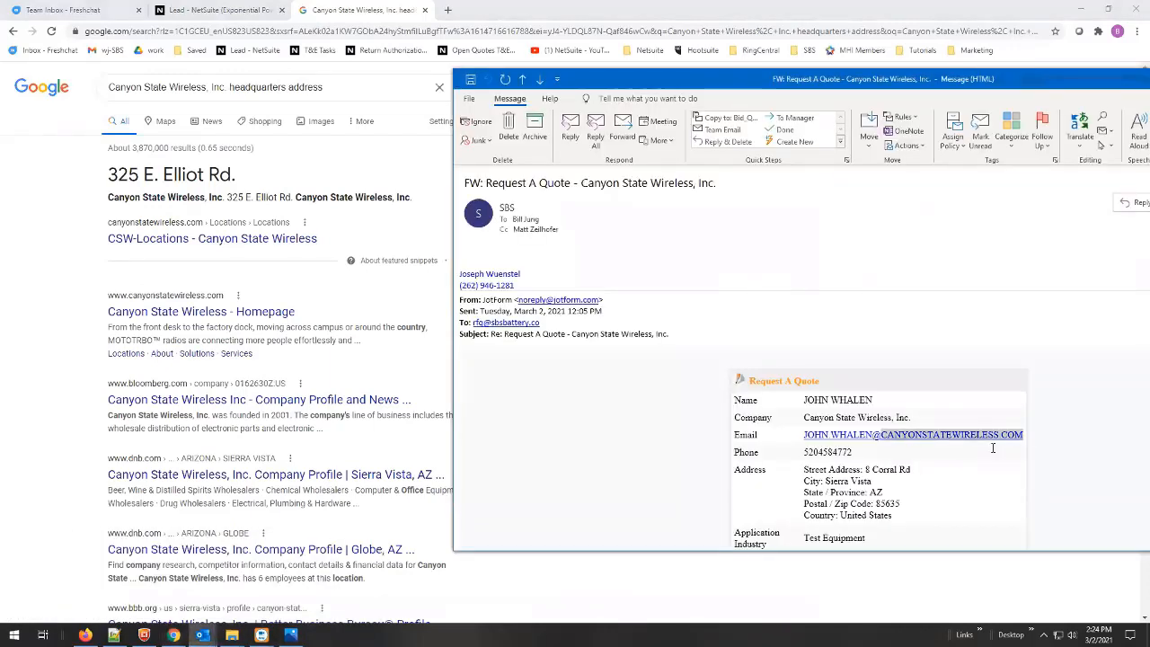
- Select the requester's street address in the quote email, then return to the NetSuite Lead form
{"action": "scroll", "coordinate": [911, 481], "scroll_direction": "down", "scroll_amount": 2}
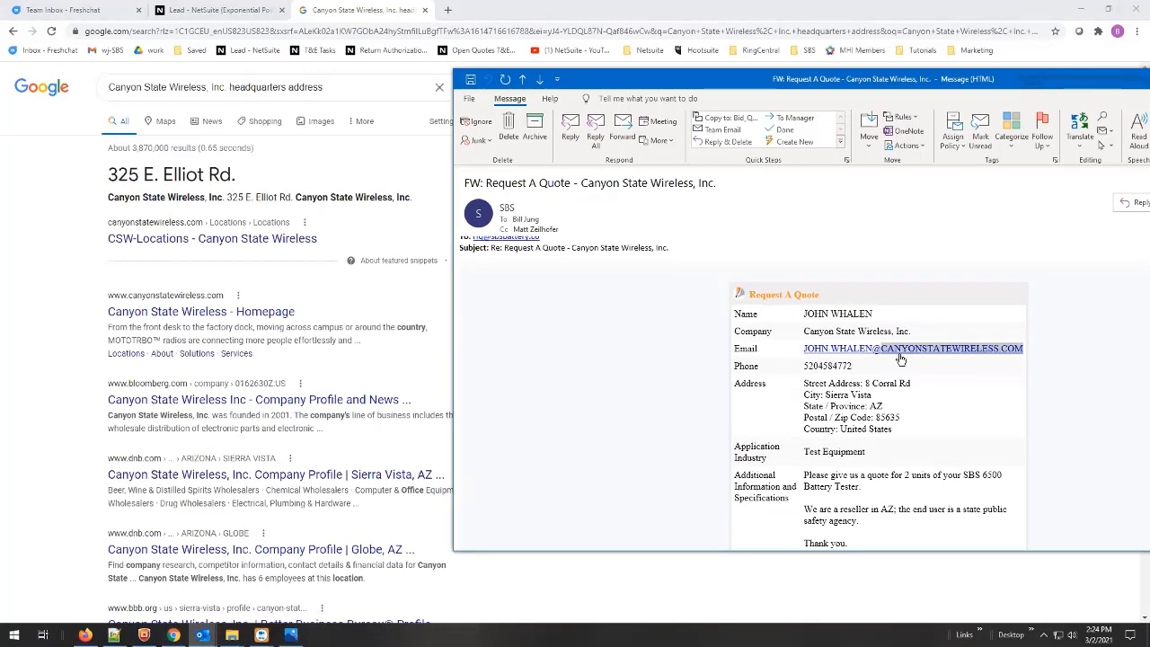
{"action": "left_click_drag", "start_coordinate": [911, 383], "coordinate": [866, 383]}
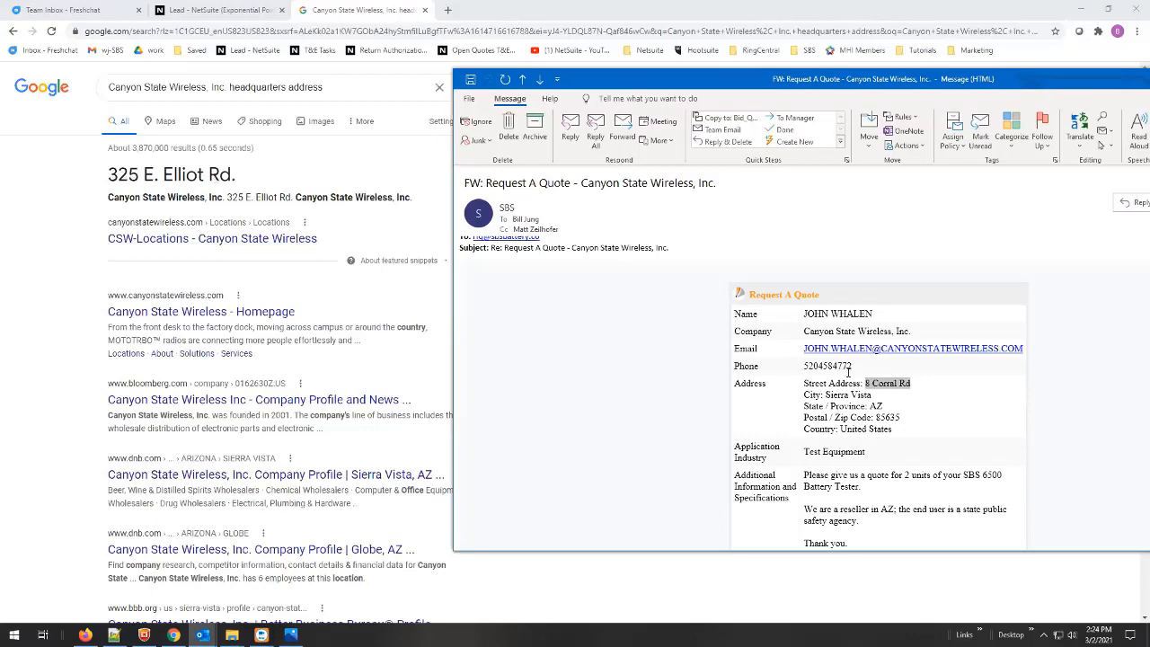
{"action": "left_click", "coordinate": [911, 386]}
{"action": "left_click", "coordinate": [866, 383], "text": "shift"}
{"action": "left_click", "coordinate": [237, 11]}
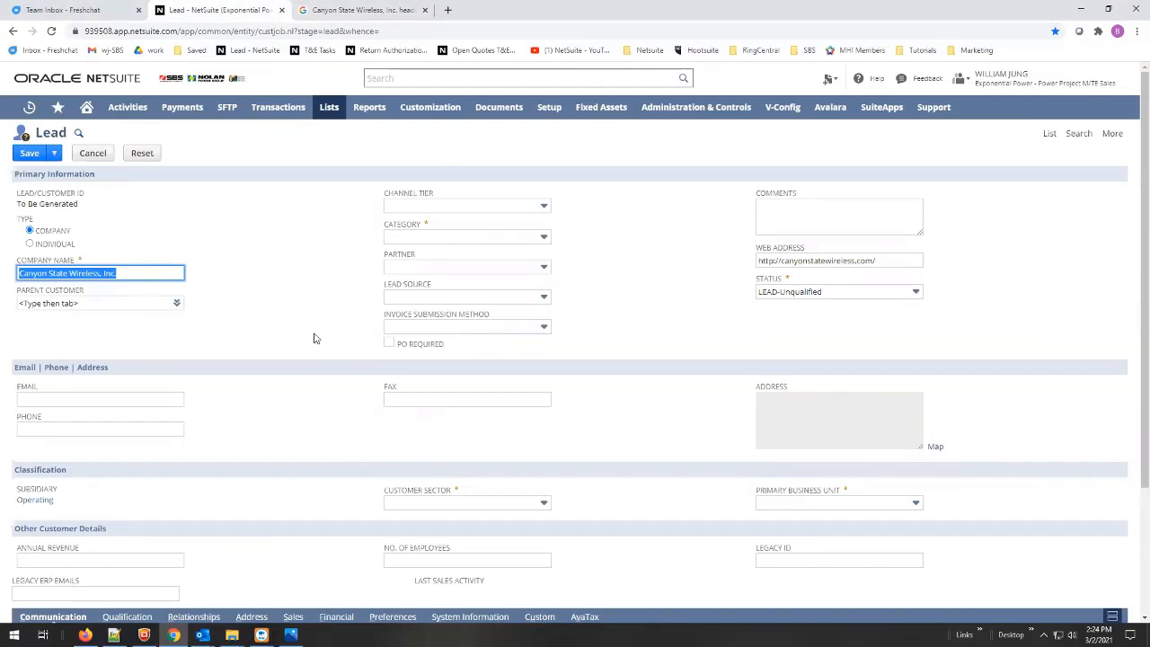
- Go back through the browser history to the Canyon State Wireless home page, then return to the NetSuite Lead form
{"action": "scroll", "coordinate": [314, 332], "scroll_direction": "down", "scroll_amount": 3}
{"action": "scroll", "coordinate": [313, 329], "scroll_direction": "up", "scroll_amount": 2}
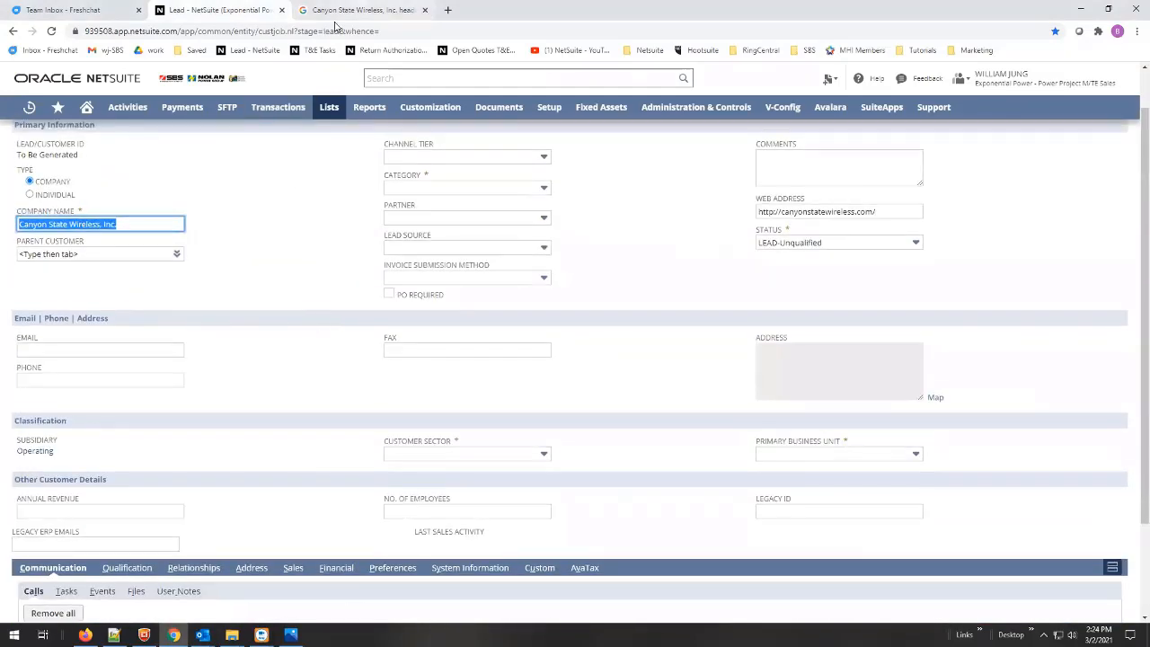
{"action": "left_click", "coordinate": [335, 12]}
{"action": "left_click", "coordinate": [12, 32]}
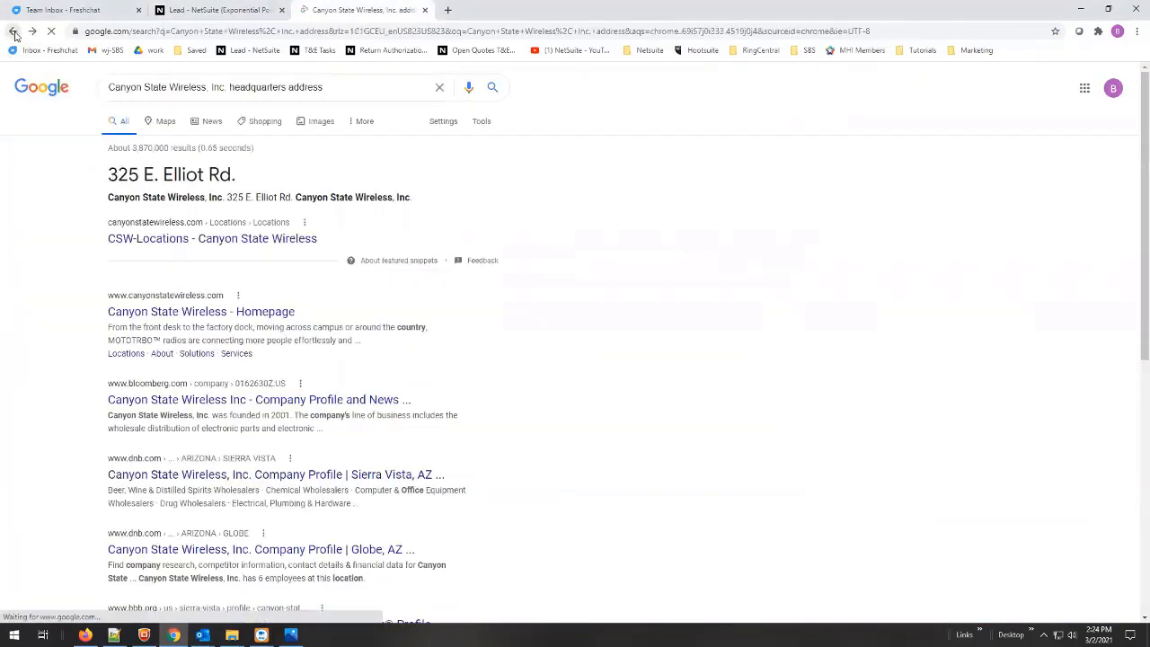
{"action": "left_click", "coordinate": [14, 32]}
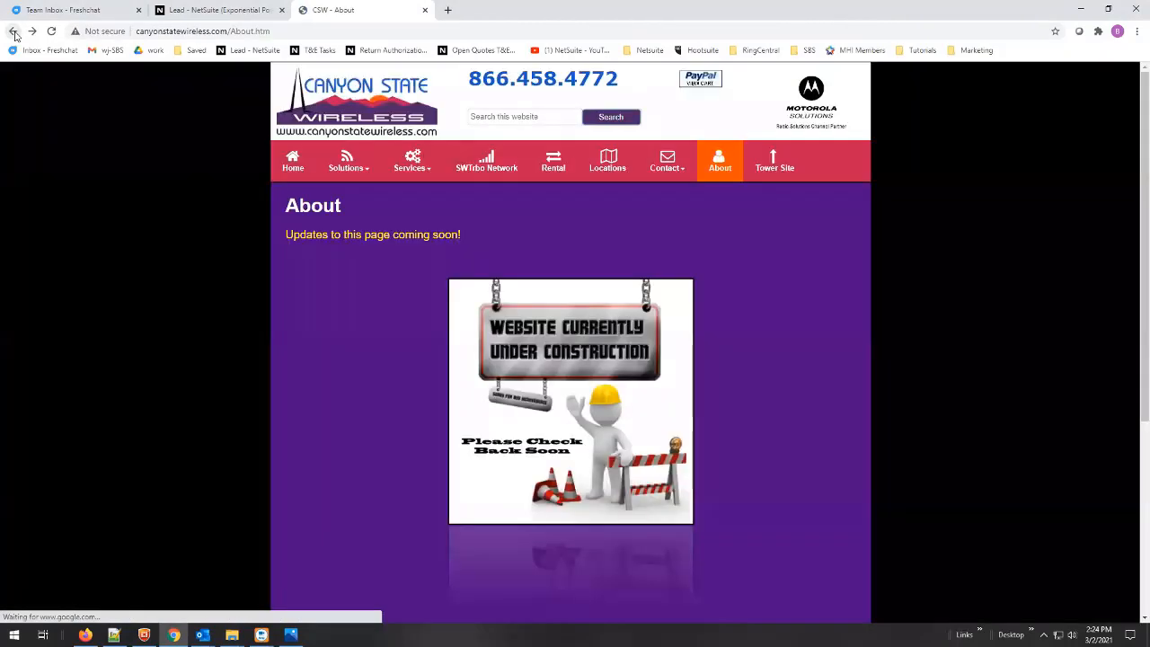
{"action": "left_click", "coordinate": [294, 171]}
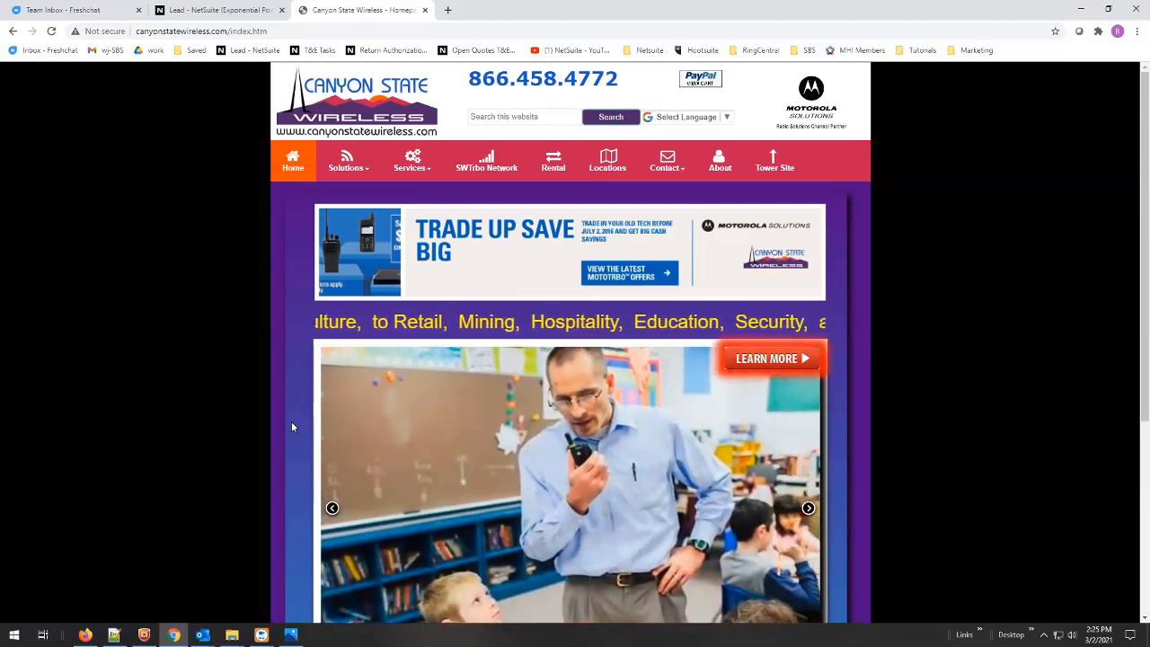
{"action": "left_click", "coordinate": [216, 13]}
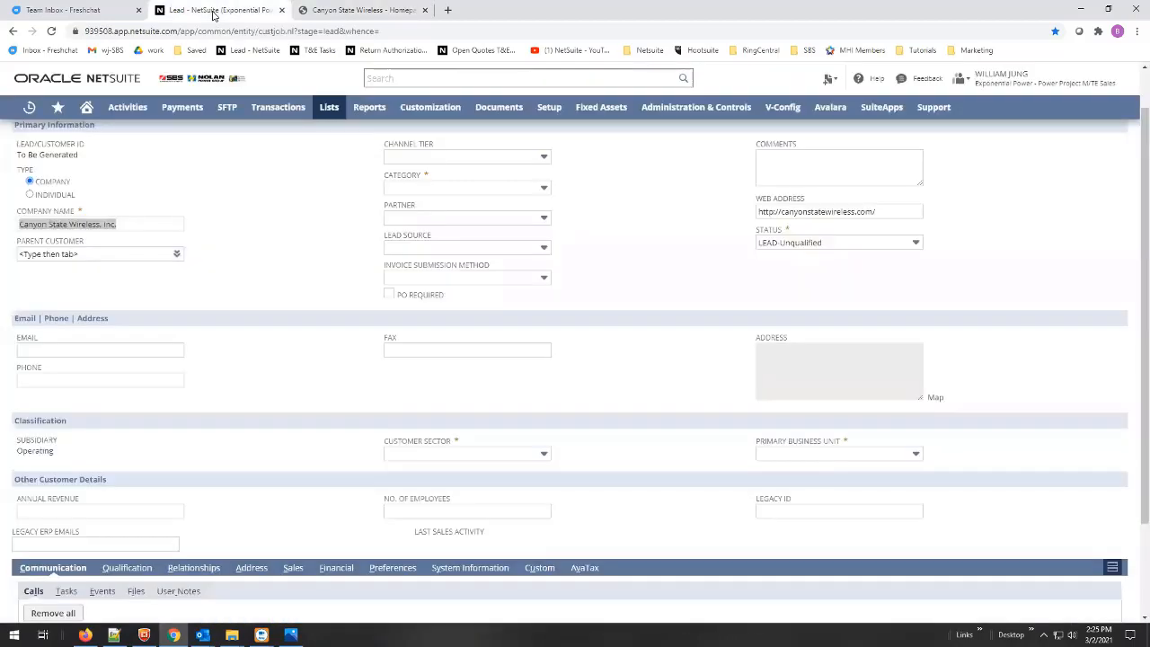
{"action": "scroll", "coordinate": [602, 281], "scroll_direction": "up", "scroll_amount": 1}
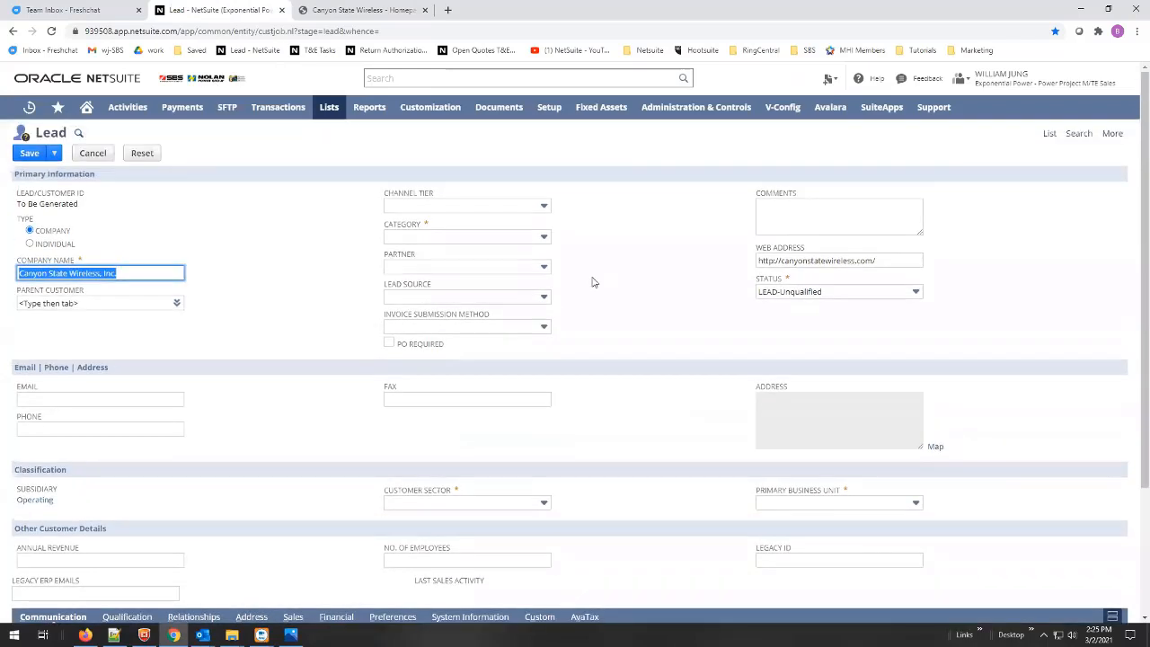
- Drop down the lead's Category list, then bring the forwarded quote-request email back up
{"action": "left_click", "coordinate": [544, 237]}
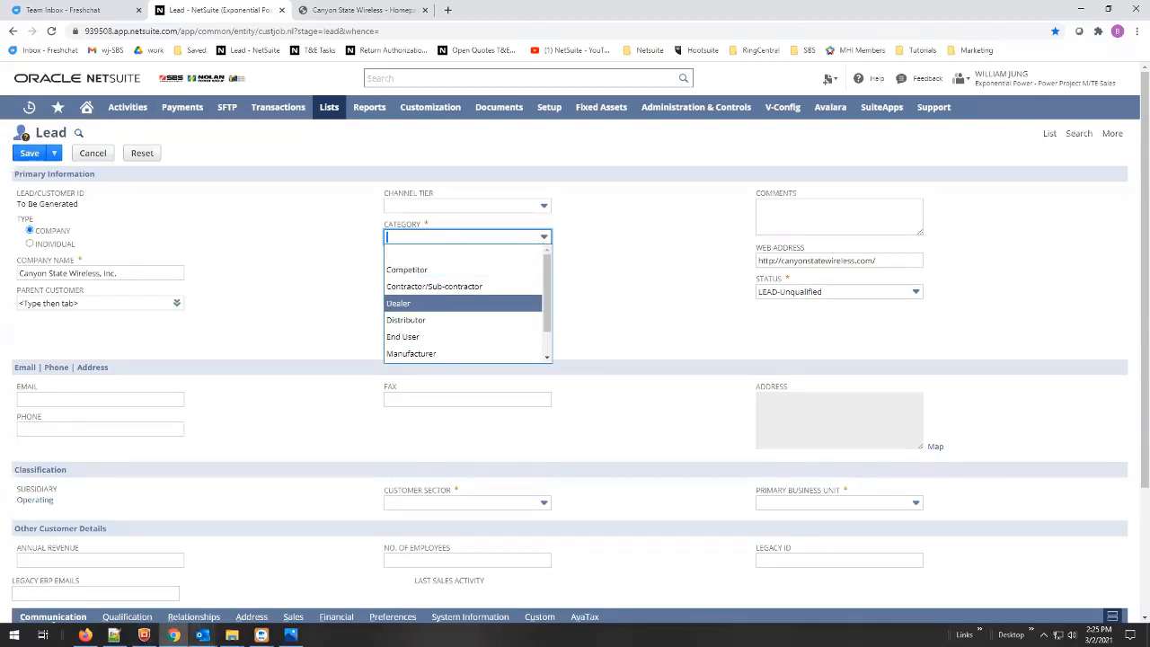
{"action": "mouse_move", "coordinate": [232, 634]}
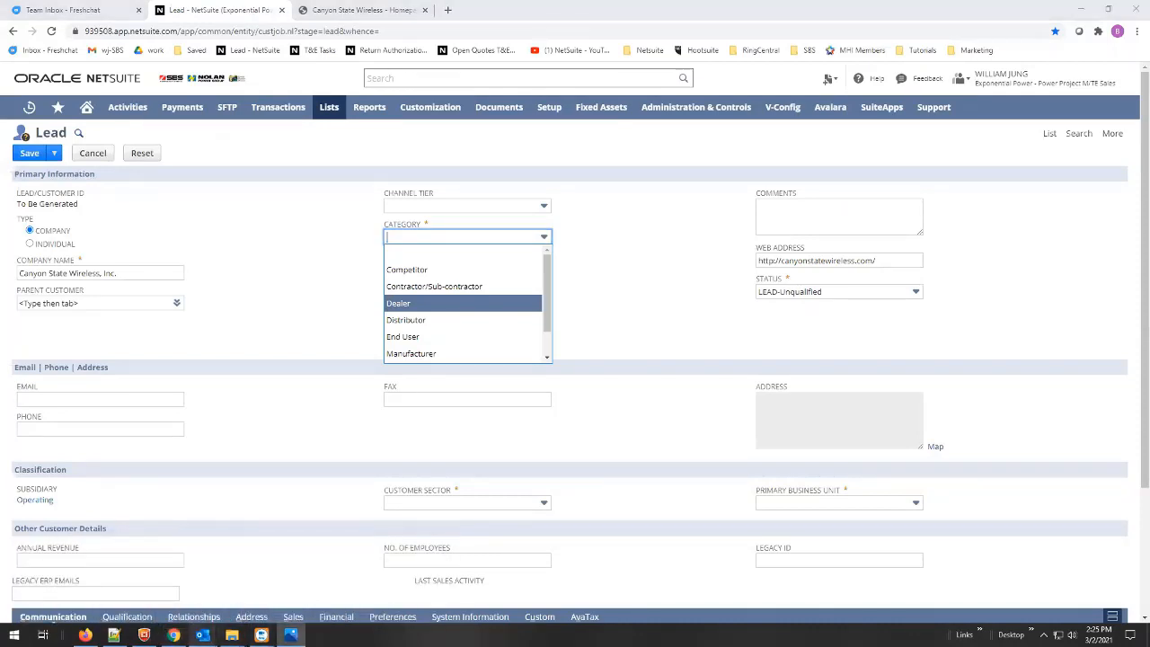
{"action": "left_click", "coordinate": [267, 583]}
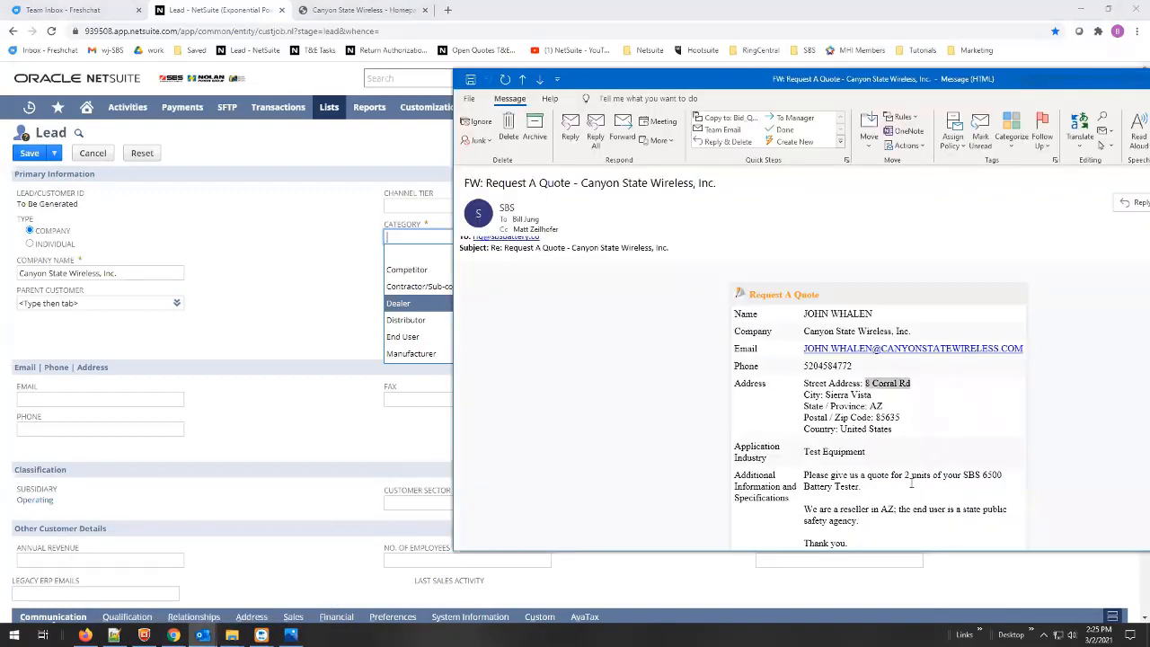
- Highlight the 'We are a reseller in AZ' sentence, then reopen NetSuite's Category dropdown
{"action": "scroll", "coordinate": [911, 484], "scroll_direction": "down", "scroll_amount": 1}
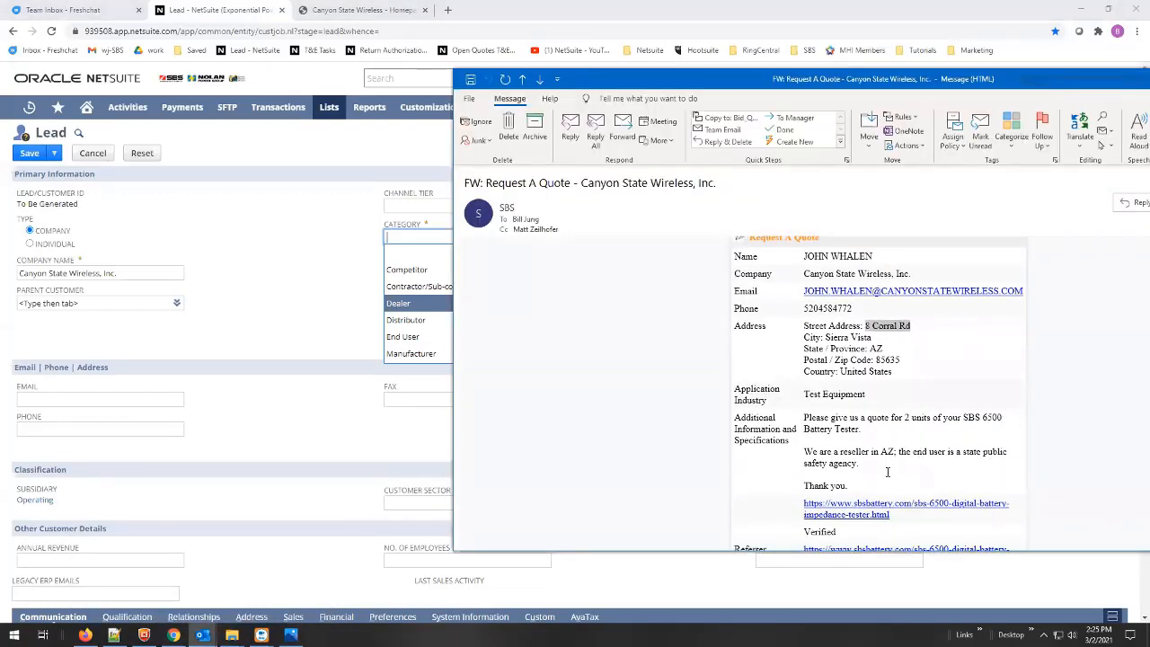
{"action": "left_click_drag", "start_coordinate": [805, 452], "coordinate": [878, 465]}
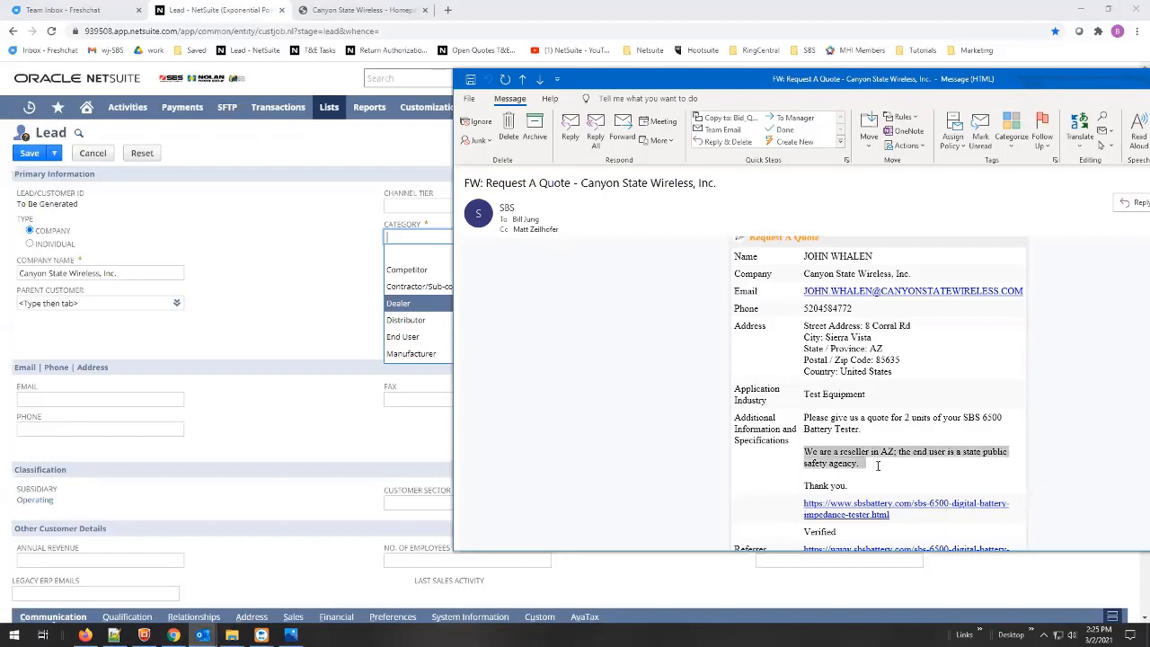
{"action": "left_click", "coordinate": [864, 468]}
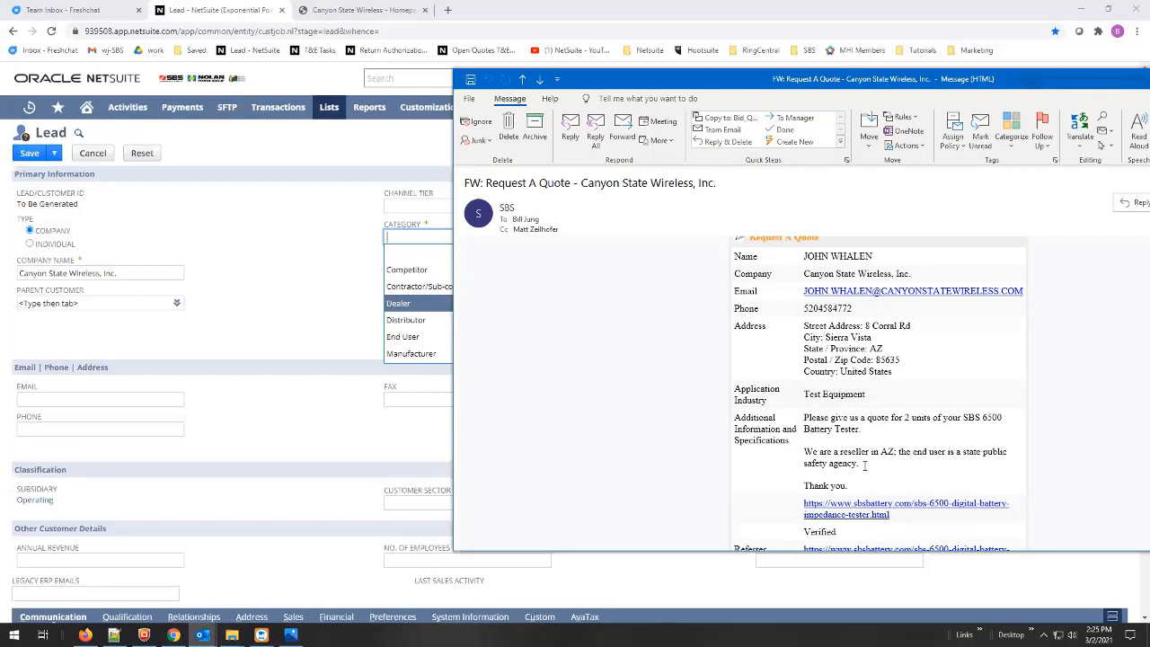
{"action": "left_click_drag", "start_coordinate": [865, 465], "coordinate": [804, 452]}
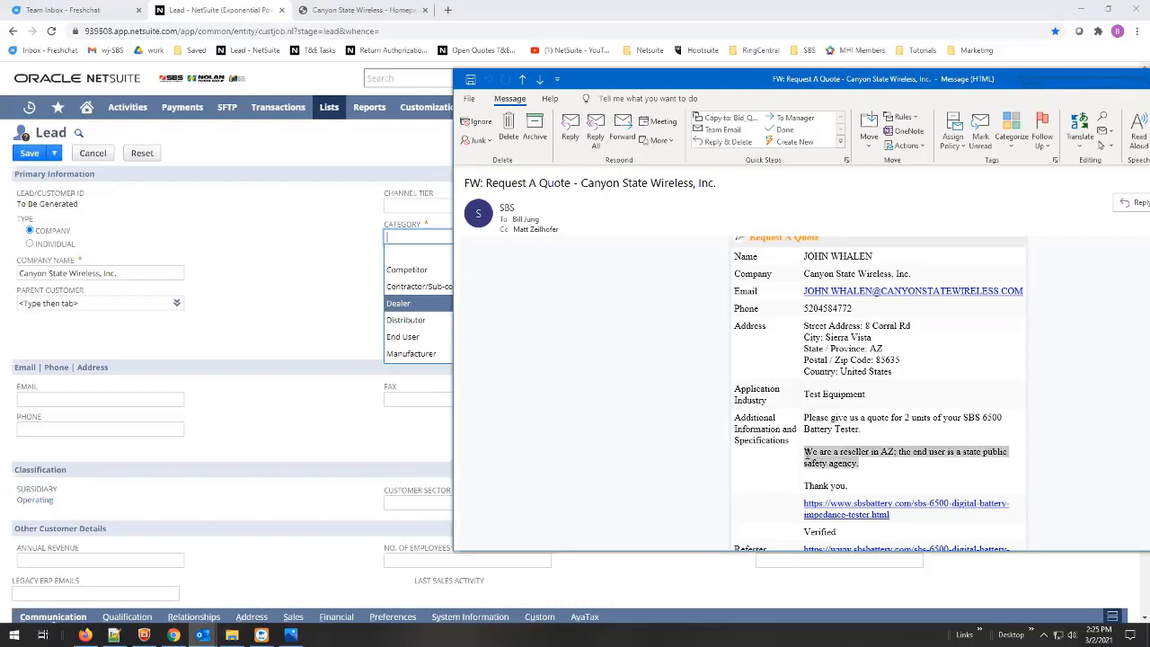
{"action": "left_click", "coordinate": [896, 472]}
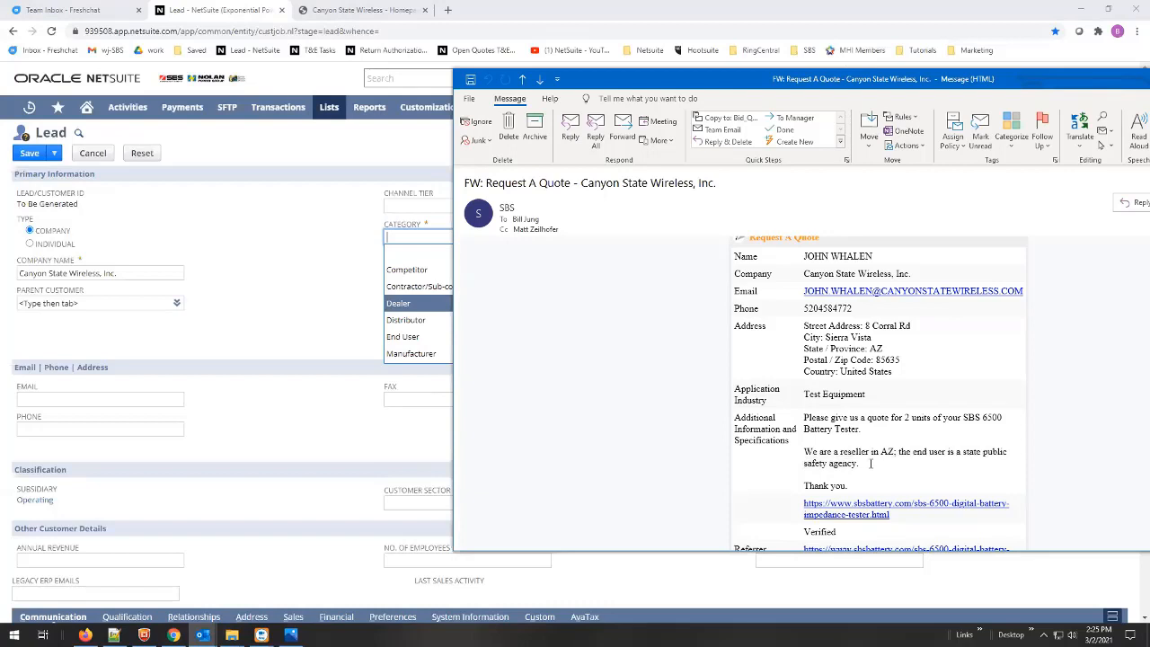
{"action": "left_click_drag", "start_coordinate": [860, 464], "coordinate": [813, 456]}
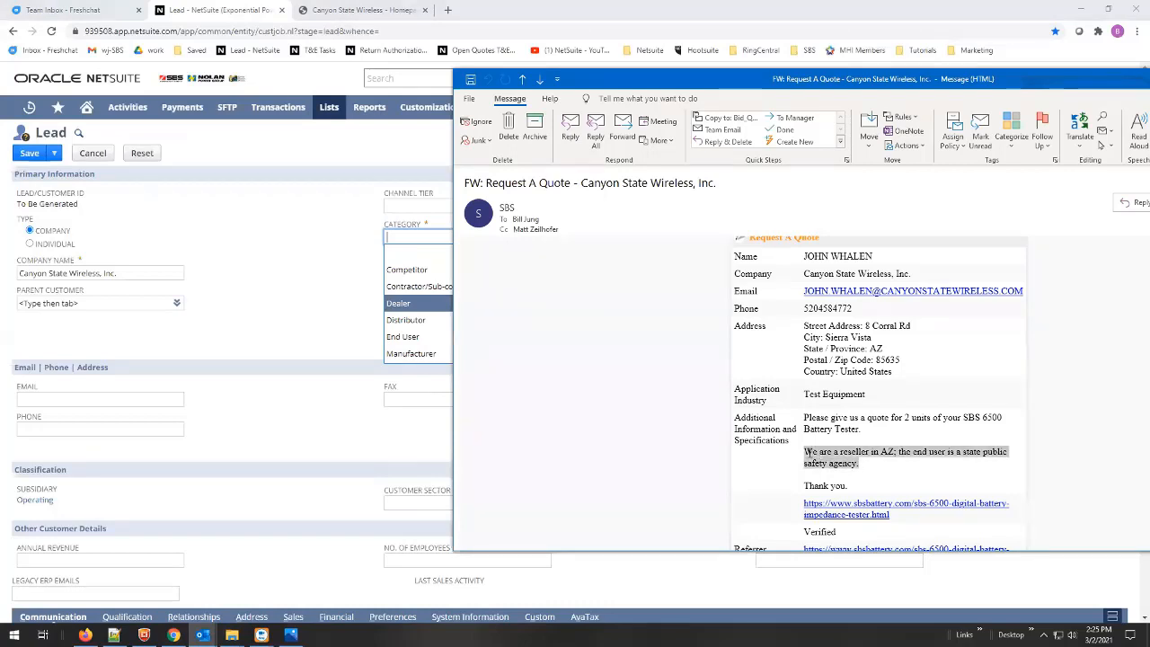
{"action": "left_click", "coordinate": [863, 463]}
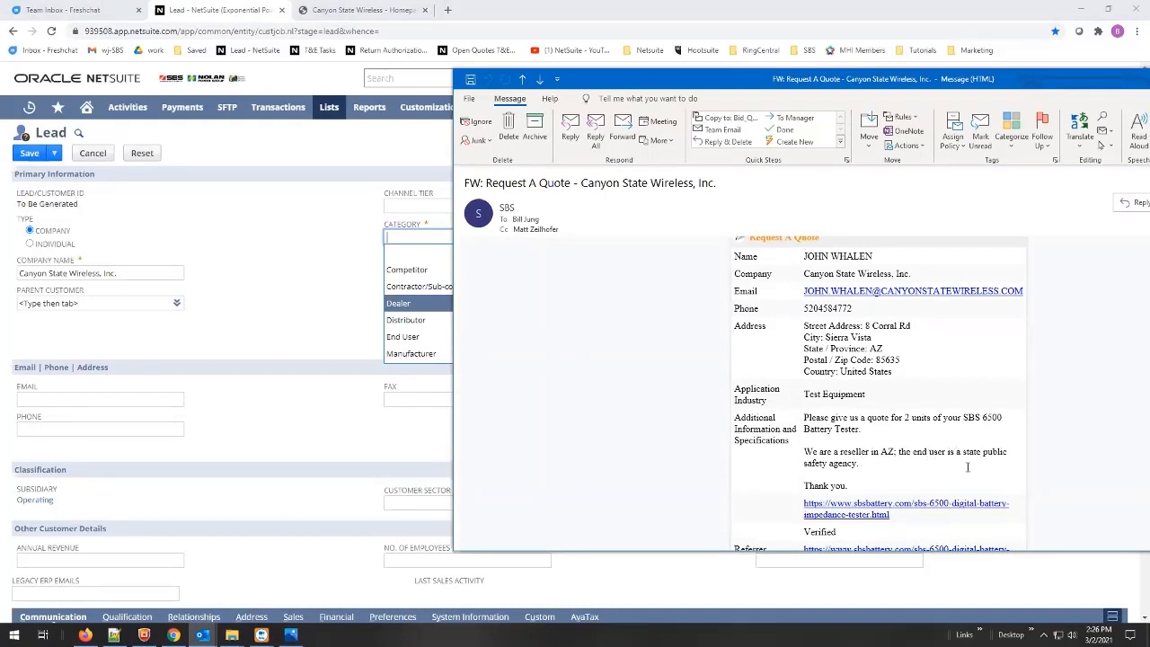
{"action": "left_click", "coordinate": [306, 261]}
{"action": "left_click", "coordinate": [542, 239]}
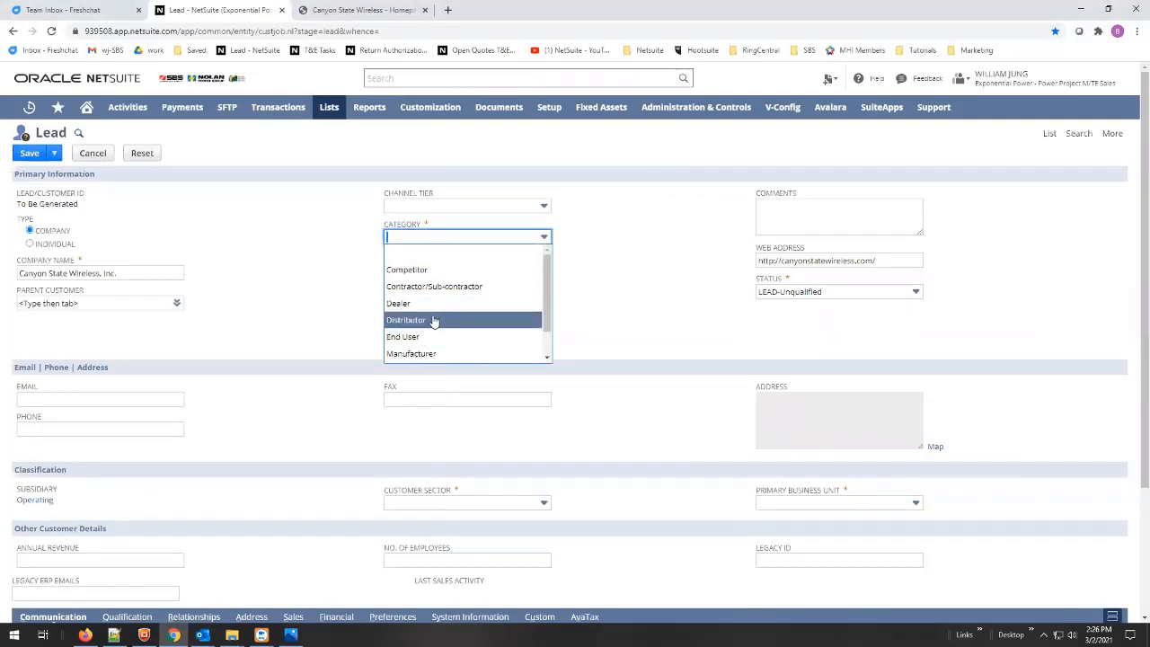
- Set the lead's category to Reseller and Primary Business Unit to Tech & Equip
{"action": "type", "text": "r"}
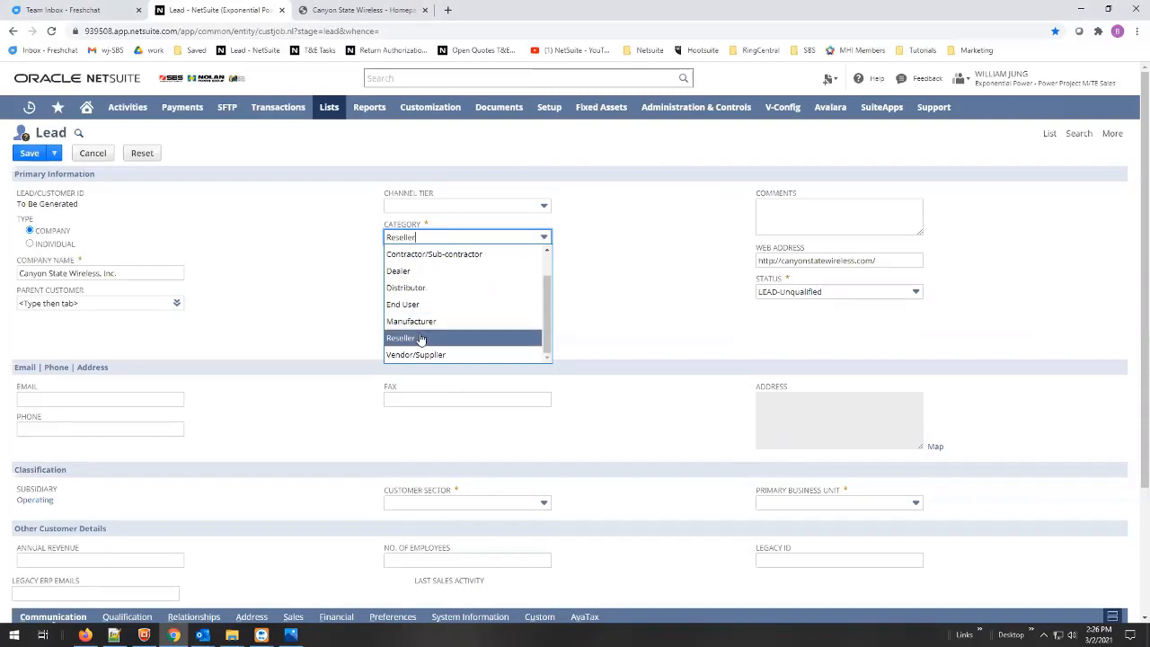
{"action": "left_click", "coordinate": [420, 338]}
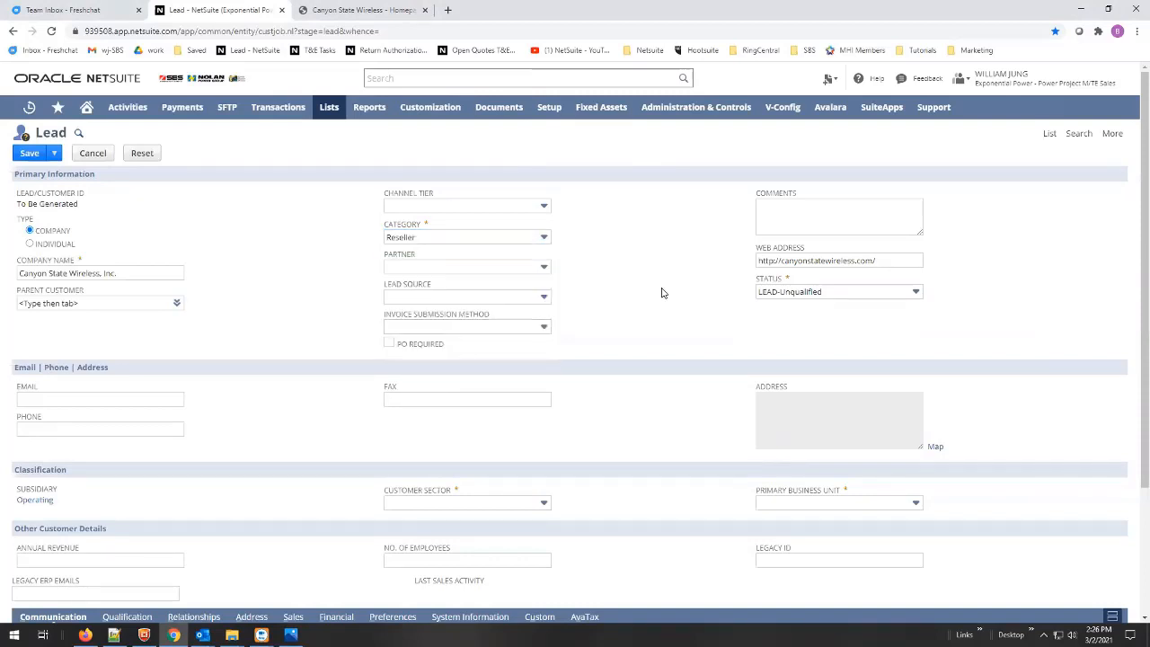
{"action": "scroll", "coordinate": [665, 306], "scroll_direction": "down", "scroll_amount": 2}
{"action": "left_click", "coordinate": [916, 384]}
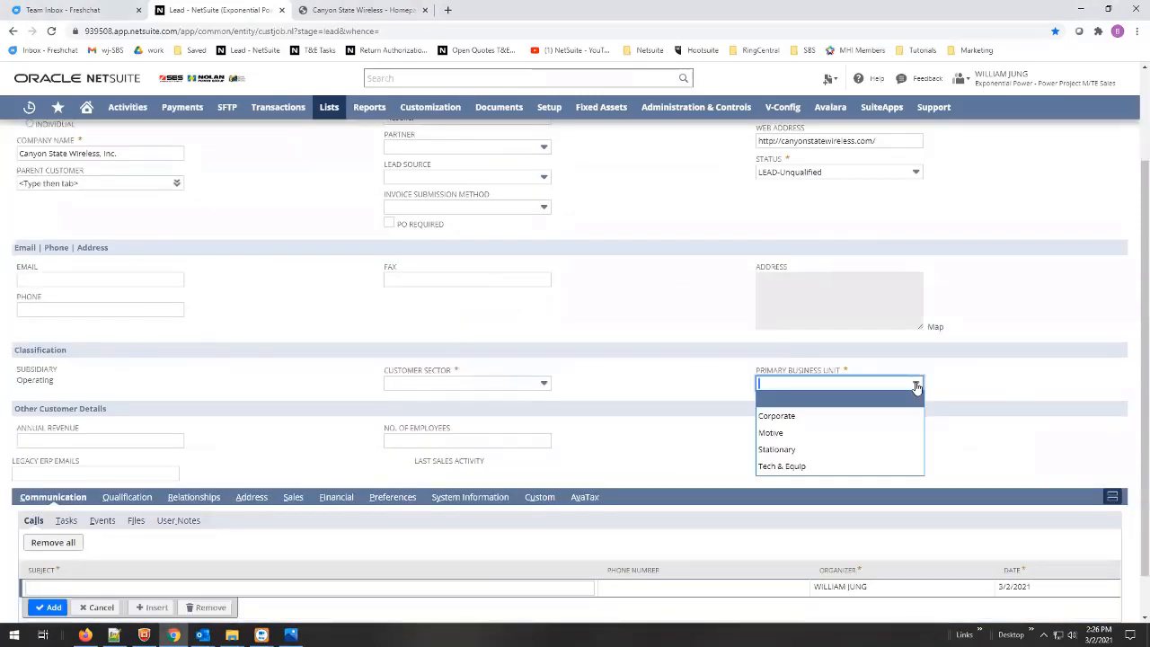
{"action": "left_click", "coordinate": [809, 466]}
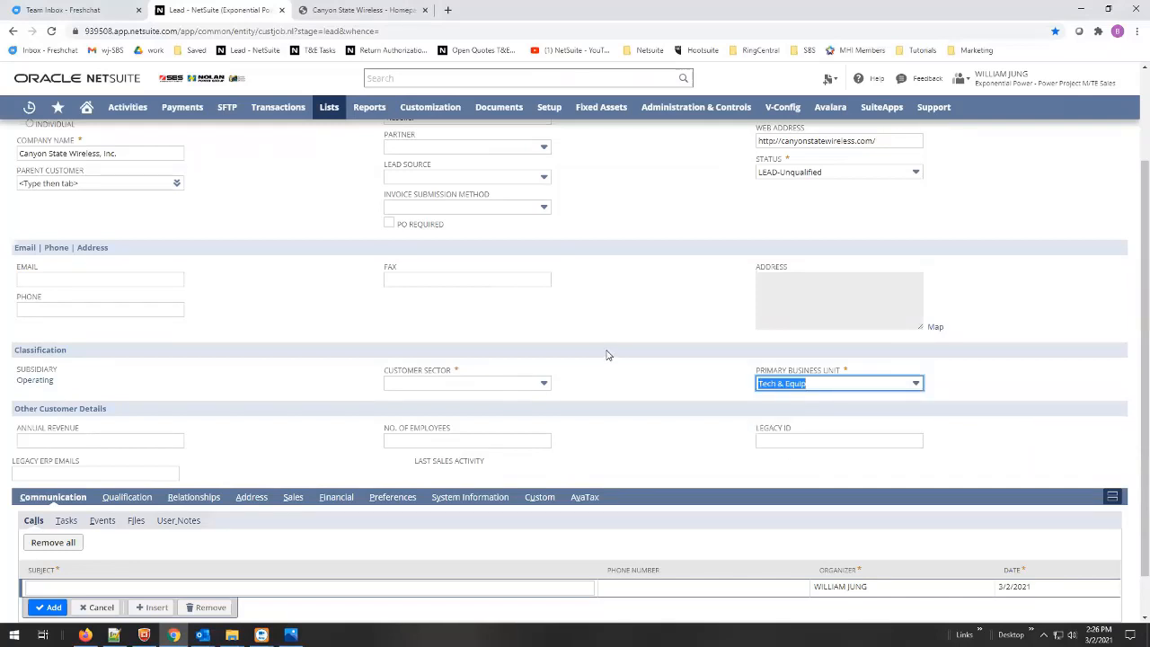
- Set Customer Sector to Reseller
{"action": "left_click", "coordinate": [543, 383]}
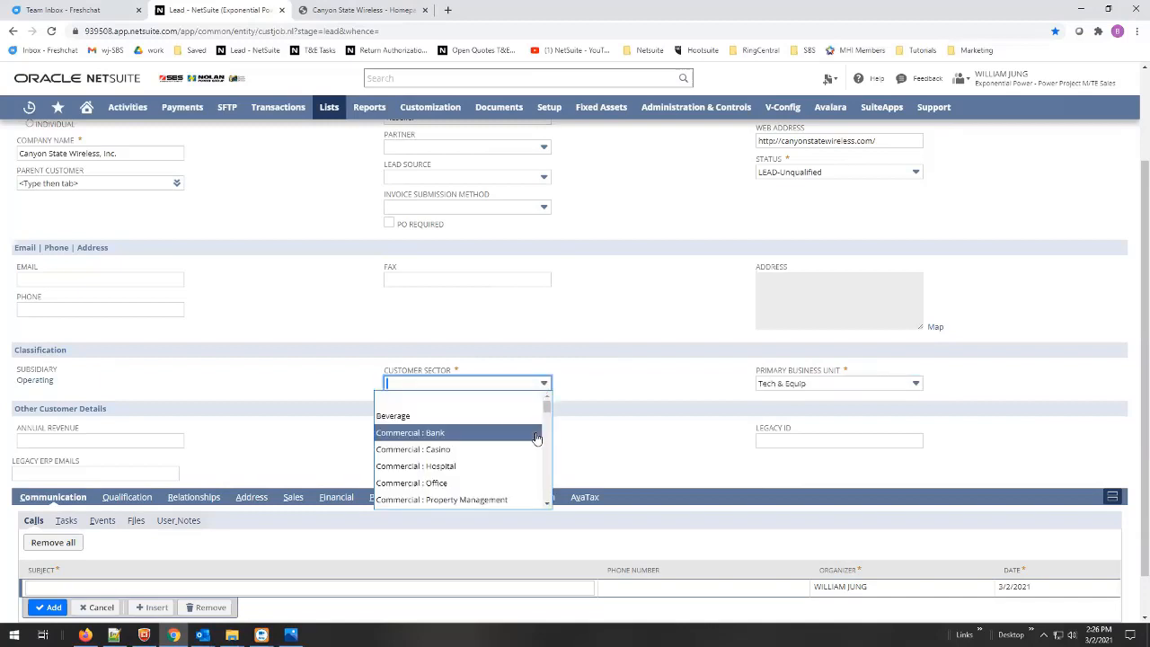
{"action": "scroll", "coordinate": [536, 438], "scroll_direction": "down", "scroll_amount": 1}
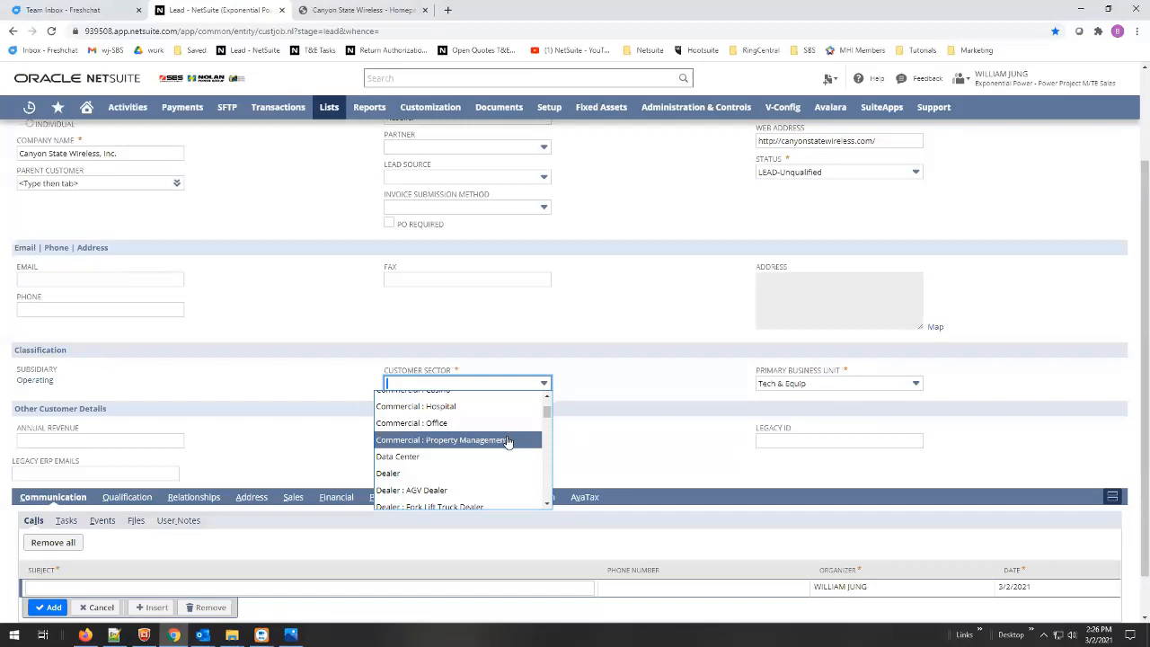
{"action": "scroll", "coordinate": [508, 442], "scroll_direction": "down", "scroll_amount": 3}
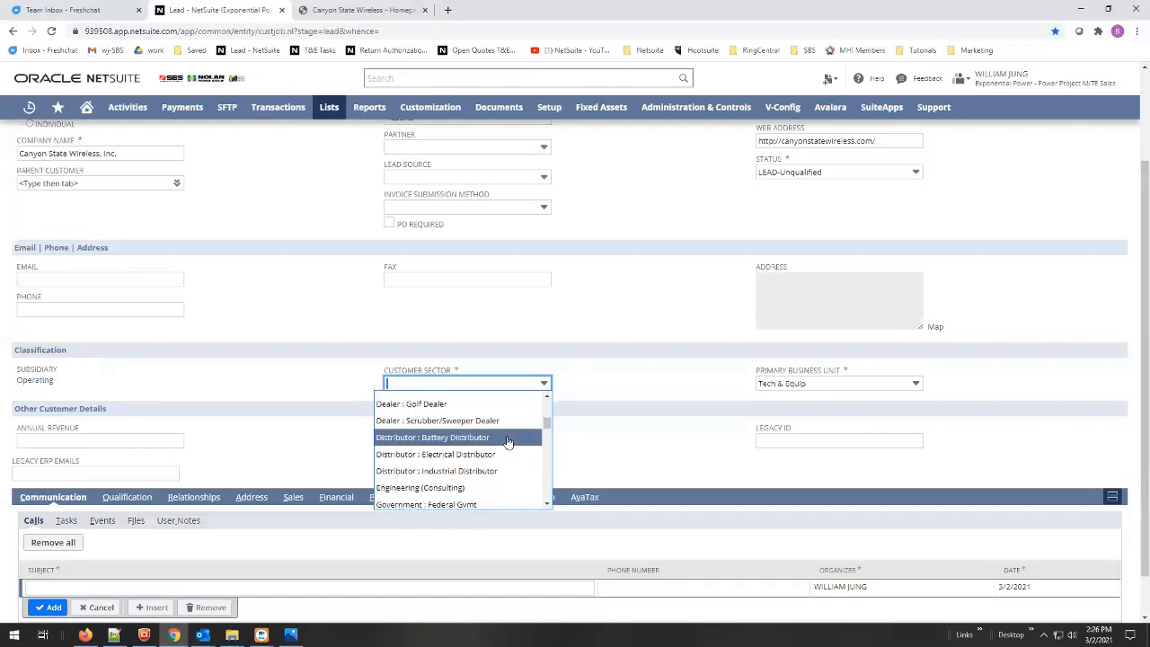
{"action": "scroll", "coordinate": [508, 442], "scroll_direction": "down", "scroll_amount": 4}
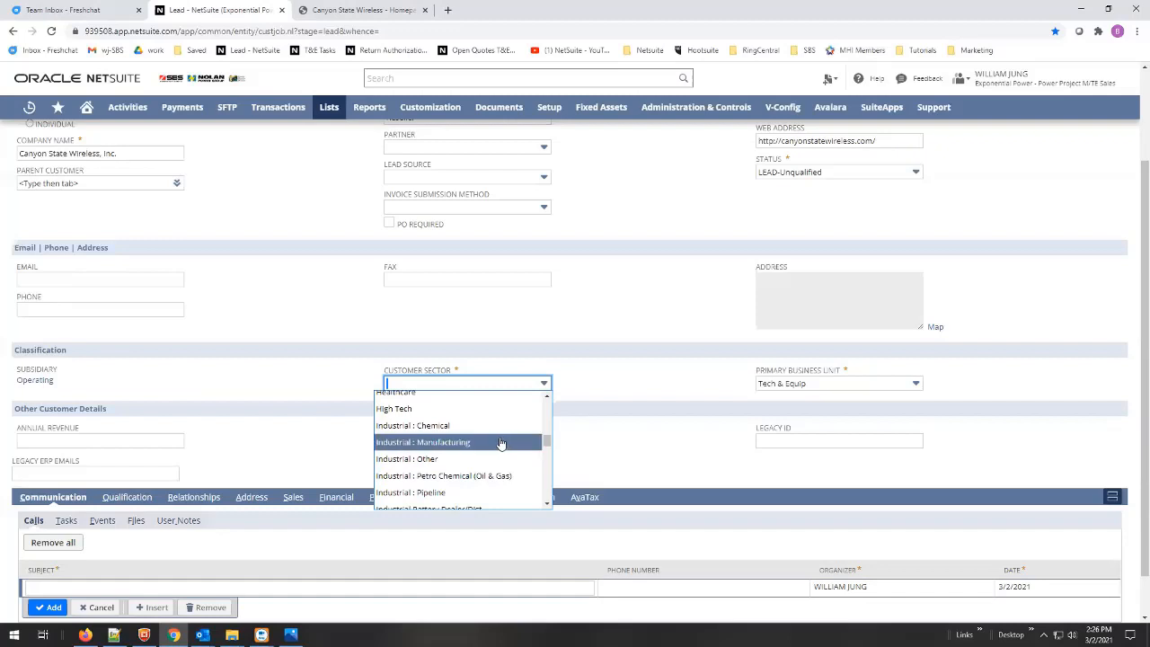
{"action": "scroll", "coordinate": [501, 444], "scroll_direction": "down", "scroll_amount": 1}
{"action": "scroll", "coordinate": [501, 444], "scroll_direction": "down", "scroll_amount": 3}
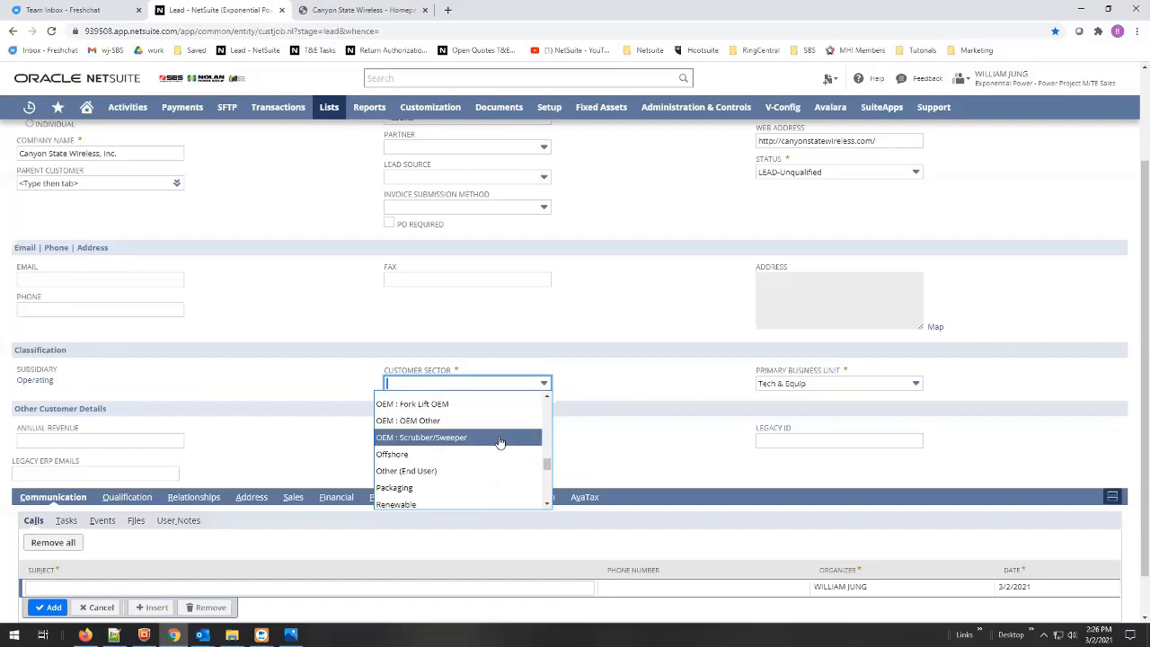
{"action": "scroll", "coordinate": [497, 446], "scroll_direction": "down", "scroll_amount": 1}
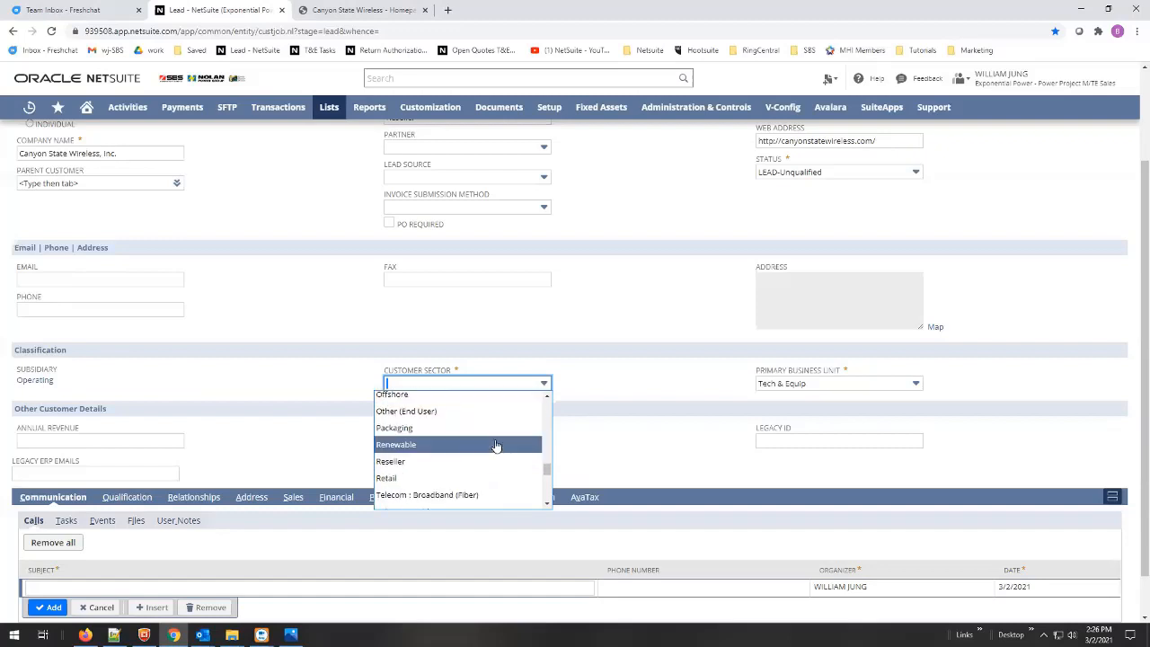
{"action": "scroll", "coordinate": [492, 449], "scroll_direction": "down", "scroll_amount": 1}
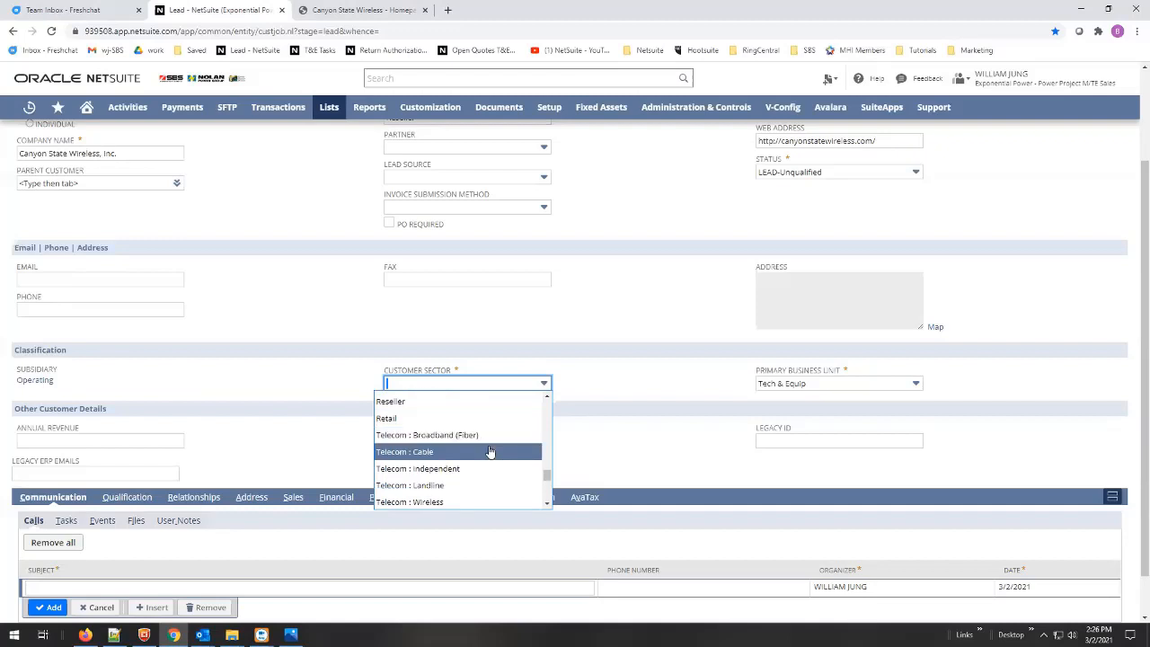
{"action": "scroll", "coordinate": [490, 452], "scroll_direction": "down", "scroll_amount": 1}
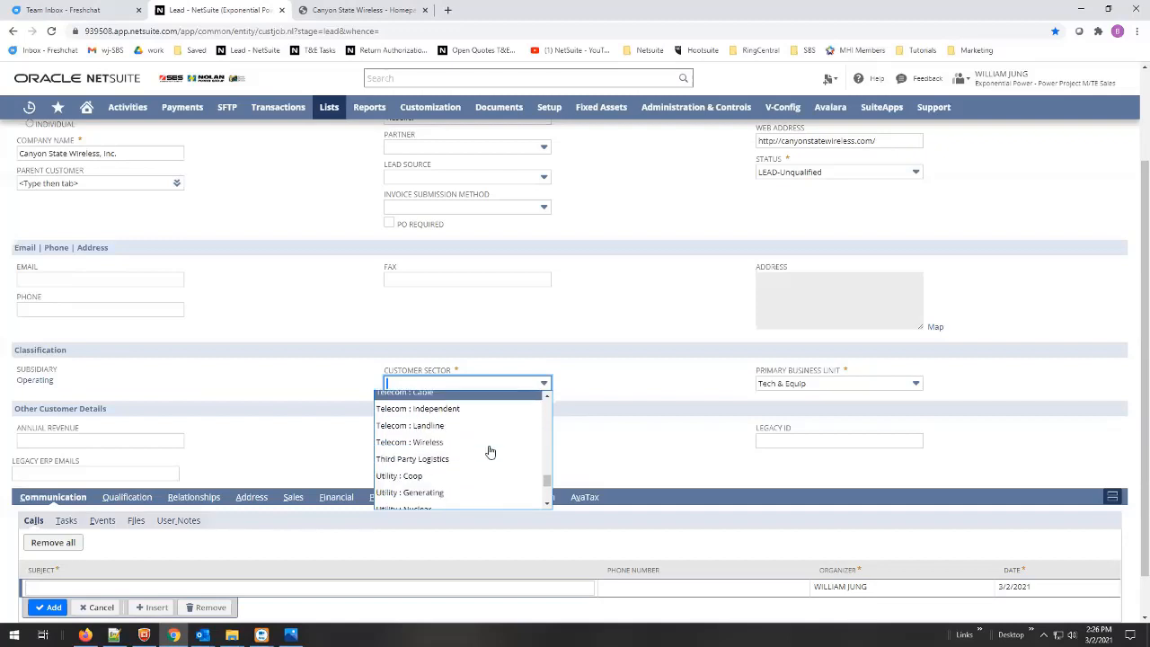
{"action": "scroll", "coordinate": [489, 452], "scroll_direction": "down", "scroll_amount": 2}
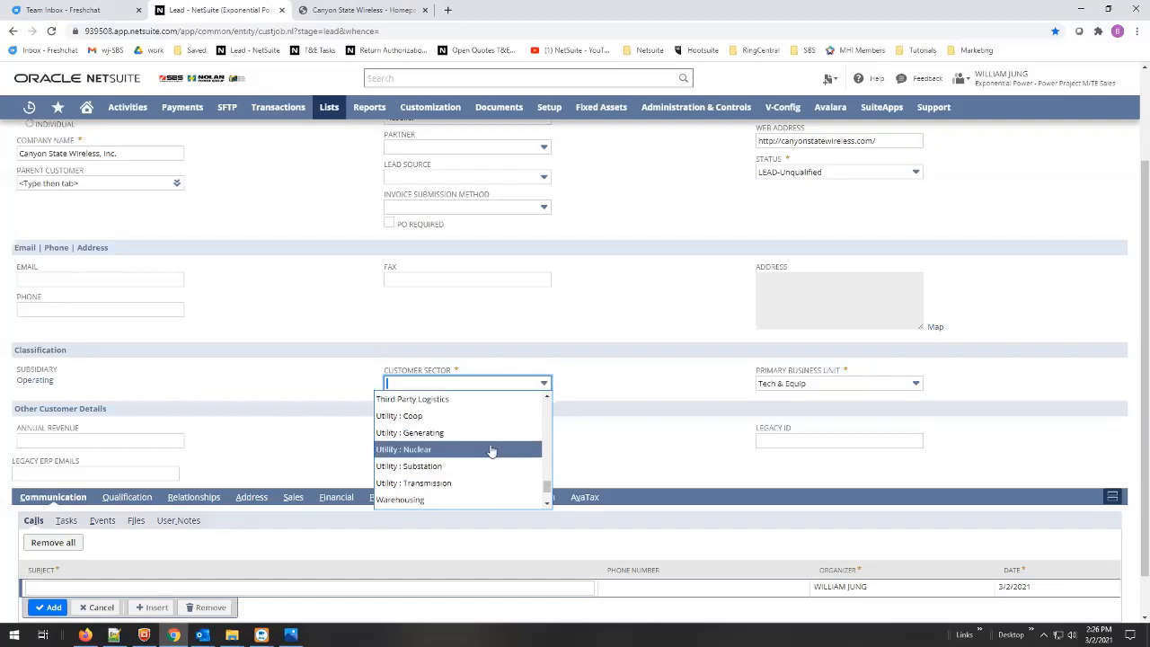
{"action": "scroll", "coordinate": [491, 449], "scroll_direction": "down", "scroll_amount": 1}
{"action": "scroll", "coordinate": [489, 451], "scroll_direction": "down", "scroll_amount": 2}
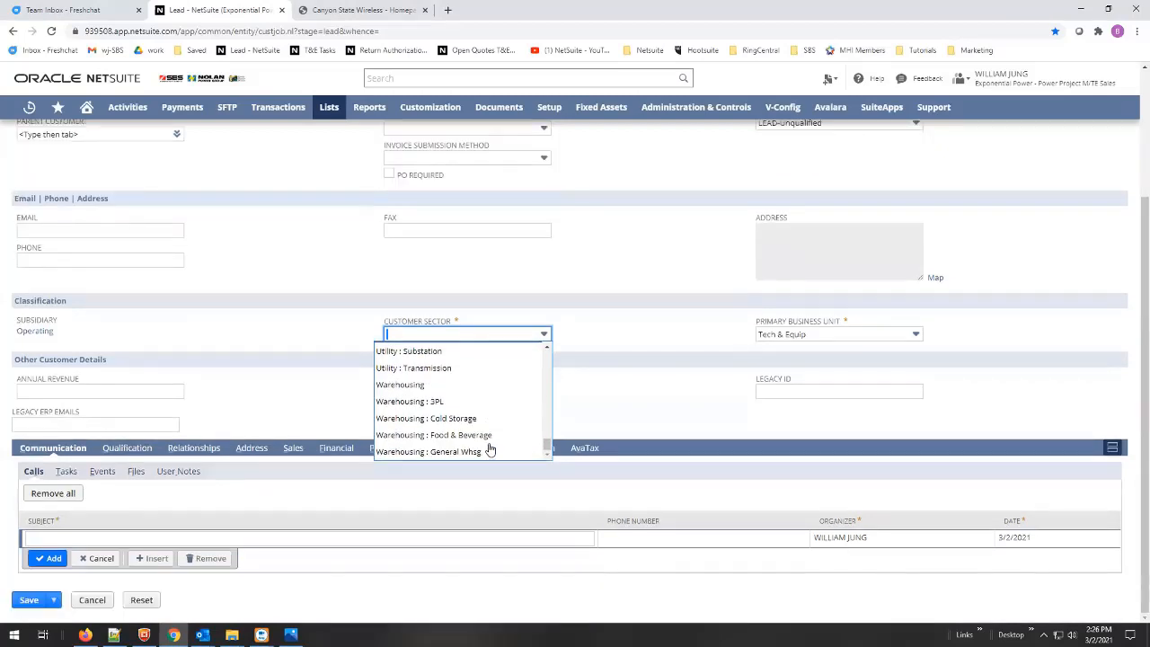
{"action": "scroll", "coordinate": [494, 434], "scroll_direction": "up", "scroll_amount": 1}
{"action": "scroll", "coordinate": [494, 435], "scroll_direction": "up", "scroll_amount": 3}
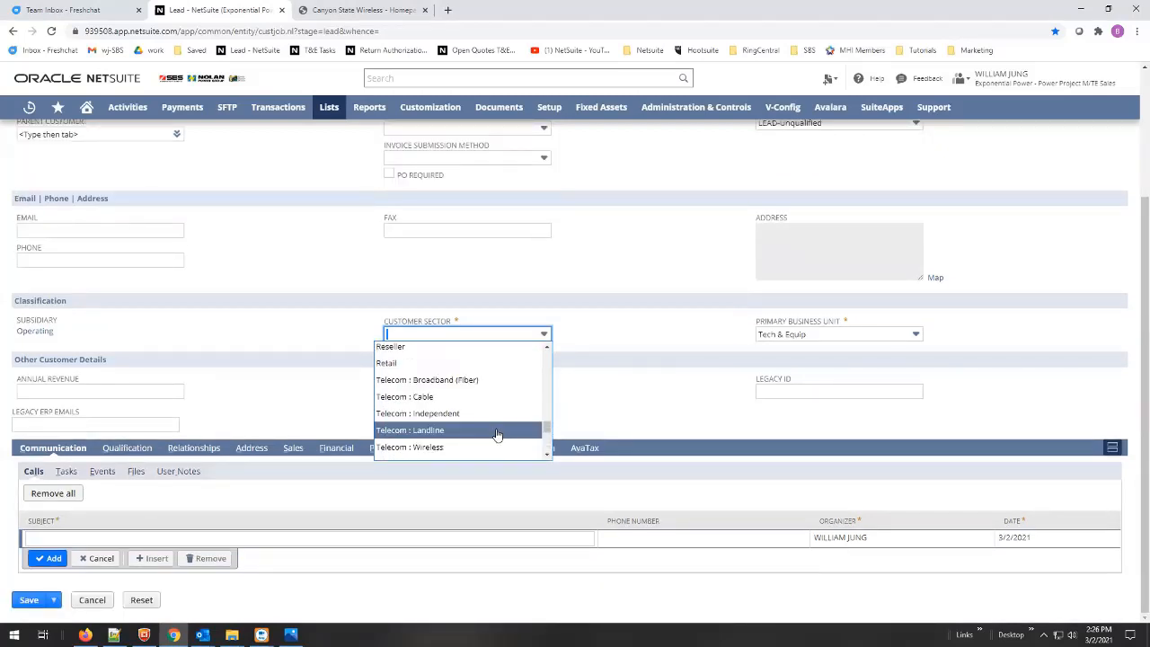
{"action": "left_click", "coordinate": [408, 350]}
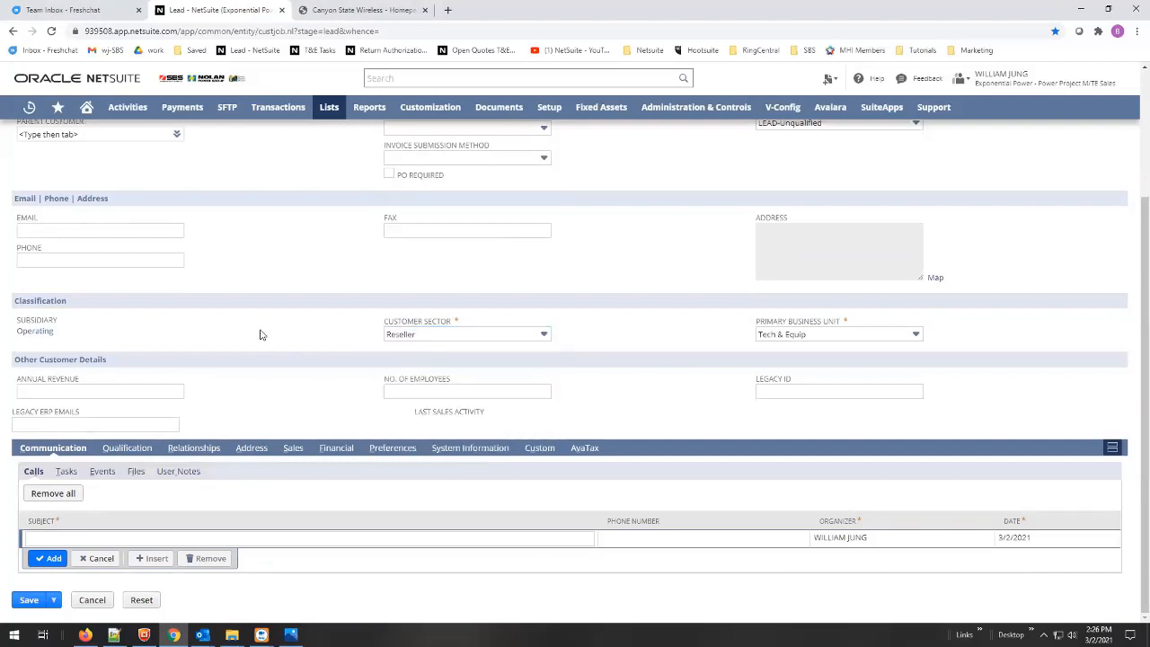
- Show the lead's Sales Team list, checking the quote-request email along the way
{"action": "scroll", "coordinate": [304, 398], "scroll_direction": "up", "scroll_amount": 3}
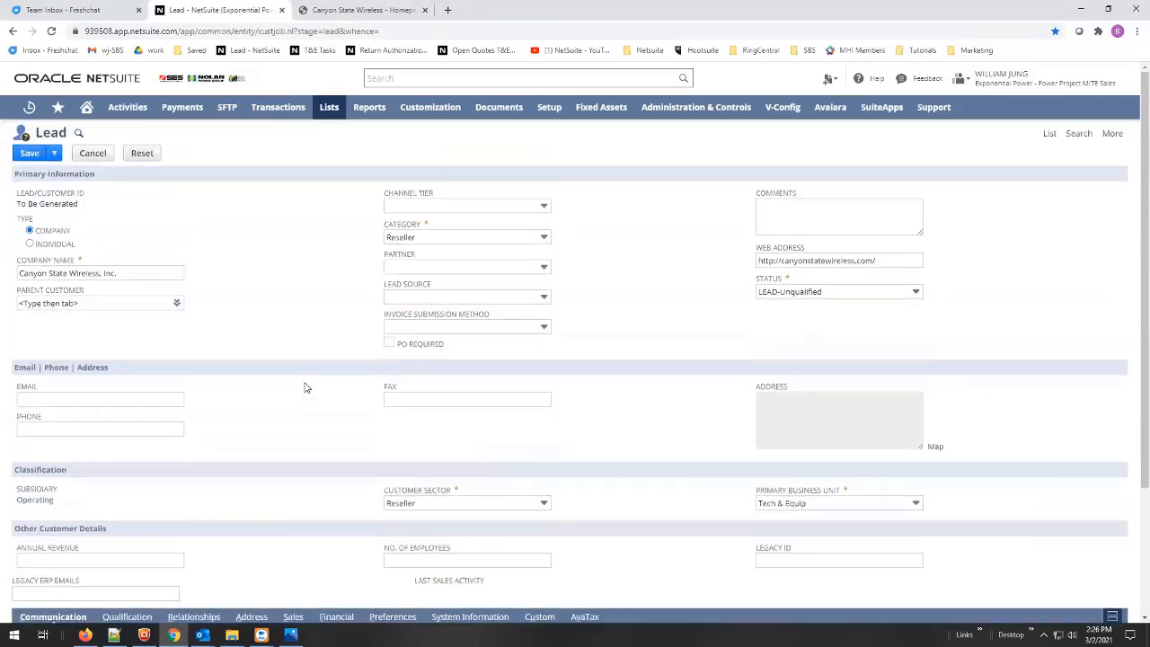
{"action": "scroll", "coordinate": [306, 388], "scroll_direction": "down", "scroll_amount": 1}
{"action": "scroll", "coordinate": [303, 388], "scroll_direction": "down", "scroll_amount": 2}
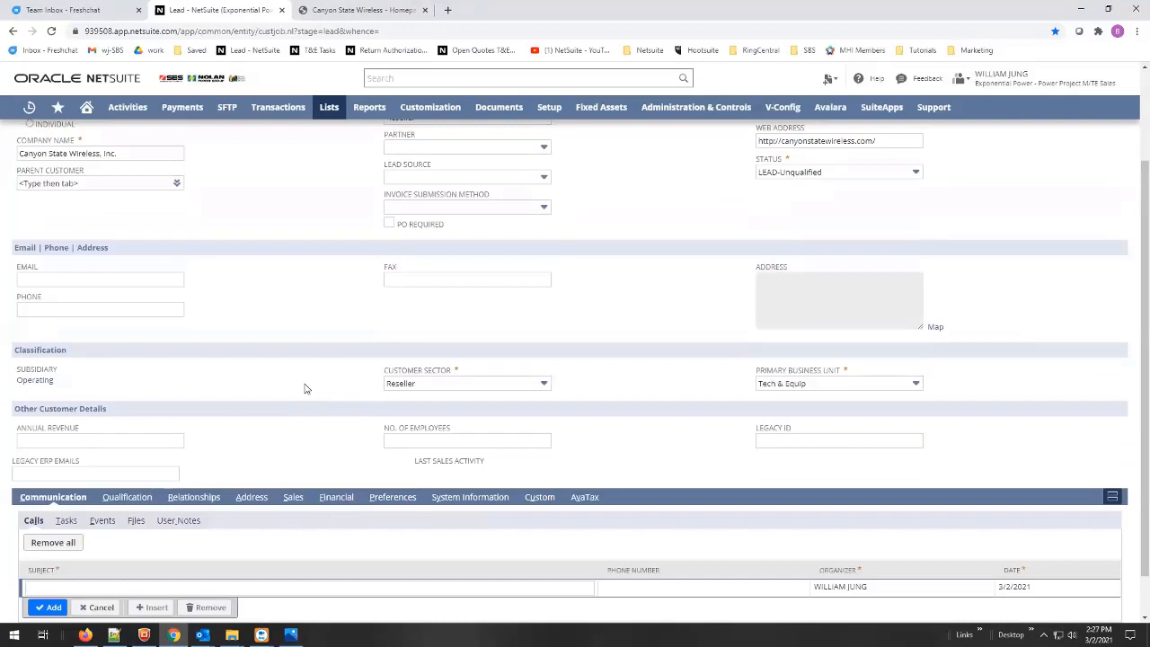
{"action": "scroll", "coordinate": [305, 388], "scroll_direction": "down", "scroll_amount": 1}
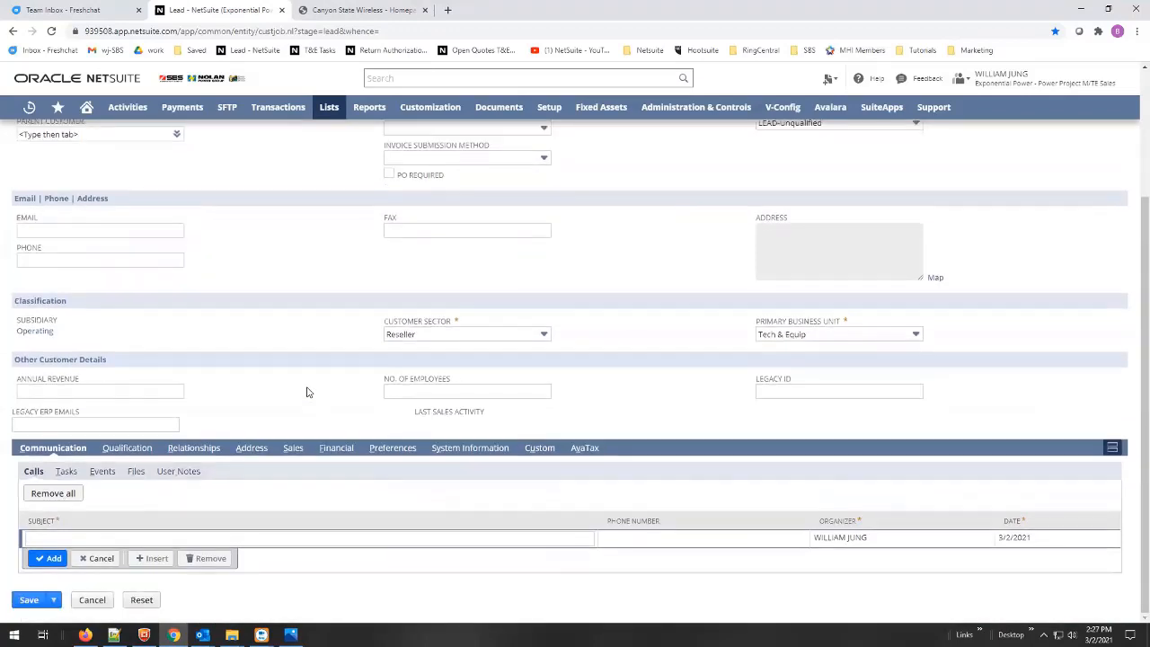
{"action": "left_click", "coordinate": [298, 459]}
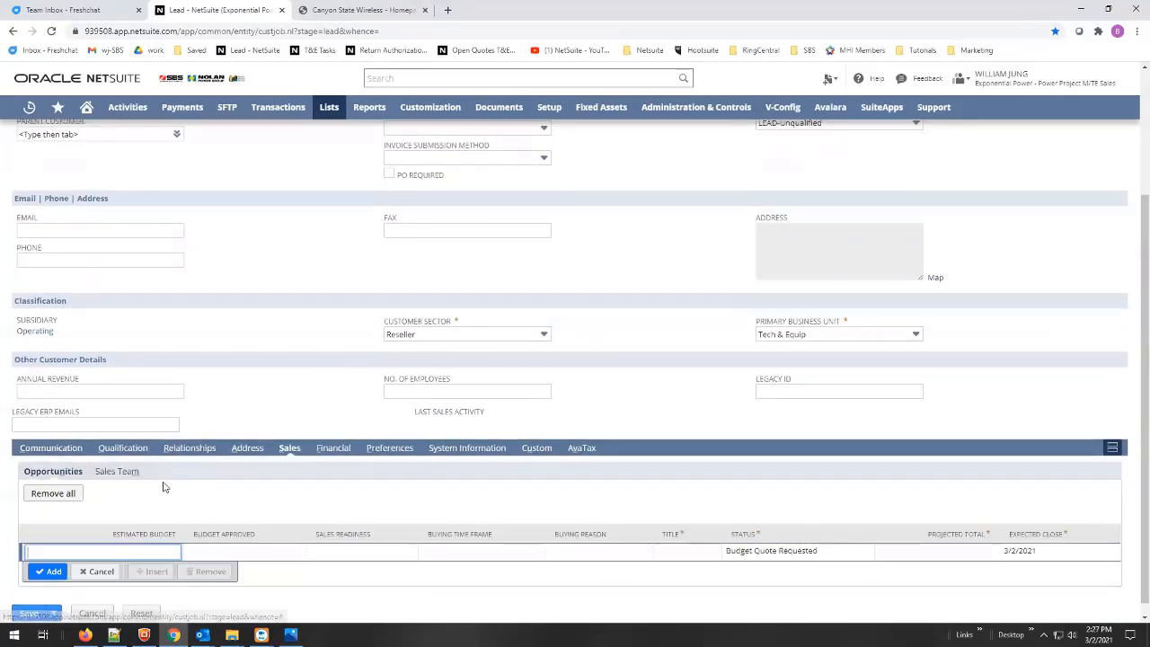
{"action": "left_click", "coordinate": [119, 471]}
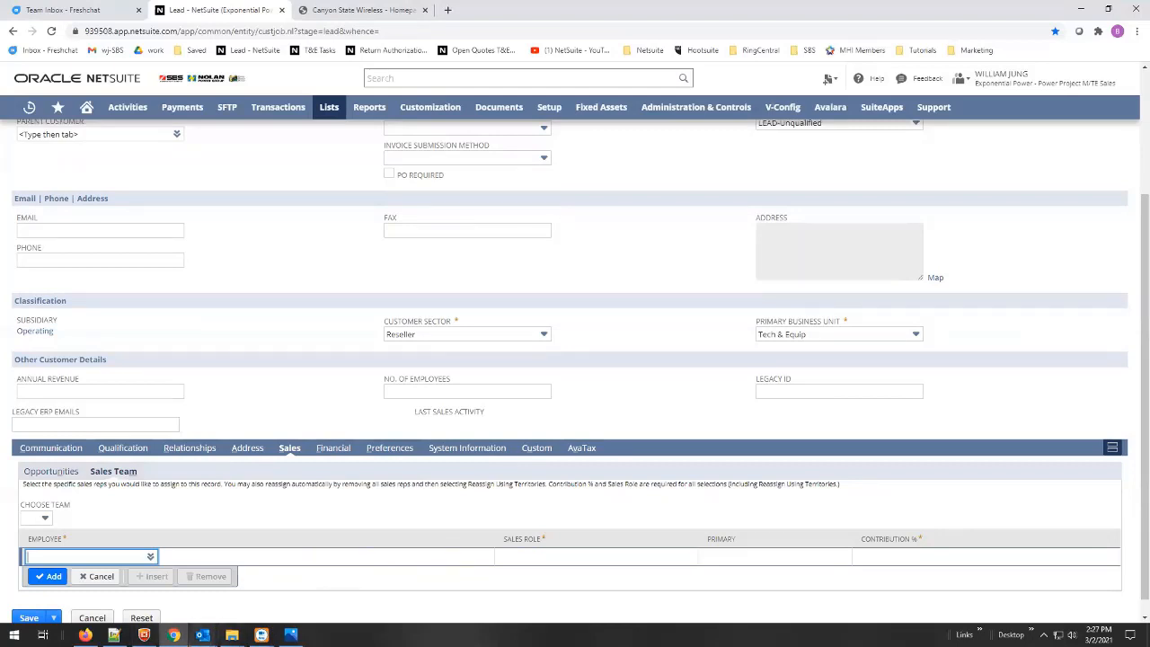
{"action": "mouse_move", "coordinate": [202, 634]}
{"action": "left_click", "coordinate": [267, 579]}
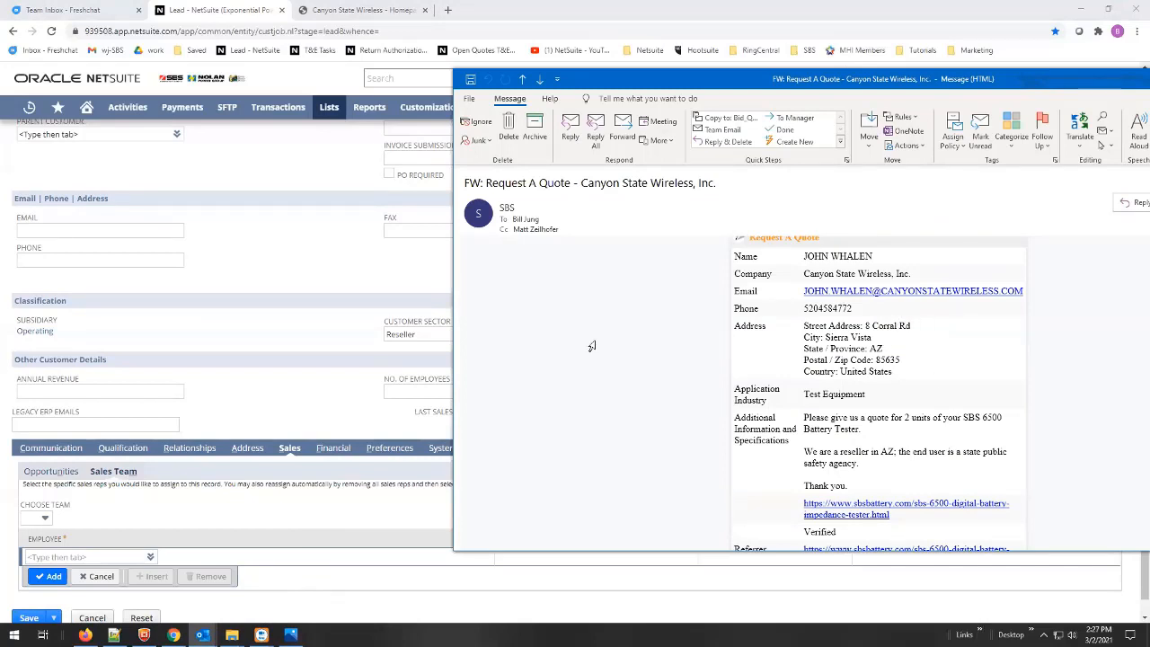
{"action": "left_click", "coordinate": [276, 401]}
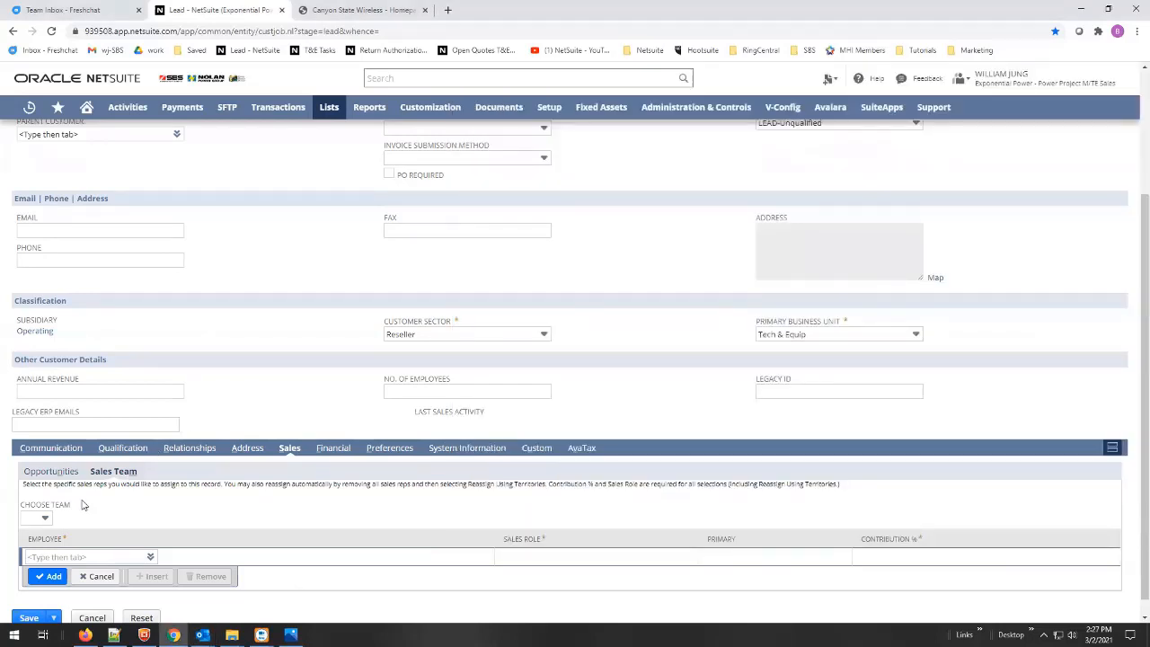
- Add the suggested sales rep as primary Outside Sales Rep at 100.0% contribution
{"action": "left_click", "coordinate": [51, 558]}
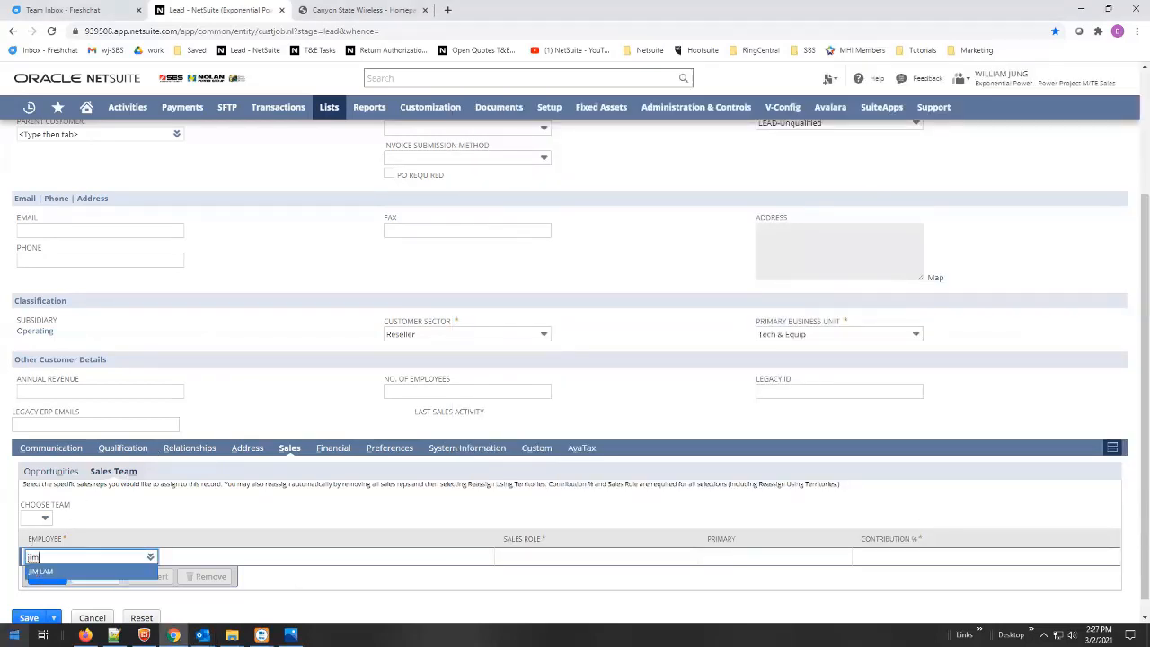
{"action": "left_click", "coordinate": [74, 575]}
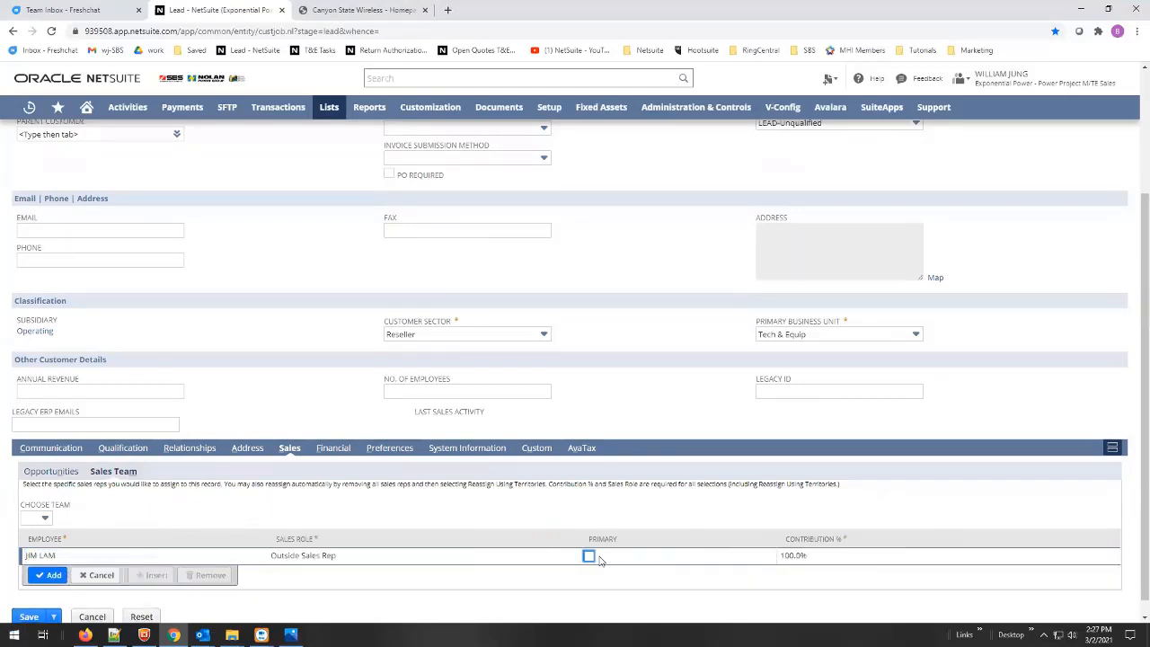
{"action": "left_click", "coordinate": [589, 556]}
{"action": "left_click", "coordinate": [53, 576]}
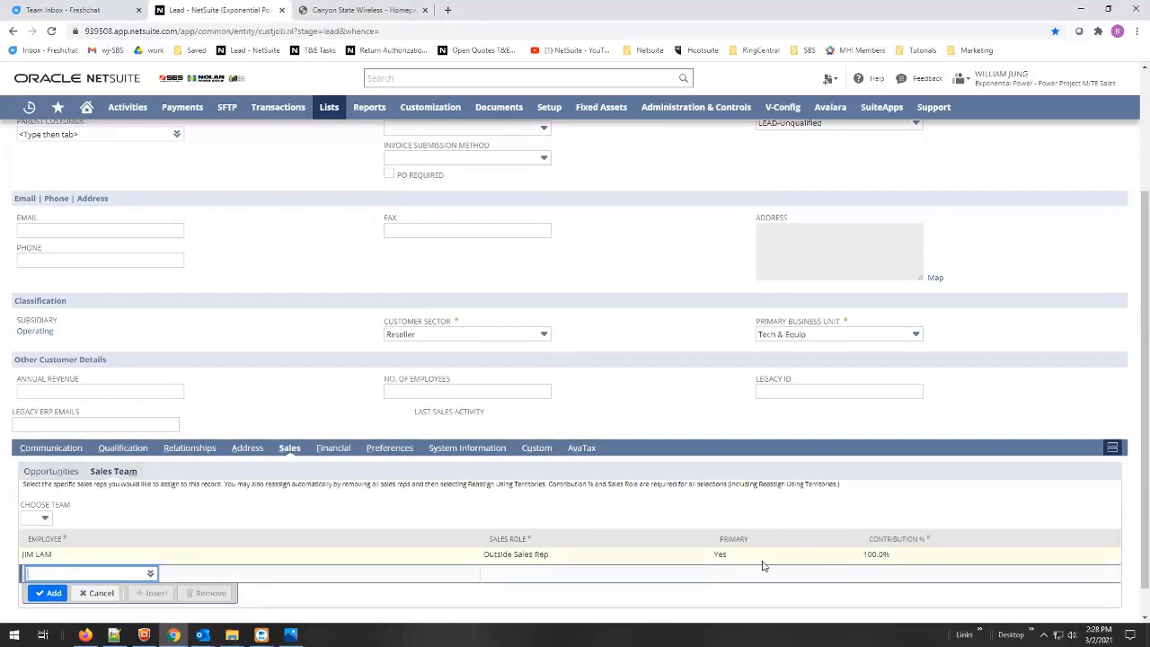
{"action": "left_click", "coordinate": [243, 453]}
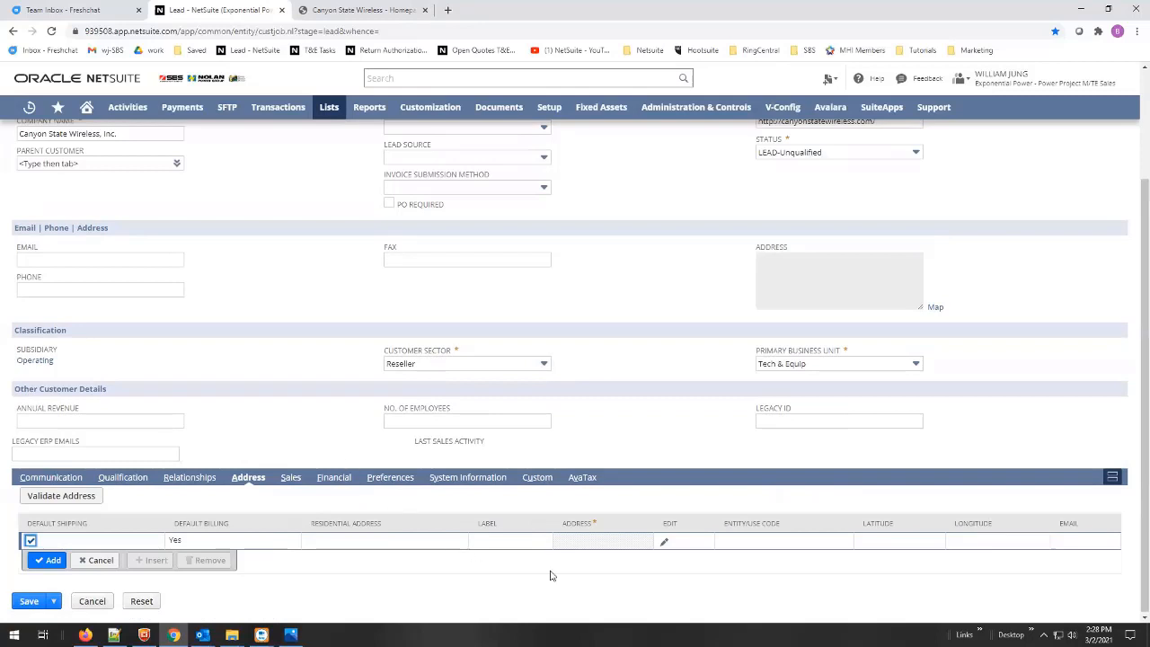
- Copy the company's street address from the email into the lead's Address 1 field
{"action": "left_click", "coordinate": [664, 542]}
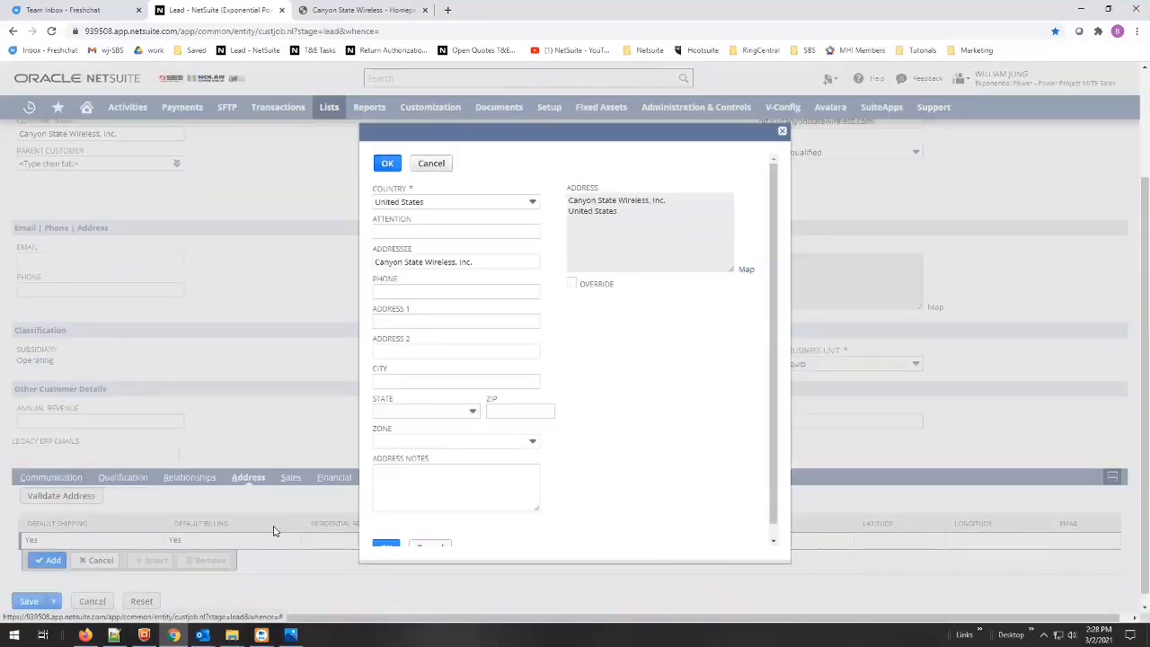
{"action": "mouse_move", "coordinate": [203, 632]}
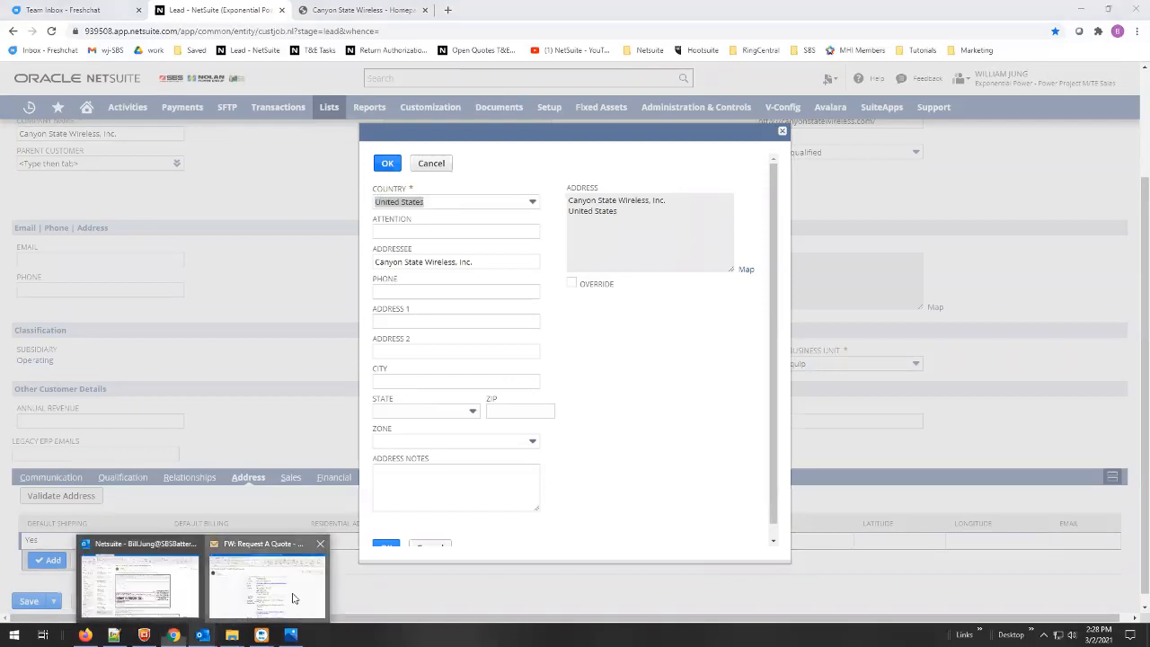
{"action": "left_click", "coordinate": [292, 595]}
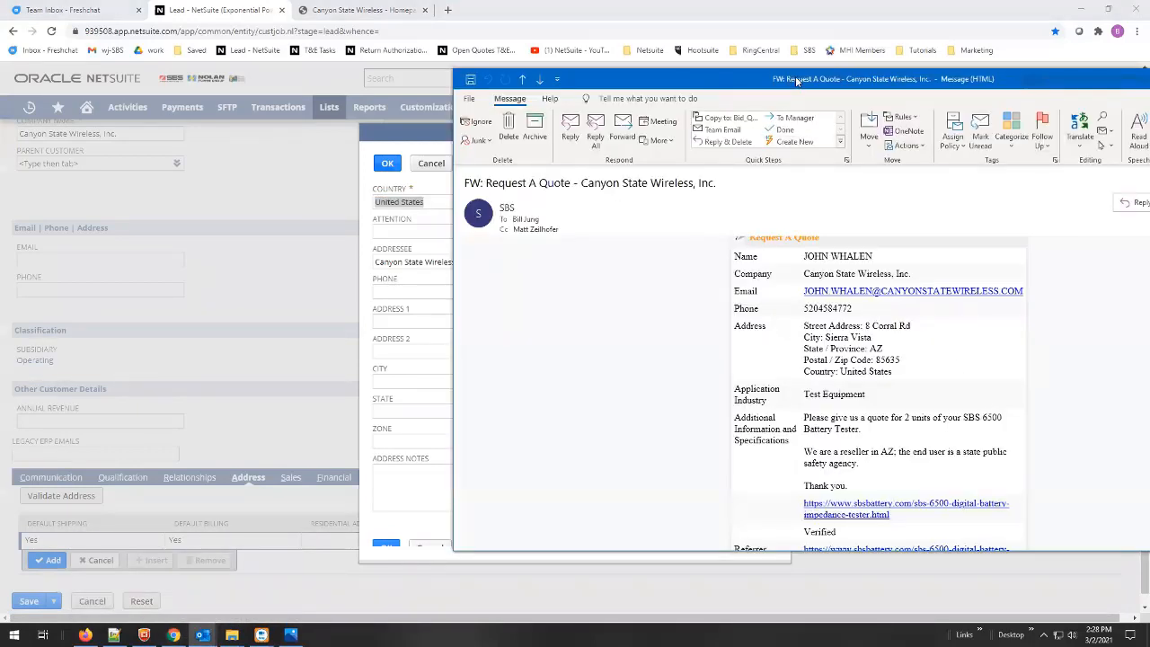
{"action": "left_click_drag", "start_coordinate": [797, 81], "coordinate": [956, 113]}
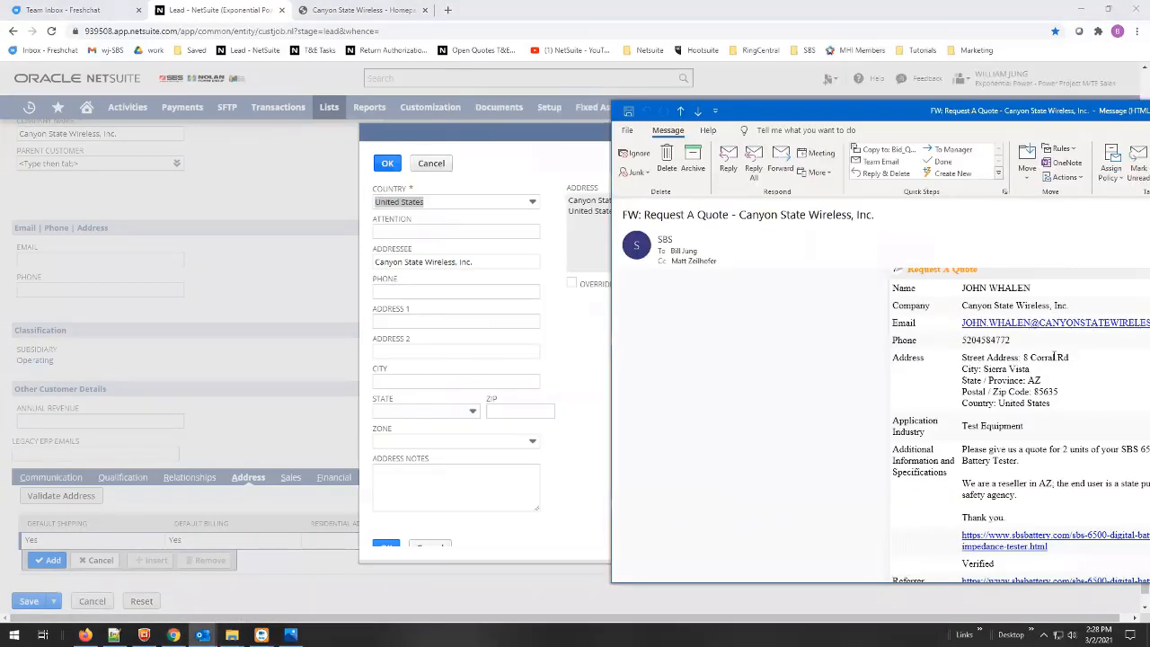
{"action": "left_click_drag", "start_coordinate": [1069, 357], "coordinate": [1025, 359]}
{"action": "key", "text": "ctrl+c"}
{"action": "left_click", "coordinate": [456, 321]}
{"action": "key", "text": "ctrl+v"}
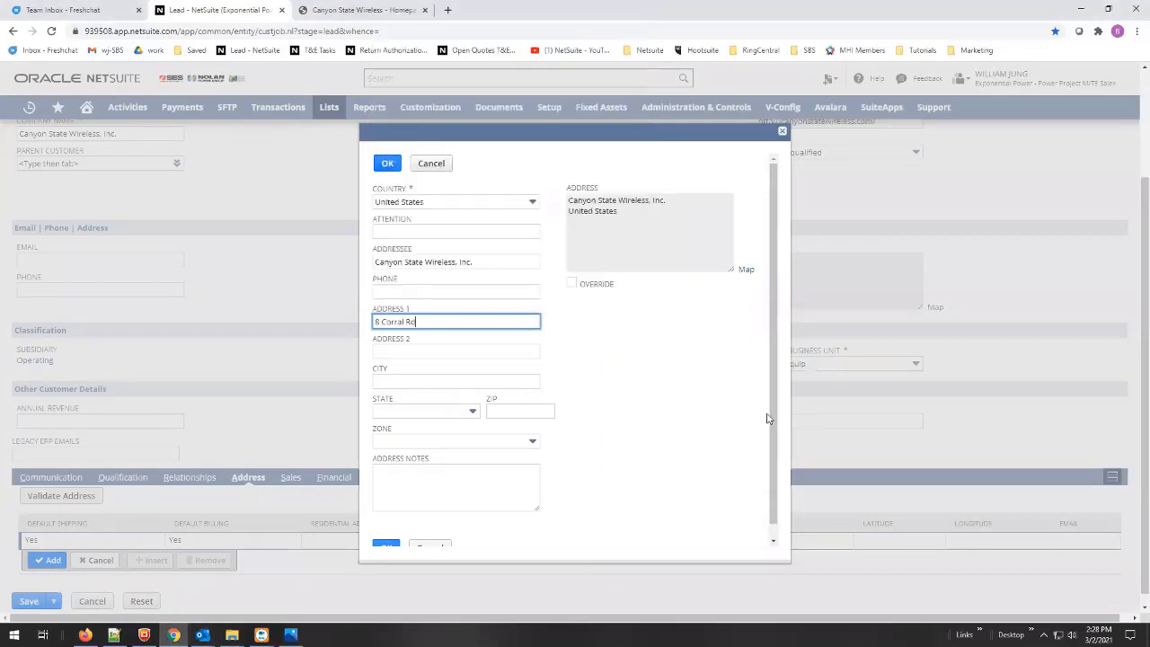
{"action": "key", "text": "alt+Tab"}
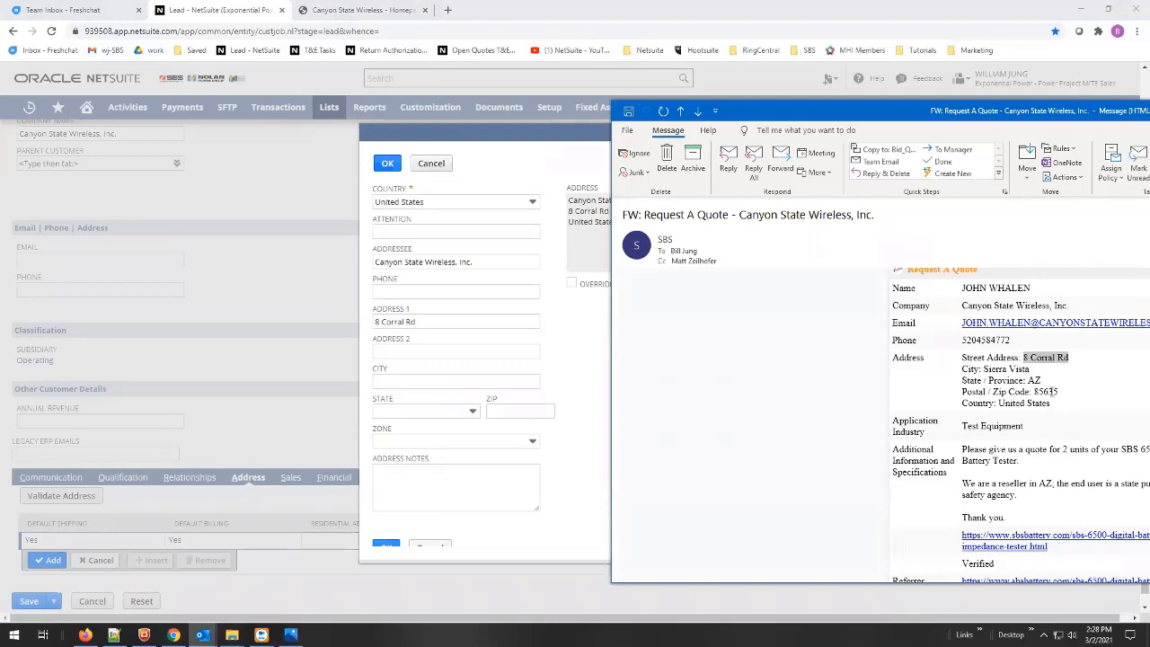
- Paste the ZIP code so city and state fill in, then confirm and add the address line
{"action": "double_click", "coordinate": [1047, 392]}
{"action": "key", "text": "ctrl+c"}
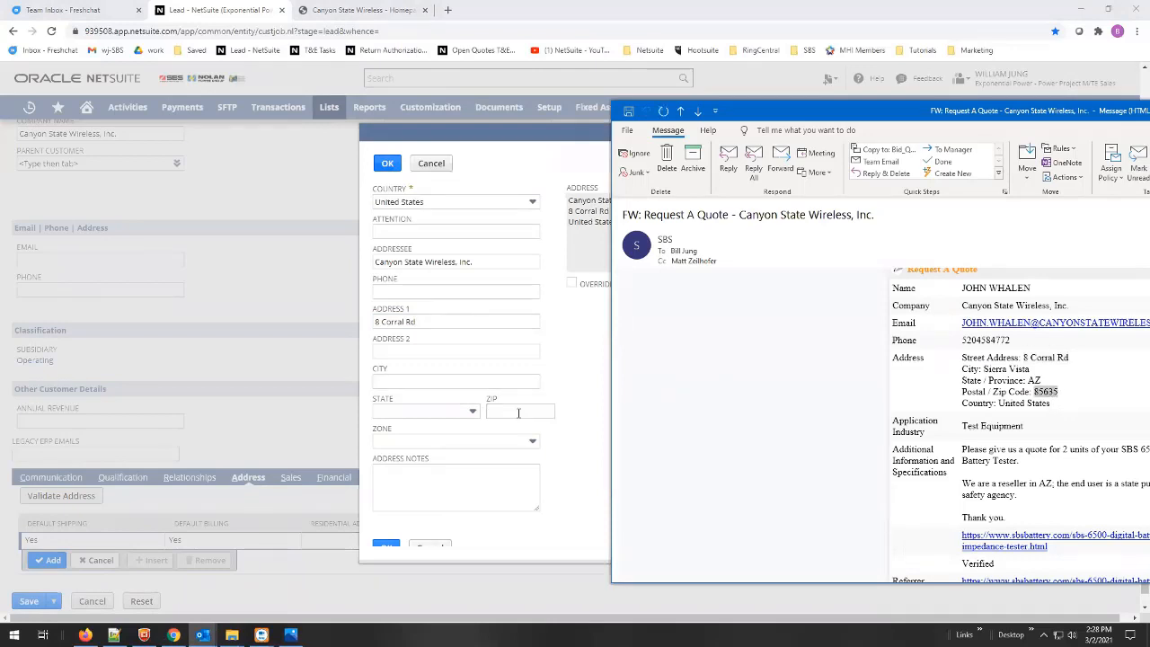
{"action": "left_click", "coordinate": [520, 411]}
{"action": "key", "text": "ctrl+v"}
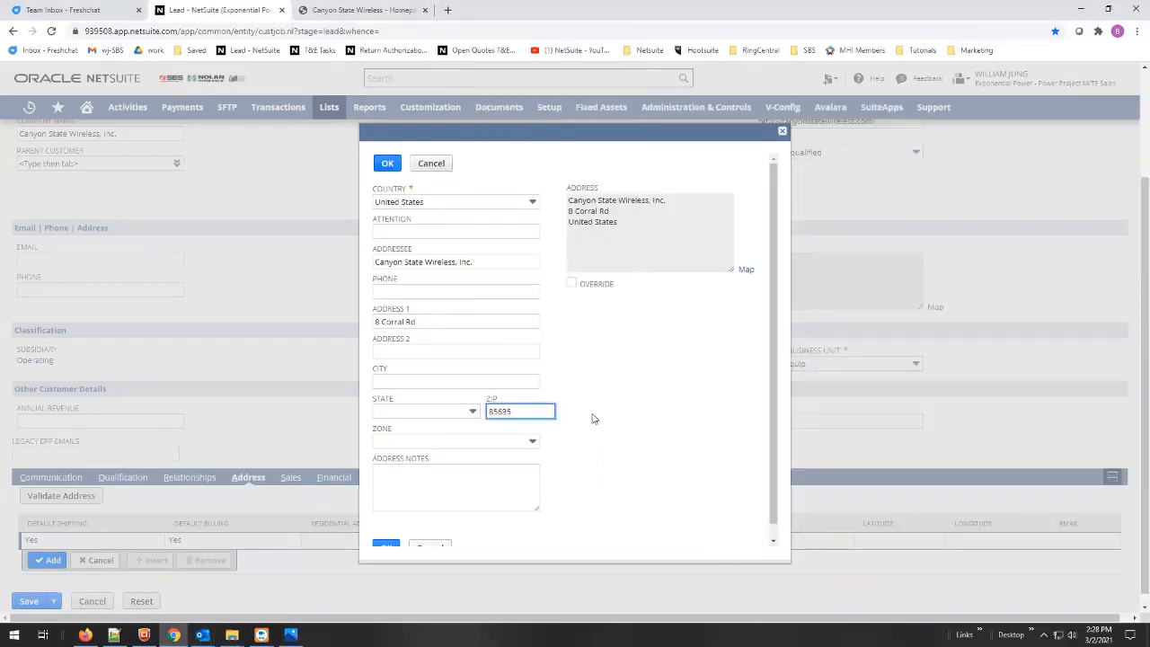
{"action": "key", "text": "Tab"}
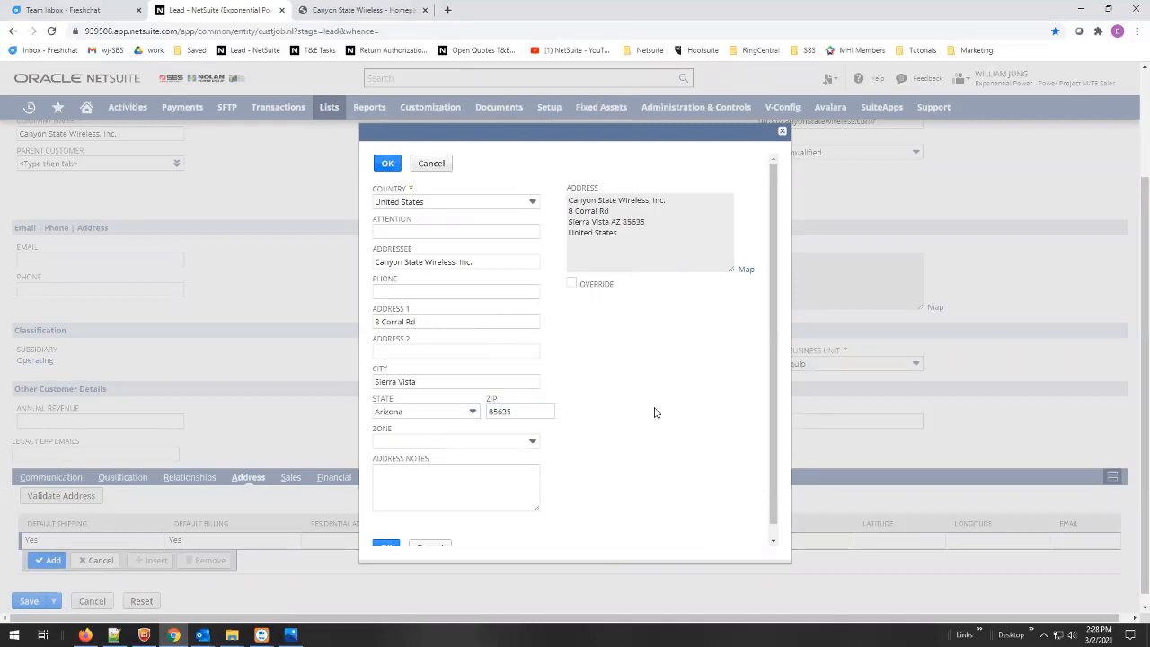
{"action": "left_click", "coordinate": [202, 635]}
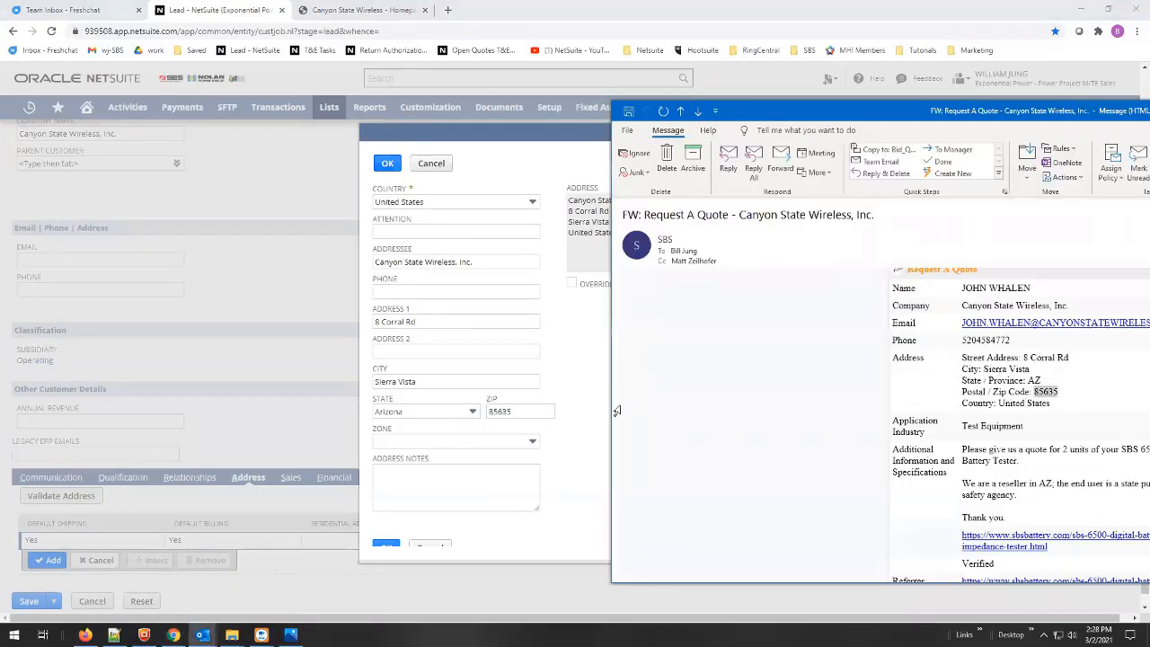
{"action": "left_click", "coordinate": [589, 430]}
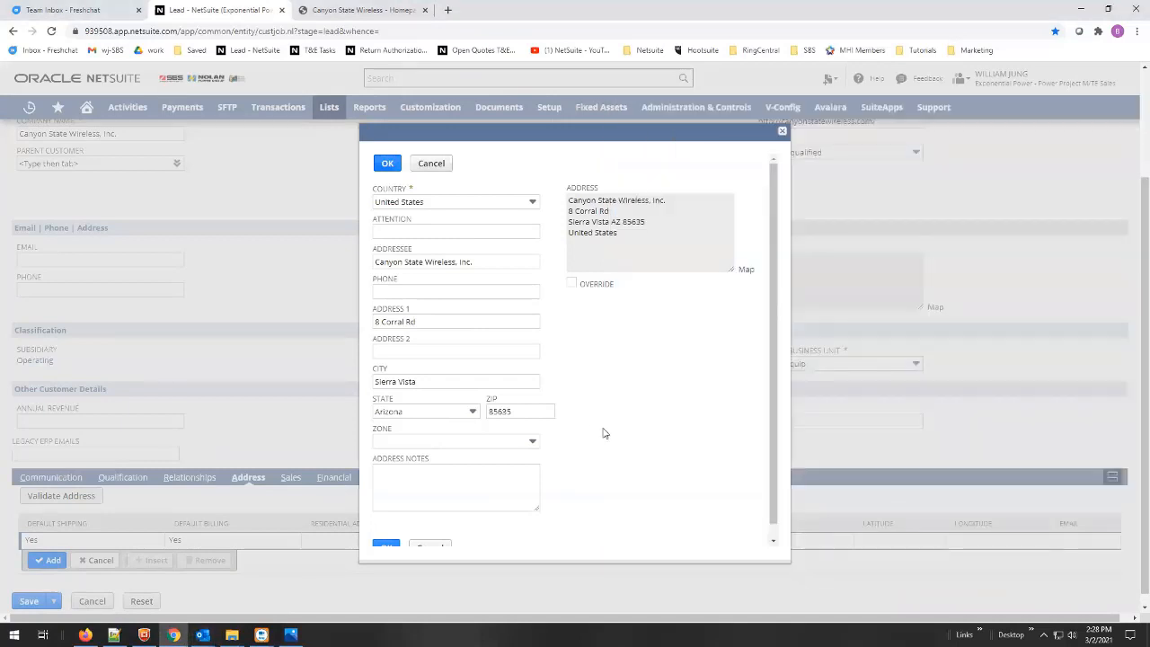
{"action": "left_click", "coordinate": [387, 162]}
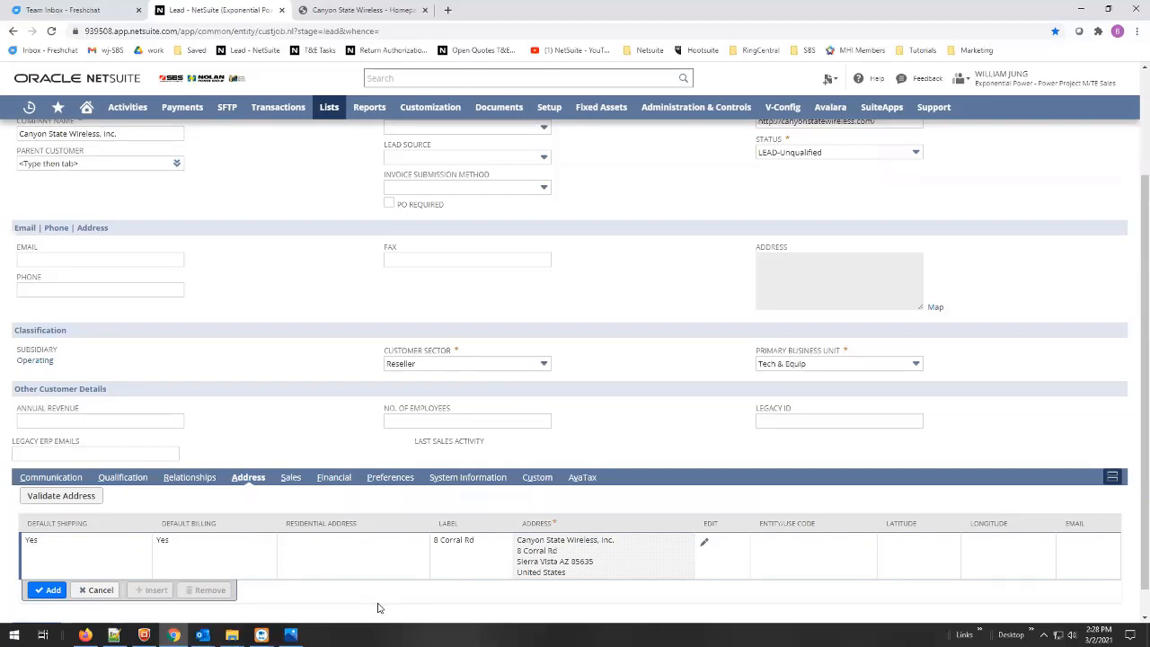
{"action": "left_click", "coordinate": [52, 593]}
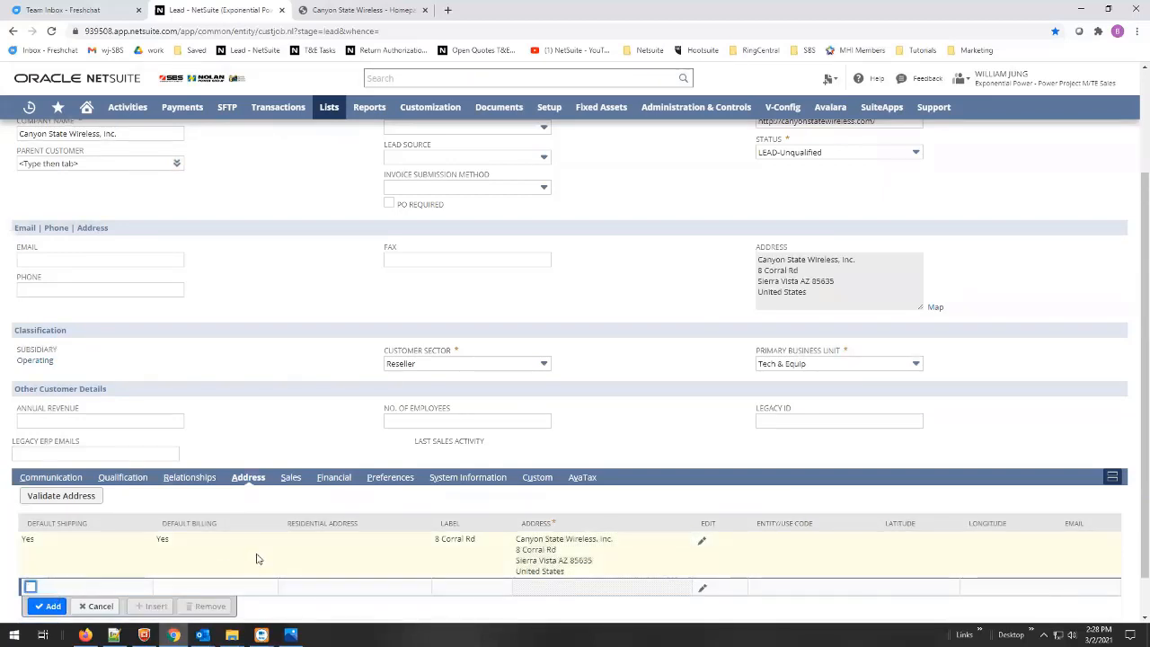
{"action": "left_click", "coordinate": [187, 482]}
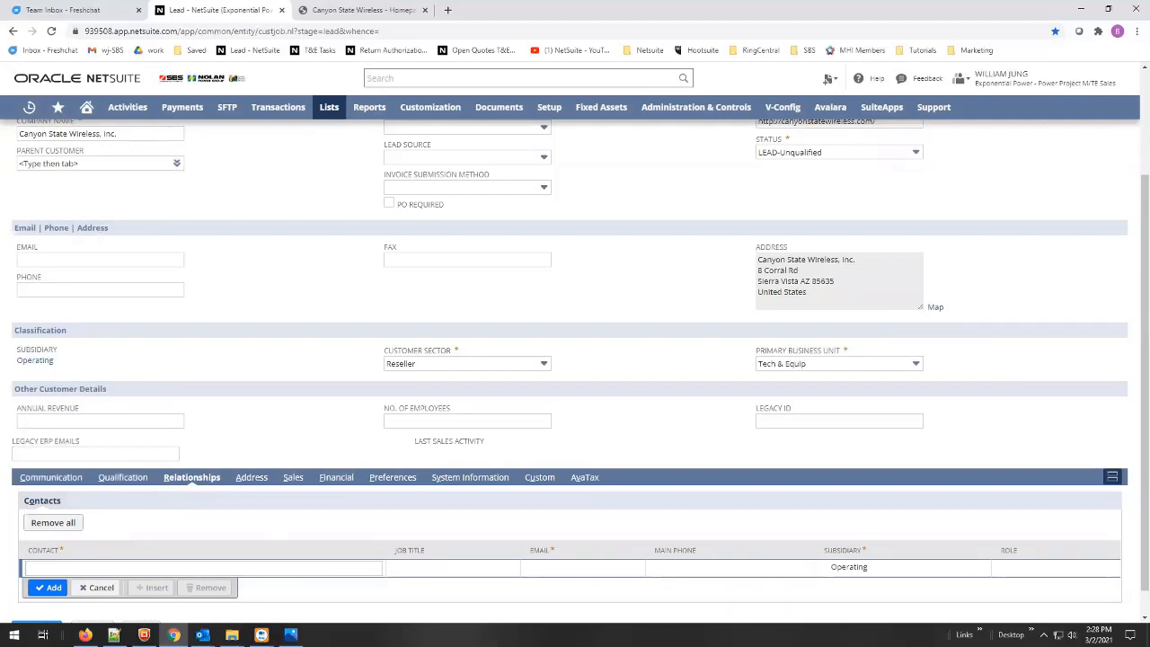
- Enter the requester's name, converted to proper case in Notepad++, as the new contact
{"action": "left_click", "coordinate": [202, 634]}
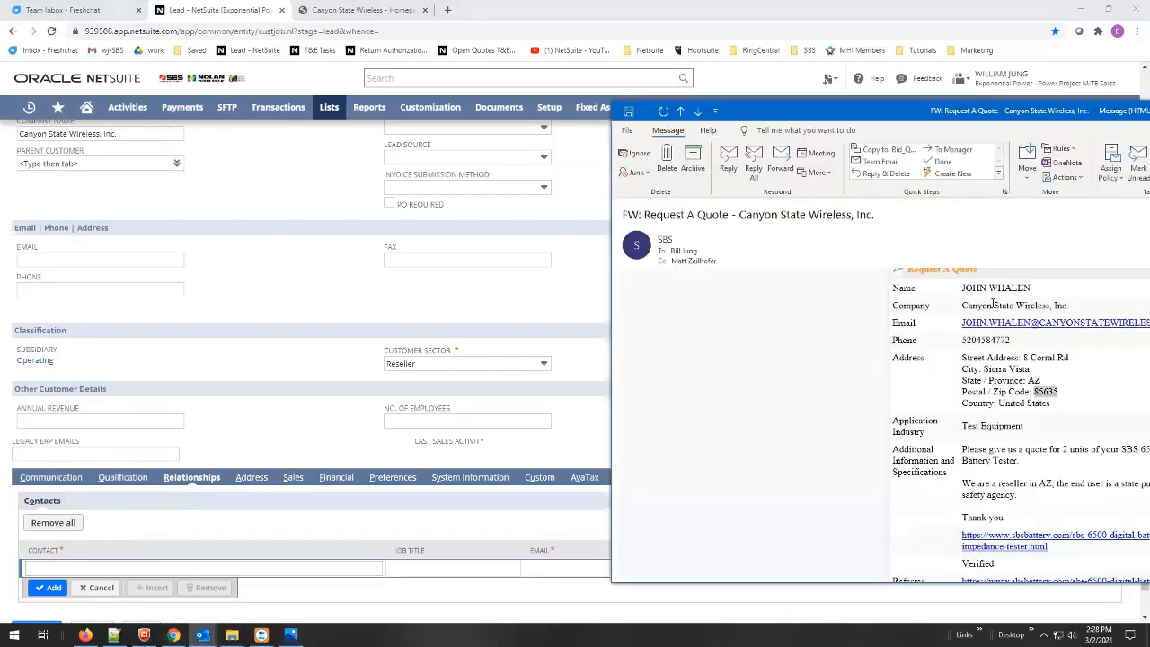
{"action": "left_click_drag", "start_coordinate": [1031, 288], "coordinate": [957, 286]}
{"action": "key", "text": "ctrl+c"}
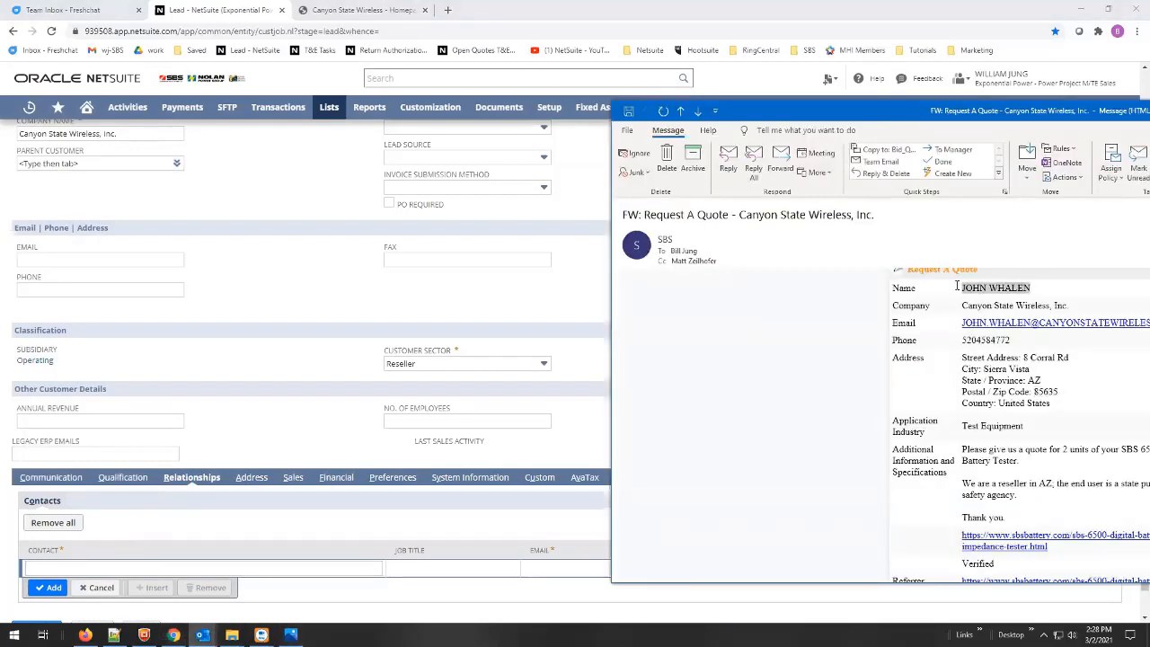
{"action": "left_click", "coordinate": [137, 568]}
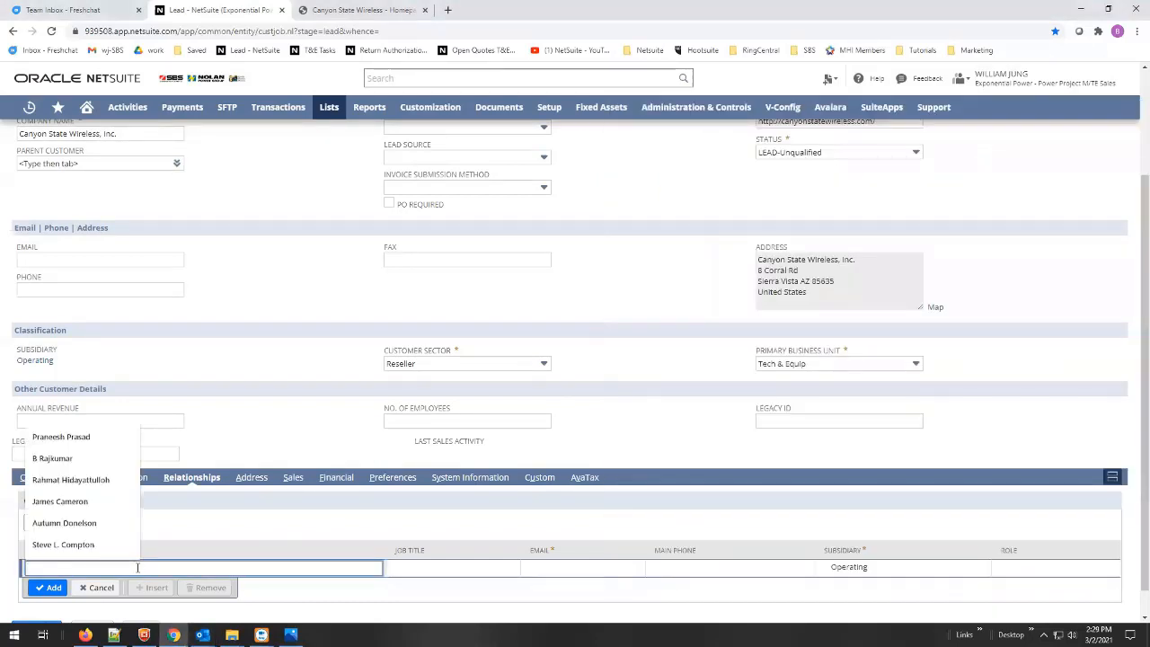
{"action": "mouse_move", "coordinate": [113, 635]}
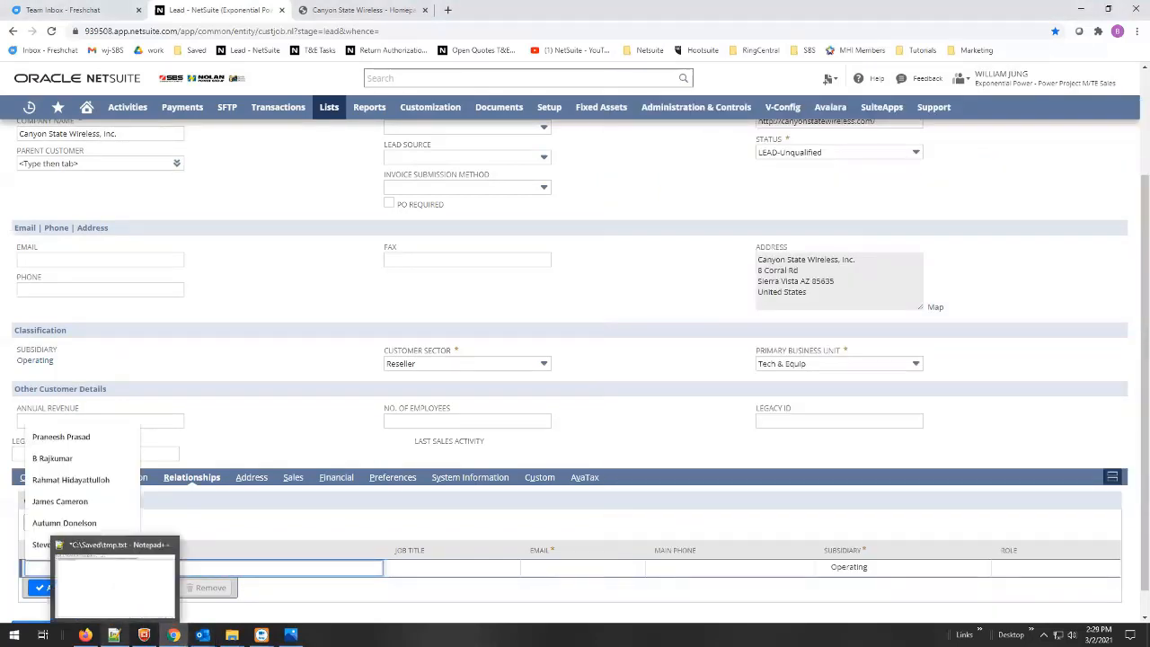
{"action": "left_click", "coordinate": [115, 585]}
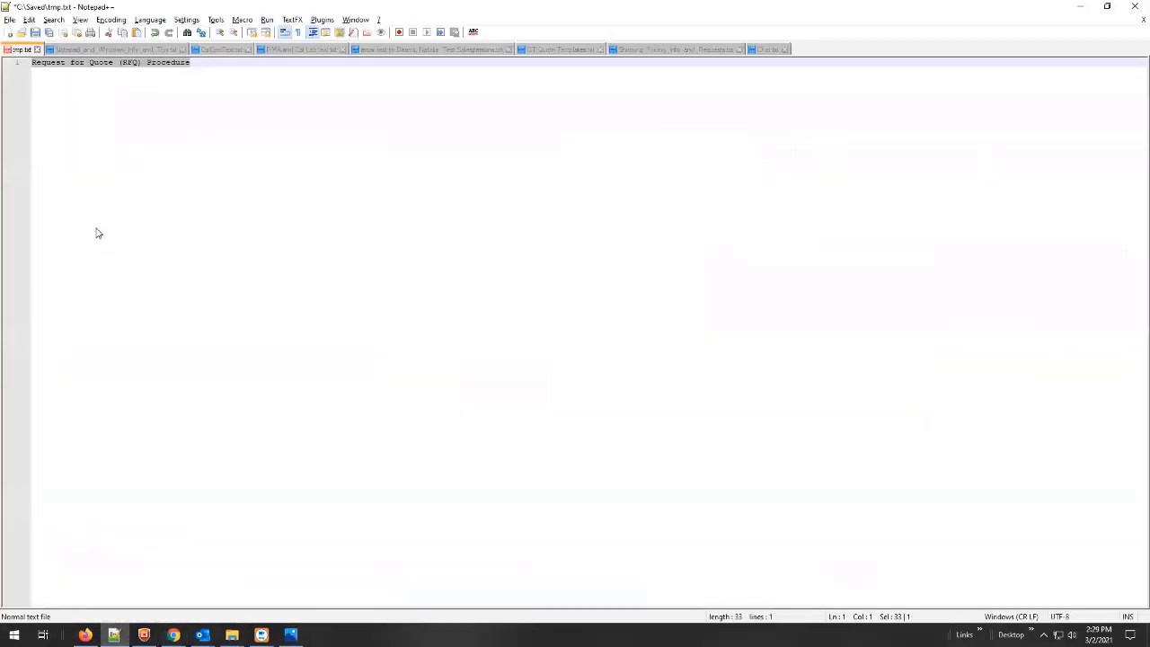
{"action": "key", "text": "ctrl+v"}
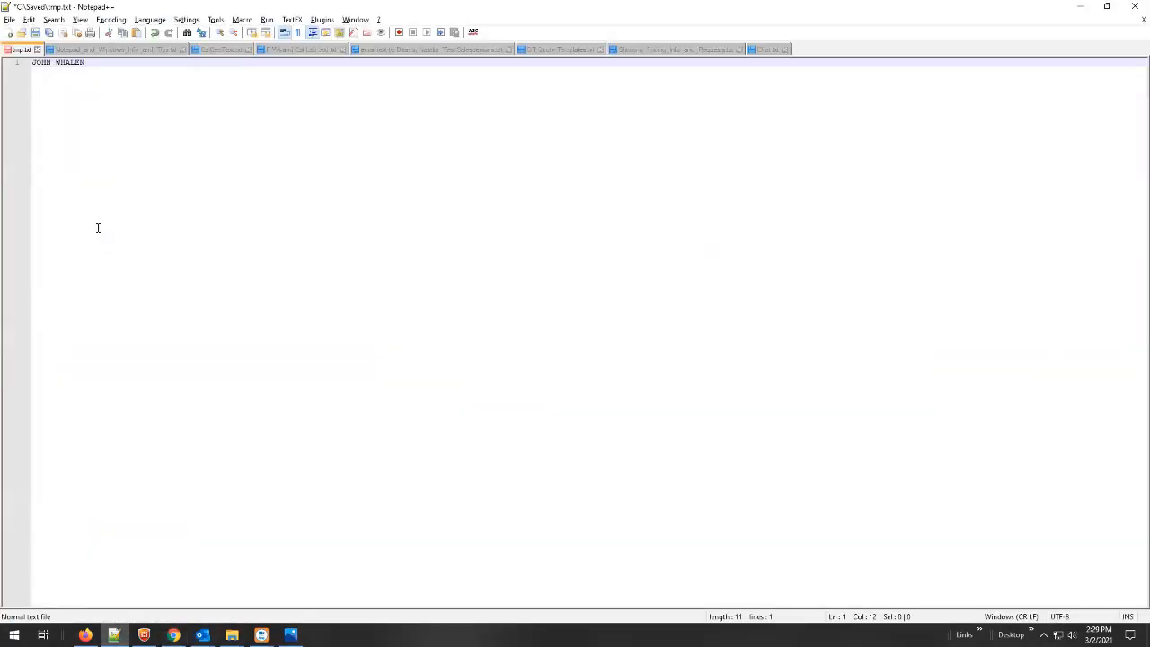
{"action": "key", "text": "ctrl+a"}
{"action": "key", "text": "ctrl+c"}
{"action": "key", "text": "alt+u"}
{"action": "key", "text": "alt+Tab"}
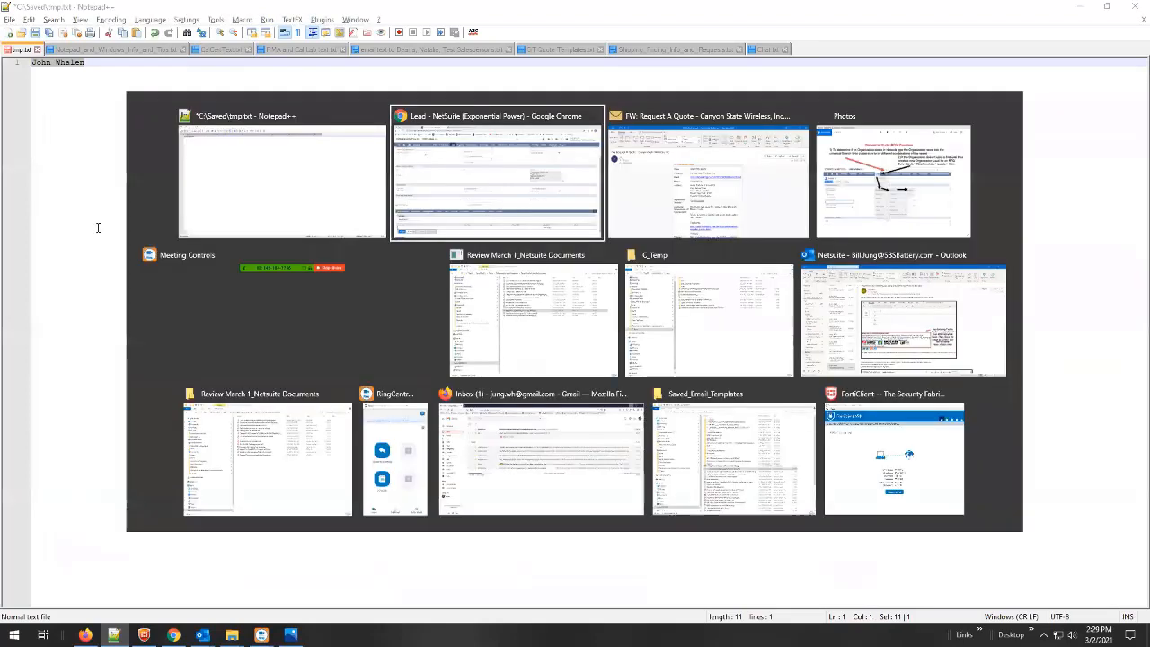
{"action": "left_click", "coordinate": [41, 569]}
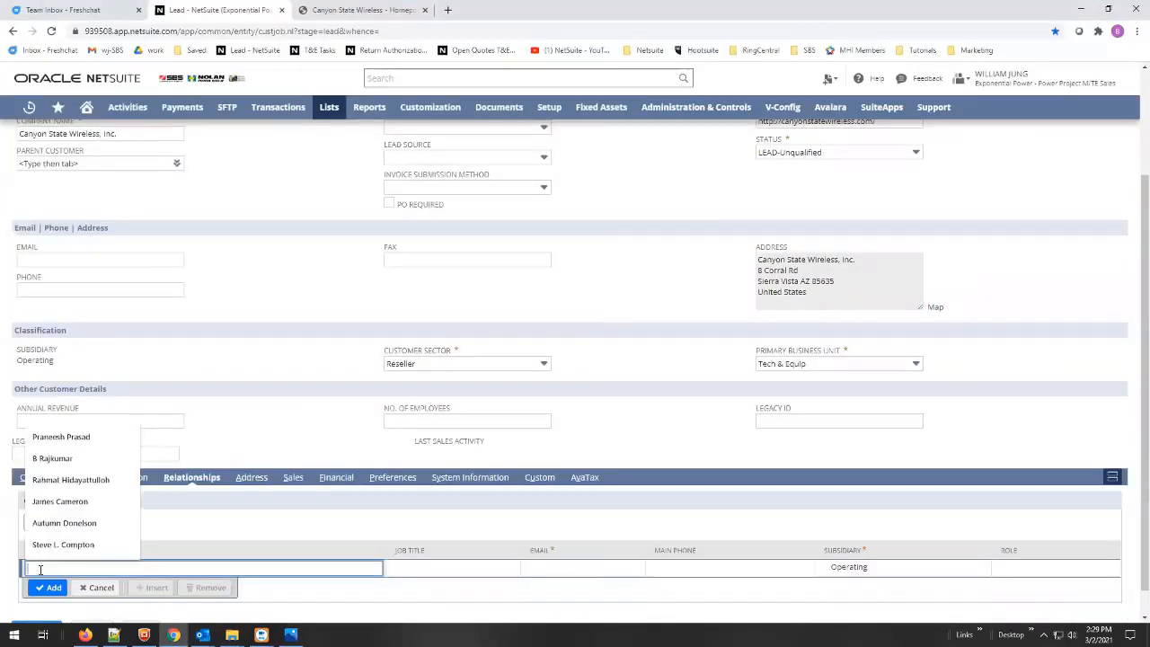
{"action": "key", "text": "ctrl+v"}
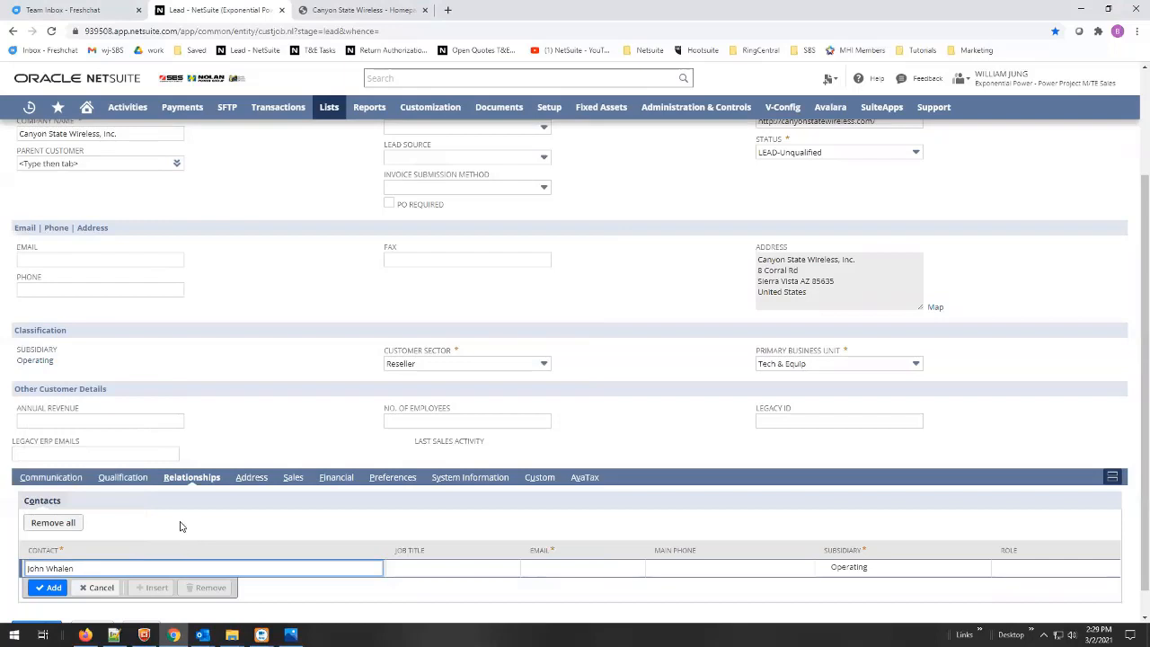
{"action": "key", "text": "alt+Tab"}
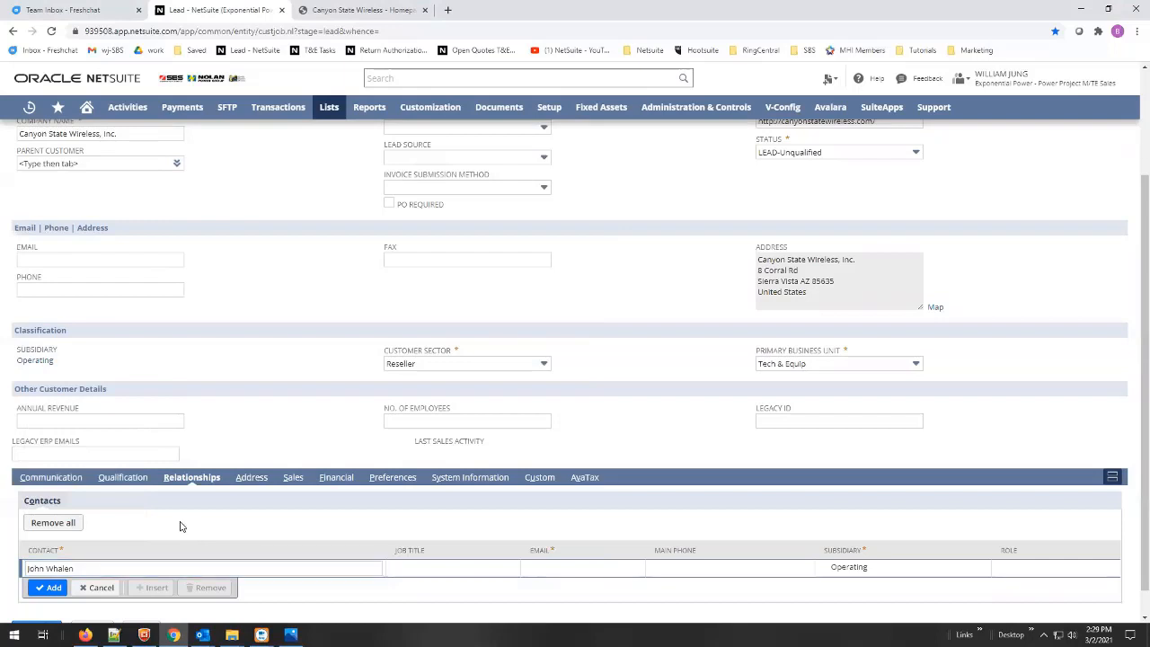
- Copy the requester's phone number from the e-mail into the contact's Main Phone
{"action": "key", "text": "alt+Tab"}
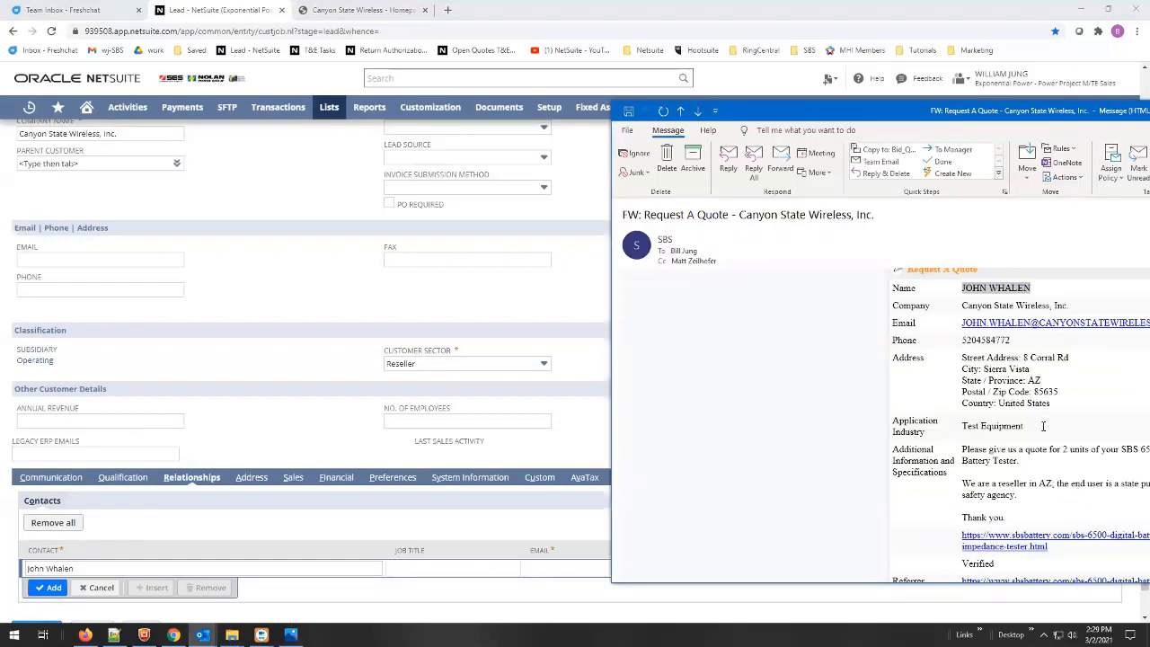
{"action": "left_click_drag", "start_coordinate": [1027, 114], "coordinate": [948, 109]}
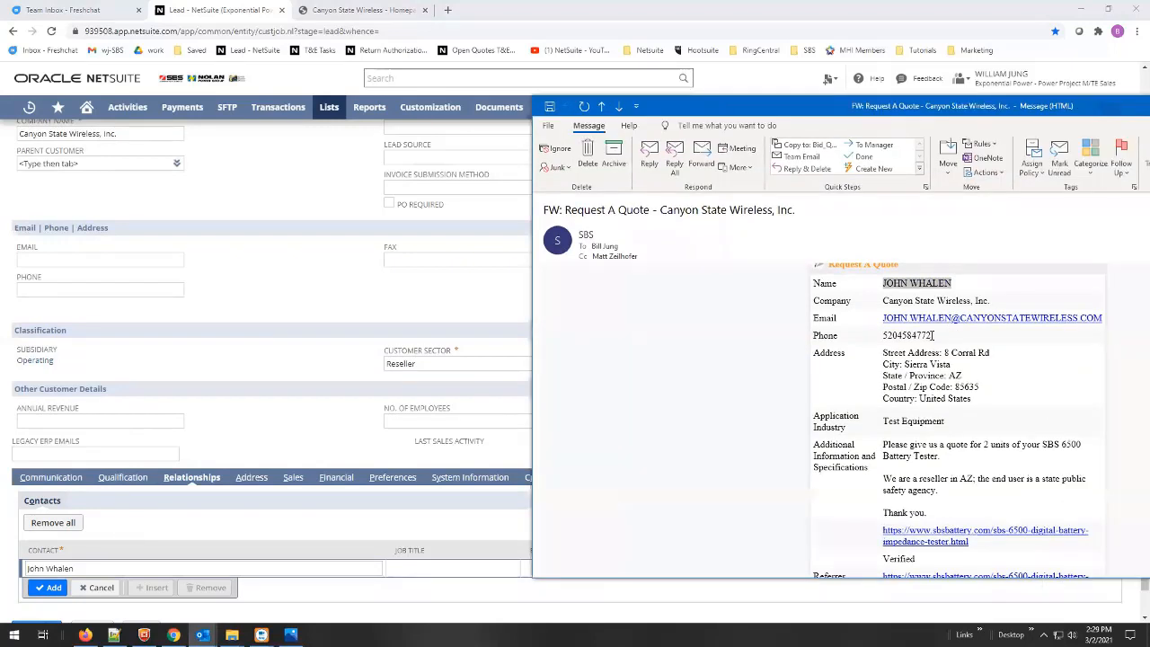
{"action": "left_click_drag", "start_coordinate": [933, 335], "coordinate": [885, 338]}
{"action": "key", "text": "ctrl+c"}
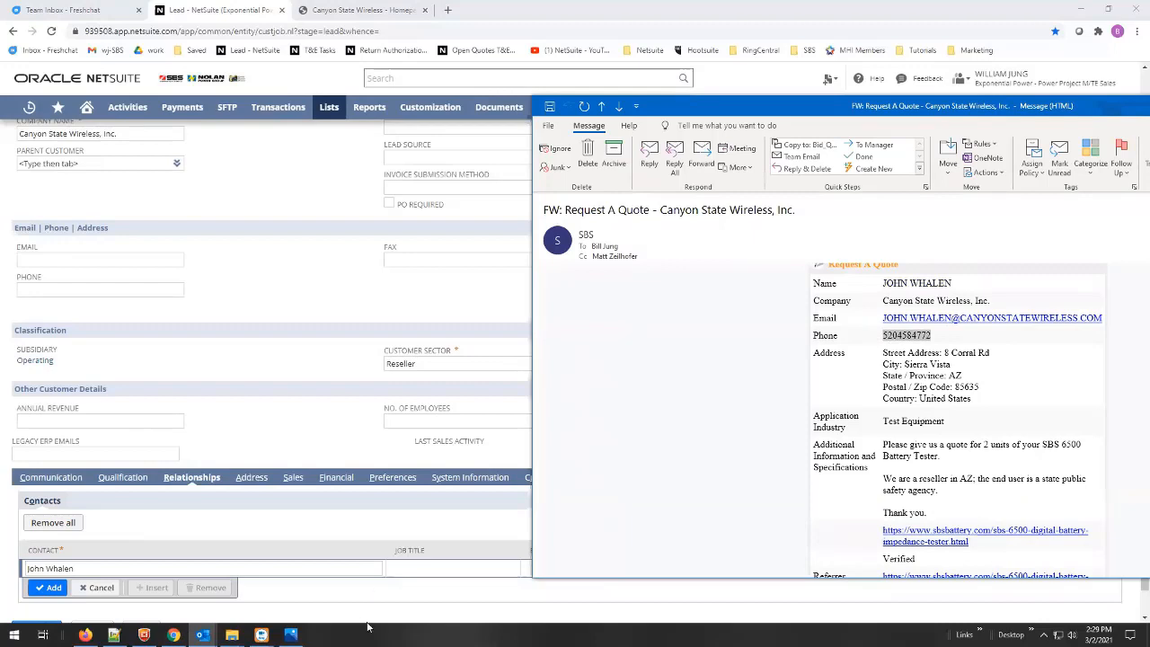
{"action": "left_click", "coordinate": [425, 604]}
{"action": "left_click", "coordinate": [680, 567]}
{"action": "key", "text": "ctrl+v"}
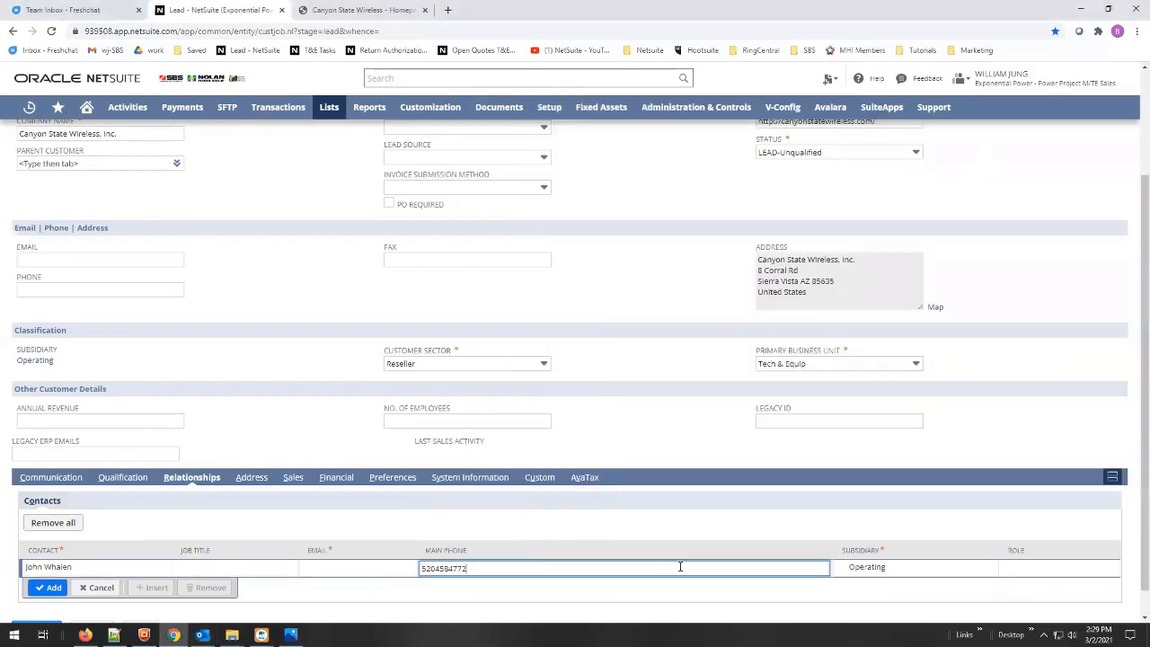
- Set the contact's role to Primary Contact
{"action": "left_click", "coordinate": [1024, 570]}
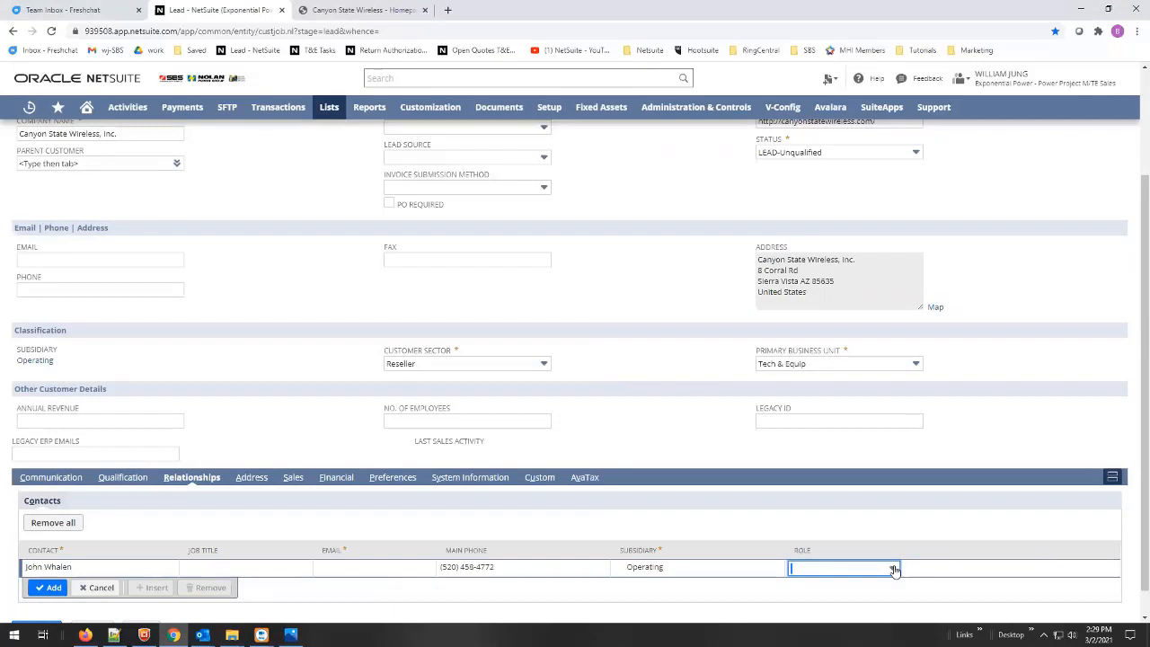
{"action": "left_click", "coordinate": [895, 571]}
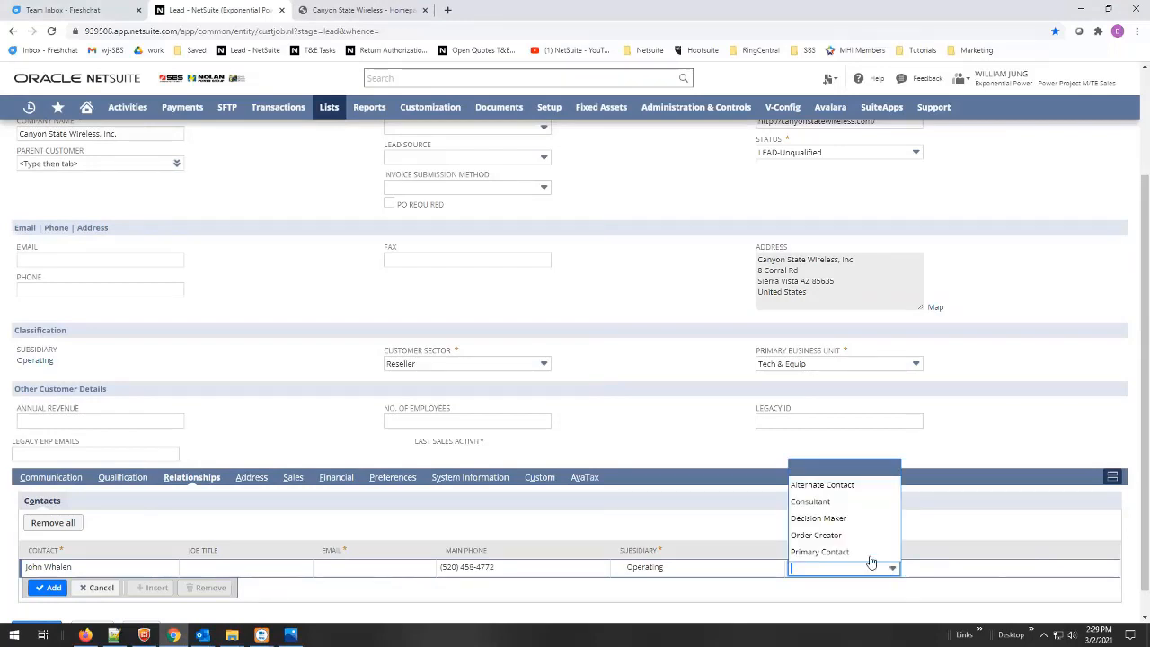
{"action": "left_click", "coordinate": [859, 550]}
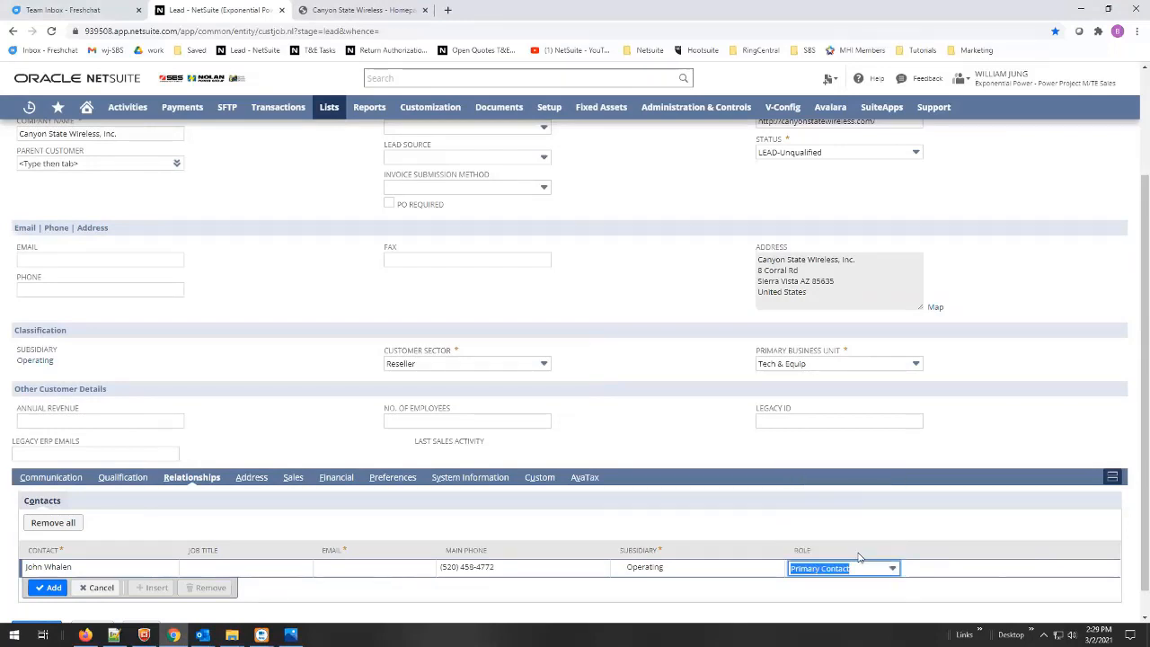
{"action": "left_click", "coordinate": [828, 512]}
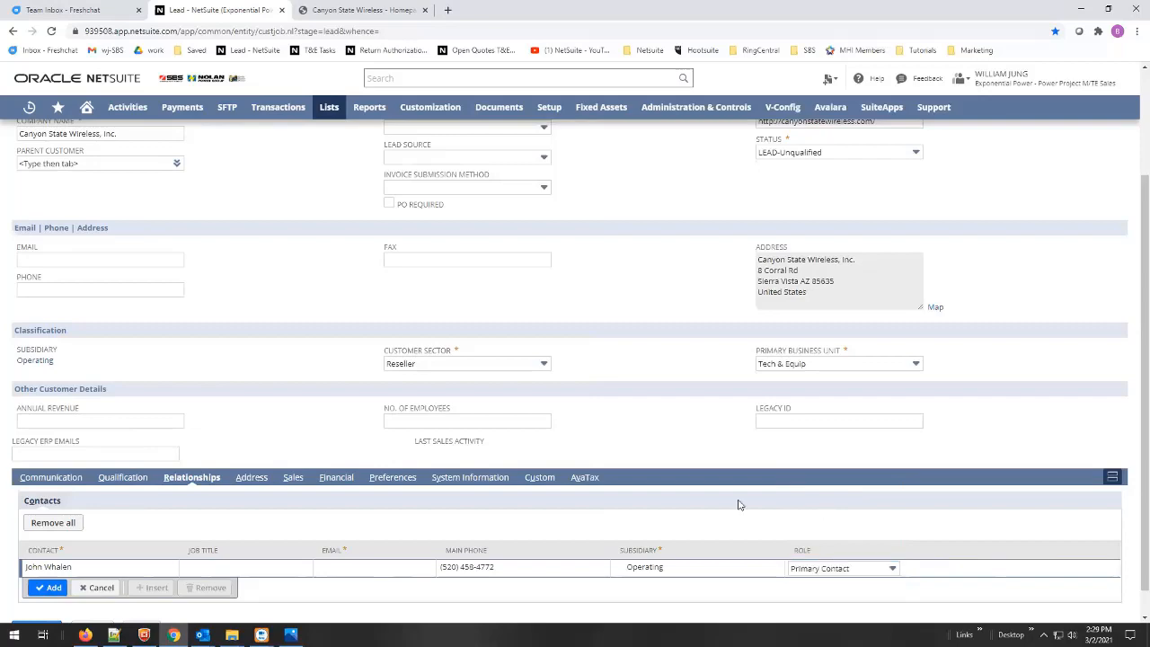
- Paste the requester's e-mail address into the contact and add the line to the lead
{"action": "key", "text": "alt+Tab"}
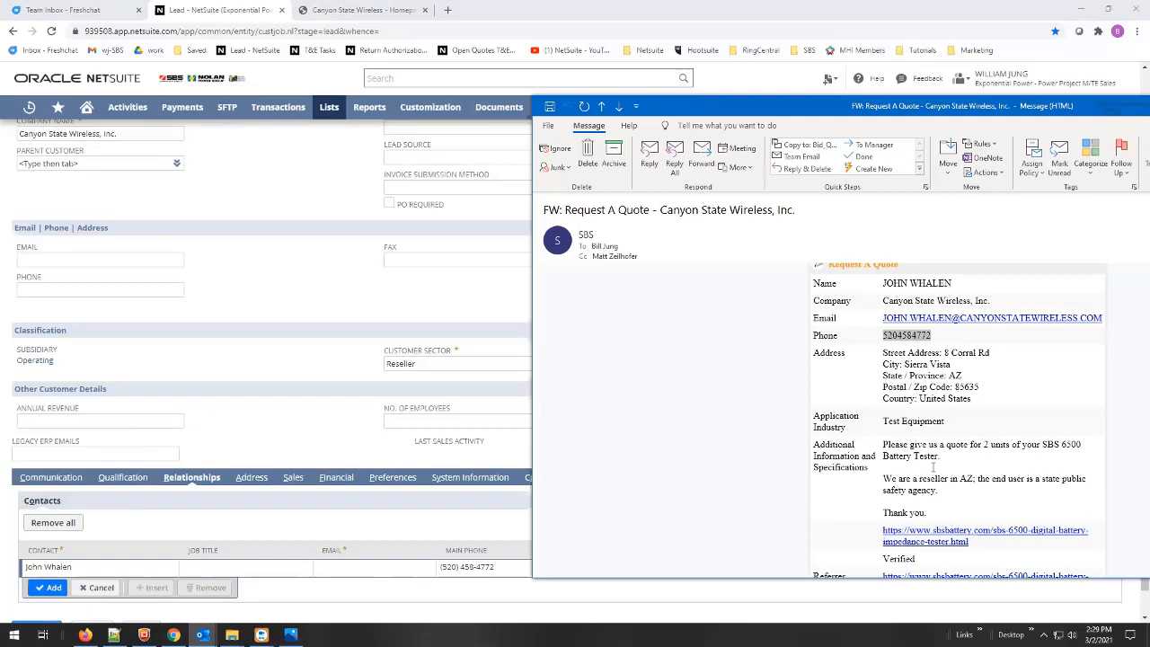
{"action": "left_click_drag", "start_coordinate": [1103, 318], "coordinate": [884, 317]}
{"action": "key", "text": "ctrl+c"}
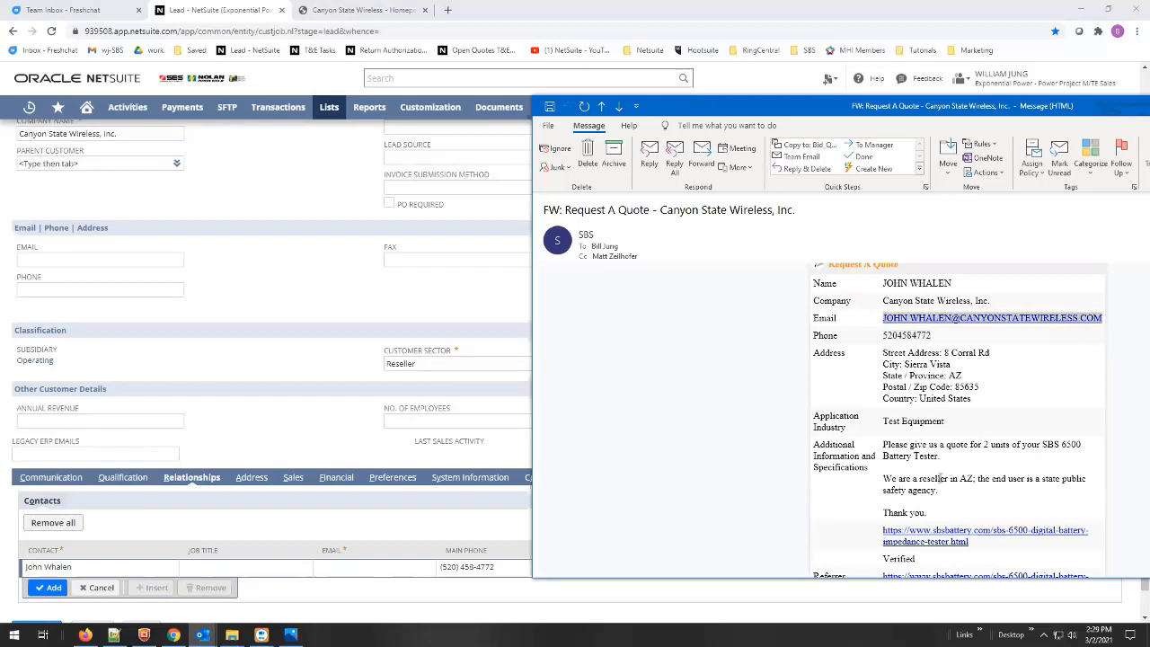
{"action": "left_click", "coordinate": [348, 568]}
{"action": "key", "text": "ctrl+v"}
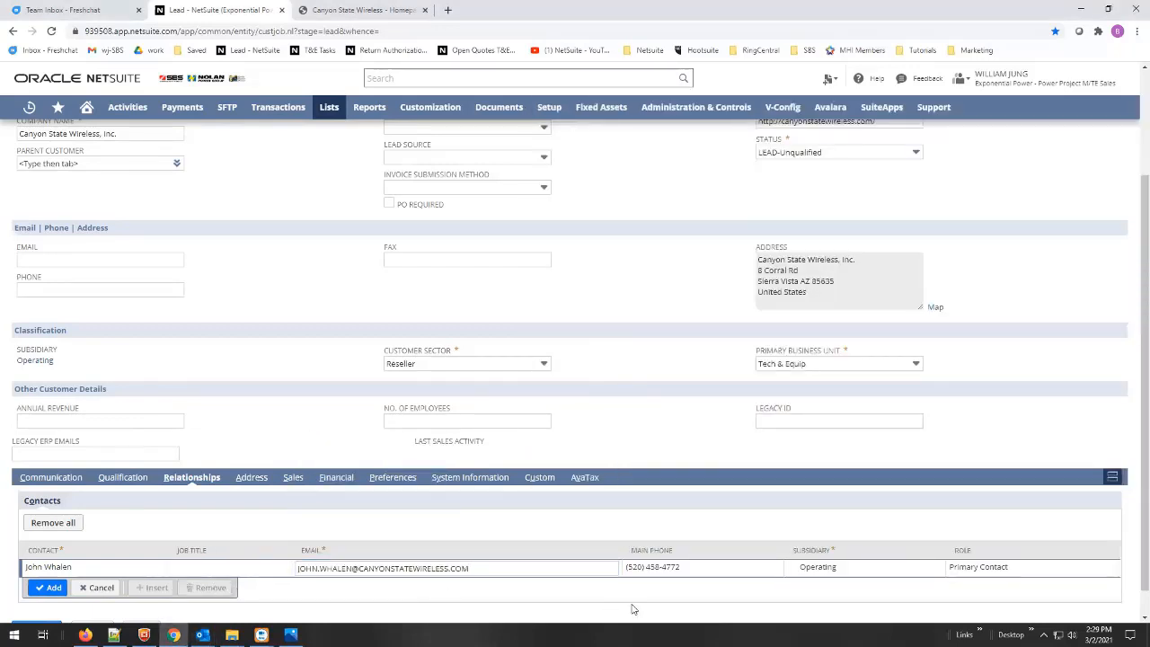
{"action": "left_click", "coordinate": [50, 587]}
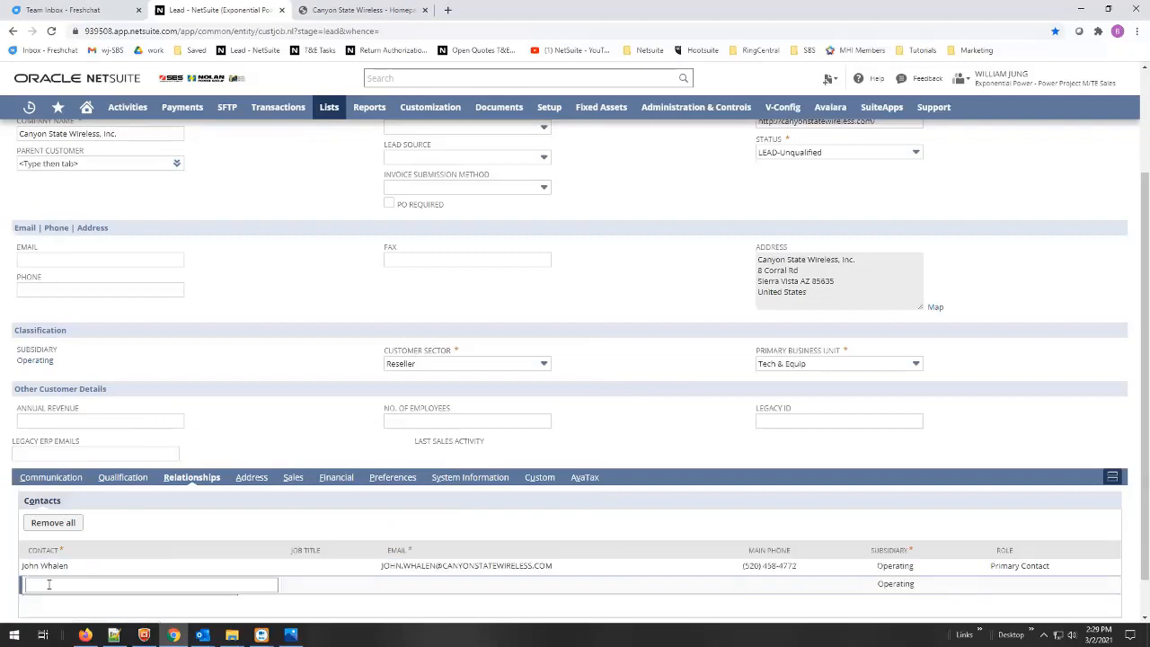
{"action": "left_click", "coordinate": [631, 428]}
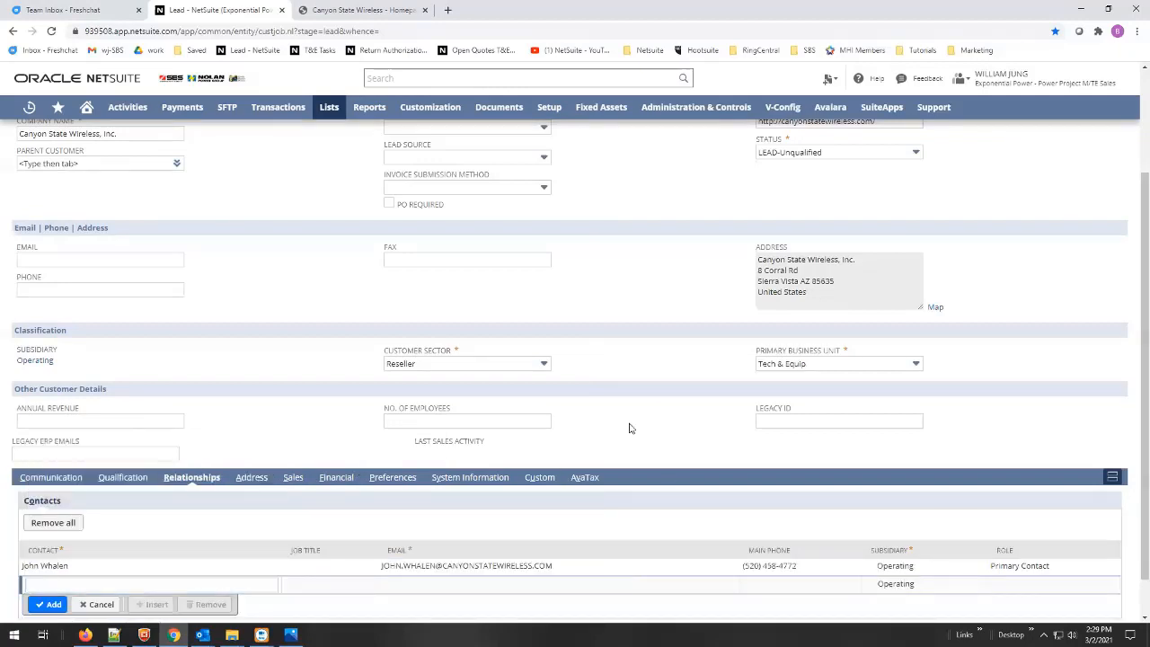
- Save the Canyon State Wireless, Inc. lead, then bring the quote-request email back up
{"action": "scroll", "coordinate": [539, 395], "scroll_direction": "up", "scroll_amount": 2}
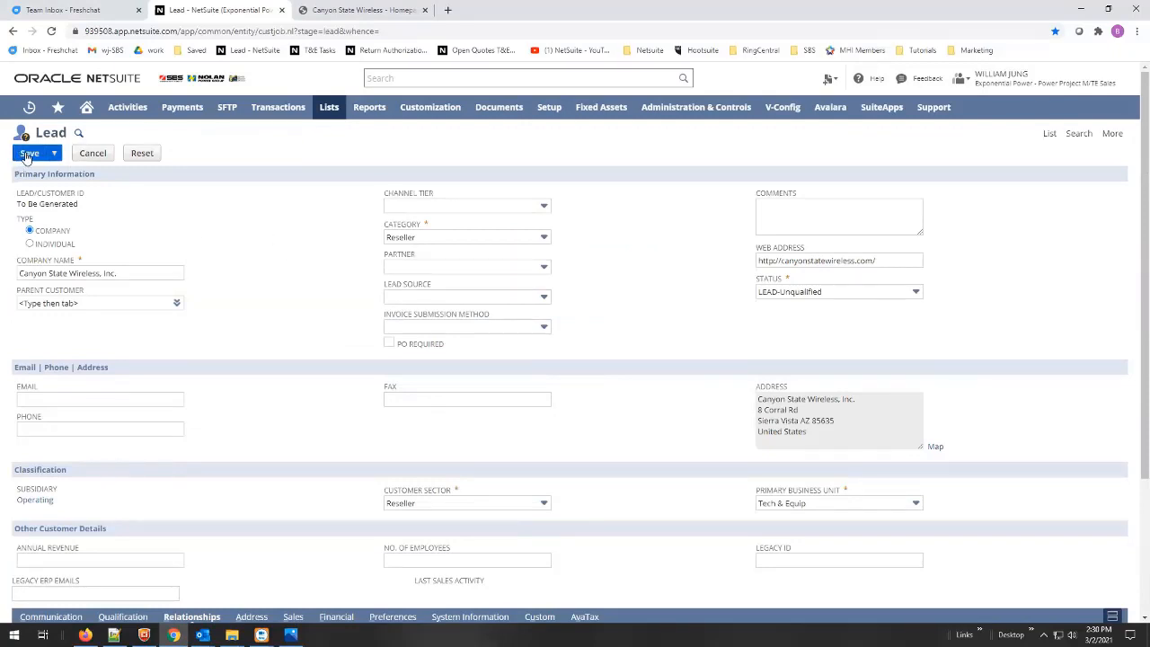
{"action": "left_click", "coordinate": [27, 154]}
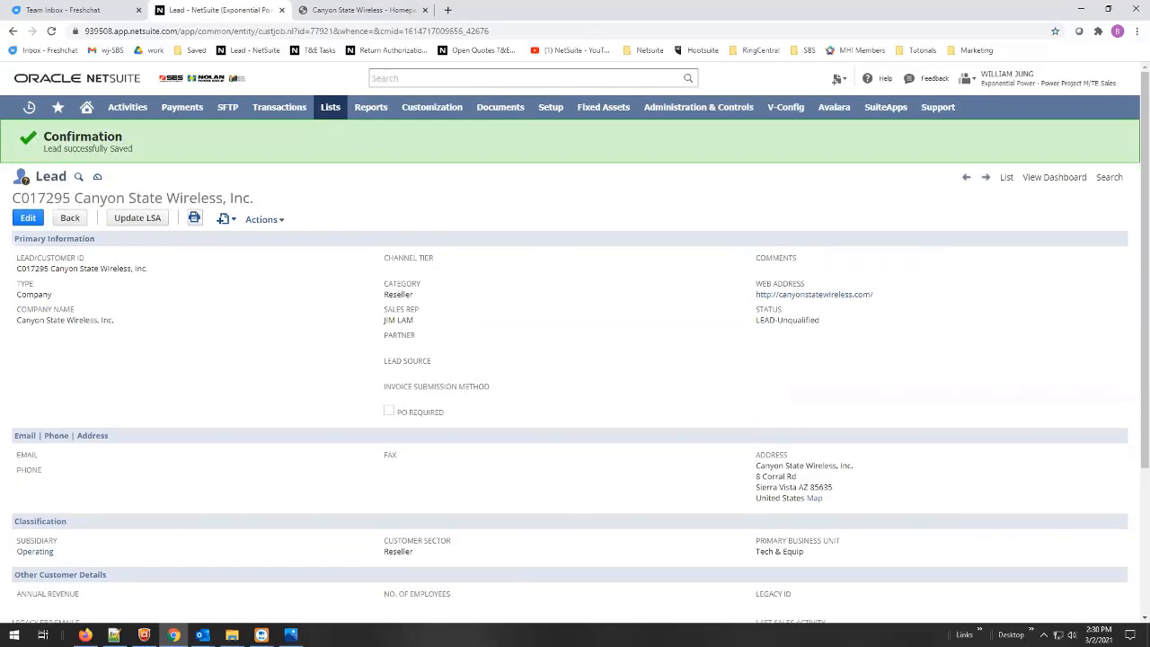
{"action": "key", "text": "alt+Tab"}
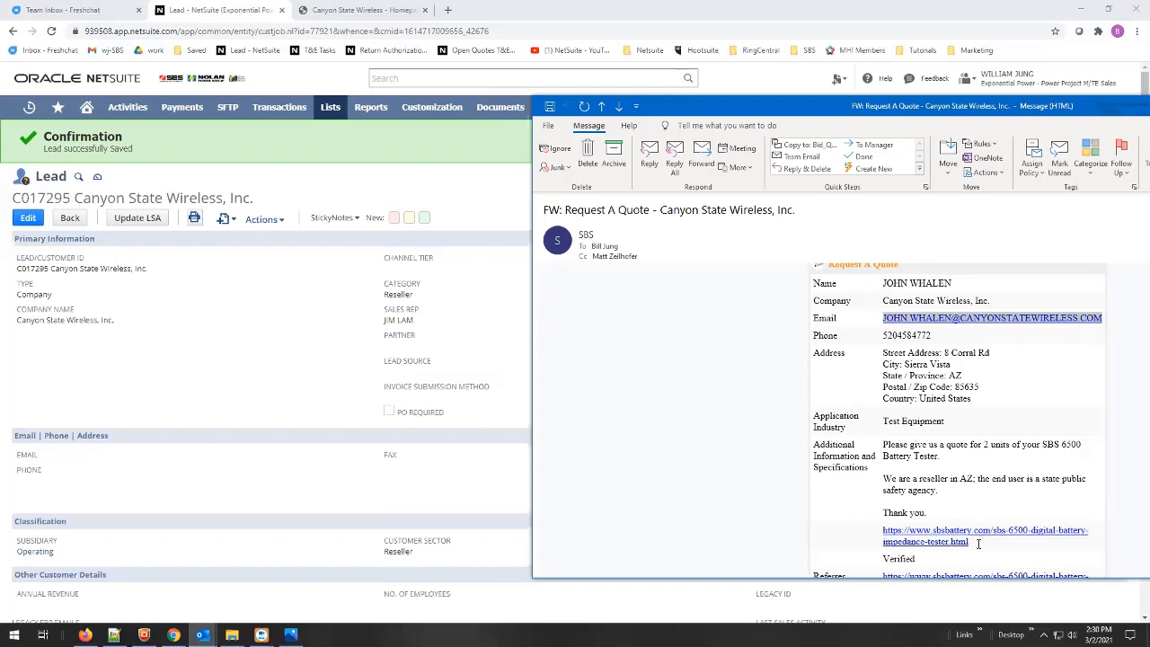
- Highlight the requested quantity of 2 and the SBS 6500 model, then return to NetSuite
{"action": "scroll", "coordinate": [975, 539], "scroll_direction": "down", "scroll_amount": 2}
{"action": "scroll", "coordinate": [997, 490], "scroll_direction": "up", "scroll_amount": 1}
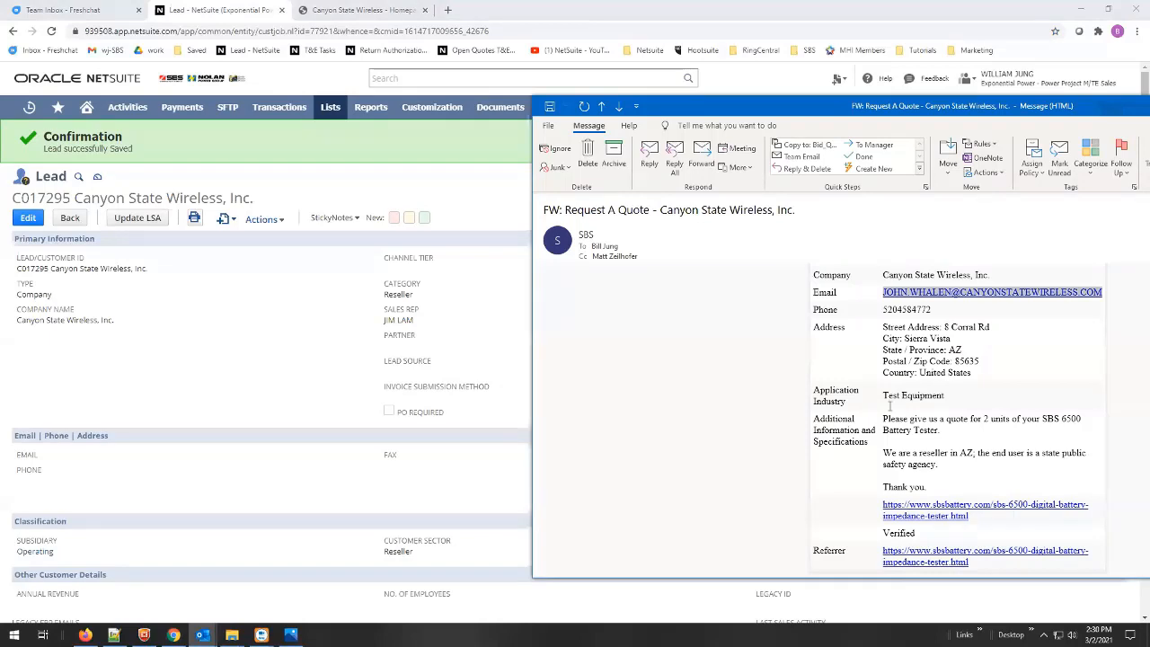
{"action": "left_click_drag", "start_coordinate": [880, 421], "coordinate": [1010, 420]}
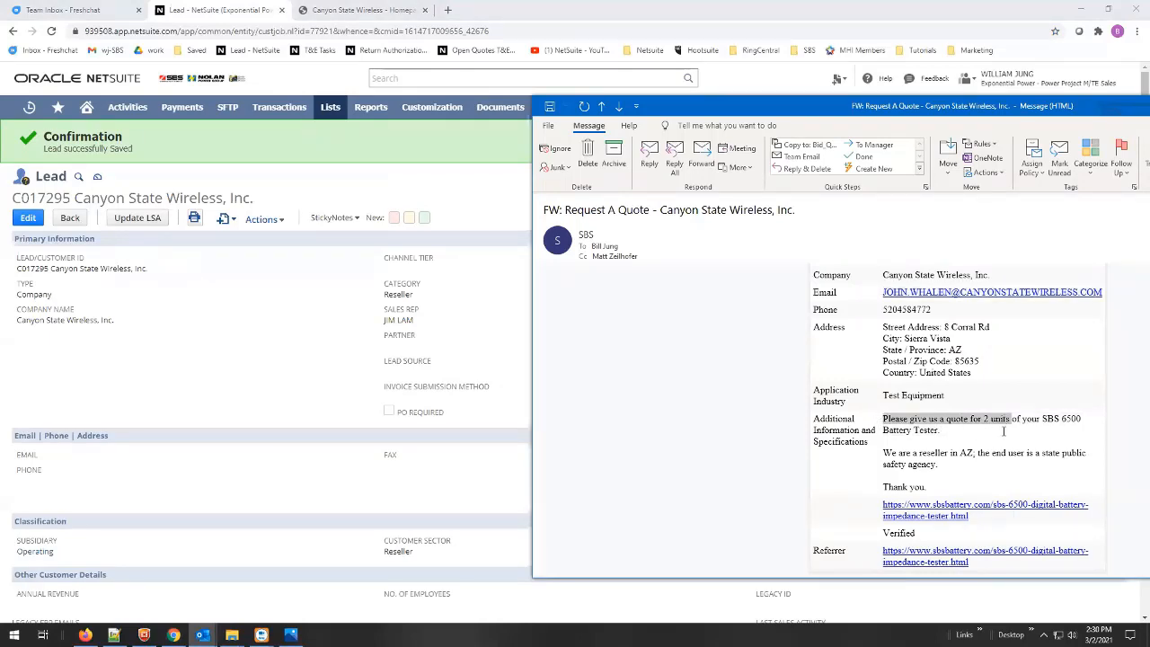
{"action": "left_click", "coordinate": [1004, 431]}
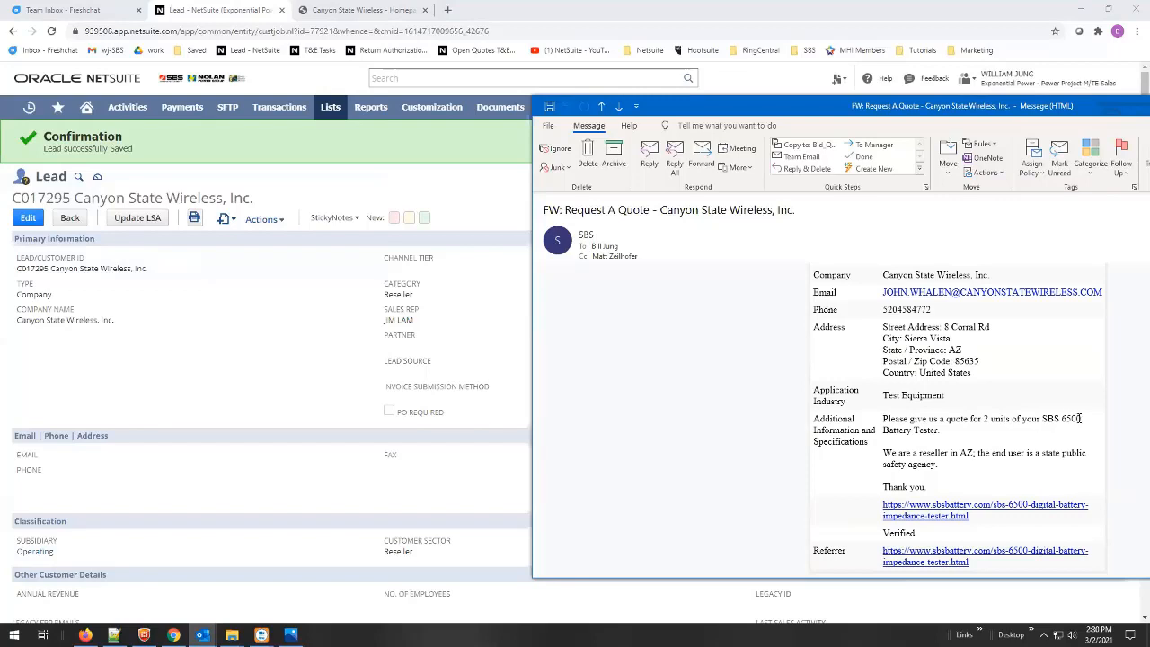
{"action": "left_click_drag", "start_coordinate": [1082, 418], "coordinate": [1042, 420]}
{"action": "left_click", "coordinate": [278, 348]}
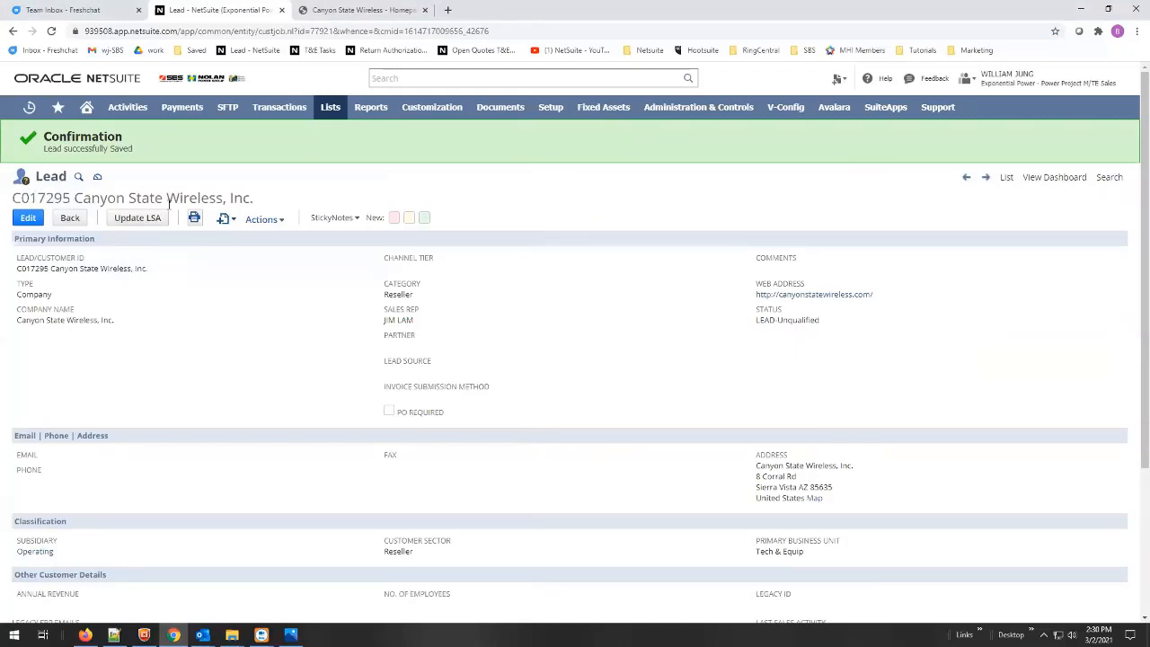
{"action": "double_click", "coordinate": [40, 199]}
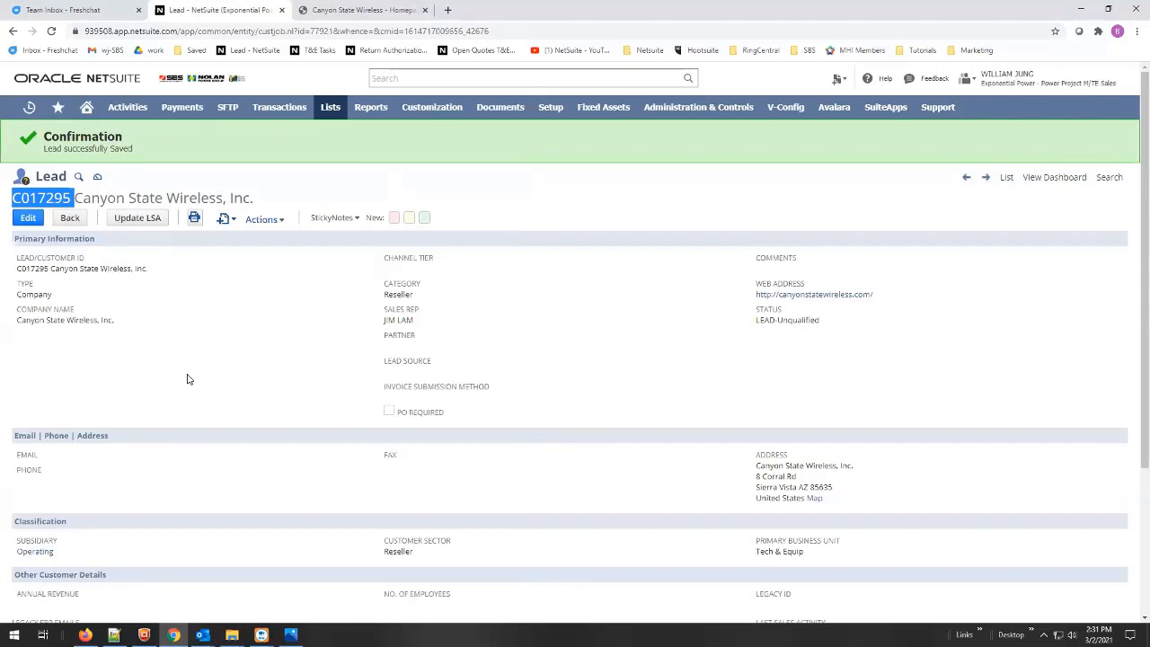
{"action": "left_click", "coordinate": [76, 198]}
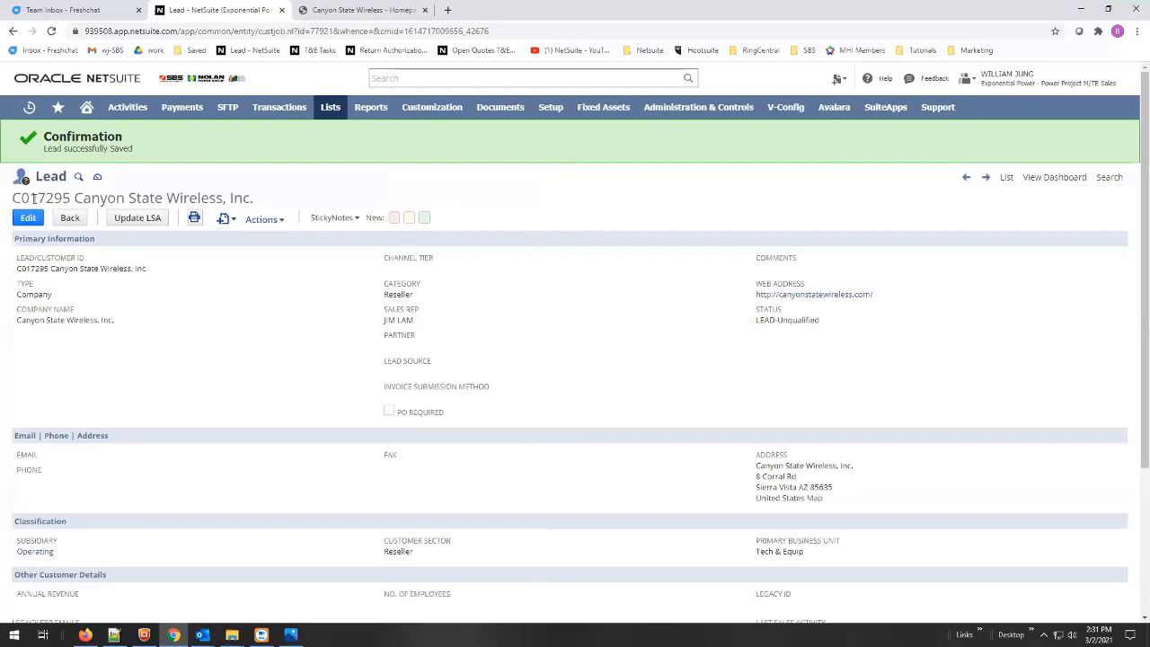
{"action": "left_click_drag", "start_coordinate": [12, 197], "coordinate": [266, 207]}
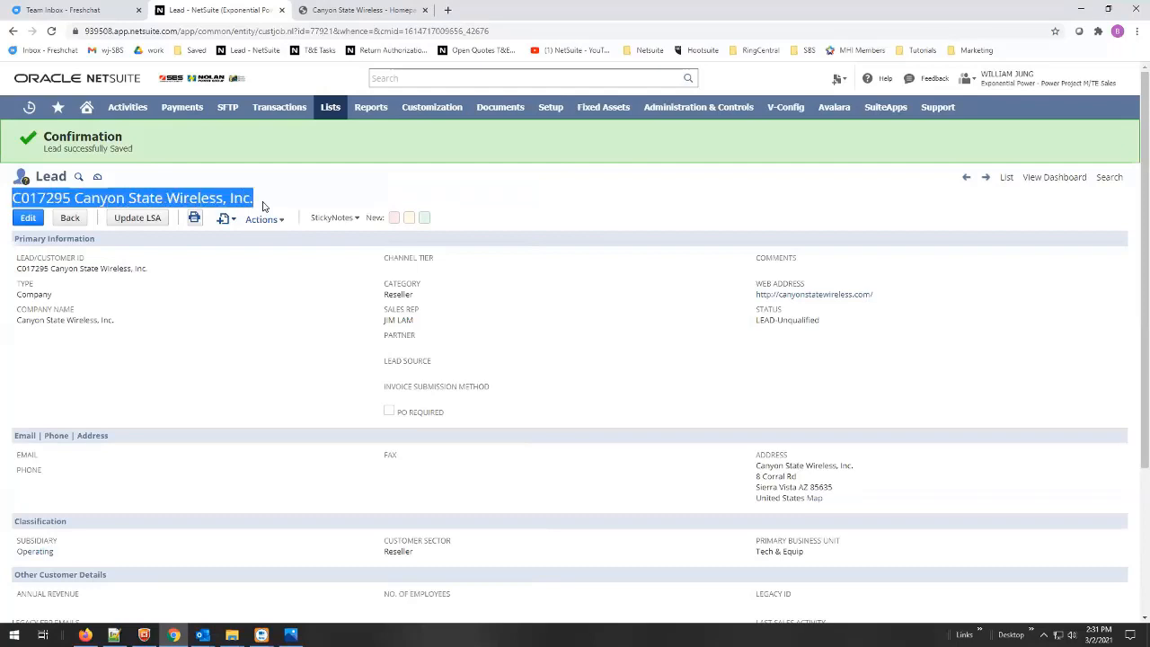
{"action": "left_click", "coordinate": [47, 196]}
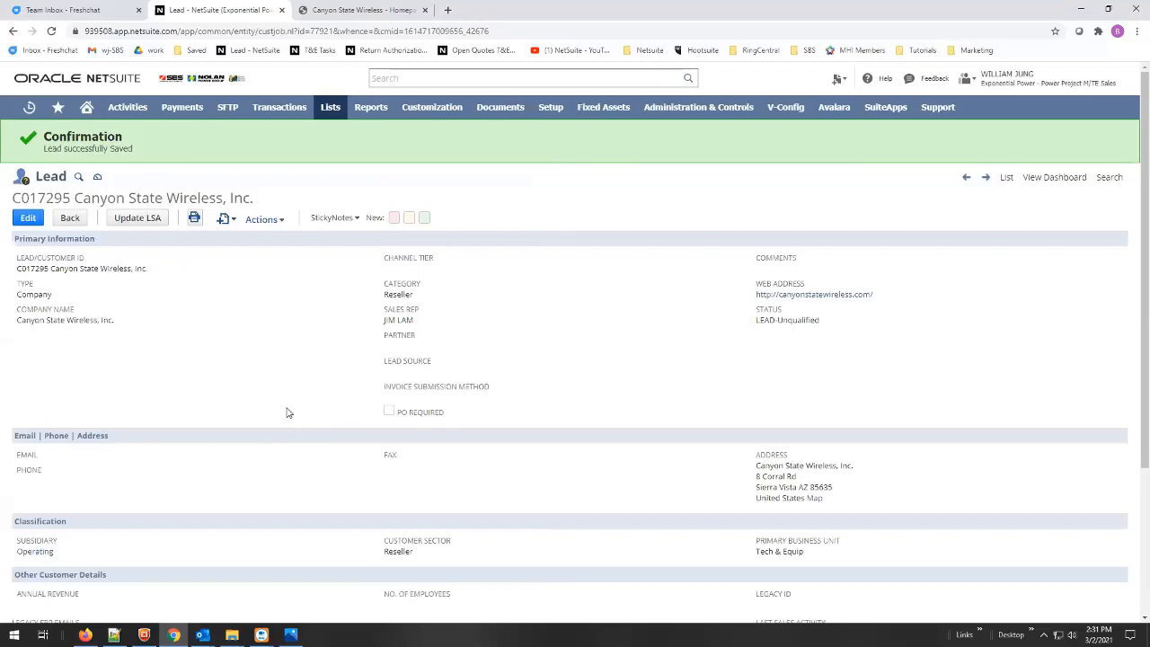
- Create a new quote from the lead record for customer C017295 Canyon State Wireless, Inc
{"action": "left_click", "coordinate": [230, 223]}
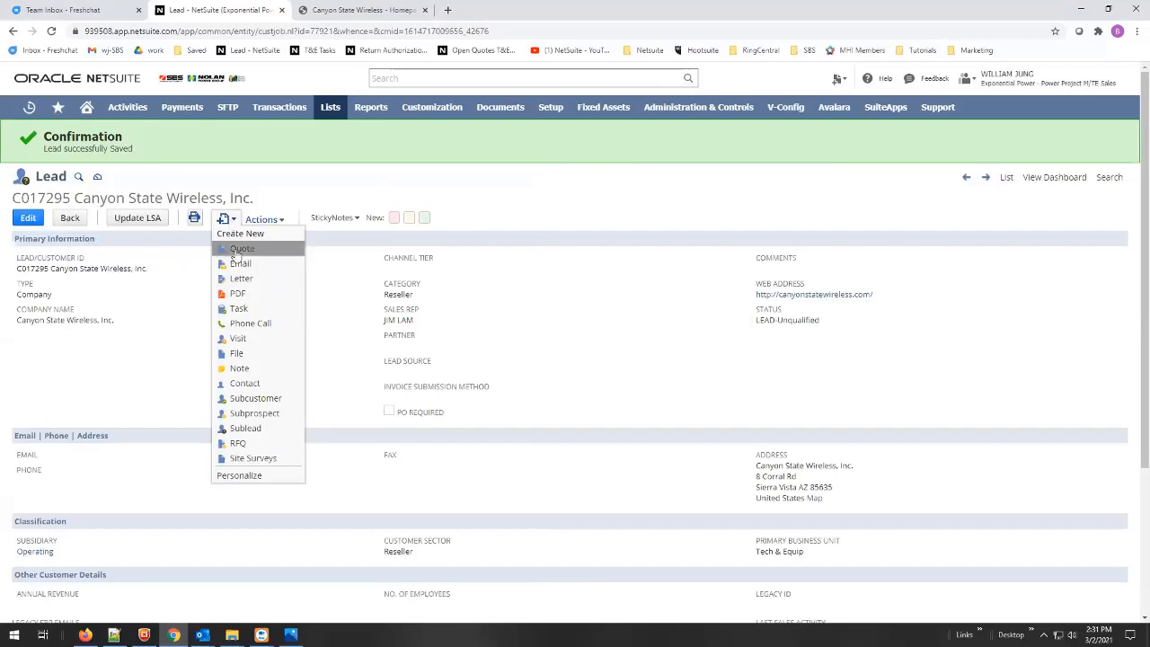
{"action": "left_click", "coordinate": [236, 250]}
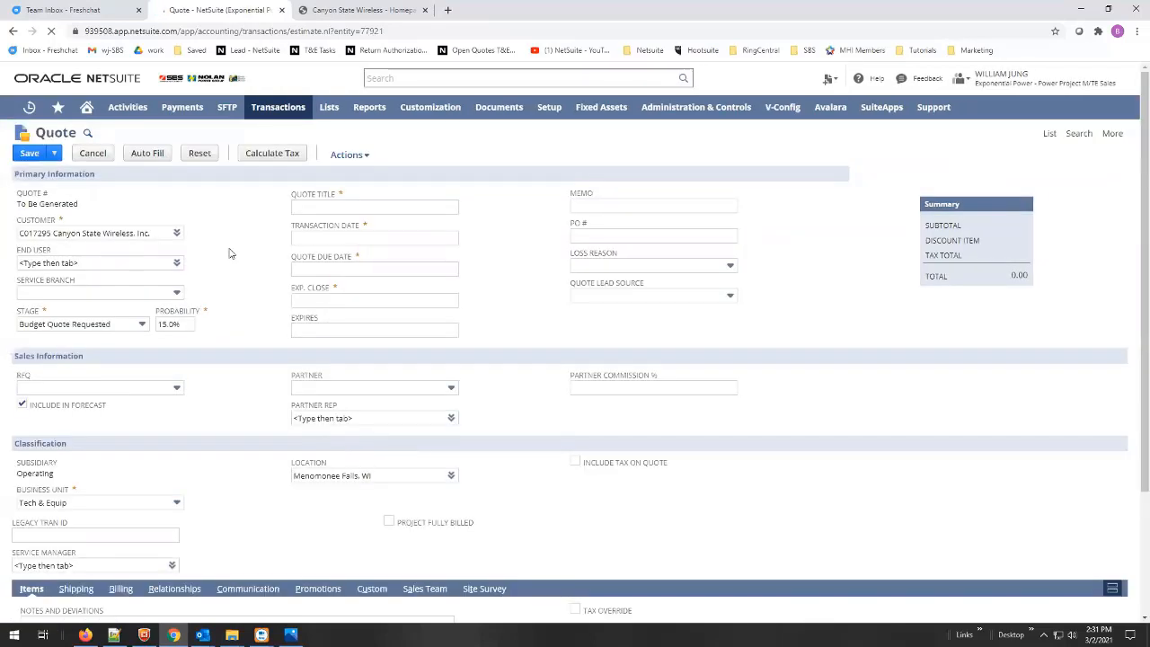
{"action": "left_click", "coordinate": [322, 208]}
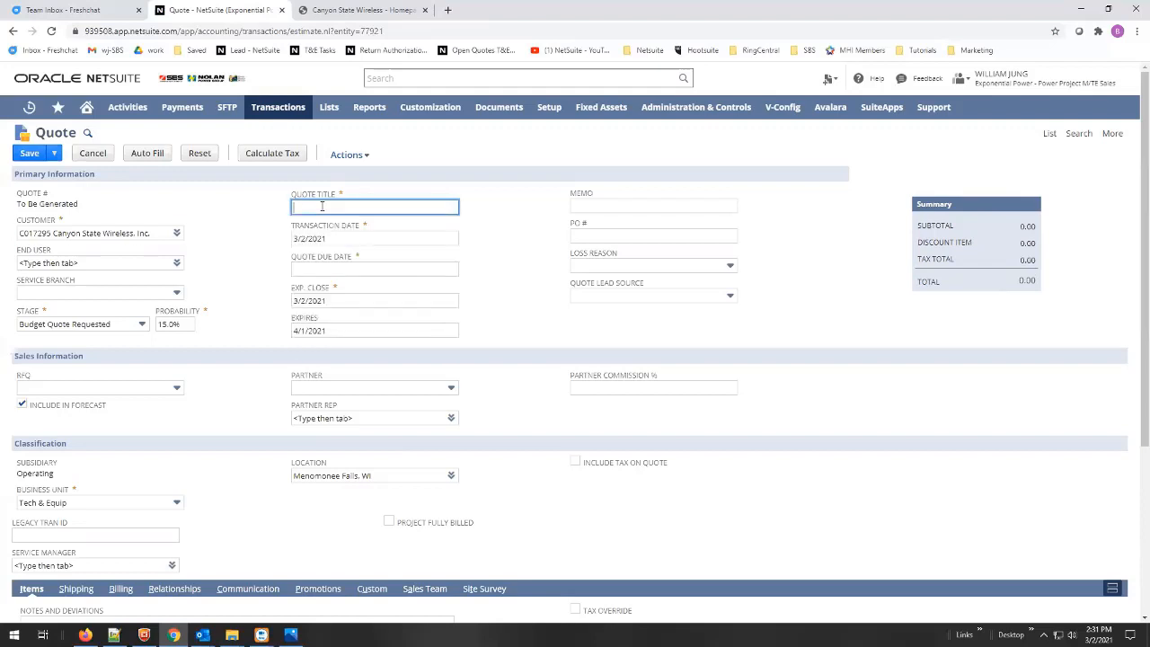
- Title the quote SBS-6500 and set its due date to 3/2/2021
{"action": "left_click", "coordinate": [321, 207]}
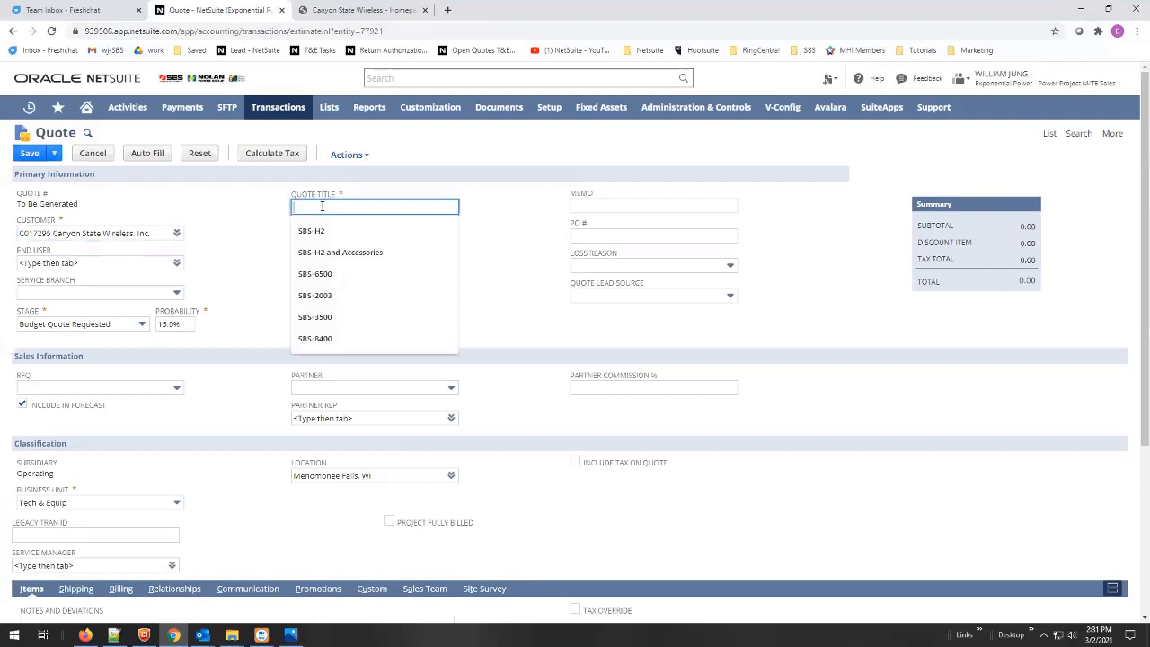
{"action": "left_click", "coordinate": [322, 274]}
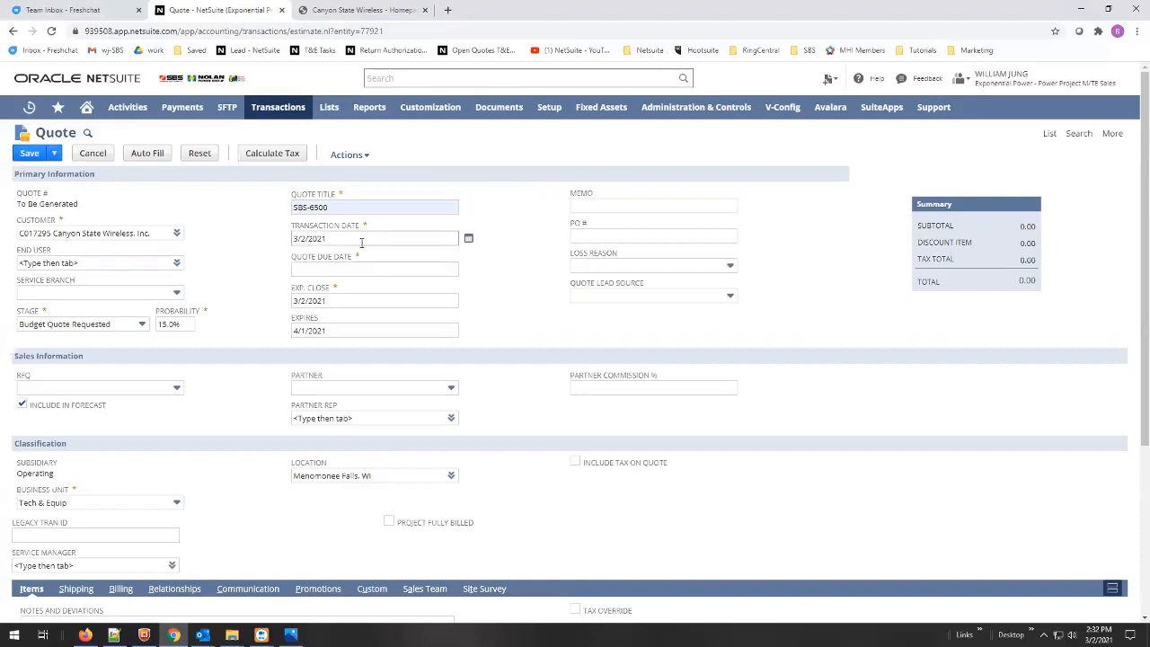
{"action": "left_click", "coordinate": [468, 271]}
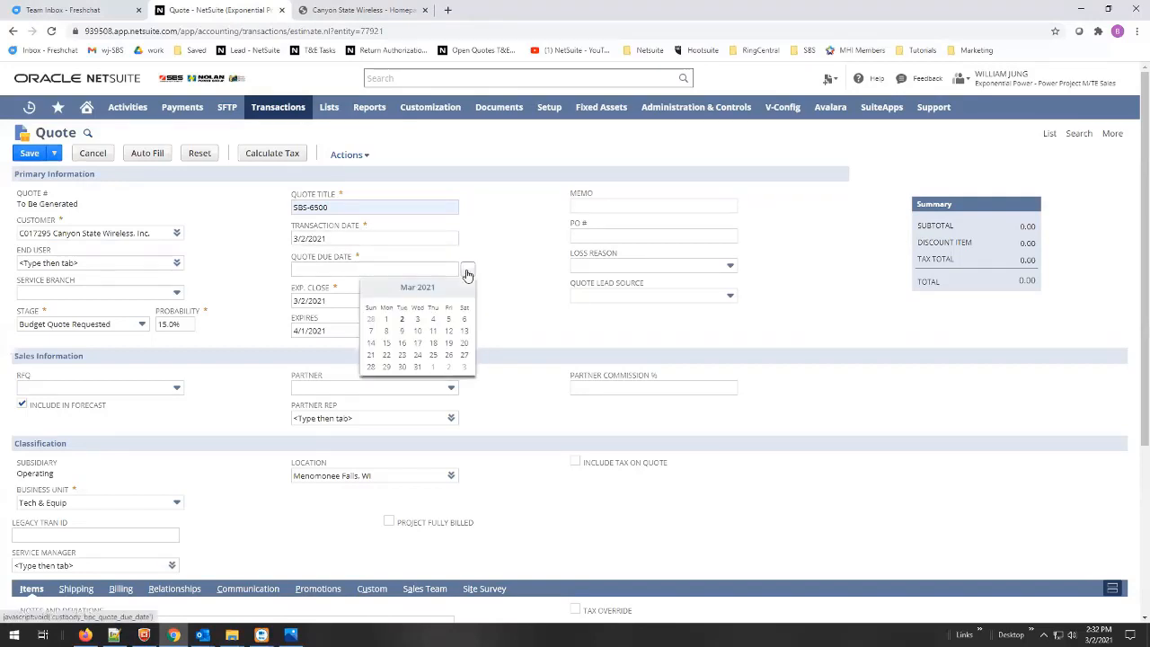
{"action": "left_click", "coordinate": [402, 320]}
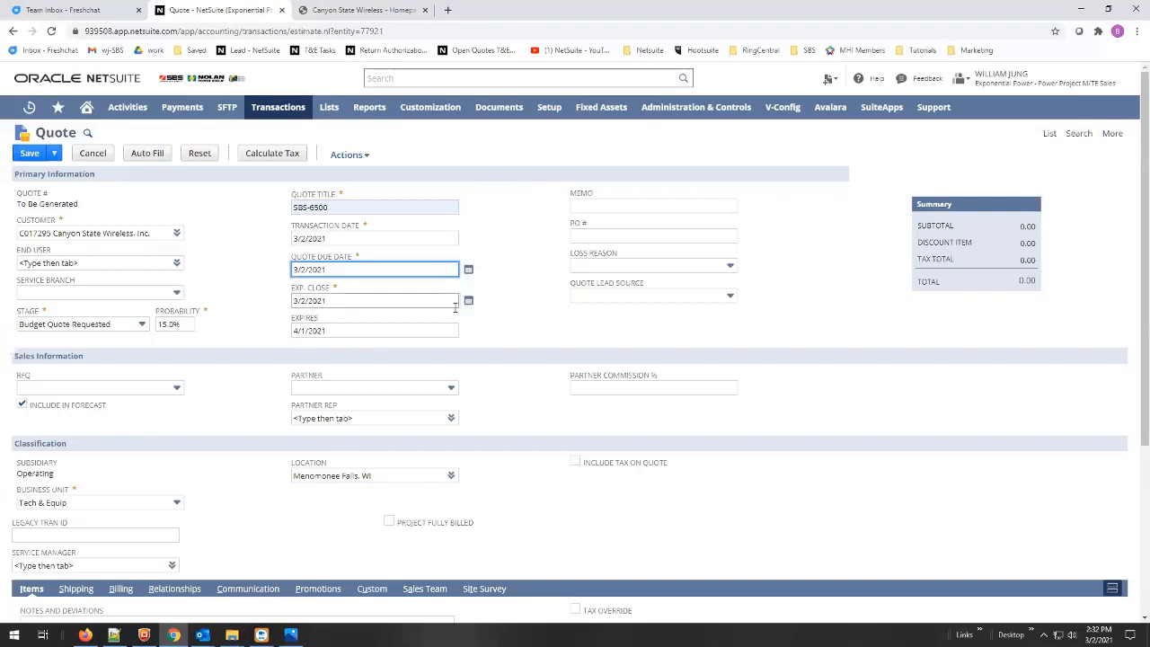
- Set the expected close date to 4/1/2021 and exclude the quote from the forecast
{"action": "left_click", "coordinate": [469, 303]}
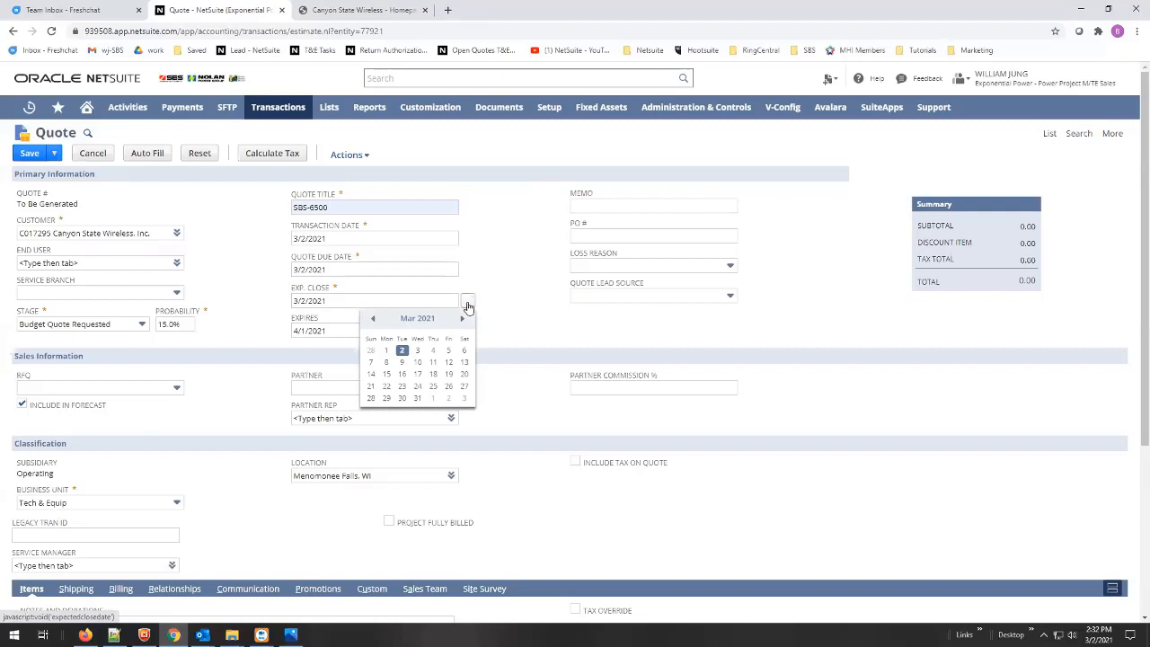
{"action": "left_click", "coordinate": [462, 320]}
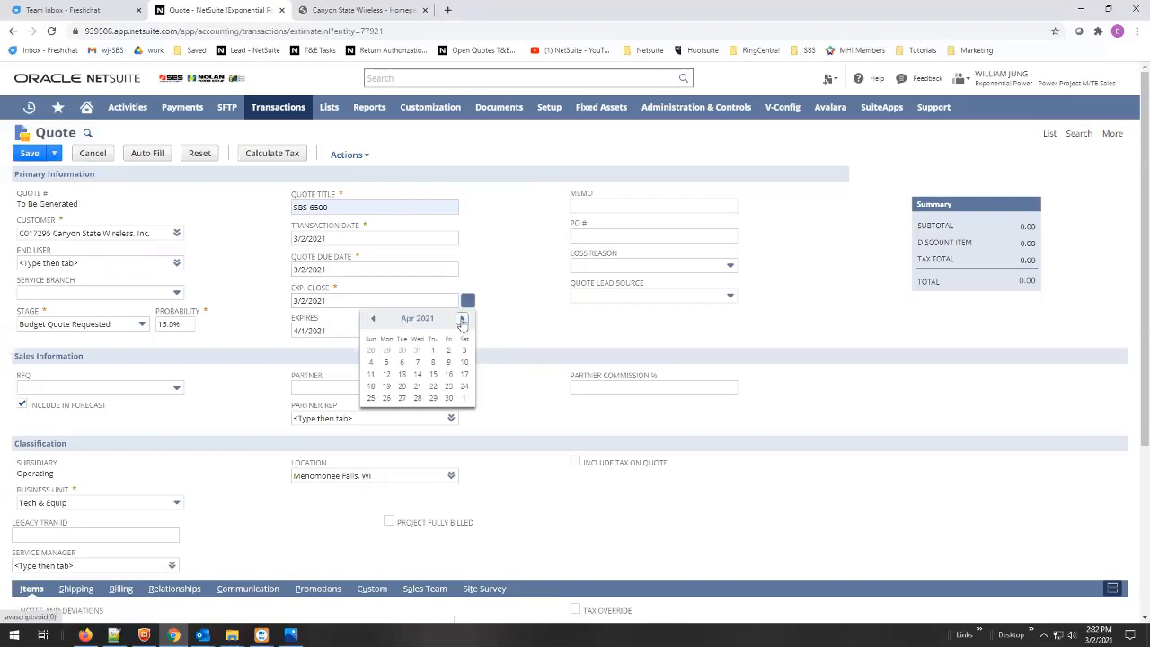
{"action": "left_click", "coordinate": [434, 351]}
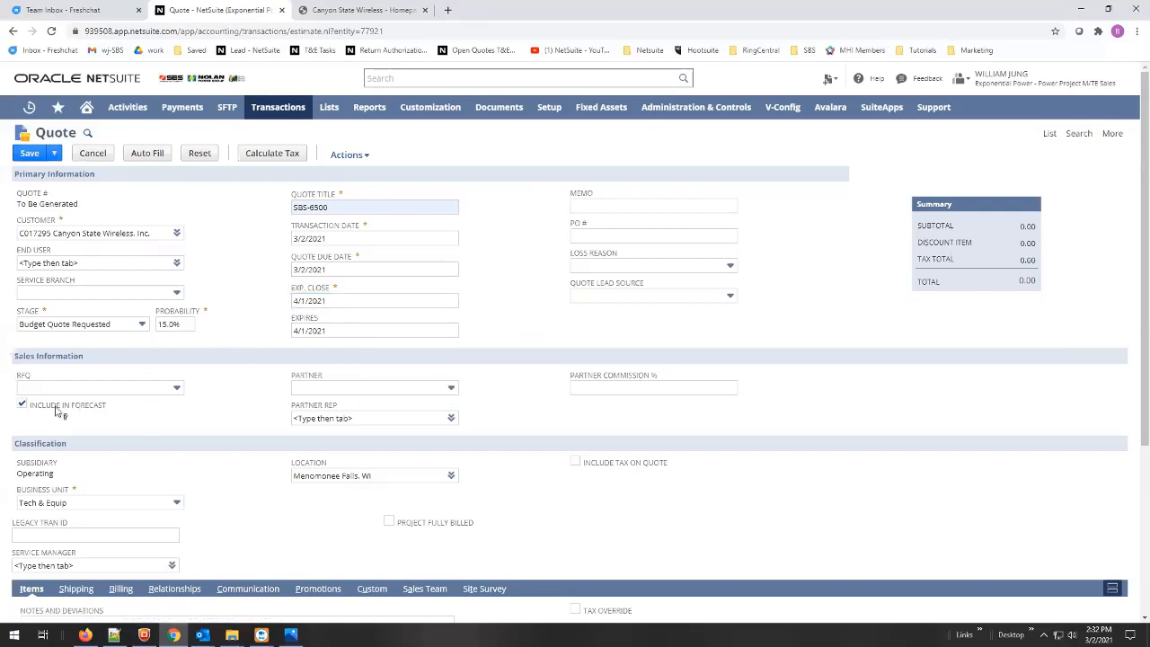
{"action": "left_click", "coordinate": [22, 404]}
- Review the quote's Sales Team and Relationships contact details
{"action": "scroll", "coordinate": [512, 362], "scroll_direction": "down", "scroll_amount": 2}
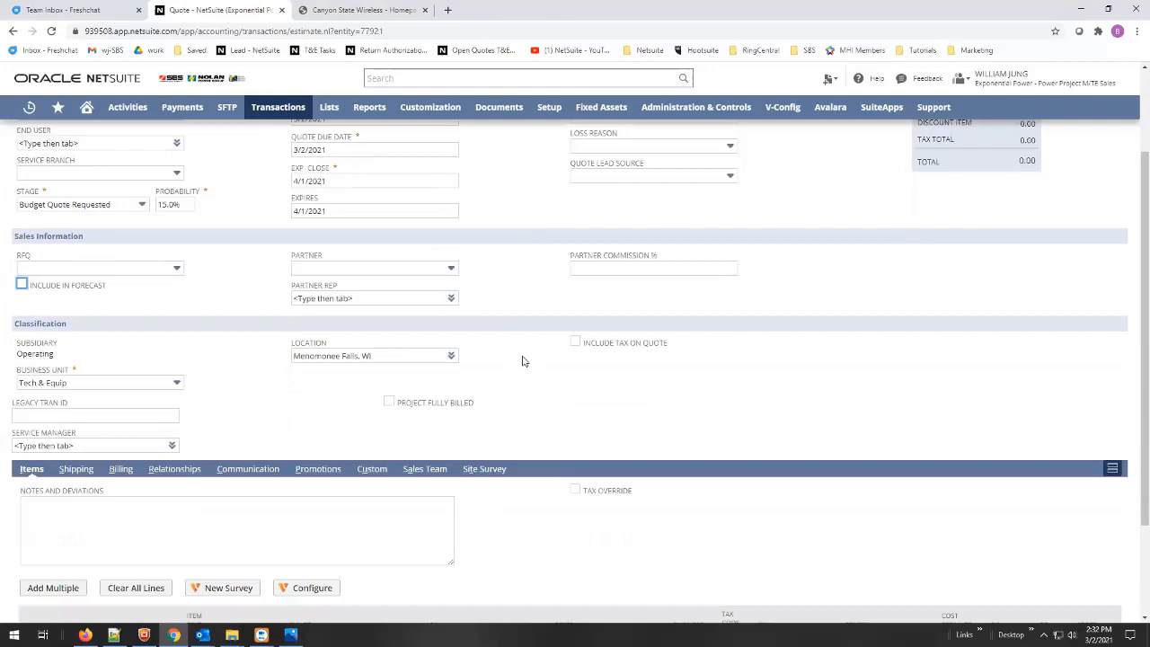
{"action": "scroll", "coordinate": [524, 362], "scroll_direction": "down", "scroll_amount": 2}
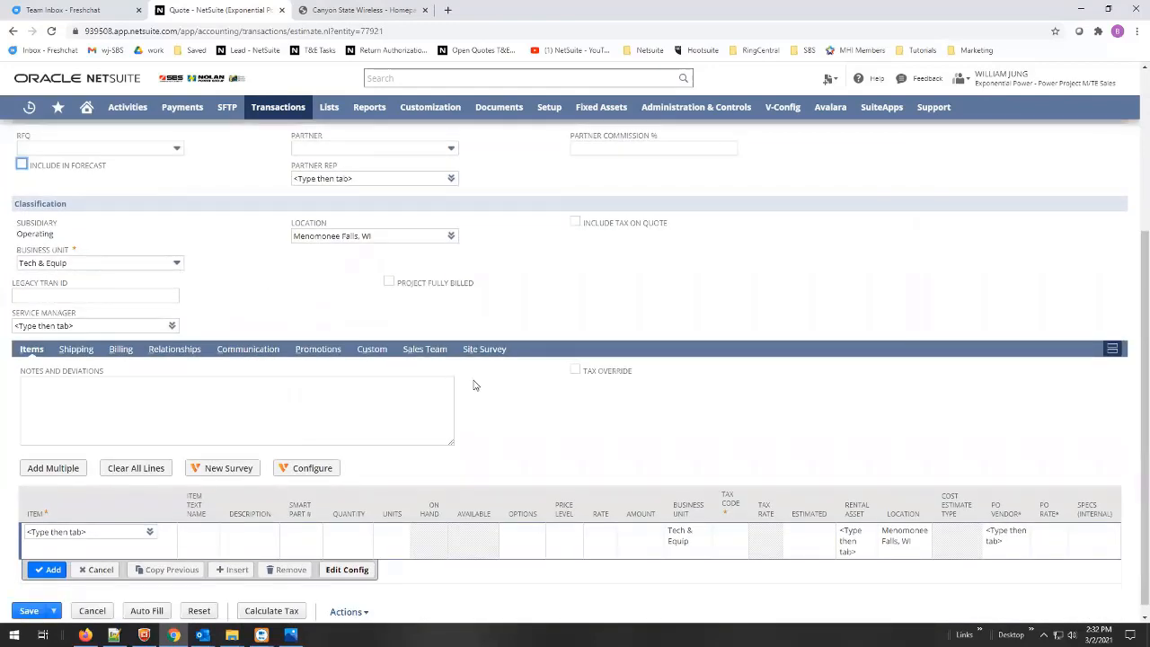
{"action": "left_click", "coordinate": [428, 351]}
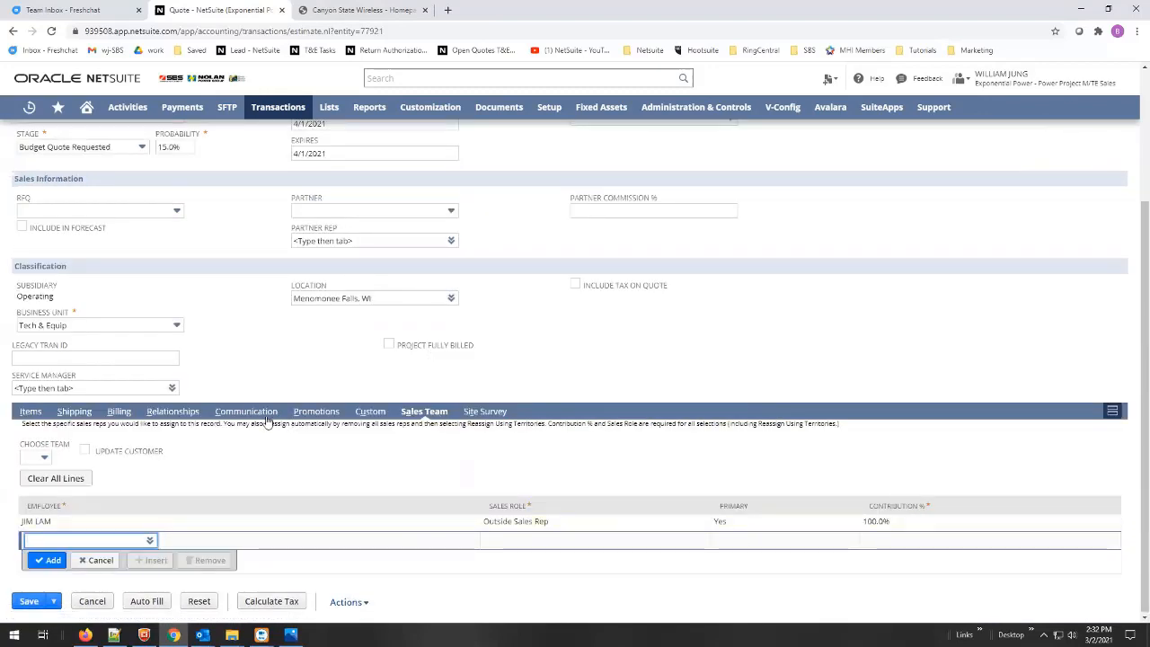
{"action": "left_click", "coordinate": [188, 413]}
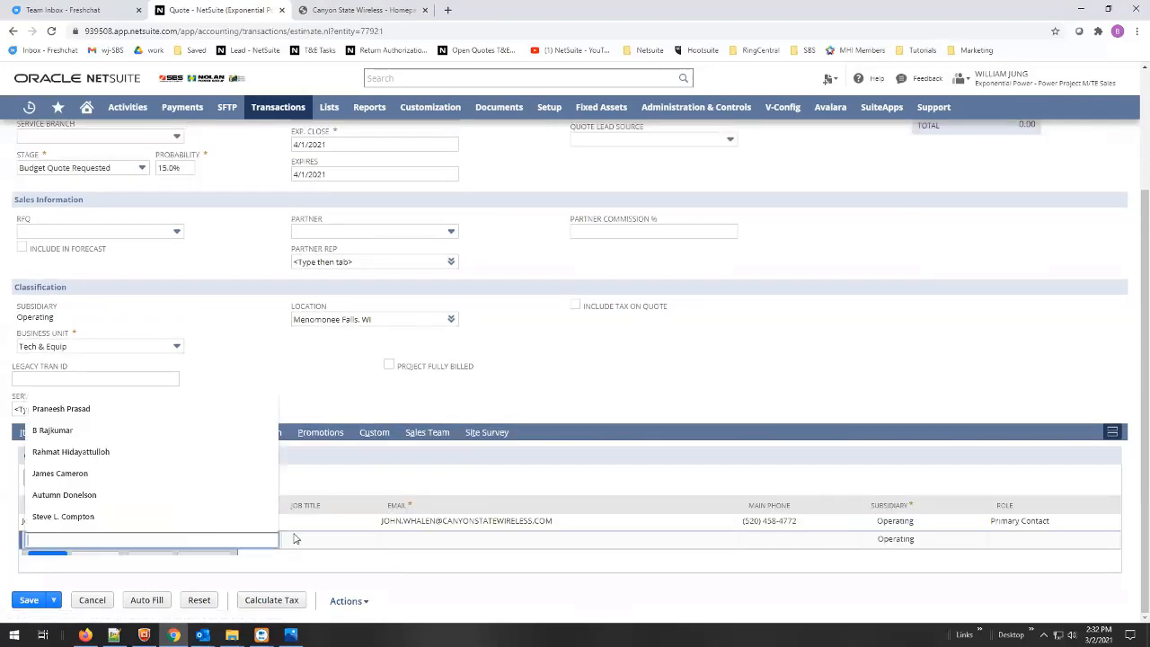
{"action": "left_click", "coordinate": [604, 539]}
{"action": "left_click", "coordinate": [551, 596]}
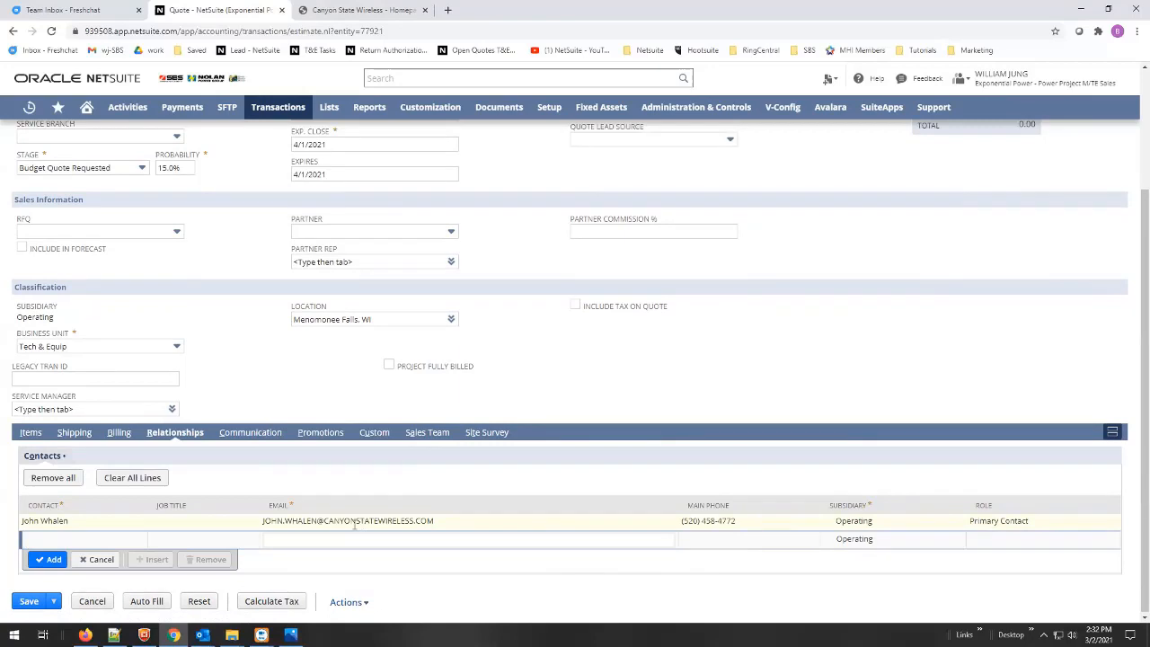
- Set the shipping lead time to 1 Week After Receipt of Order
{"action": "left_click", "coordinate": [74, 433]}
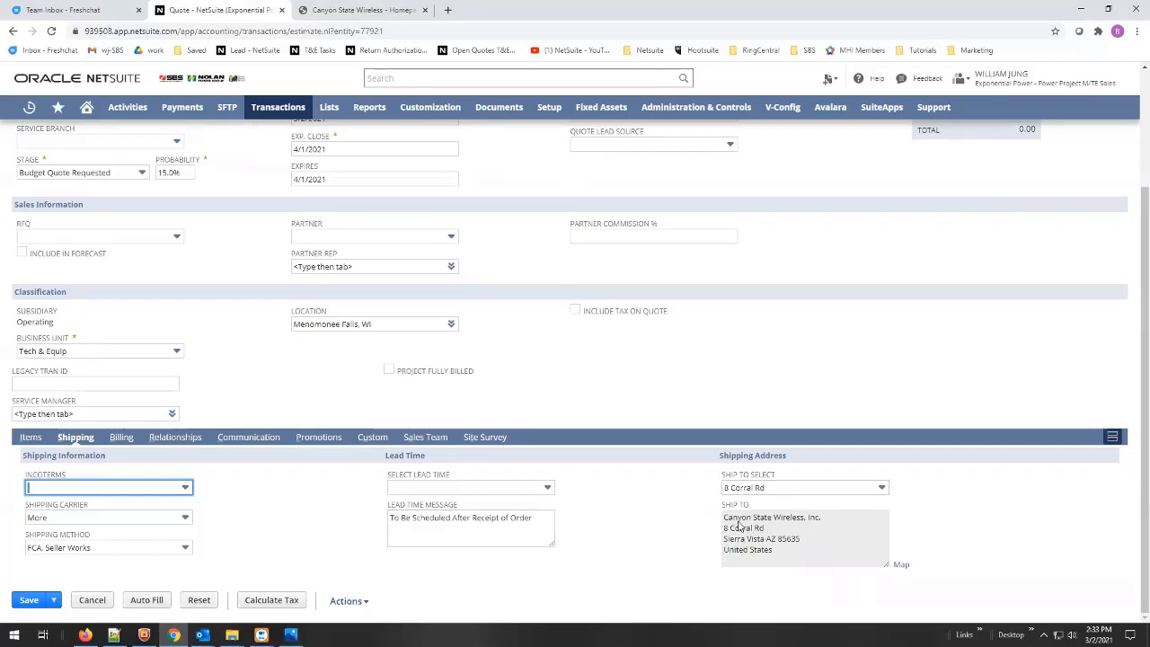
{"action": "left_click", "coordinate": [547, 489]}
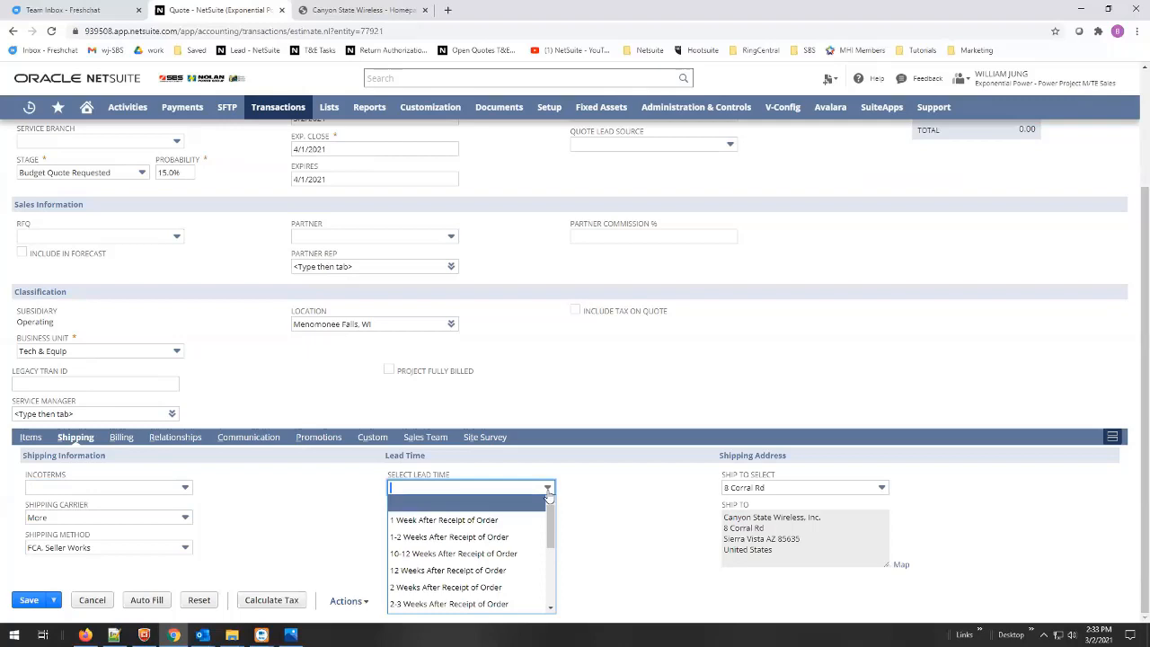
{"action": "left_click", "coordinate": [470, 521]}
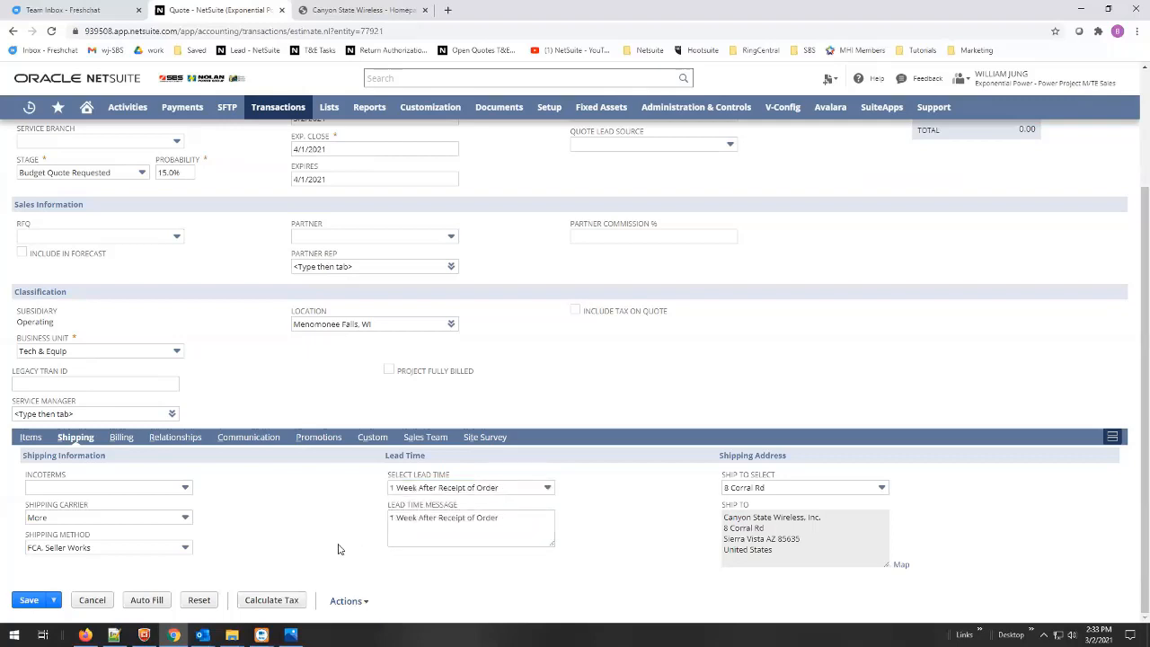
{"action": "left_click", "coordinate": [431, 487]}
{"action": "left_click", "coordinate": [454, 533]}
{"action": "left_click", "coordinate": [31, 438]}
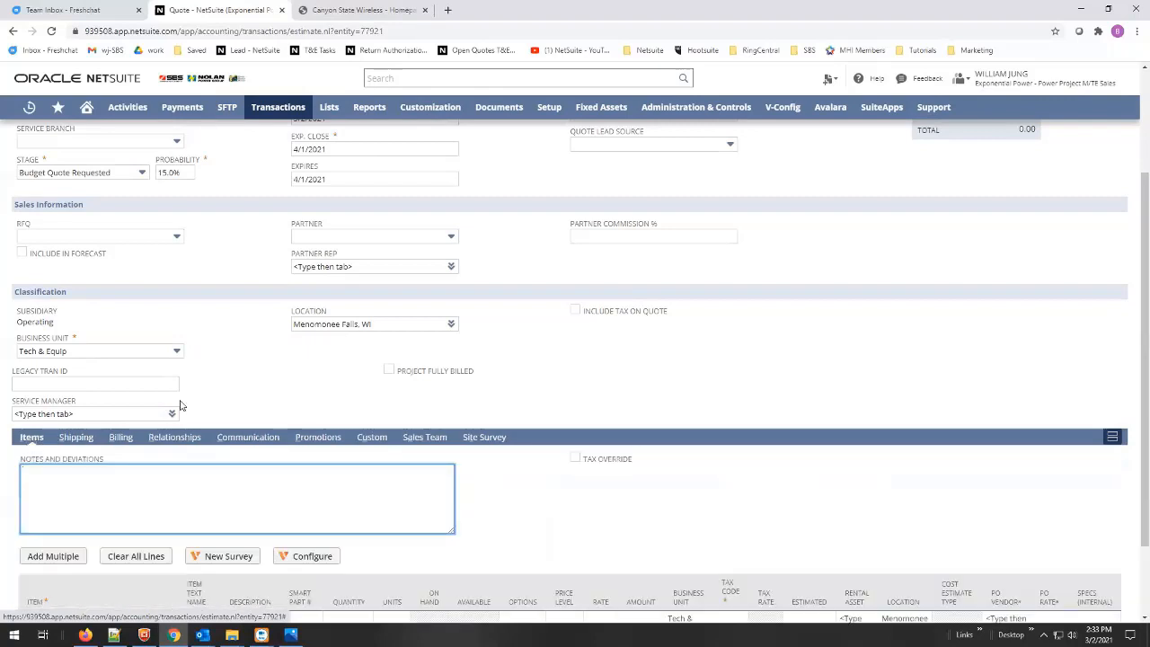
- Add SBS-6500 KIT as the first item line, quantity 1 at base price 4,995.00
{"action": "scroll", "coordinate": [516, 377], "scroll_direction": "up", "scroll_amount": 3}
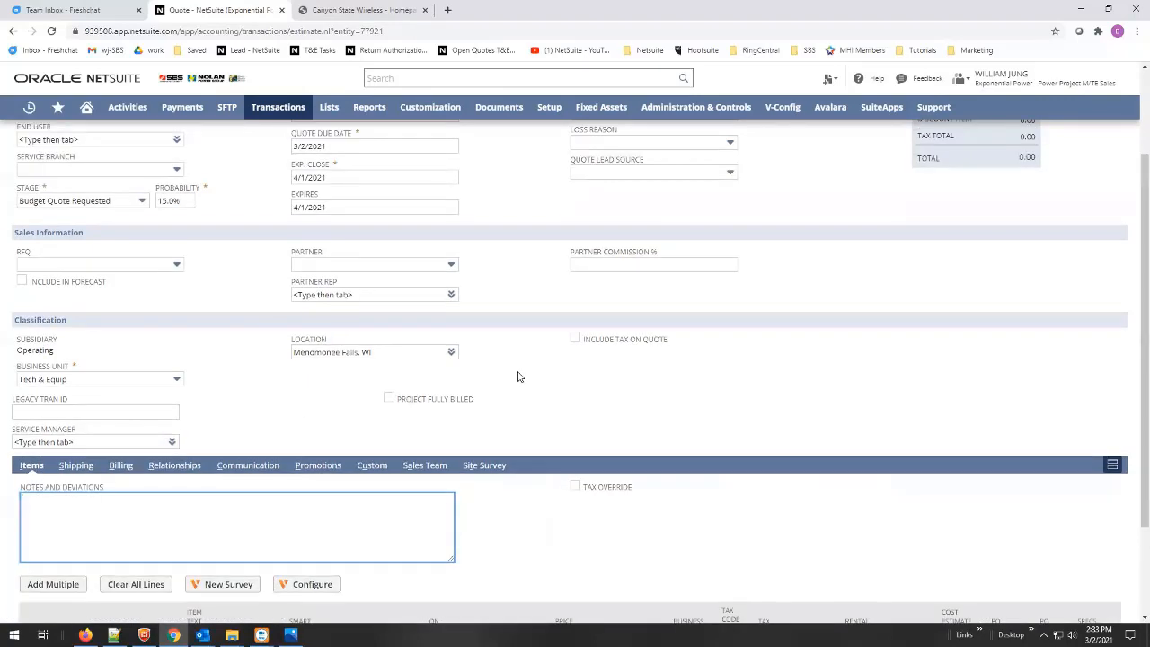
{"action": "left_click", "coordinate": [344, 208]}
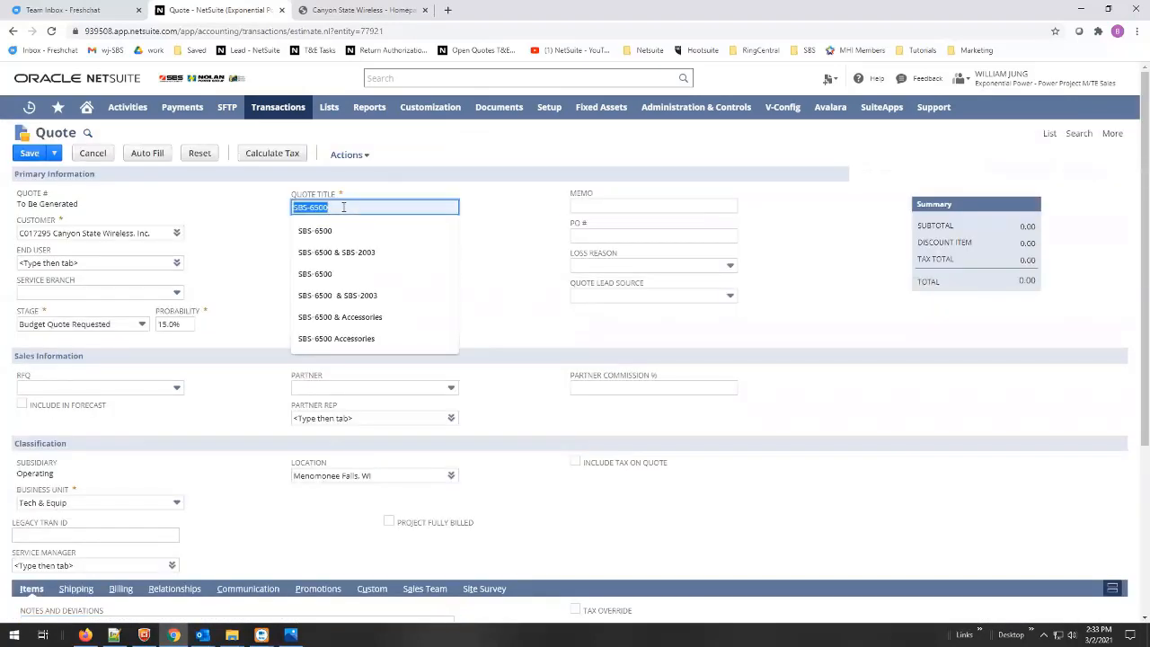
{"action": "left_click", "coordinate": [238, 319]}
{"action": "scroll", "coordinate": [236, 338], "scroll_direction": "down", "scroll_amount": 3}
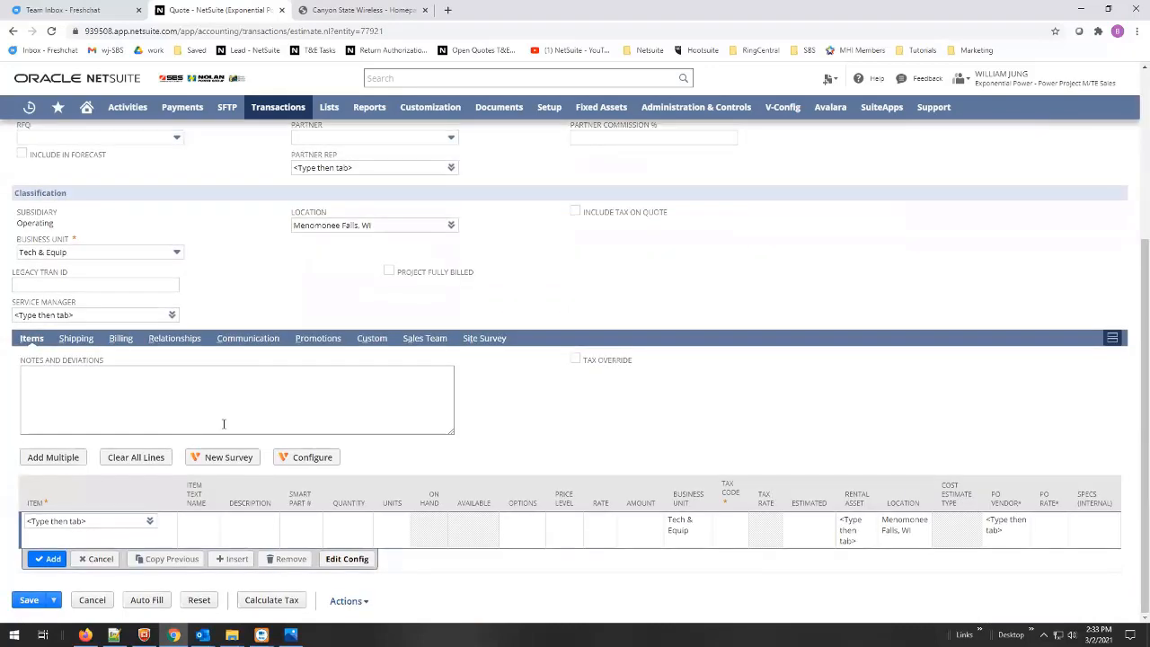
{"action": "left_click", "coordinate": [55, 518]}
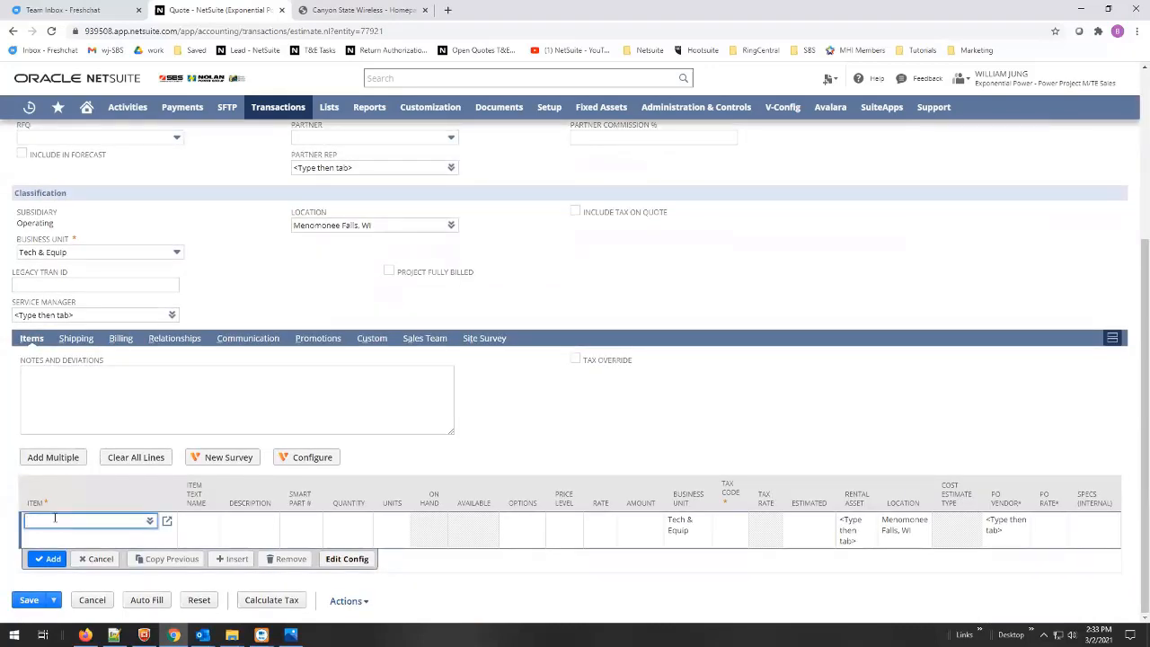
{"action": "type", "text": "SBS-6500"}
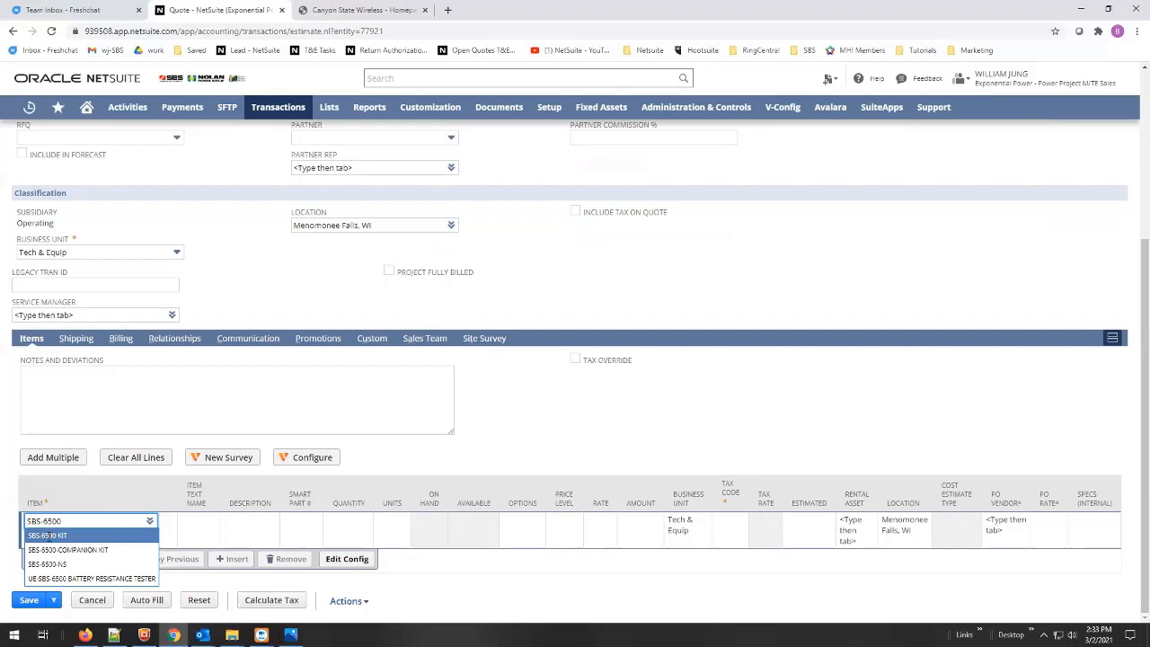
{"action": "left_click", "coordinate": [48, 538]}
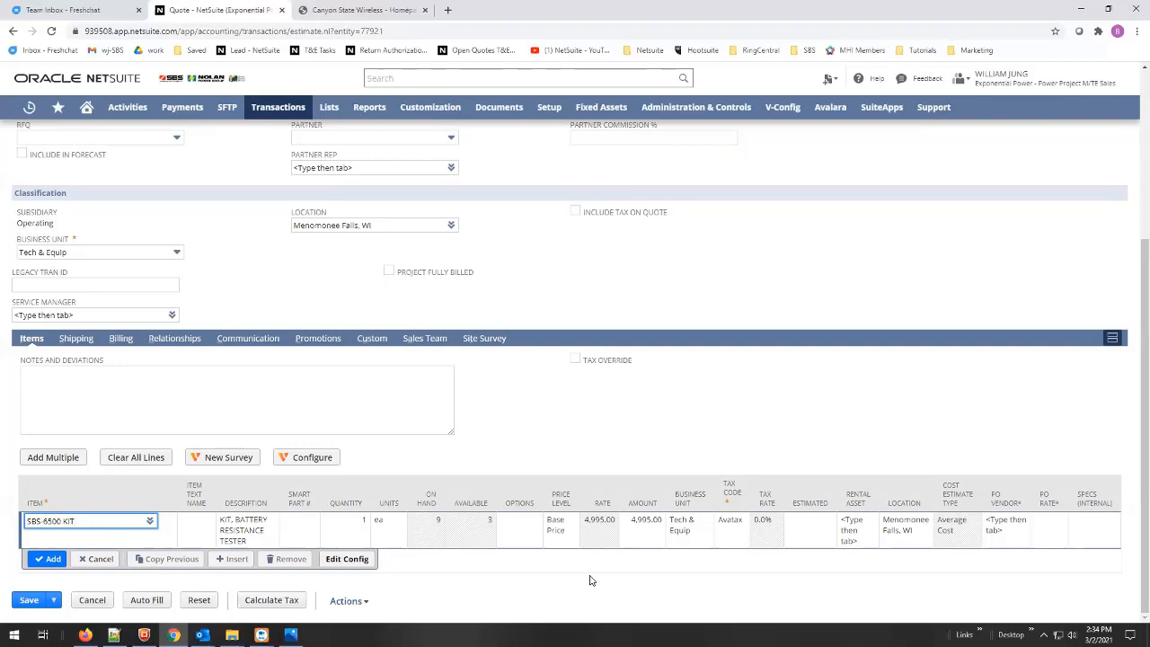
{"action": "left_click", "coordinate": [561, 528]}
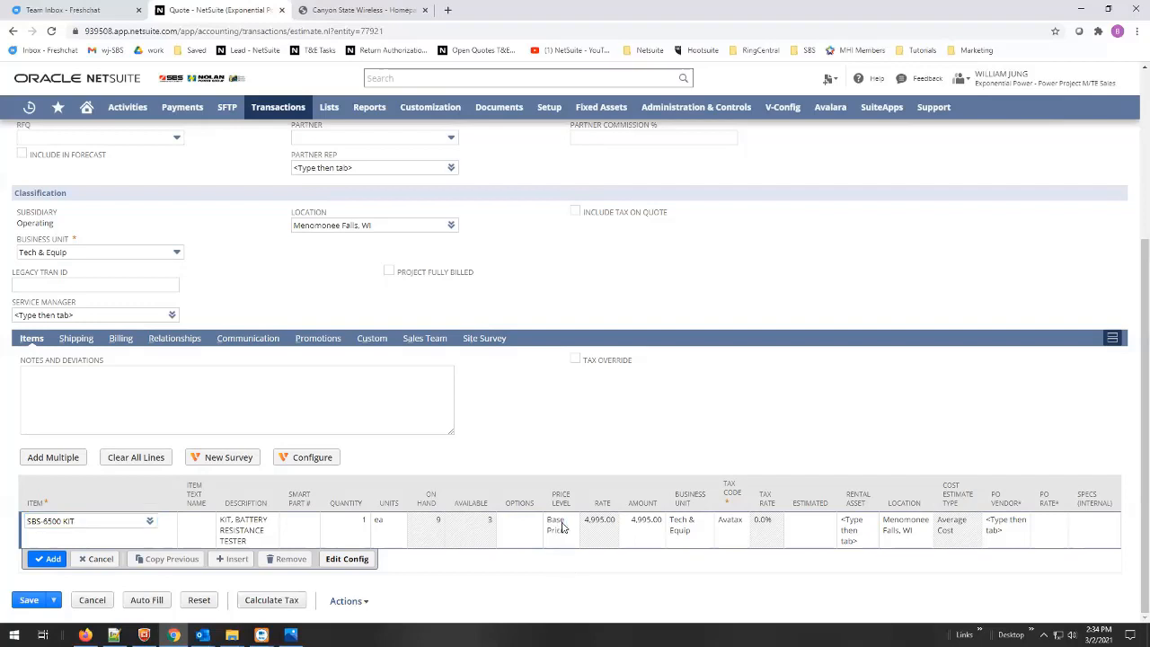
{"action": "left_click", "coordinate": [559, 528]}
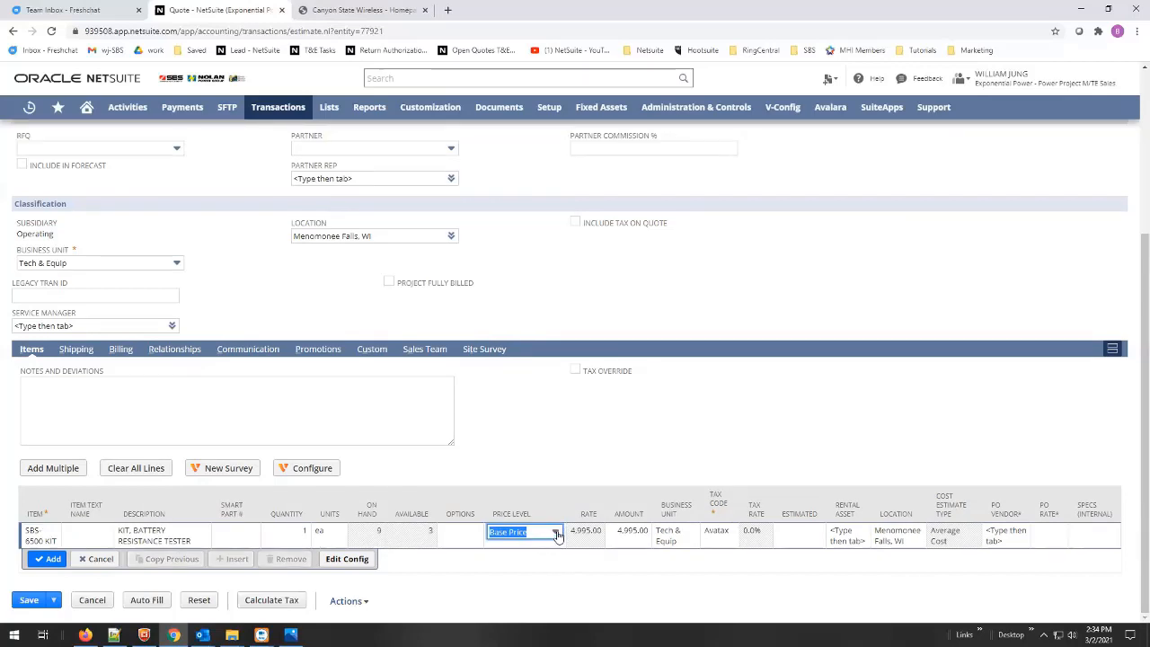
- Apply the 10% Discount price level to the kit line and commit it at 4,495.50
{"action": "left_click", "coordinate": [556, 533]}
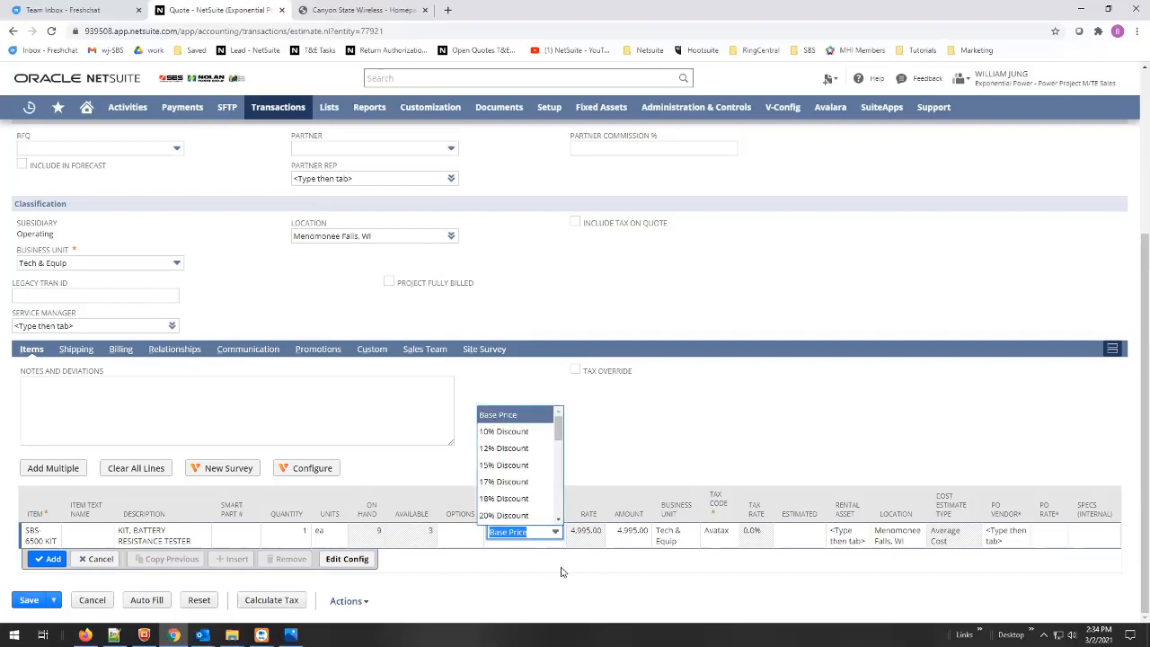
{"action": "left_click", "coordinate": [783, 557]}
{"action": "key", "text": "alt+Tab"}
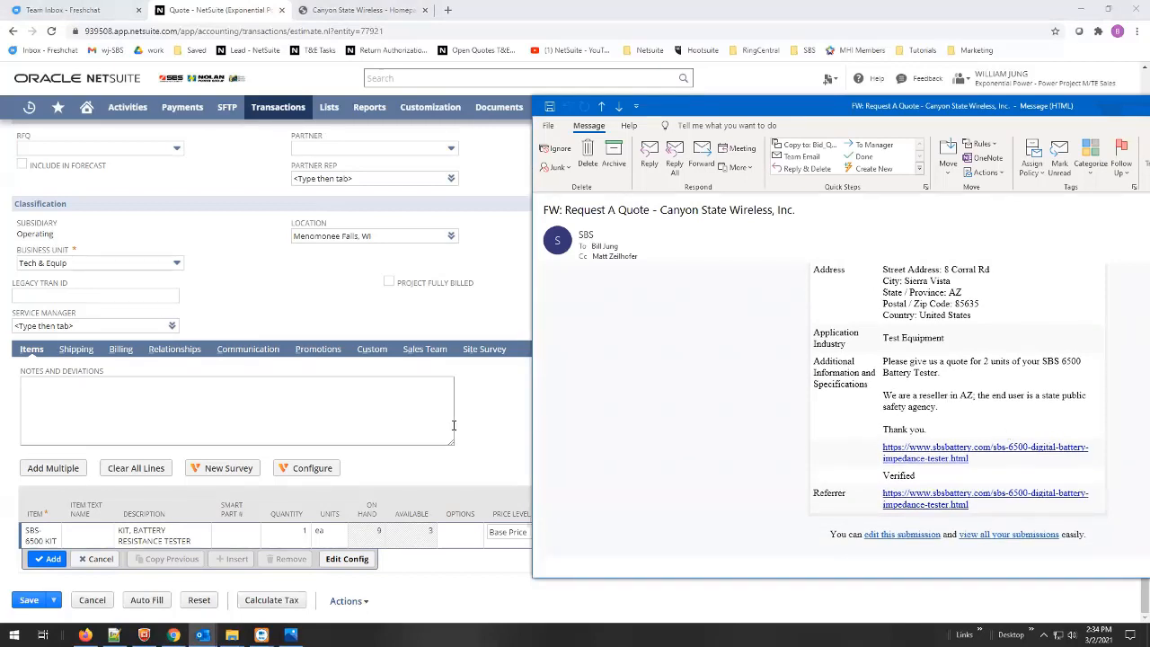
{"action": "left_click", "coordinate": [501, 427]}
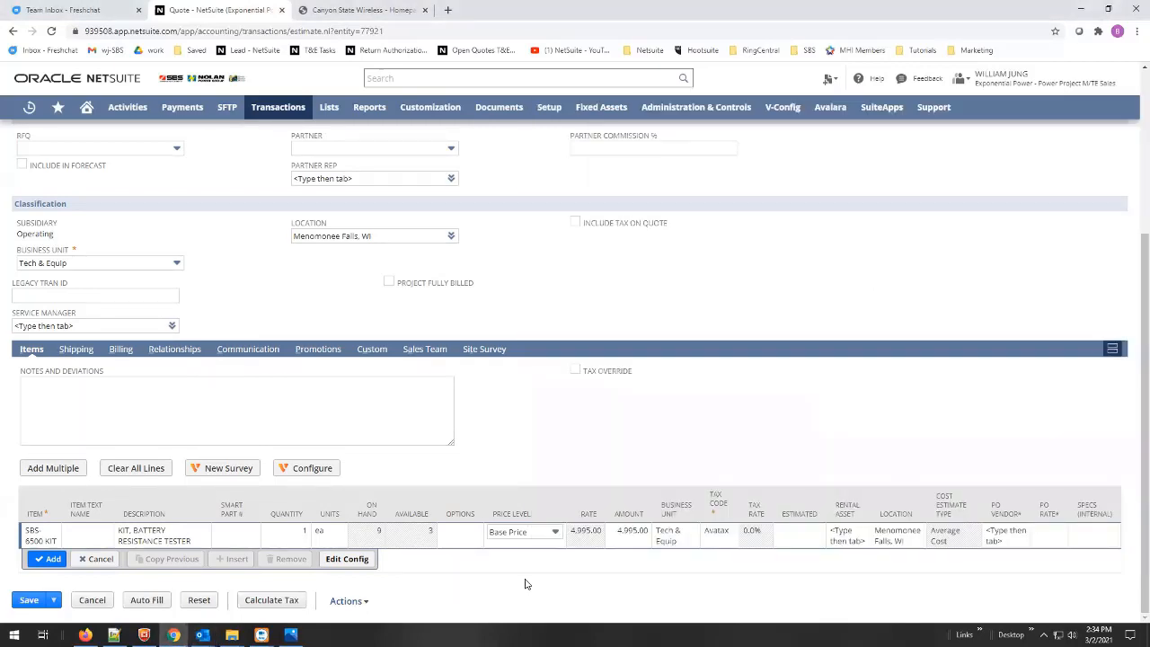
{"action": "left_click", "coordinate": [555, 533]}
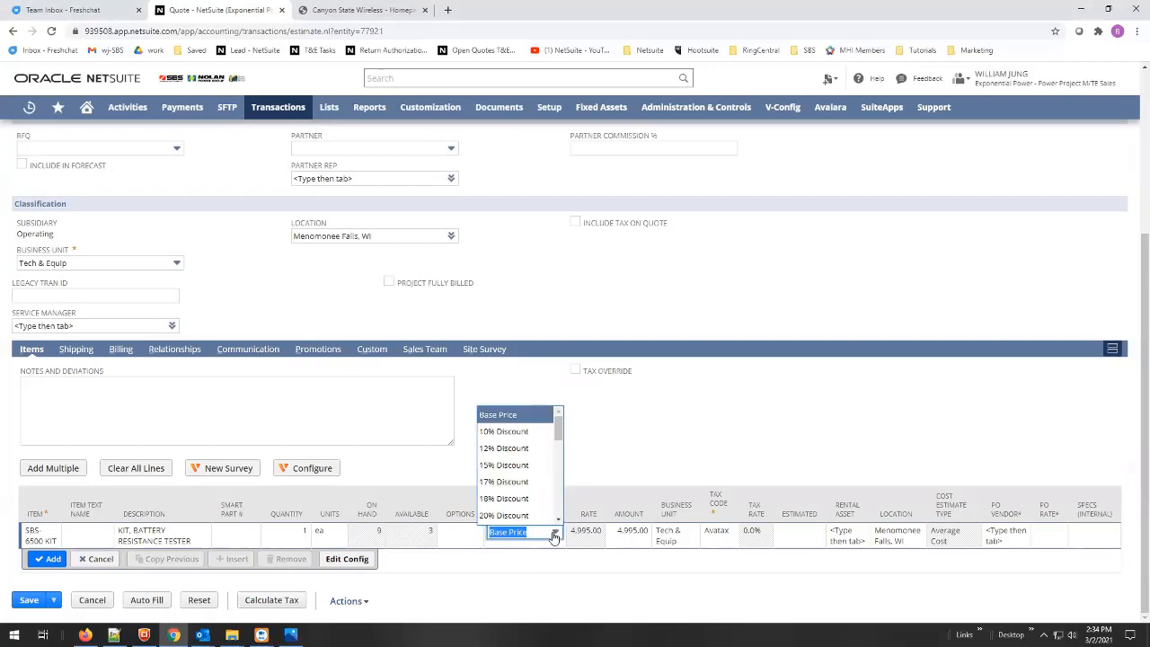
{"action": "left_click", "coordinate": [522, 434]}
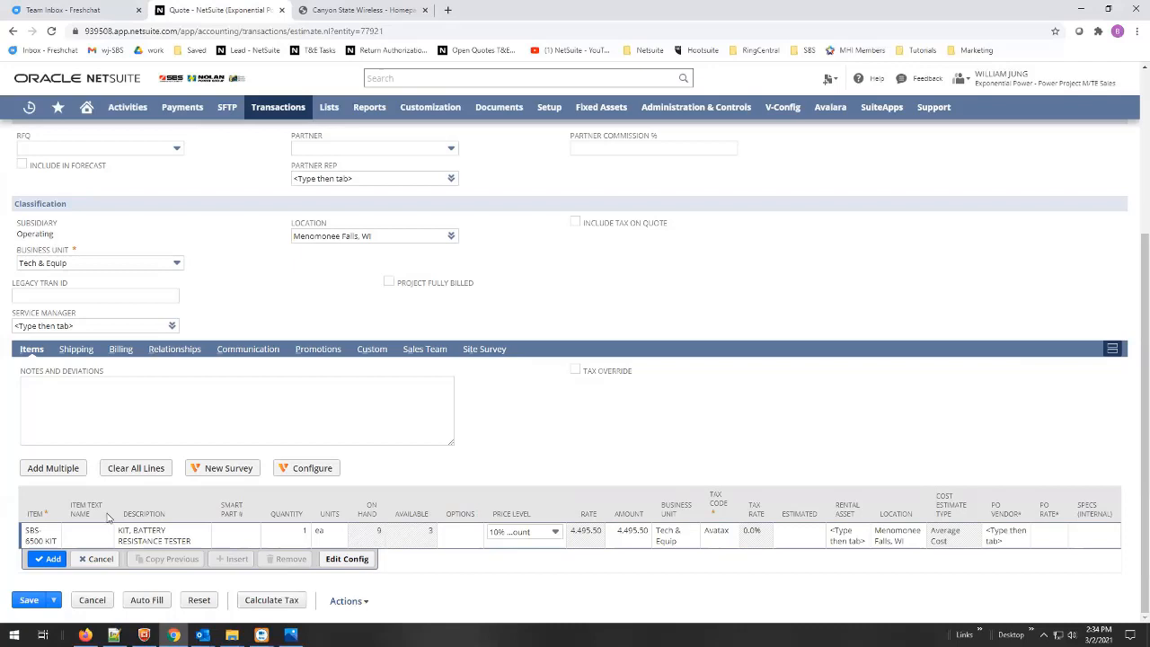
{"action": "left_click", "coordinate": [49, 560]}
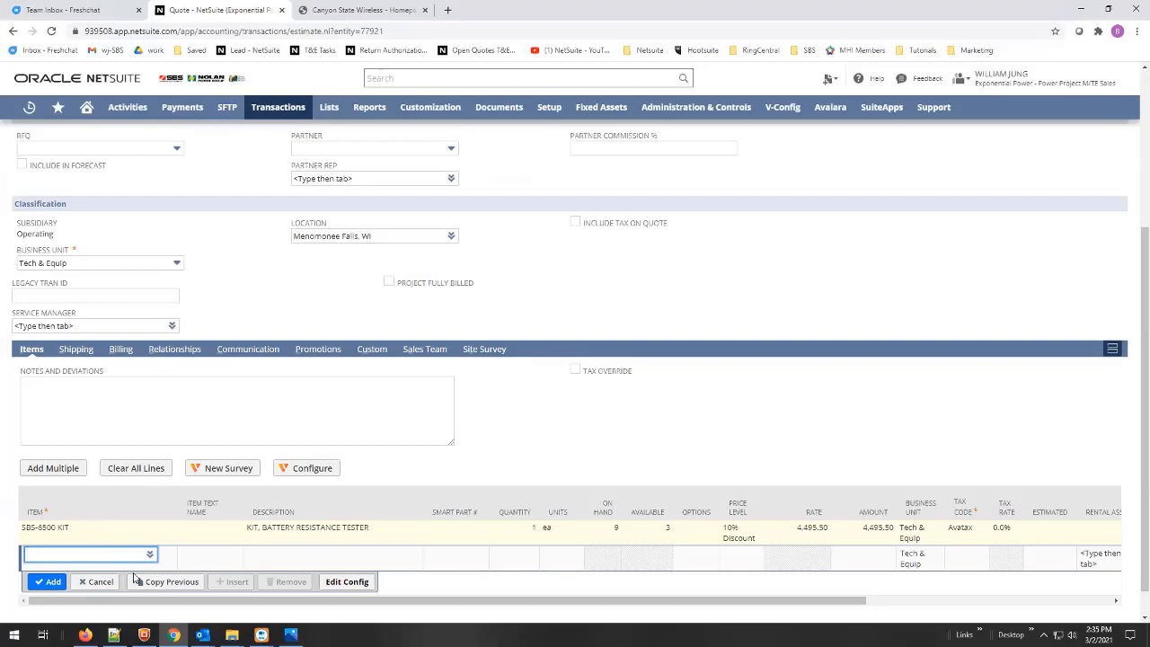
- Copy 'Description' from the Shipping_Pricing_Info_and_Requests.txt snippets and set it as the new line's item
{"action": "left_click", "coordinate": [114, 635]}
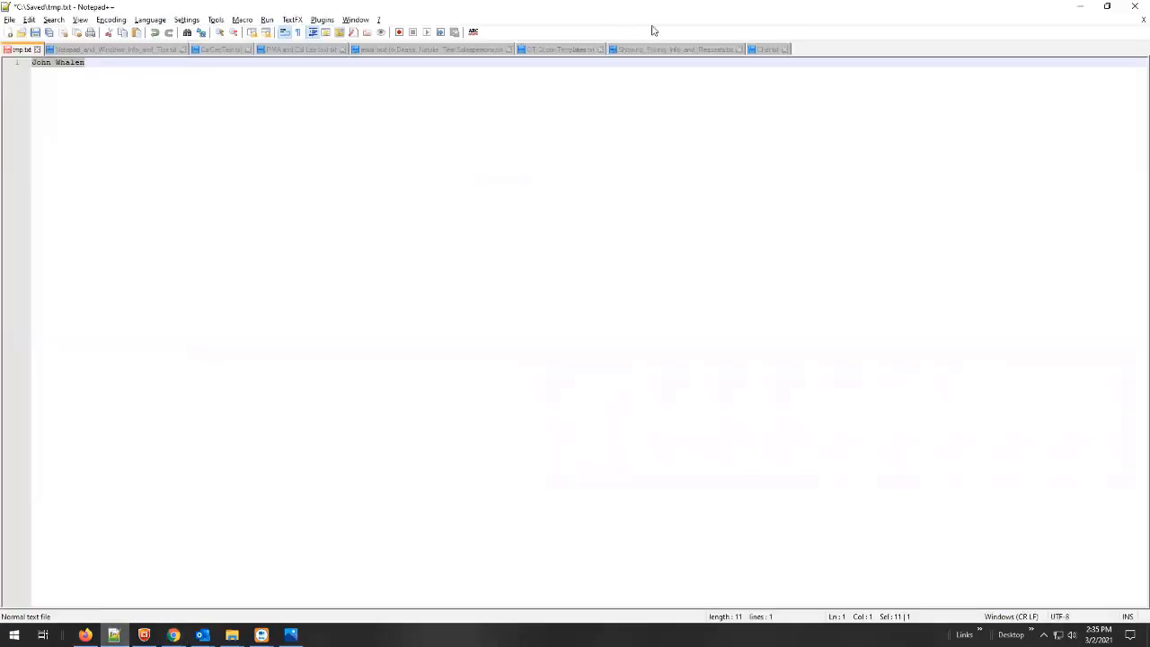
{"action": "left_click", "coordinate": [676, 51]}
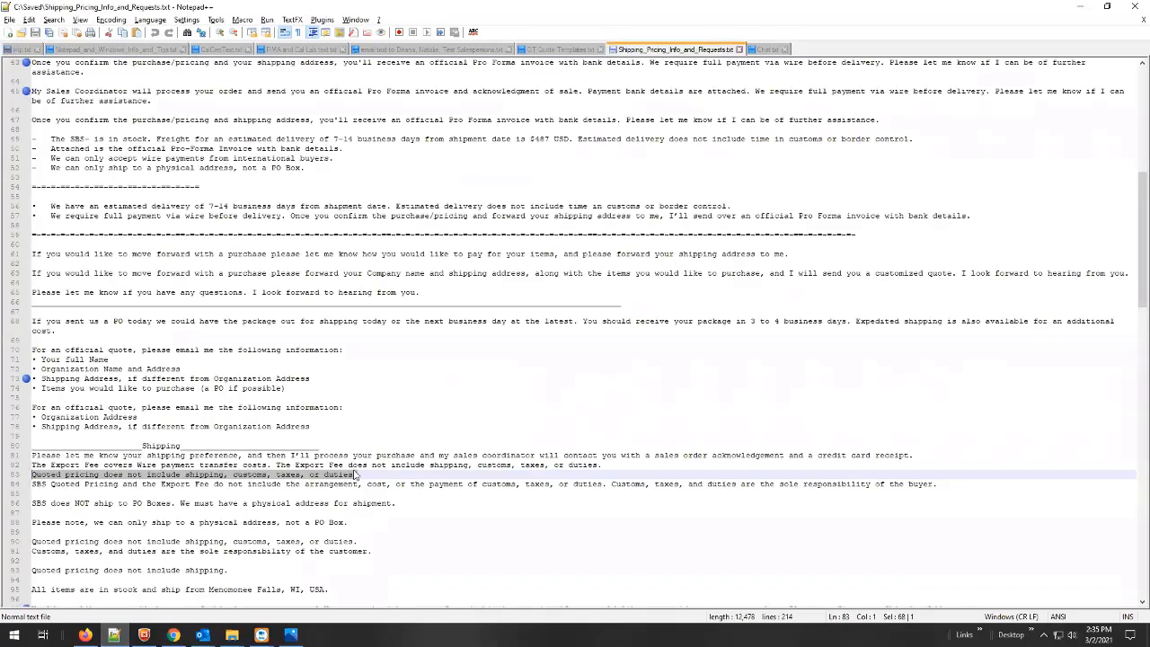
{"action": "scroll", "coordinate": [356, 477], "scroll_direction": "down", "scroll_amount": 9}
{"action": "scroll", "coordinate": [356, 476], "scroll_direction": "down", "scroll_amount": 15}
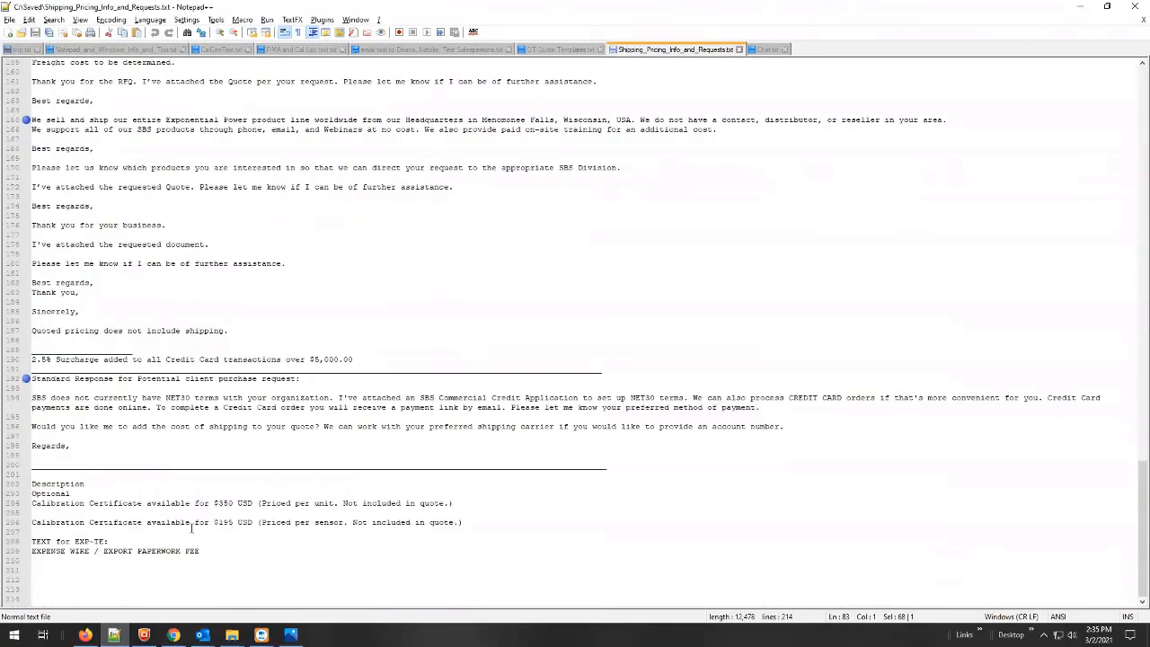
{"action": "left_click_drag", "start_coordinate": [84, 485], "coordinate": [20, 486]}
{"action": "key", "text": "ctrl+c"}
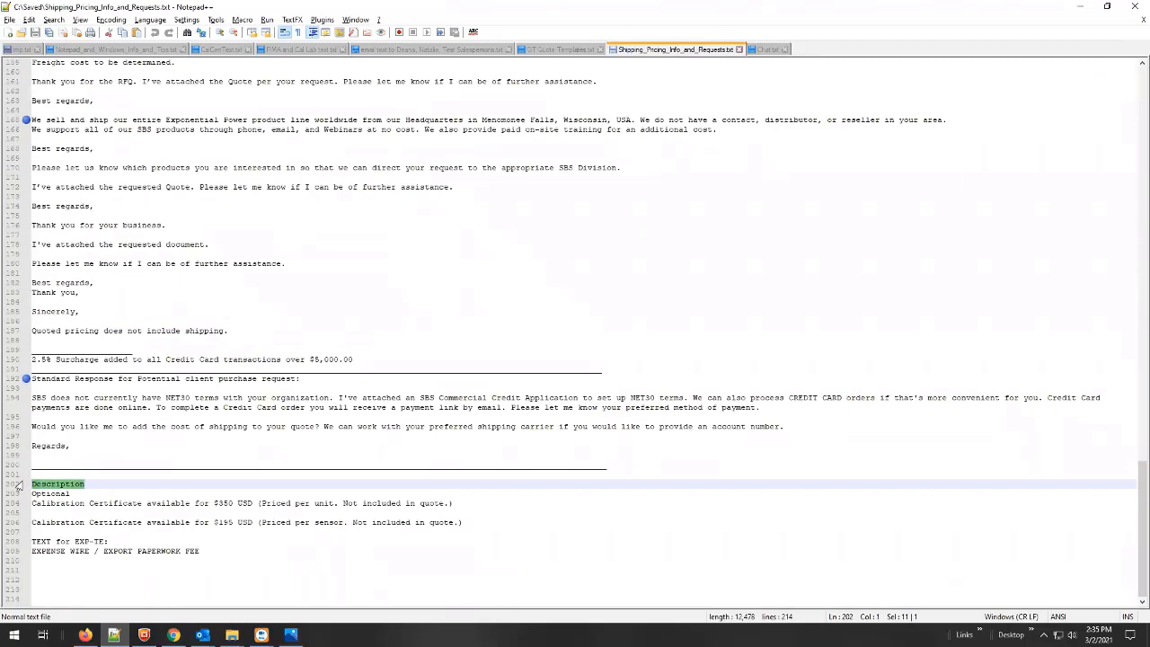
{"action": "key", "text": "alt+Tab"}
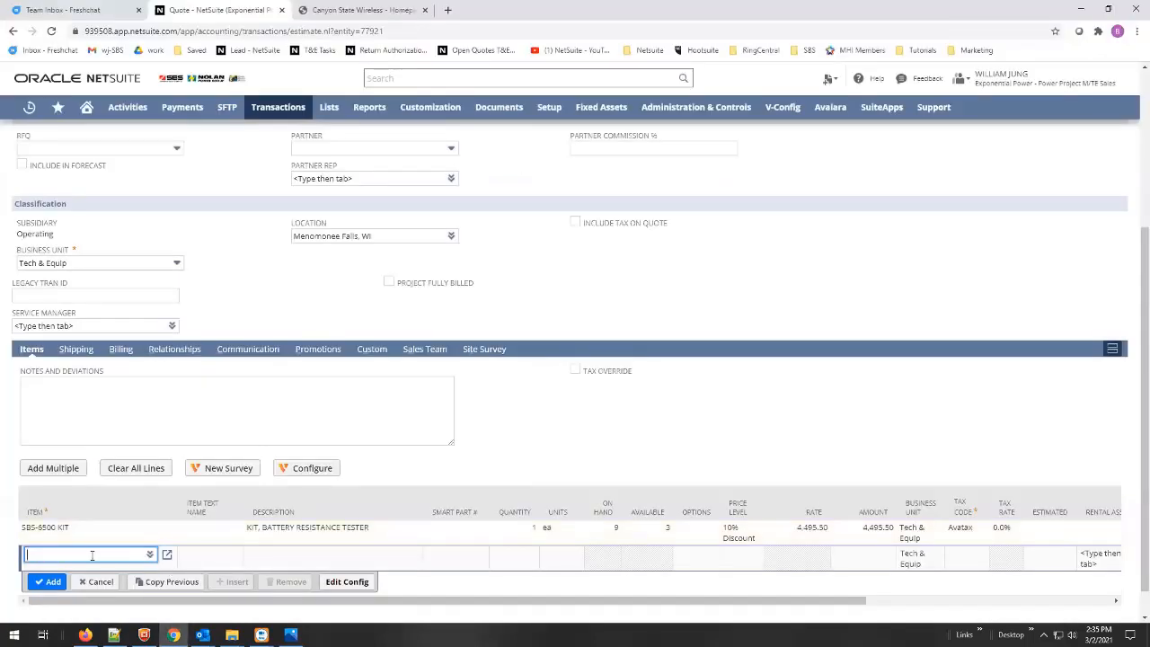
{"action": "key", "text": "ctrl+v"}
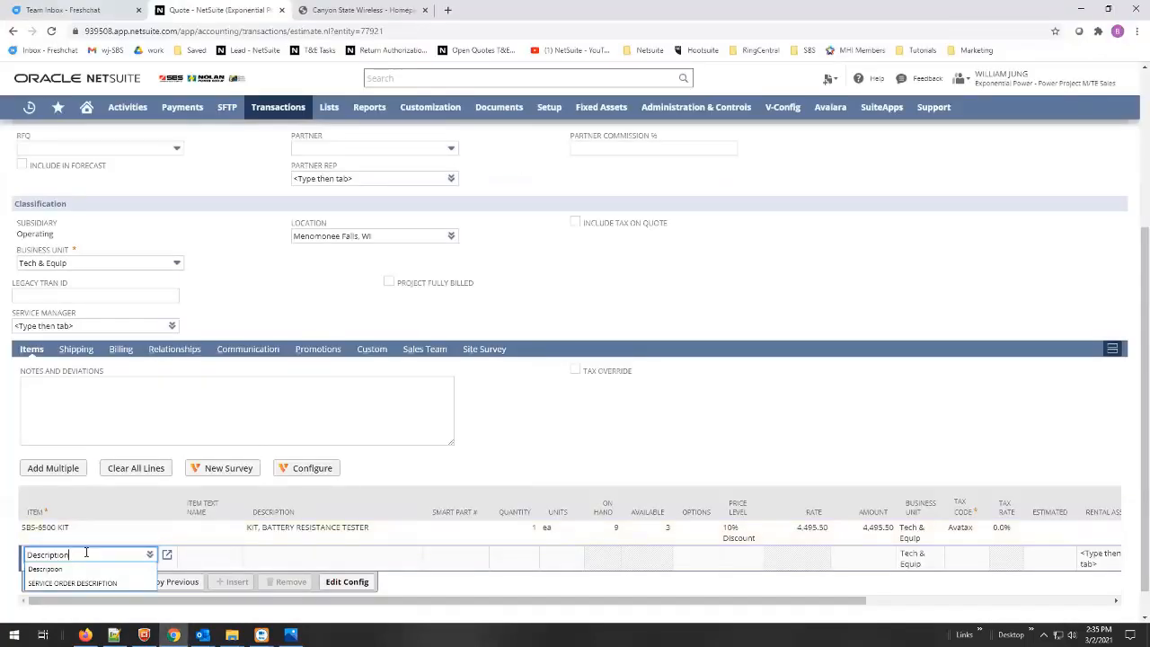
{"action": "left_click", "coordinate": [52, 569]}
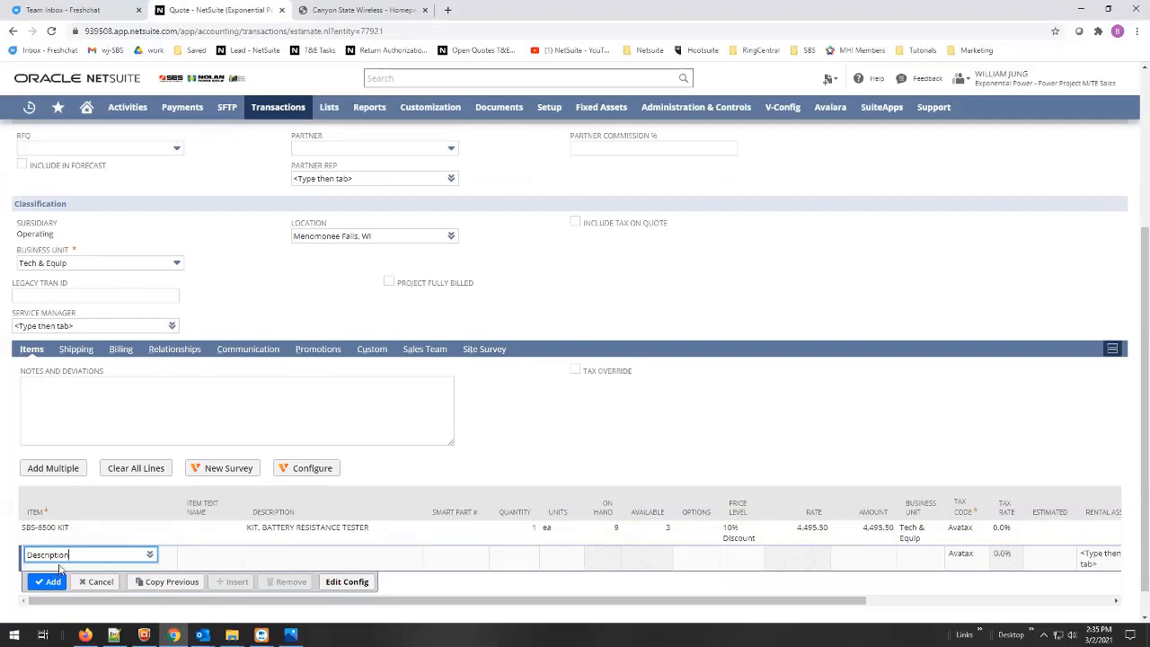
{"action": "left_click", "coordinate": [216, 555]}
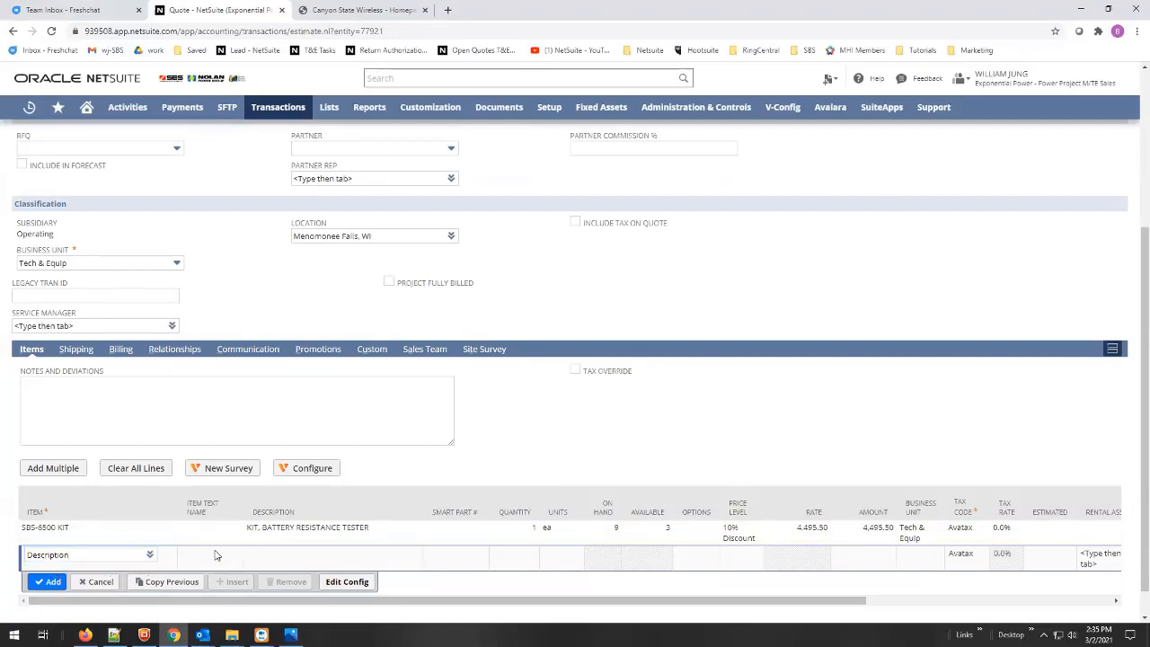
- Paste Optional as the line's item text name
{"action": "left_click", "coordinate": [290, 555]}
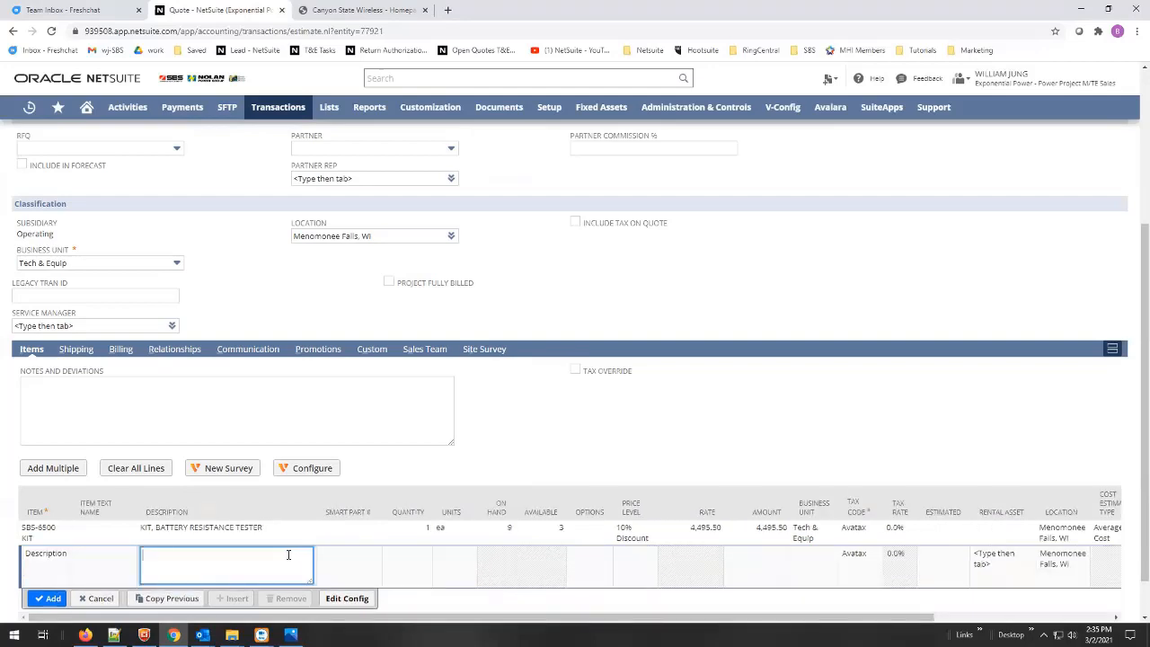
{"action": "key", "text": "alt+Tab"}
{"action": "left_click_drag", "start_coordinate": [72, 494], "coordinate": [15, 500]}
{"action": "key", "text": "ctrl+c"}
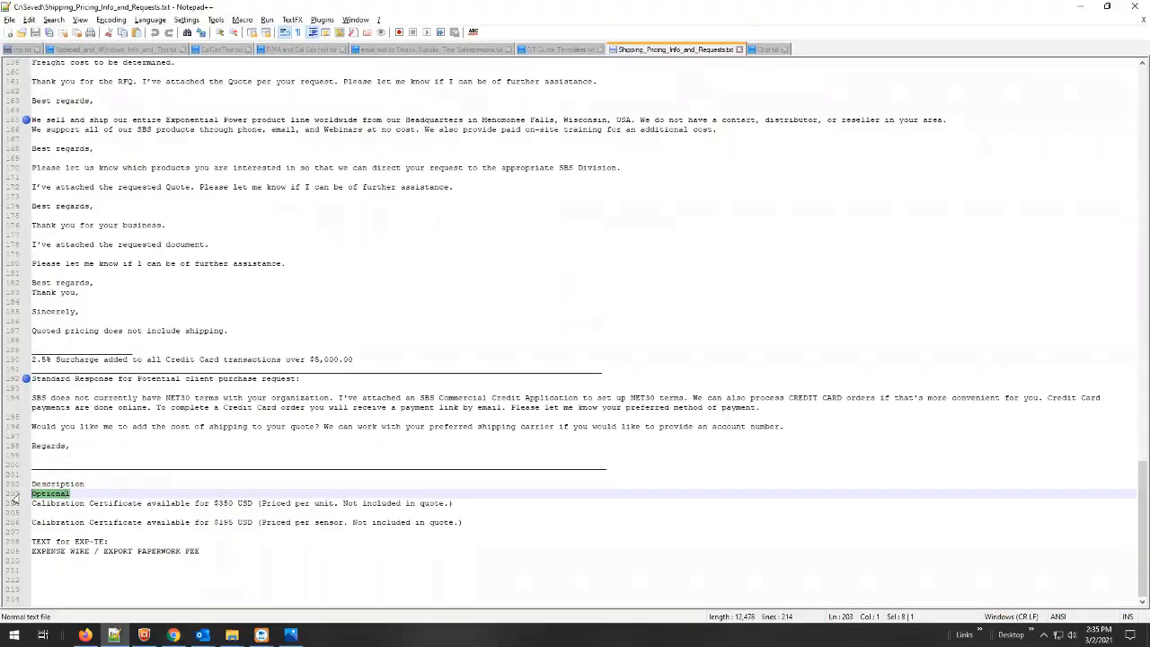
{"action": "key", "text": "alt+Tab"}
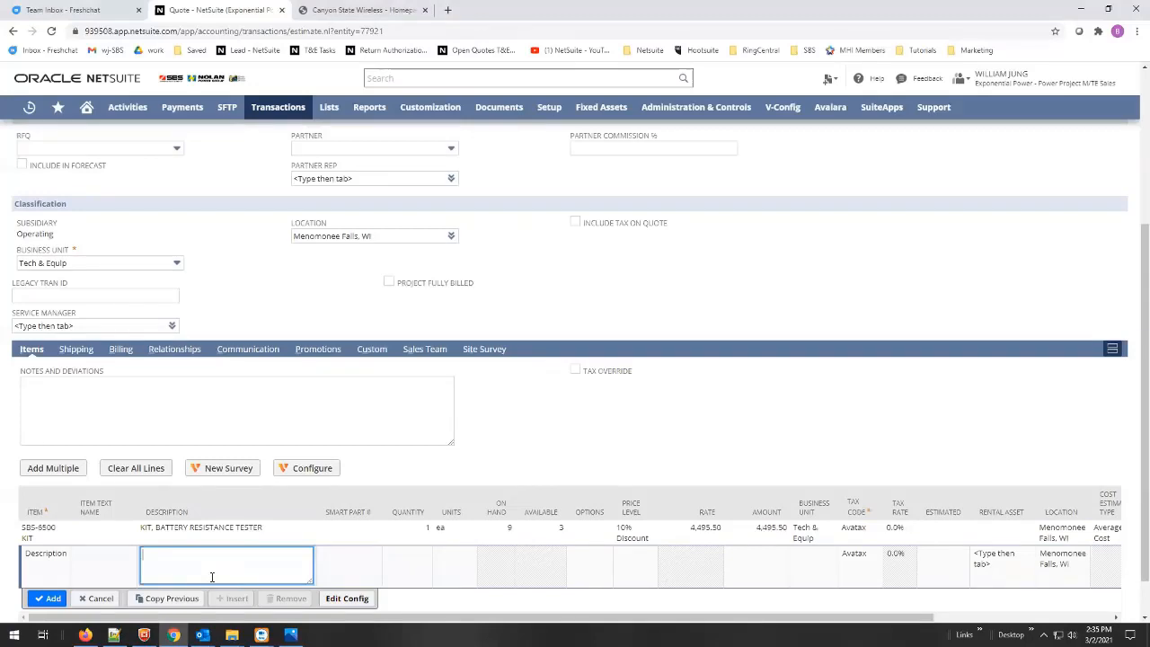
{"action": "key", "text": "ctrl+v"}
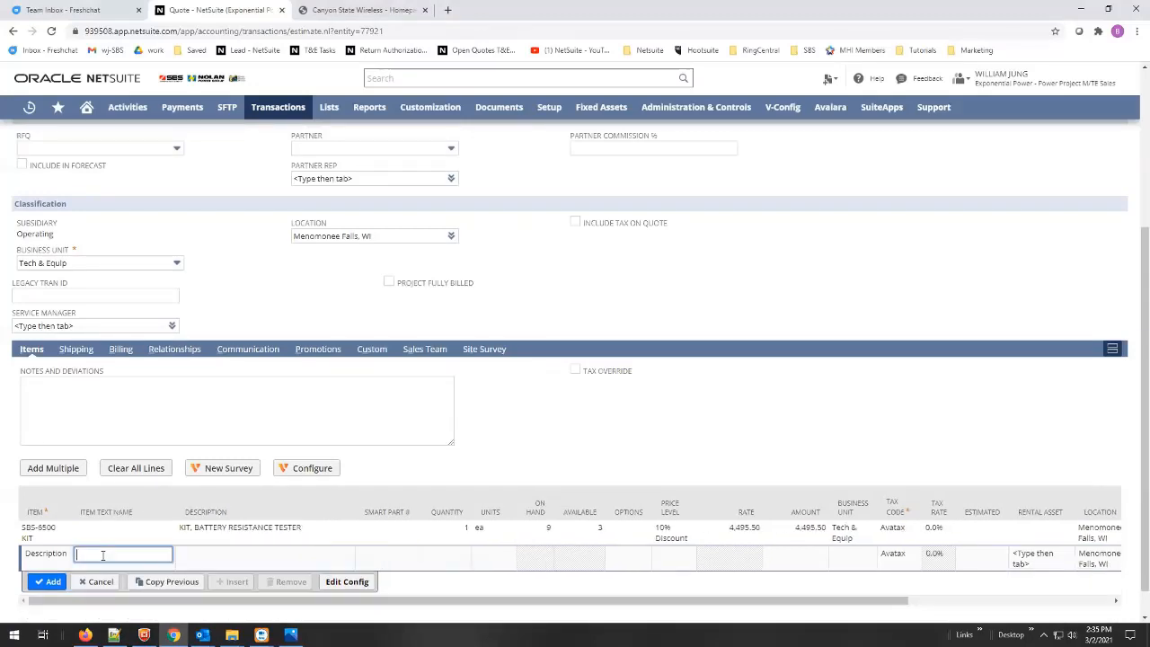
- Paste the $350 calibration certificate note as the description and add the line
{"action": "left_click", "coordinate": [216, 559]}
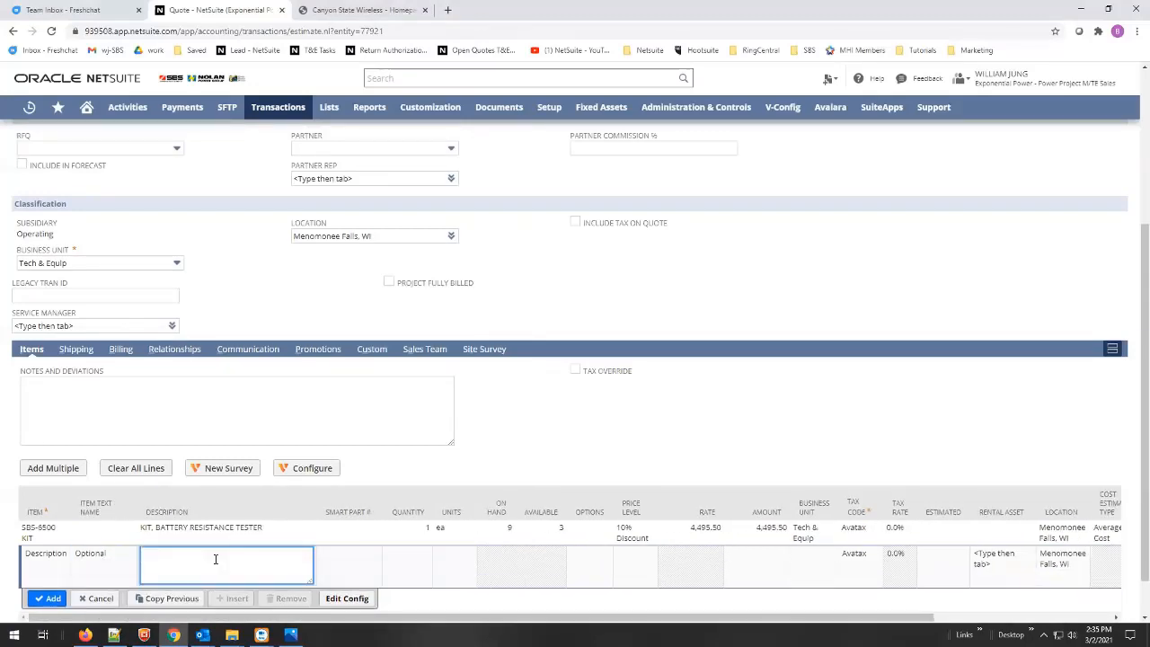
{"action": "key", "text": "alt+Tab"}
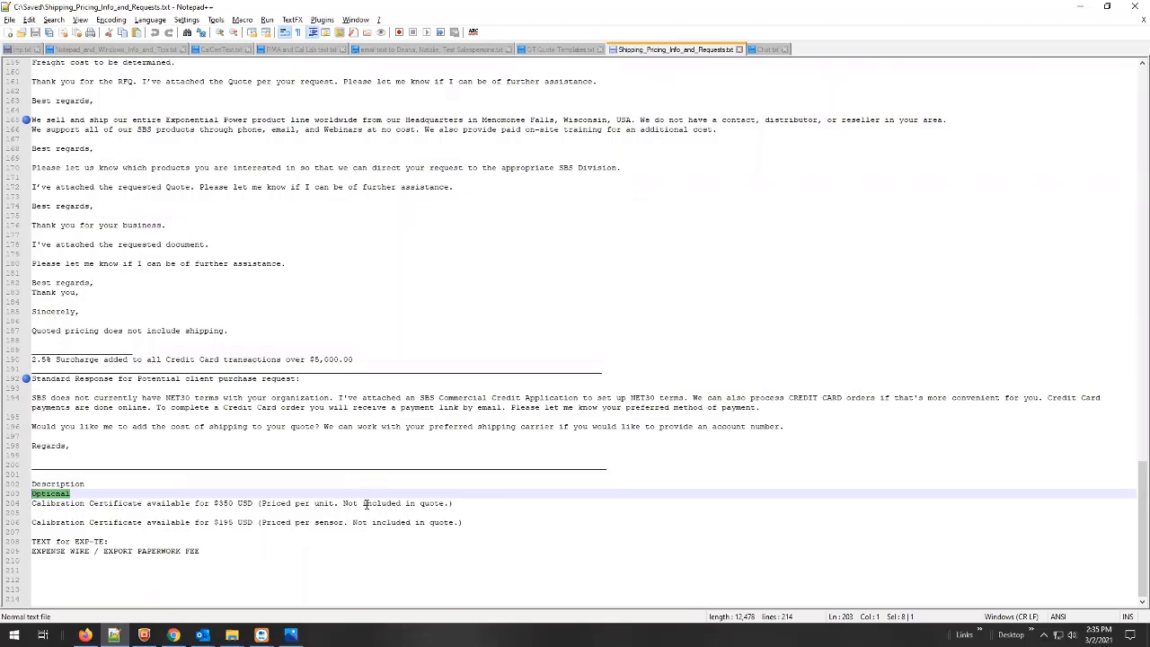
{"action": "left_click_drag", "start_coordinate": [456, 505], "coordinate": [14, 506]}
{"action": "key", "text": "ctrl+c"}
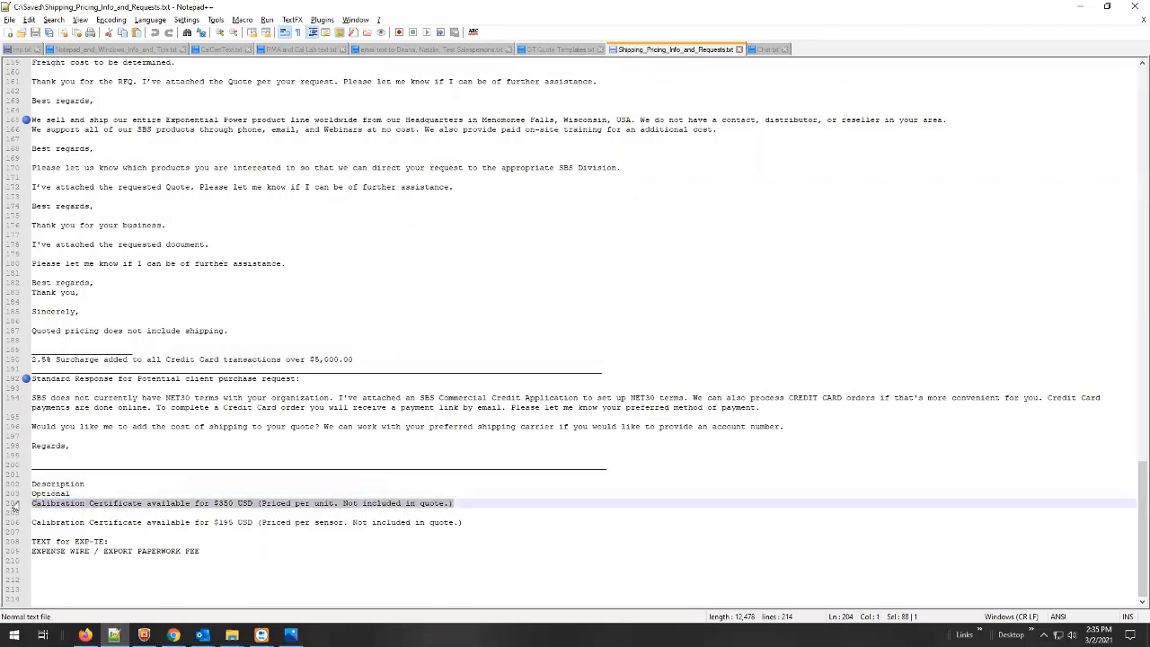
{"action": "key", "text": "alt+Tab"}
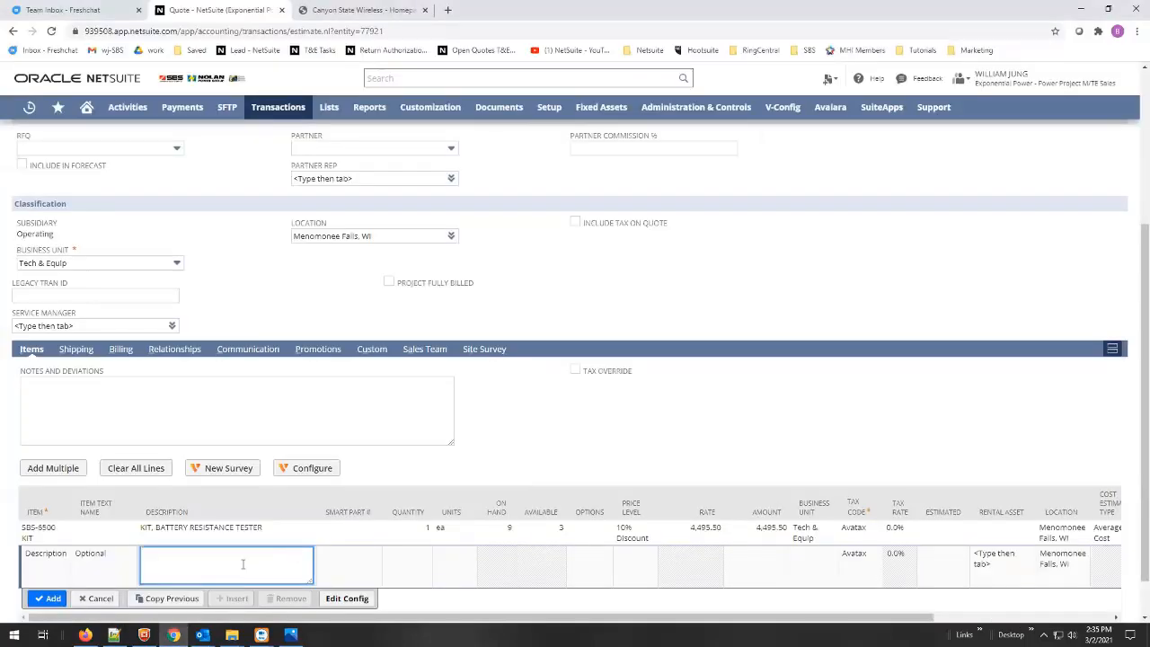
{"action": "key", "text": "ctrl+v"}
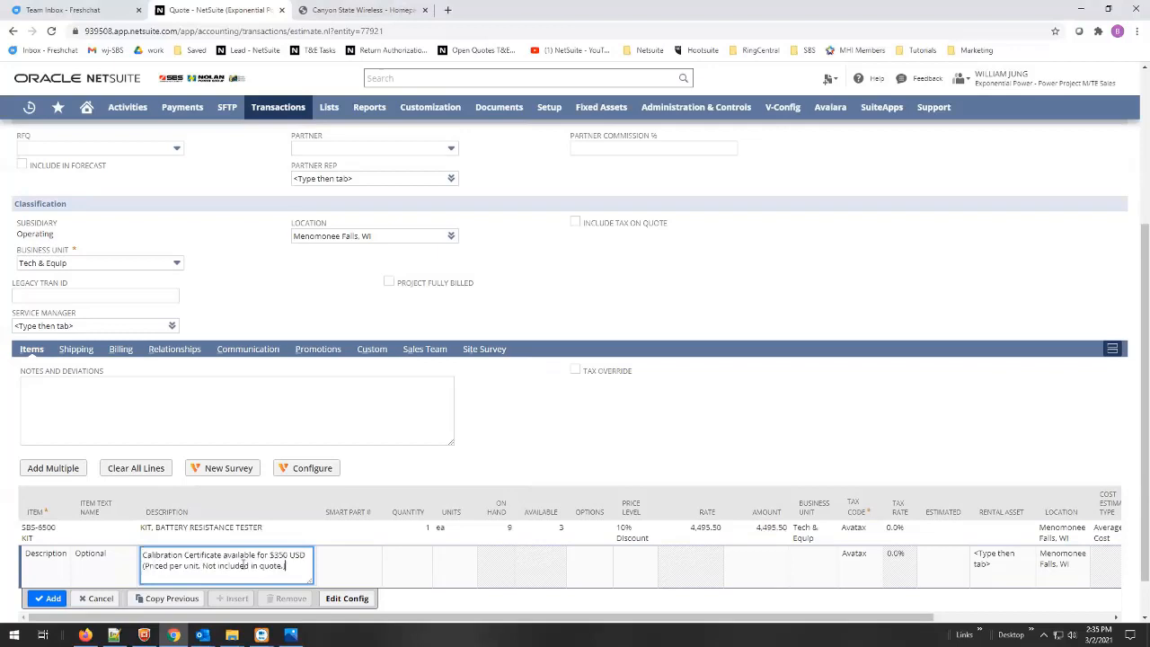
{"action": "left_click", "coordinate": [50, 600]}
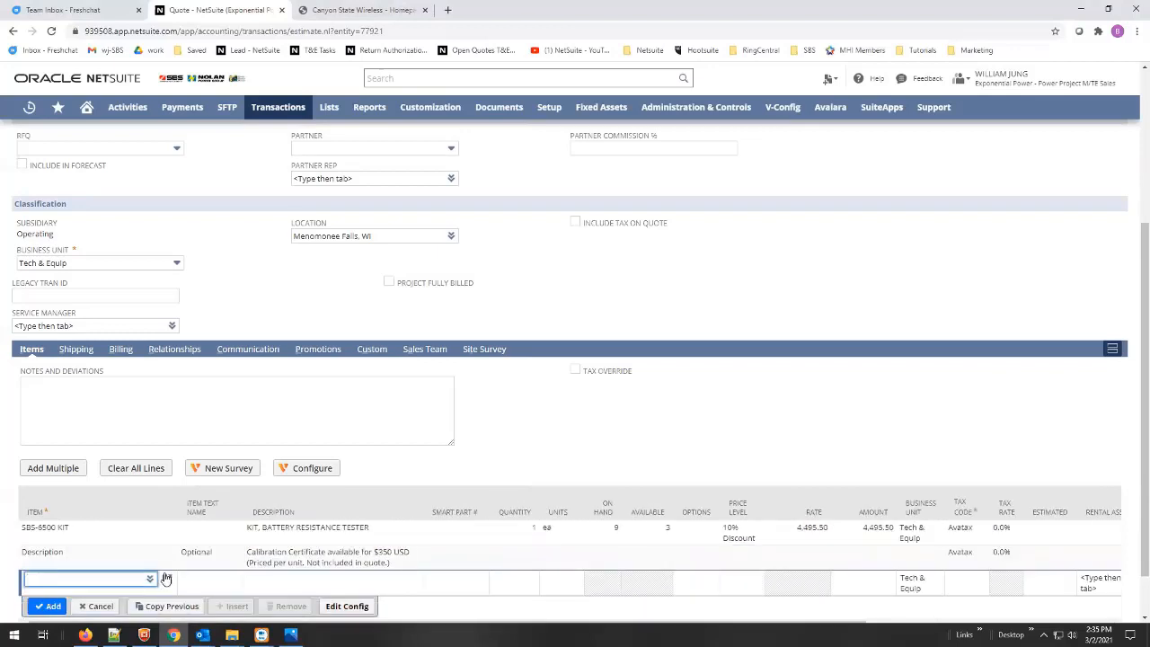
{"action": "scroll", "coordinate": [838, 335], "scroll_direction": "up", "scroll_amount": 4}
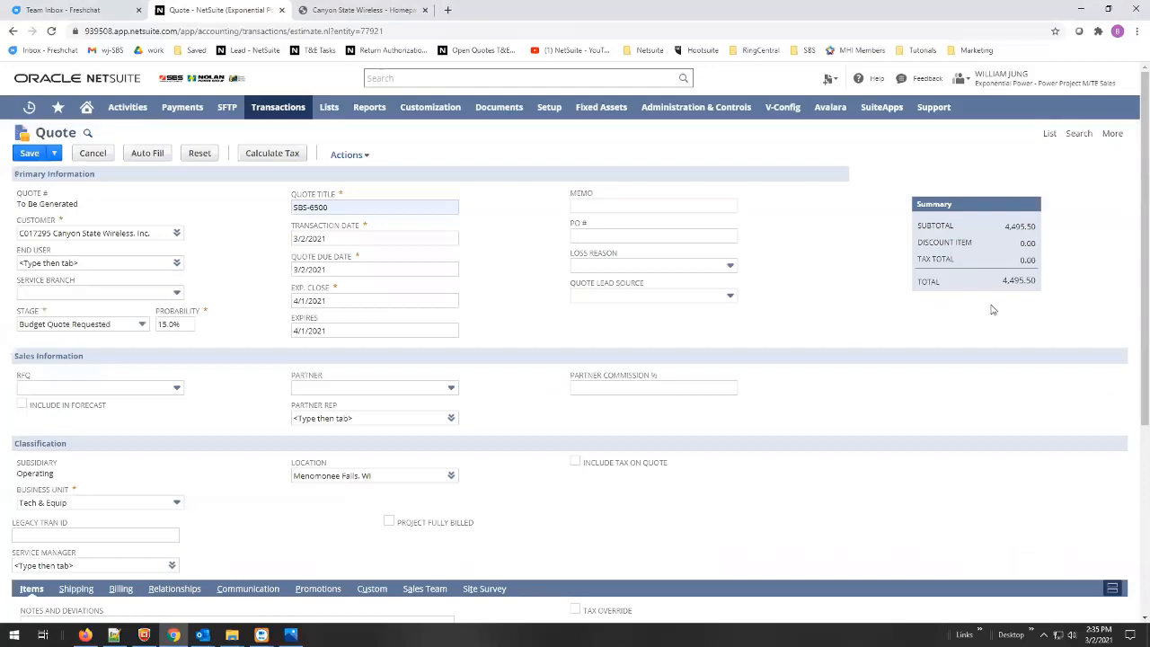
- Cancel the half-entered TE-CAL item line and bring up the 'FW: Request A Quote' email
{"action": "scroll", "coordinate": [802, 403], "scroll_direction": "down", "scroll_amount": 5}
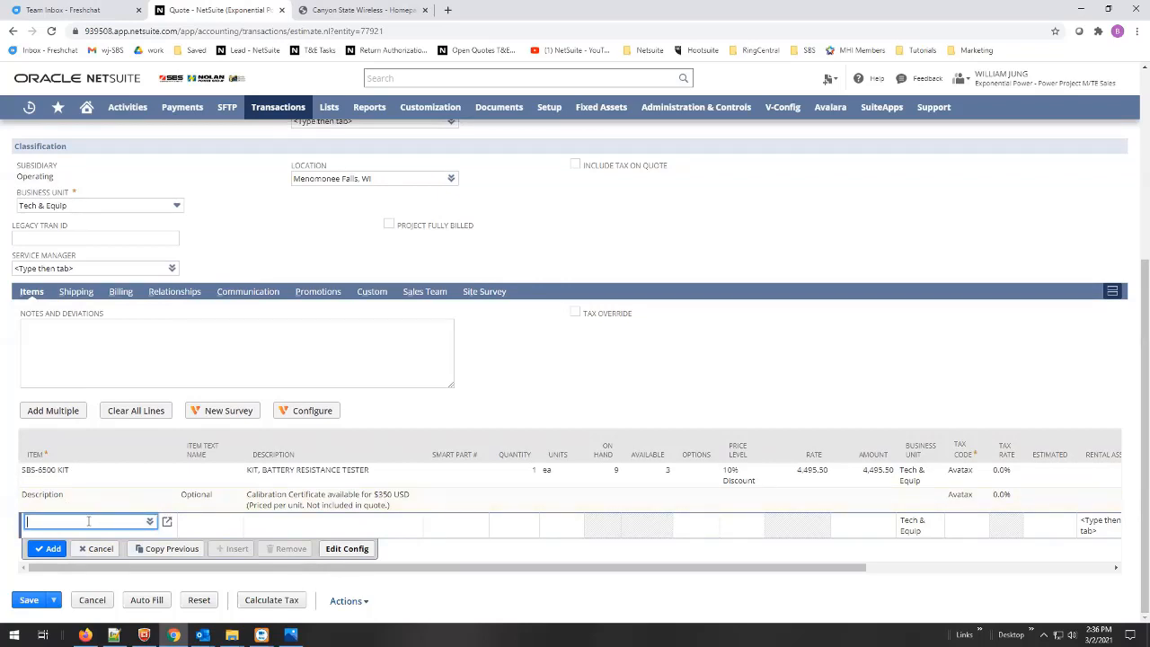
{"action": "type", "text": "te-cal"}
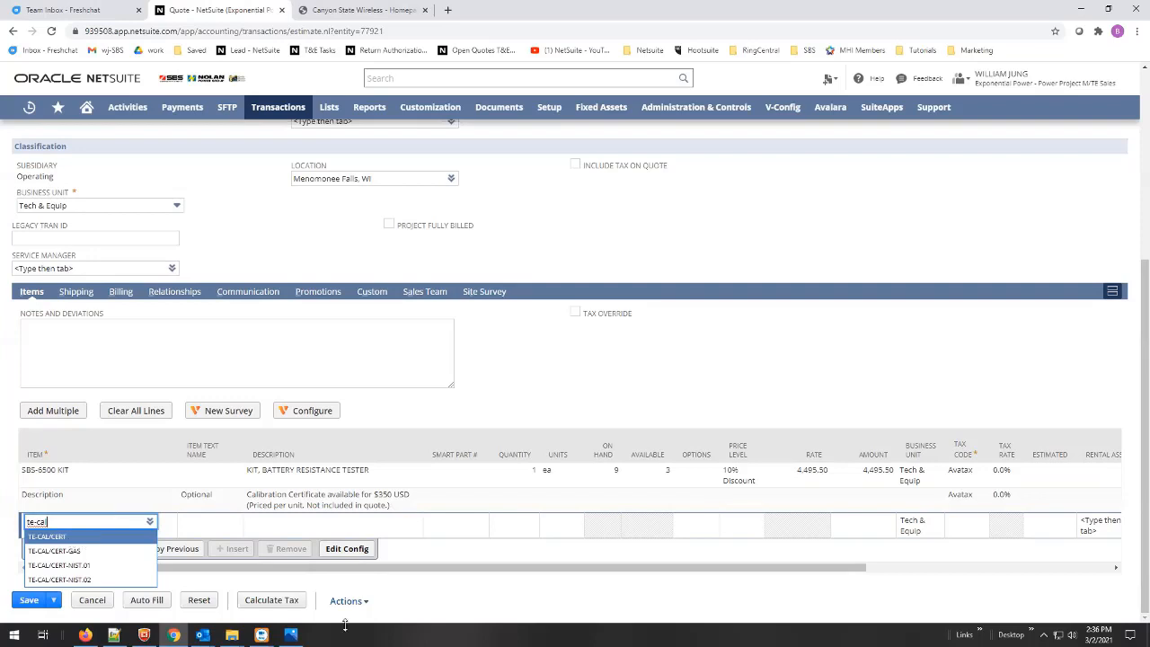
{"action": "left_click", "coordinate": [101, 552]}
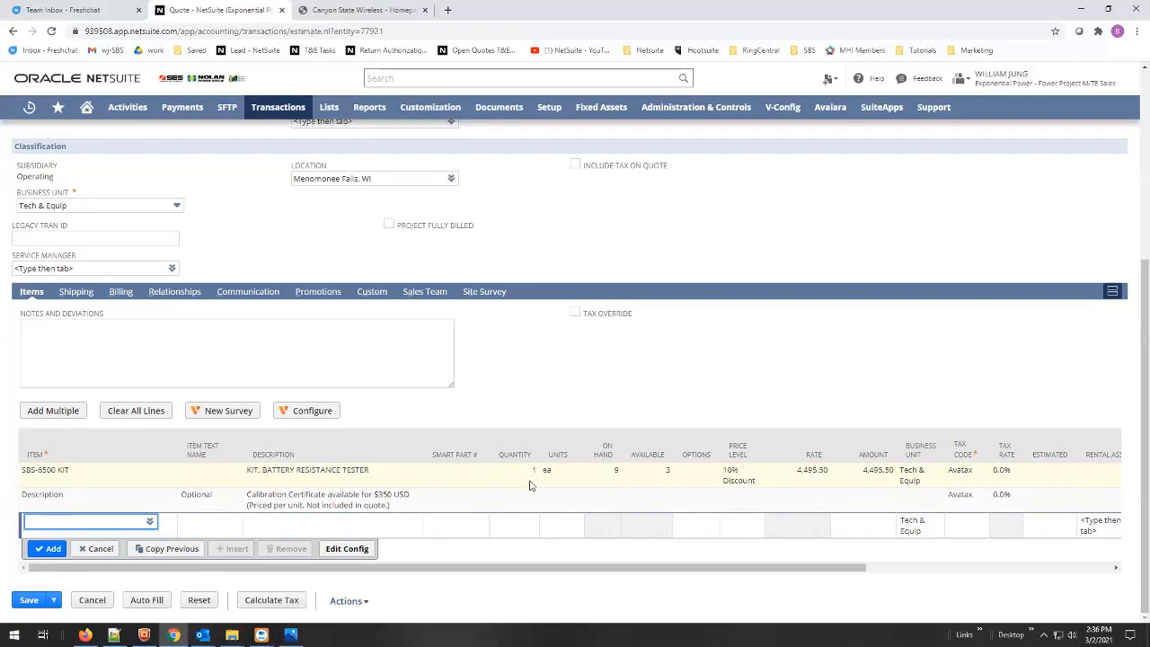
{"action": "mouse_move", "coordinate": [202, 634]}
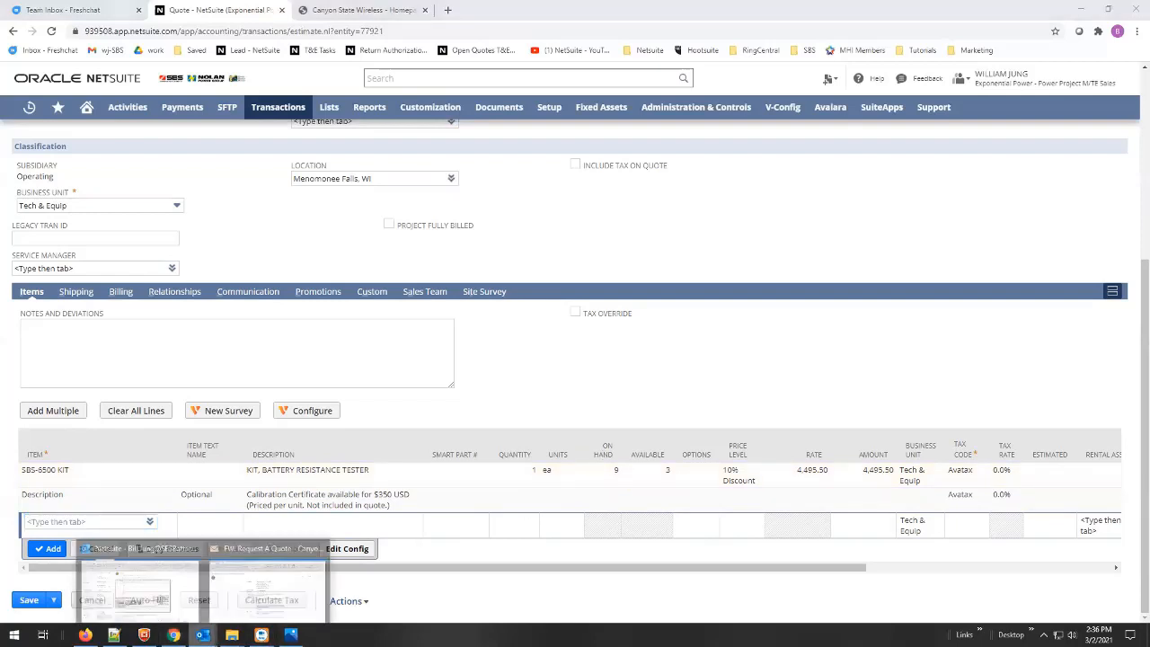
{"action": "left_click", "coordinate": [259, 598]}
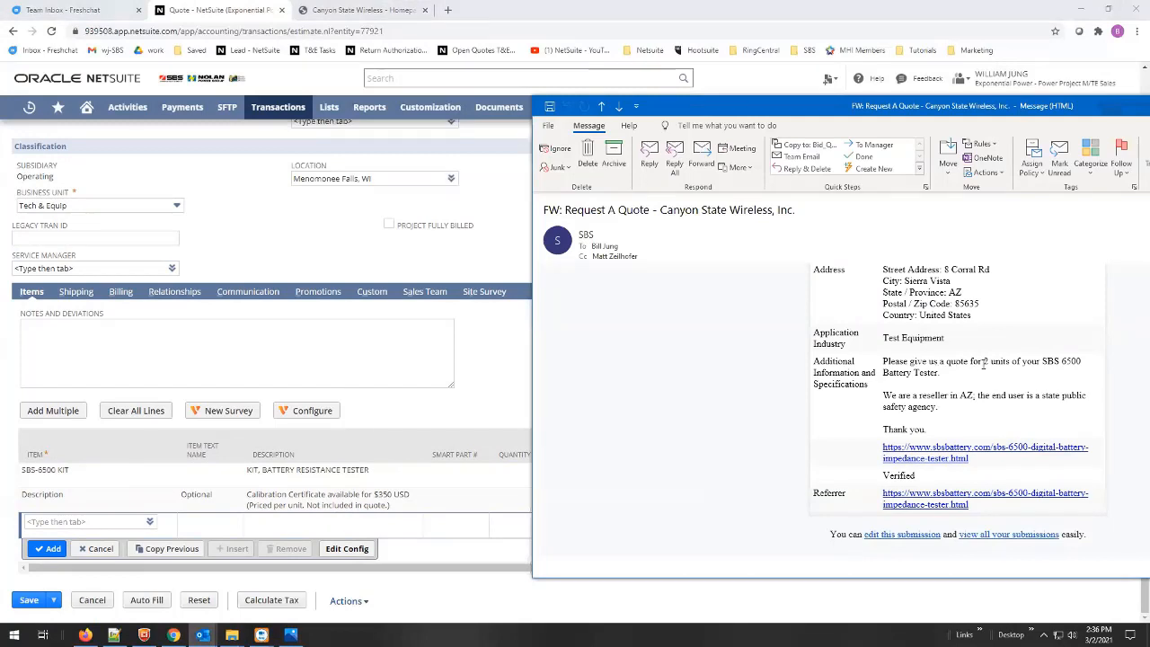
- Change the SBS-6500 KIT quantity to 2, making the line 8,991.00, and save the quote
{"action": "left_click", "coordinate": [460, 415]}
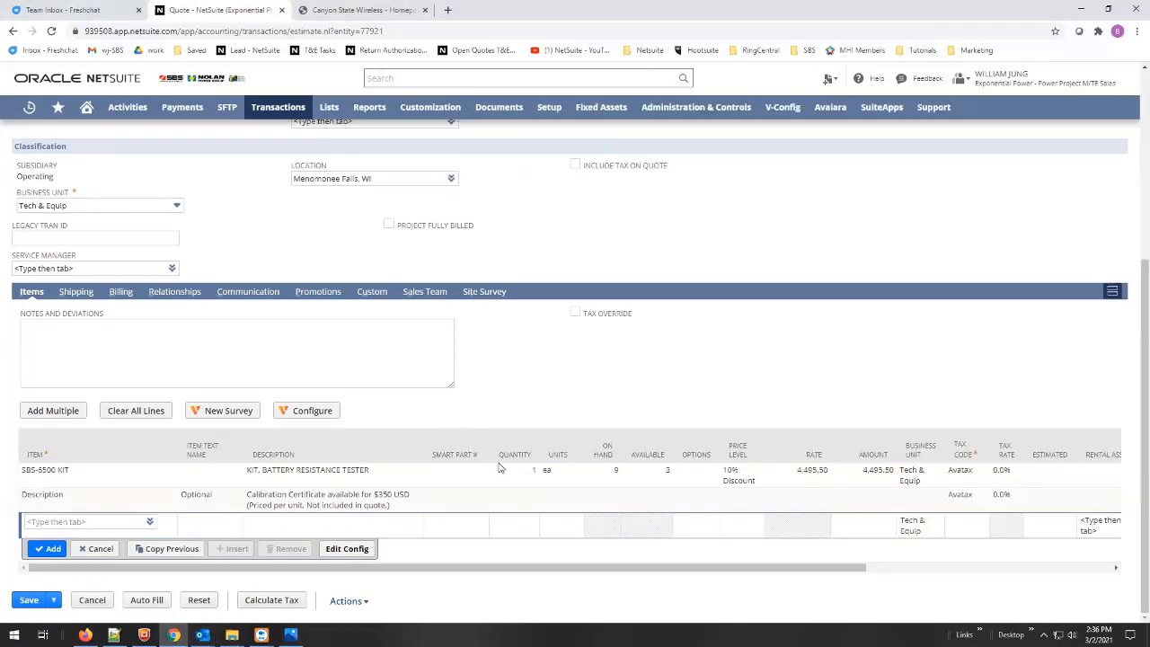
{"action": "left_click", "coordinate": [532, 477]}
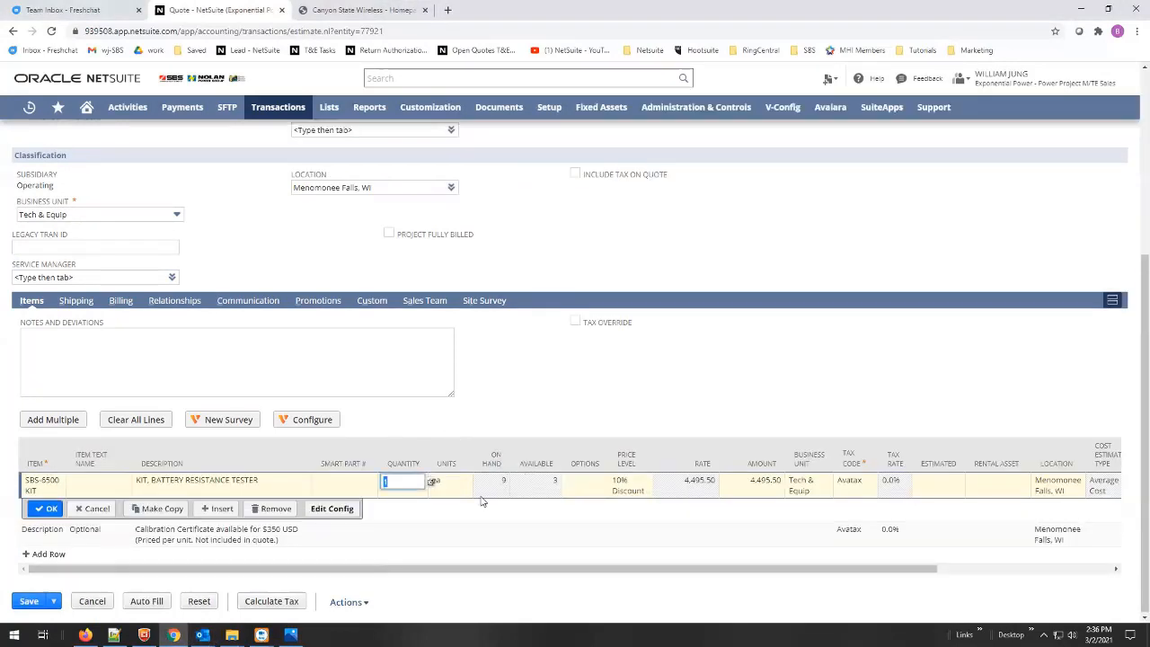
{"action": "type", "text": "2"}
{"action": "left_click", "coordinate": [47, 509]}
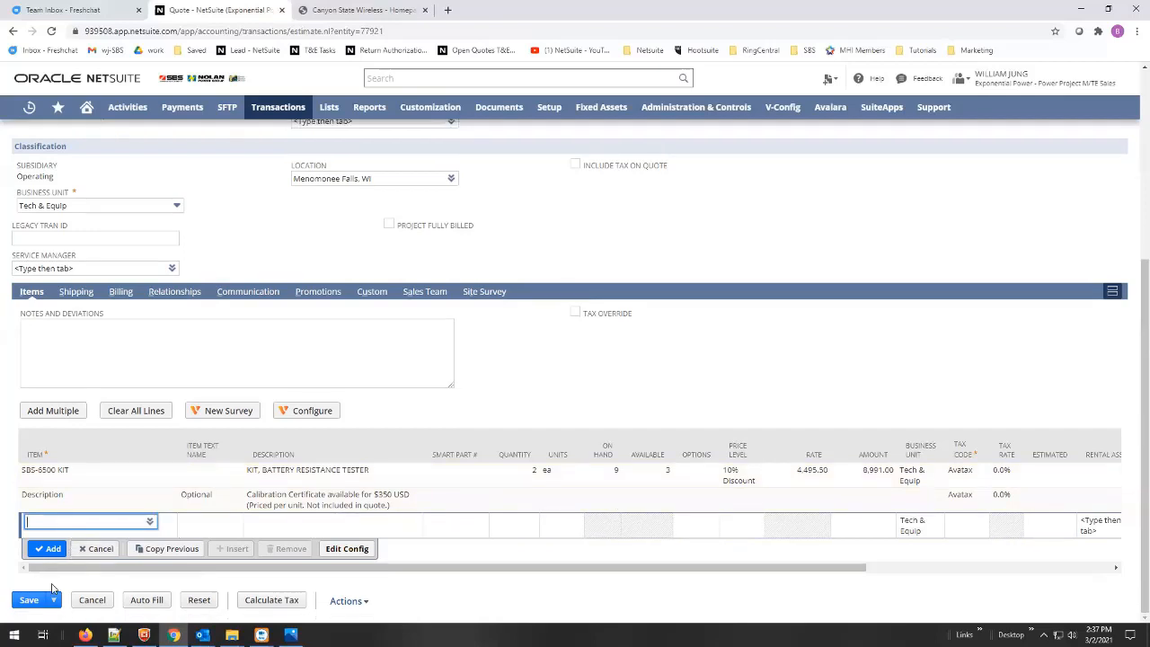
{"action": "left_click", "coordinate": [34, 600]}
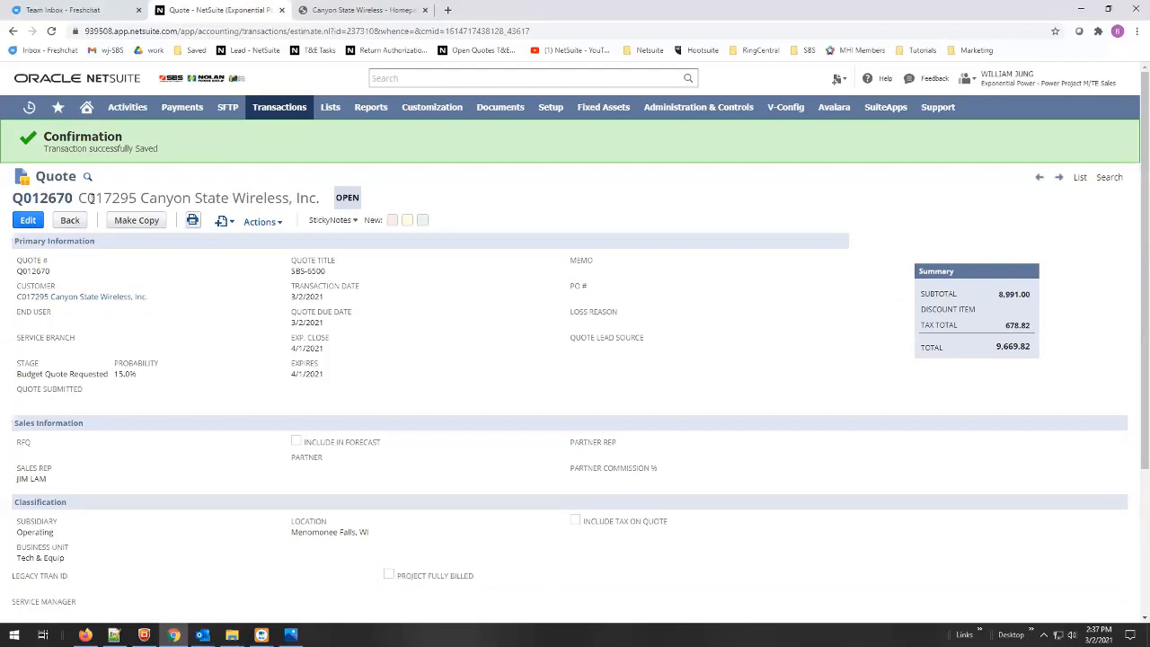
- Select the customer code in saved quote Q012670's title
{"action": "left_click_drag", "start_coordinate": [90, 198], "coordinate": [135, 199]}
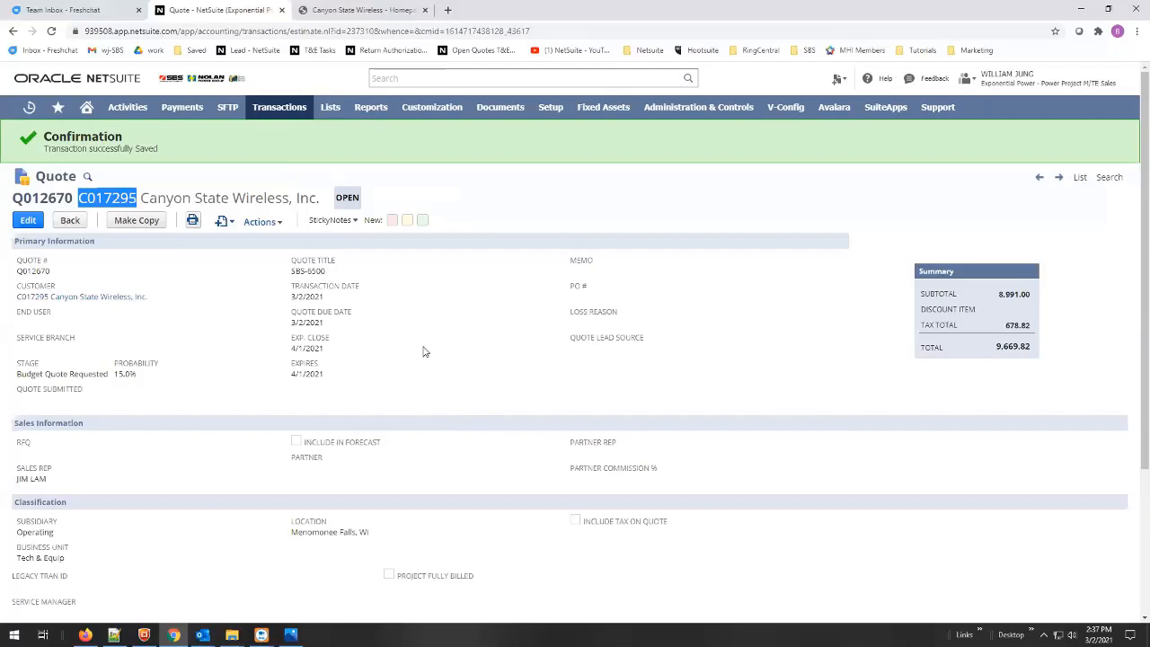
- Create a new task for this quote titled SBS-6500
{"action": "mouse_move", "coordinate": [231, 226]}
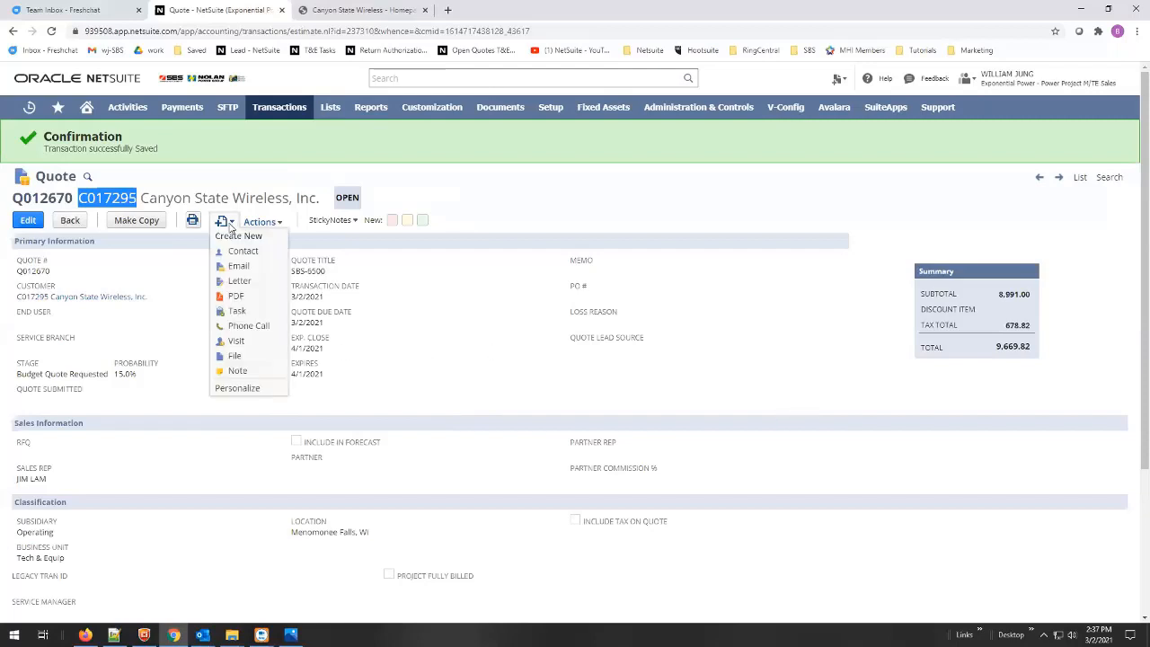
{"action": "left_click", "coordinate": [239, 311]}
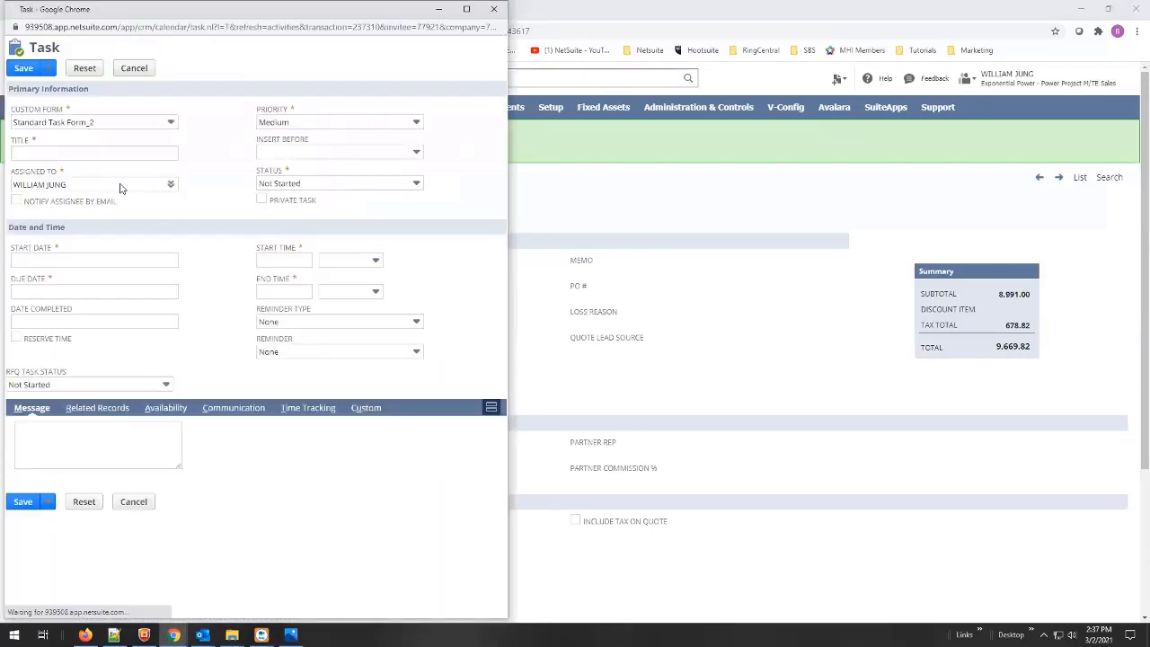
{"action": "left_click", "coordinate": [83, 154]}
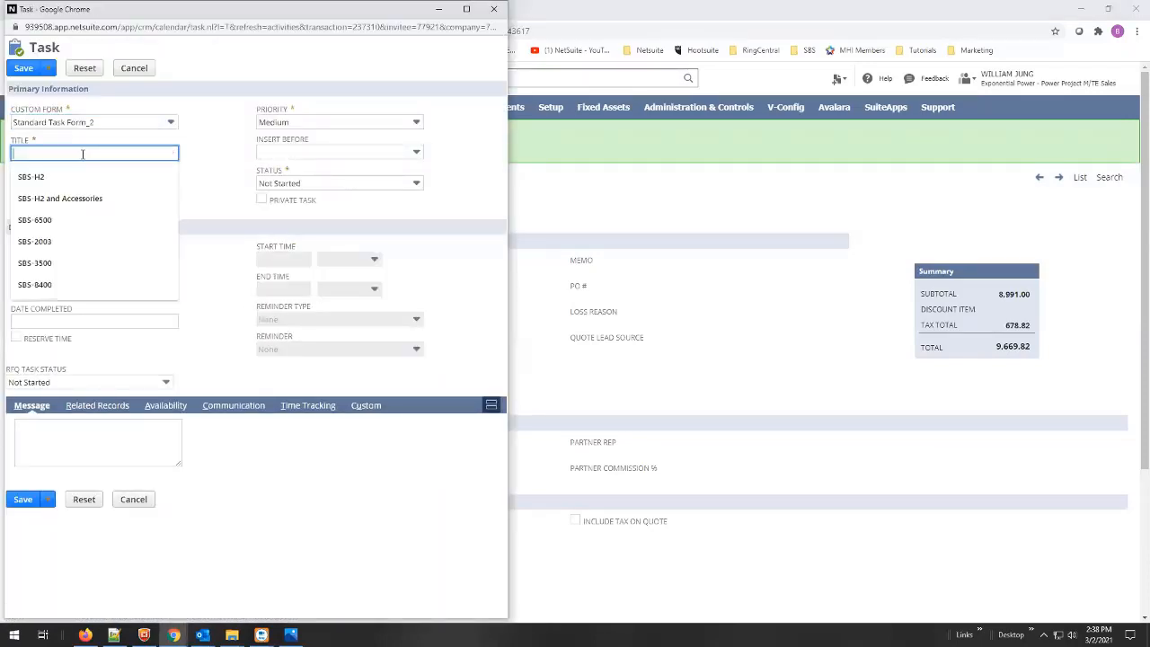
{"action": "left_click", "coordinate": [62, 220]}
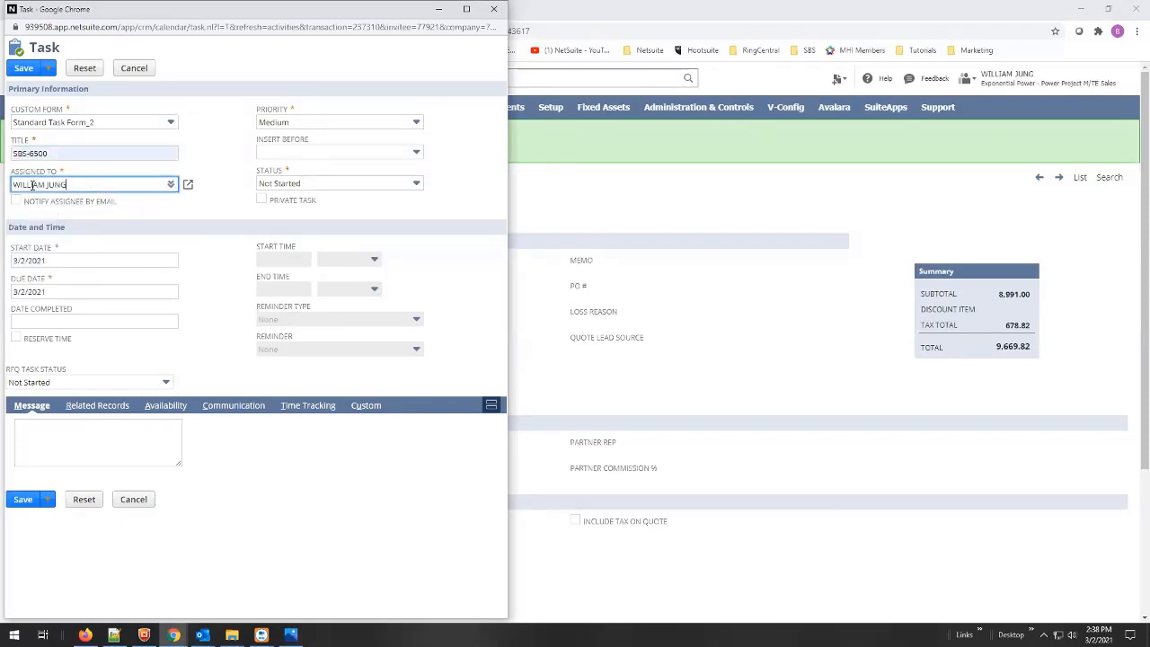
- Reassign the task to the quote's sales rep and save it
{"action": "left_click_drag", "start_coordinate": [185, 185], "coordinate": [4, 184]}
{"action": "key", "text": "BackSpace"}
{"action": "type", "text": "jim"}
{"action": "left_click", "coordinate": [44, 200]}
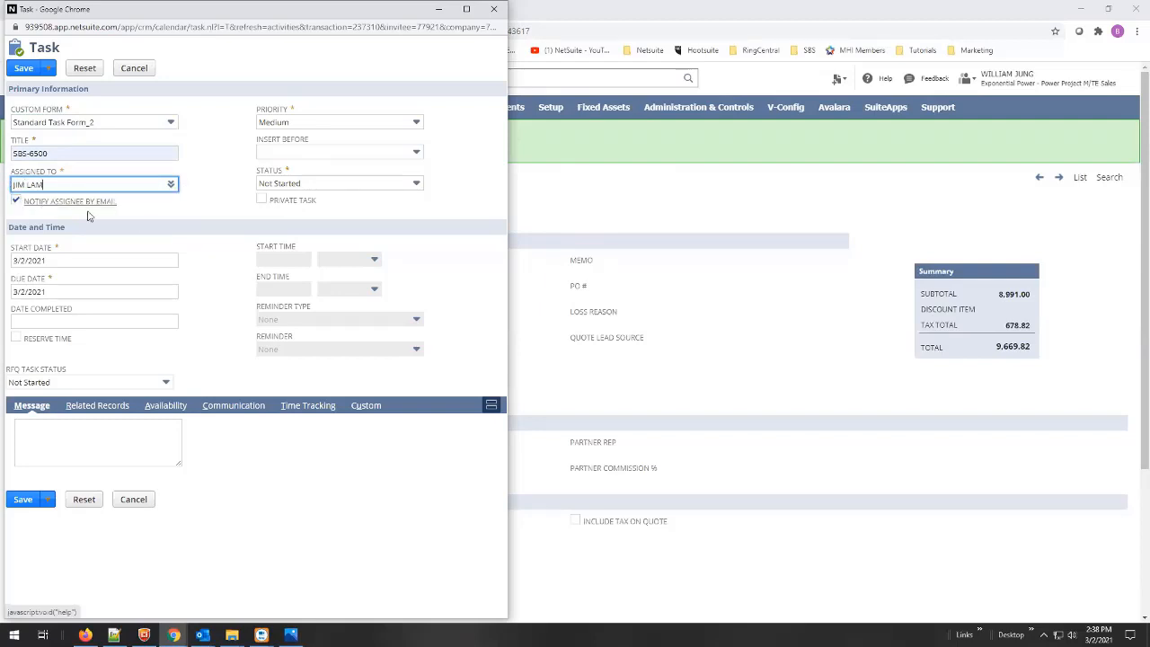
{"action": "left_click", "coordinate": [75, 437]}
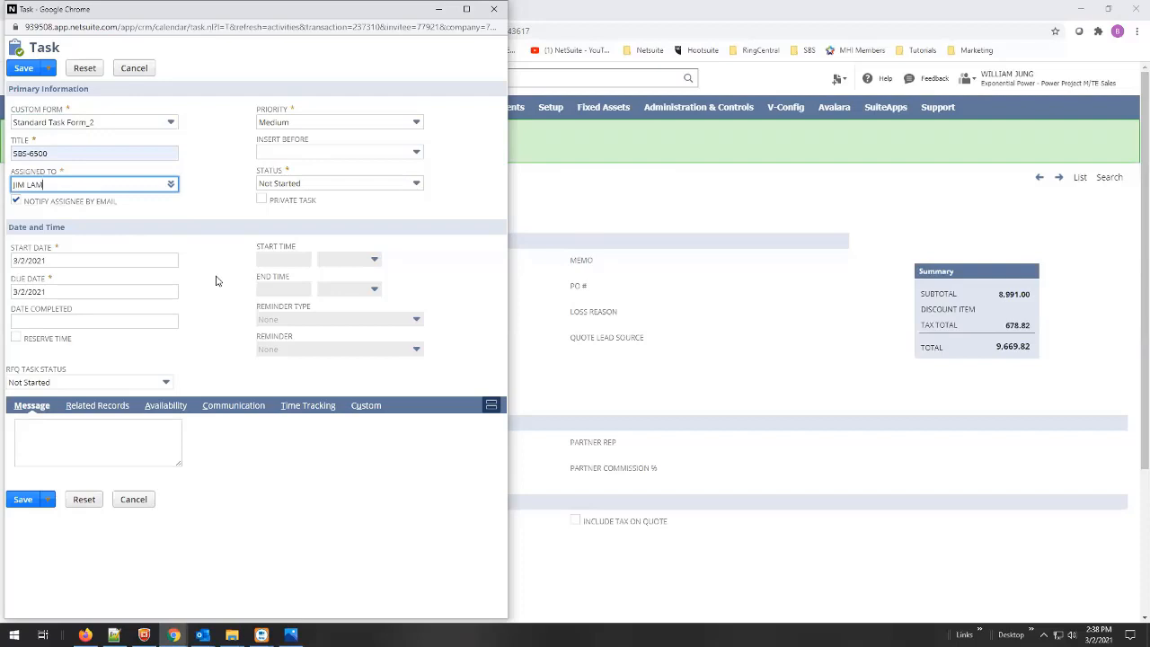
{"action": "left_click", "coordinate": [133, 70]}
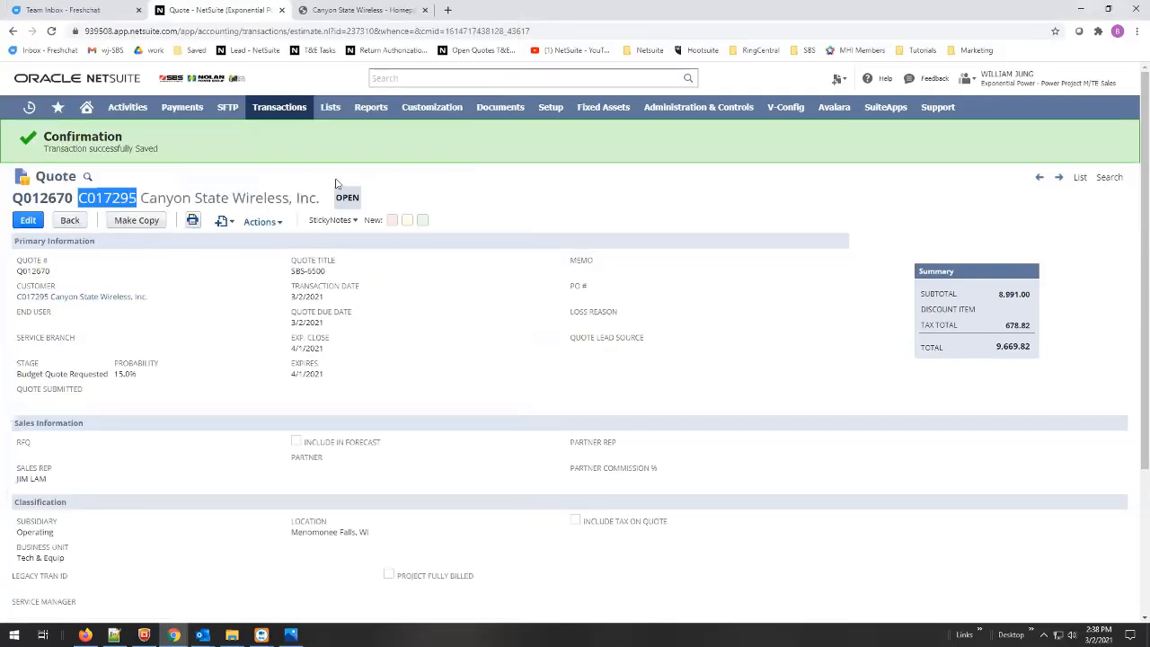
- From the T&E Task Search results, open the SBS-3510 task (Not Started, due March 1, 2021)
{"action": "left_click", "coordinate": [359, 10]}
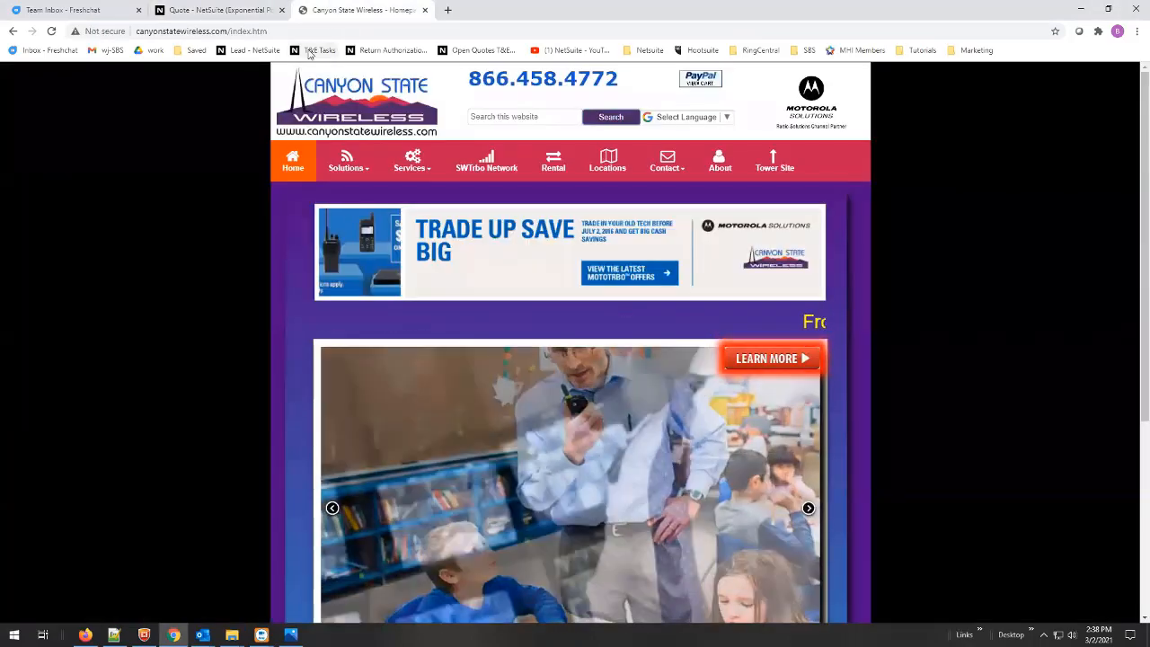
{"action": "left_click", "coordinate": [309, 52]}
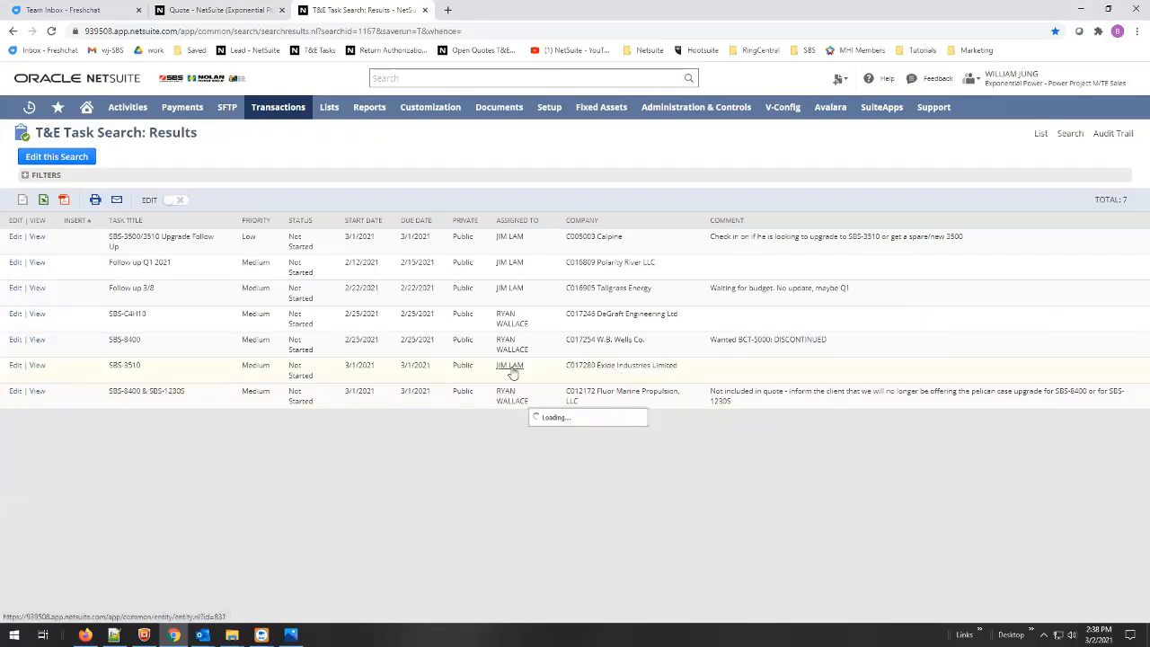
{"action": "left_click", "coordinate": [37, 366]}
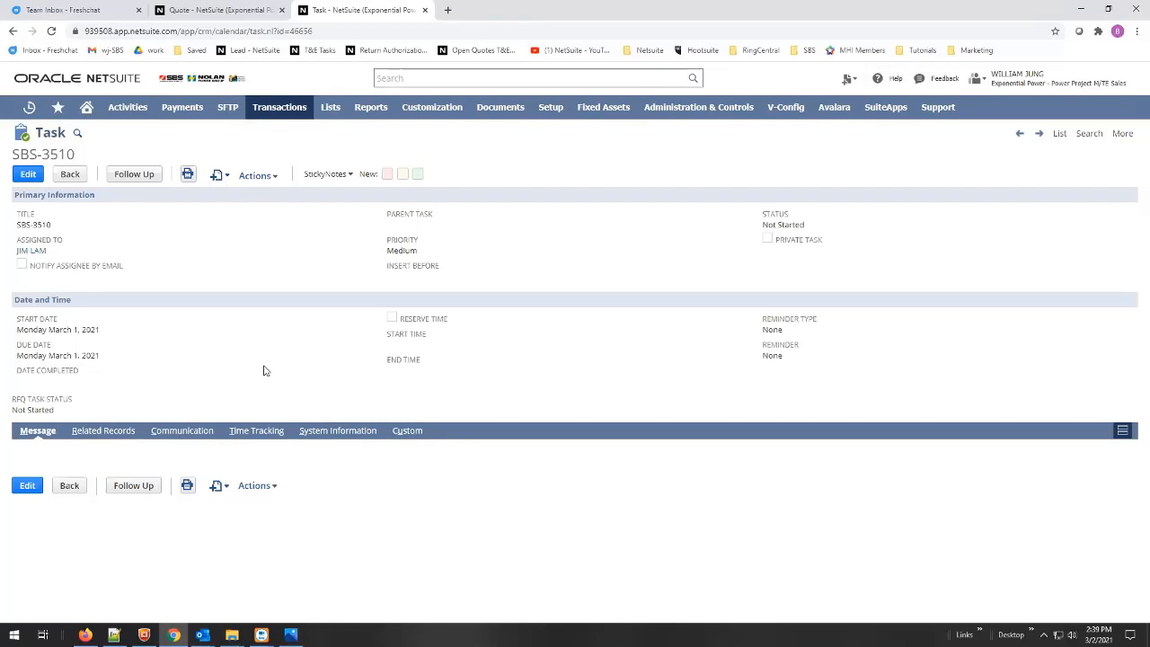
- Review the SBS-3510 task's related contact from its Related Records, then close it
{"action": "left_click", "coordinate": [99, 438]}
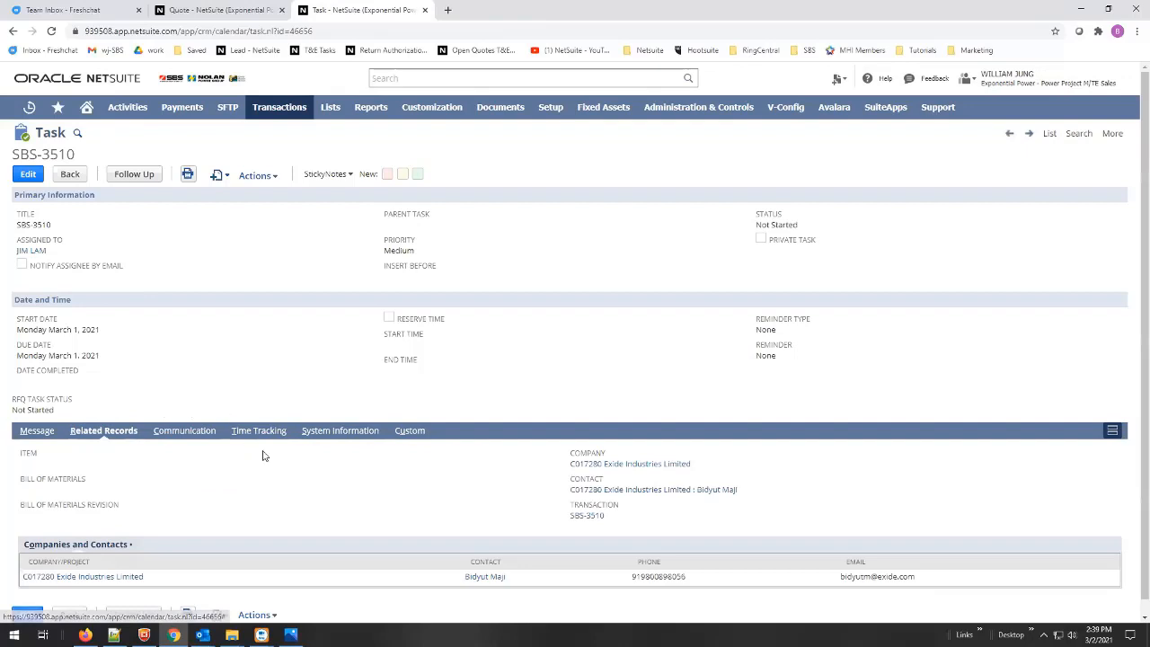
{"action": "scroll", "coordinate": [259, 588], "scroll_direction": "down", "scroll_amount": 1}
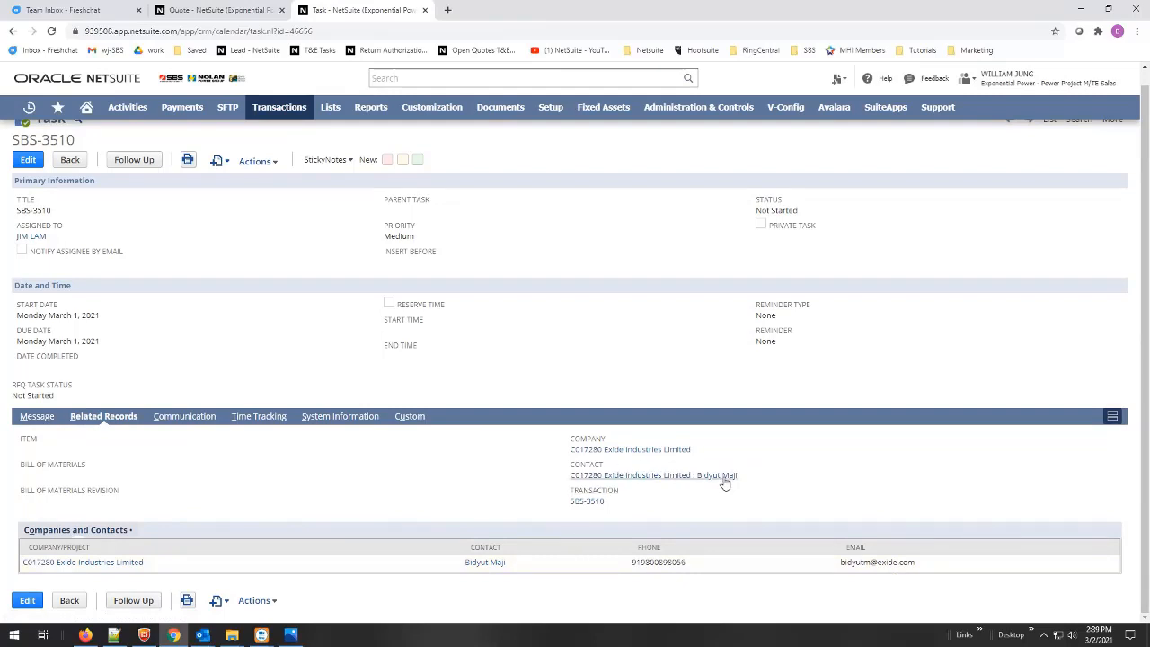
{"action": "mouse_move", "coordinate": [643, 482]}
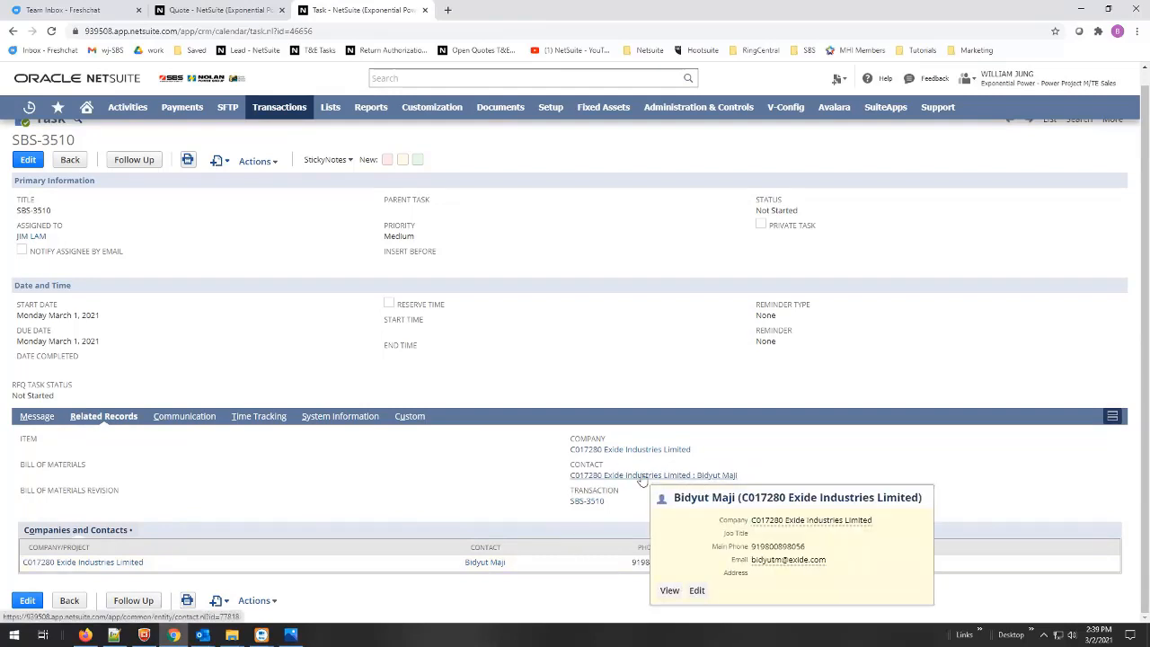
{"action": "middle_click", "coordinate": [642, 481]}
{"action": "left_click", "coordinate": [503, 10]}
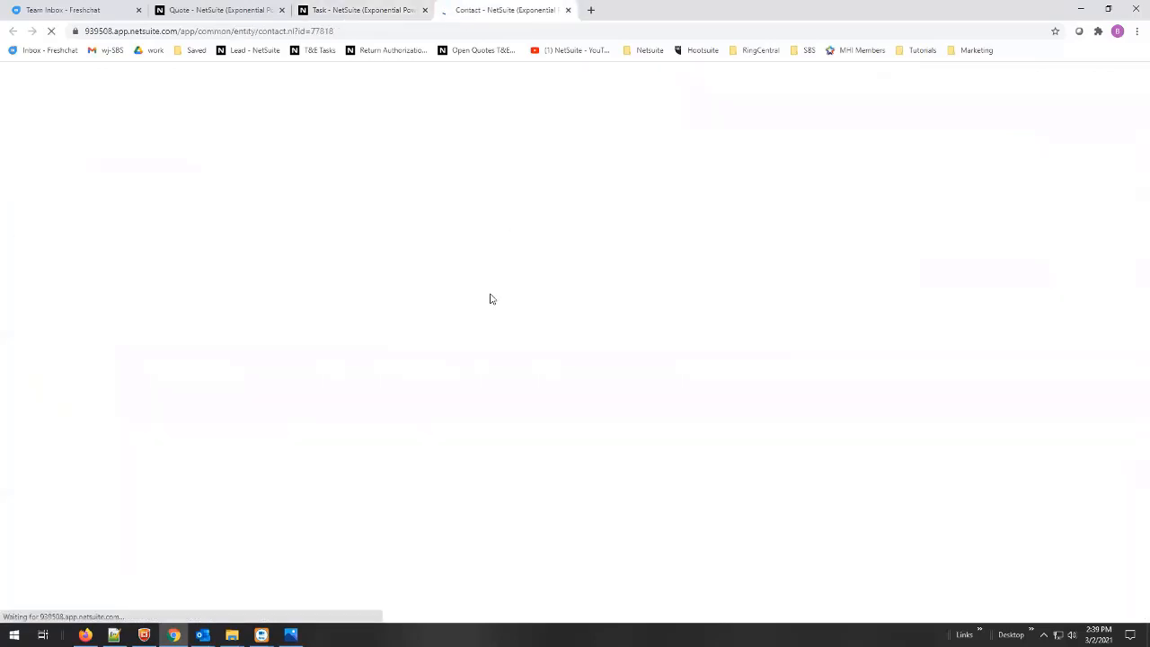
{"action": "scroll", "coordinate": [482, 322], "scroll_direction": "down", "scroll_amount": 3}
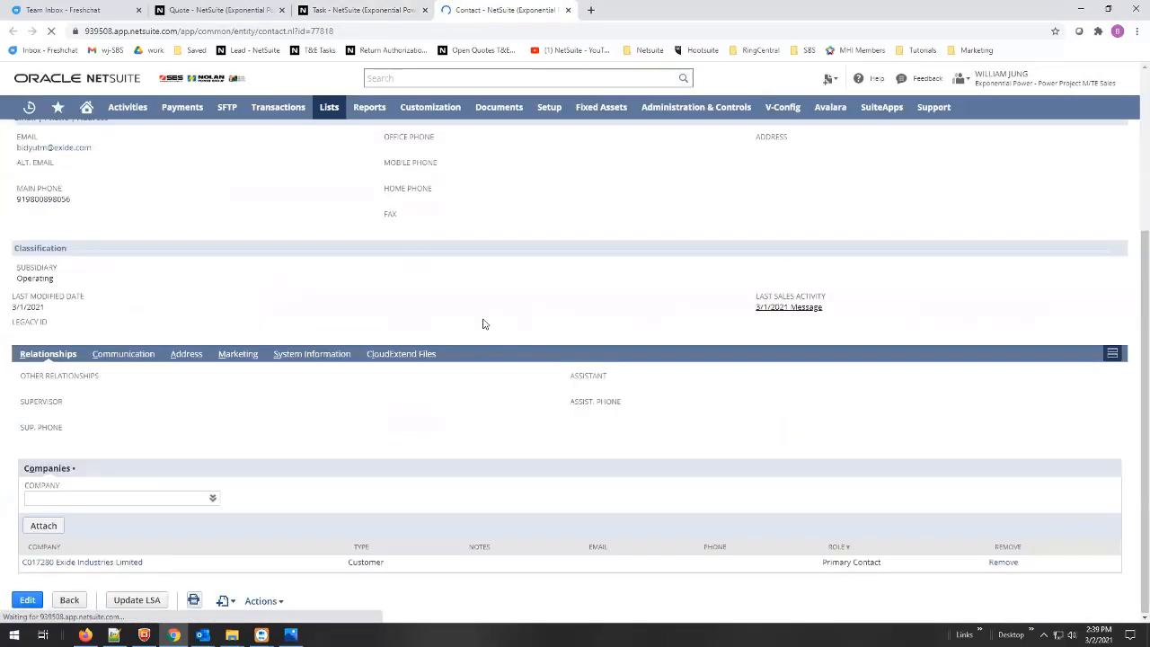
{"action": "scroll", "coordinate": [486, 321], "scroll_direction": "up", "scroll_amount": 4}
{"action": "key", "text": "ctrl+w"}
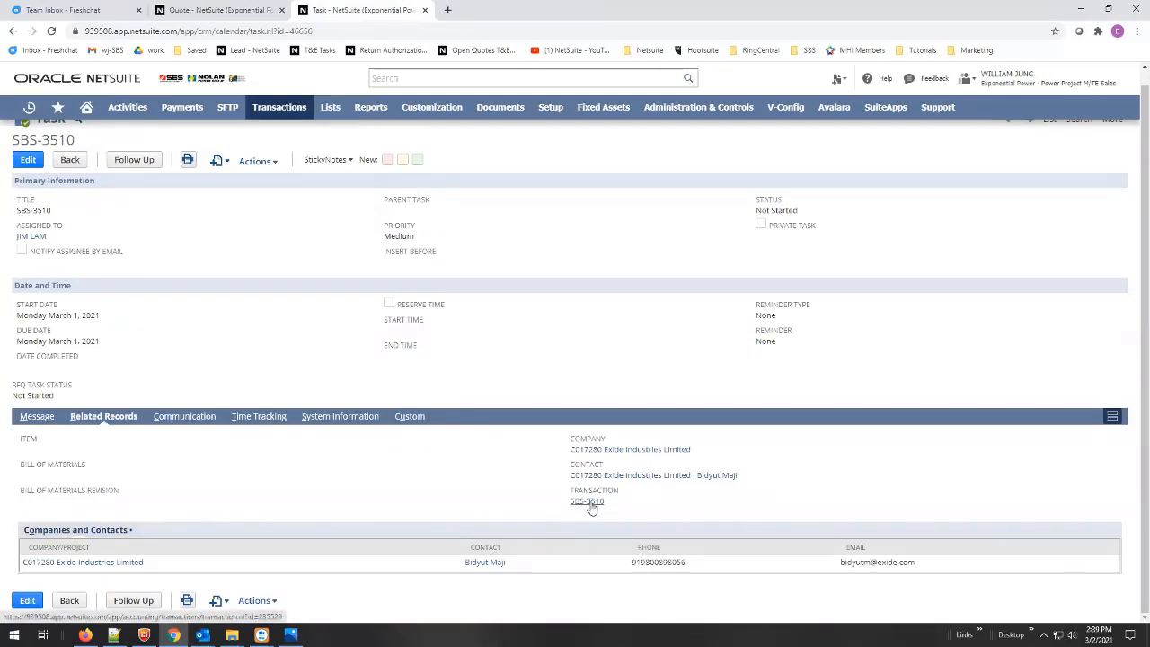
- Check linked Exide quote Q012578 totalling 5,070.00, then return to quote Q012670
{"action": "left_click", "coordinate": [590, 503]}
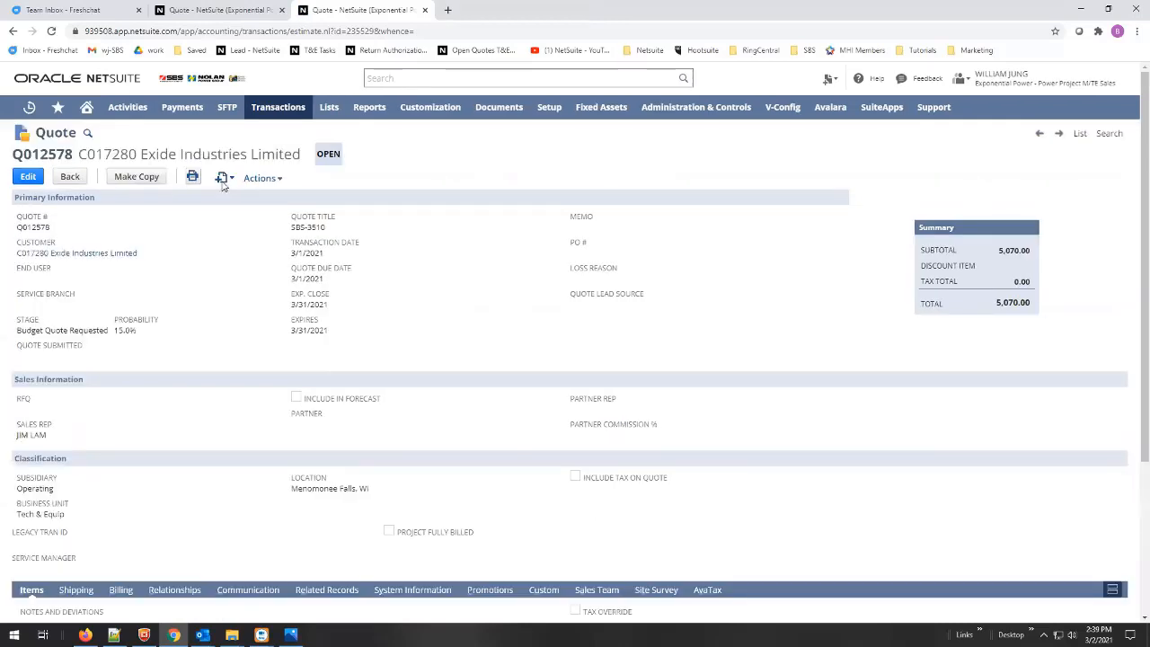
{"action": "mouse_move", "coordinate": [224, 186]}
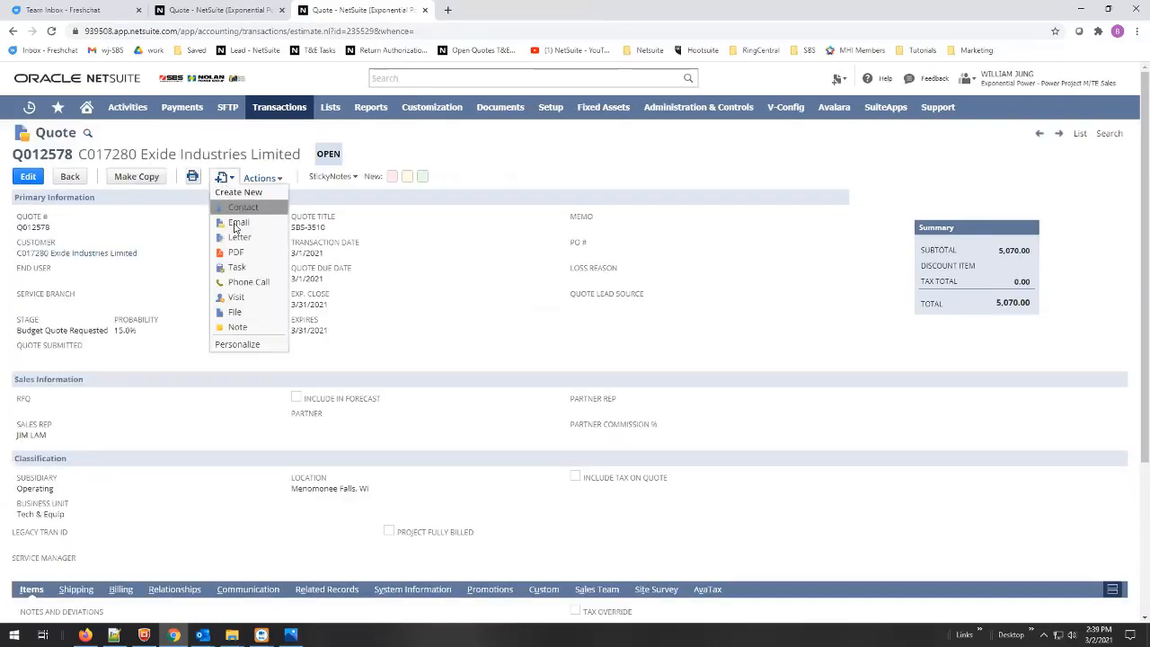
{"action": "key", "text": "ctrl+w"}
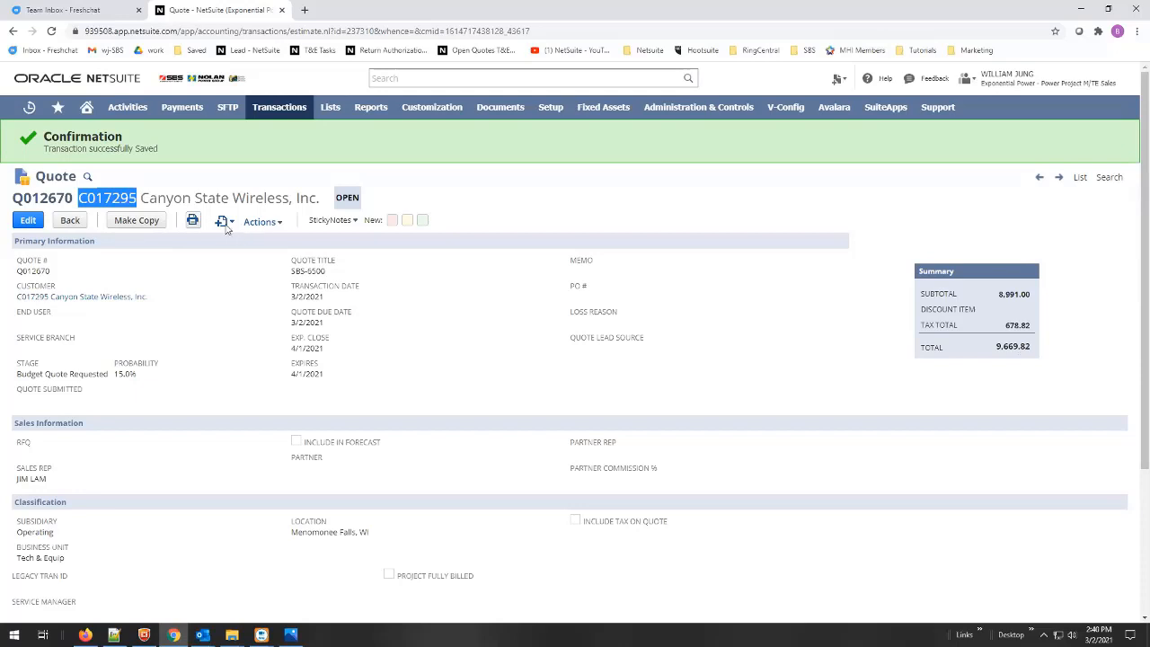
- Start an email from quote Q012670, then select the customer's address in their Outlook request email
{"action": "mouse_move", "coordinate": [223, 223]}
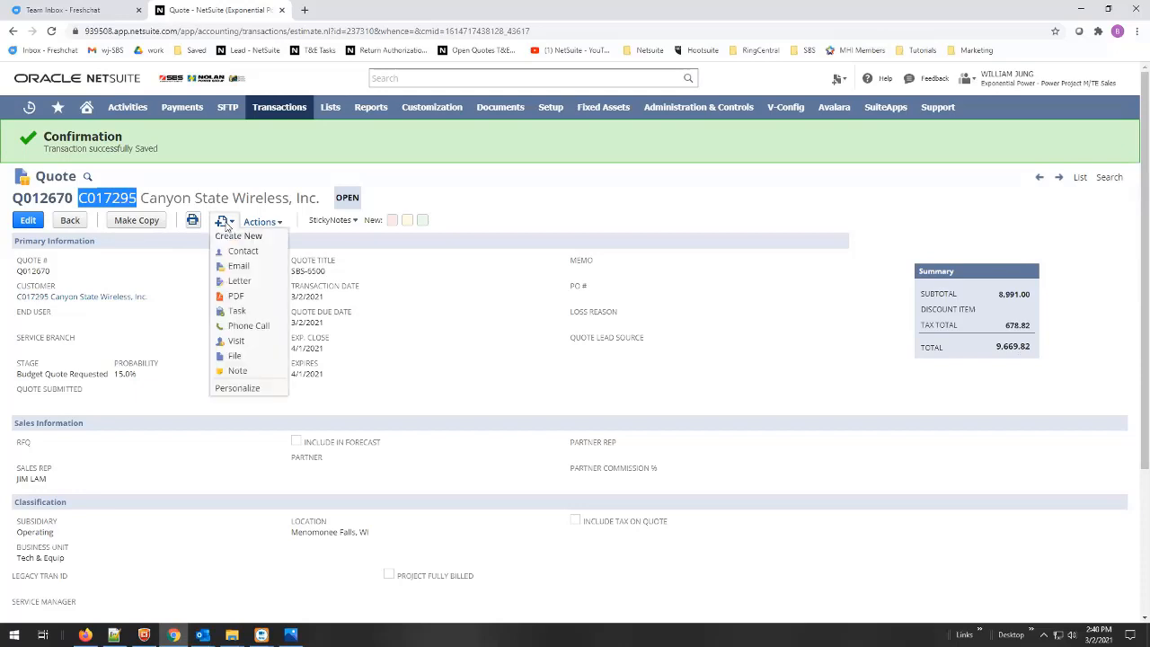
{"action": "left_click", "coordinate": [239, 267]}
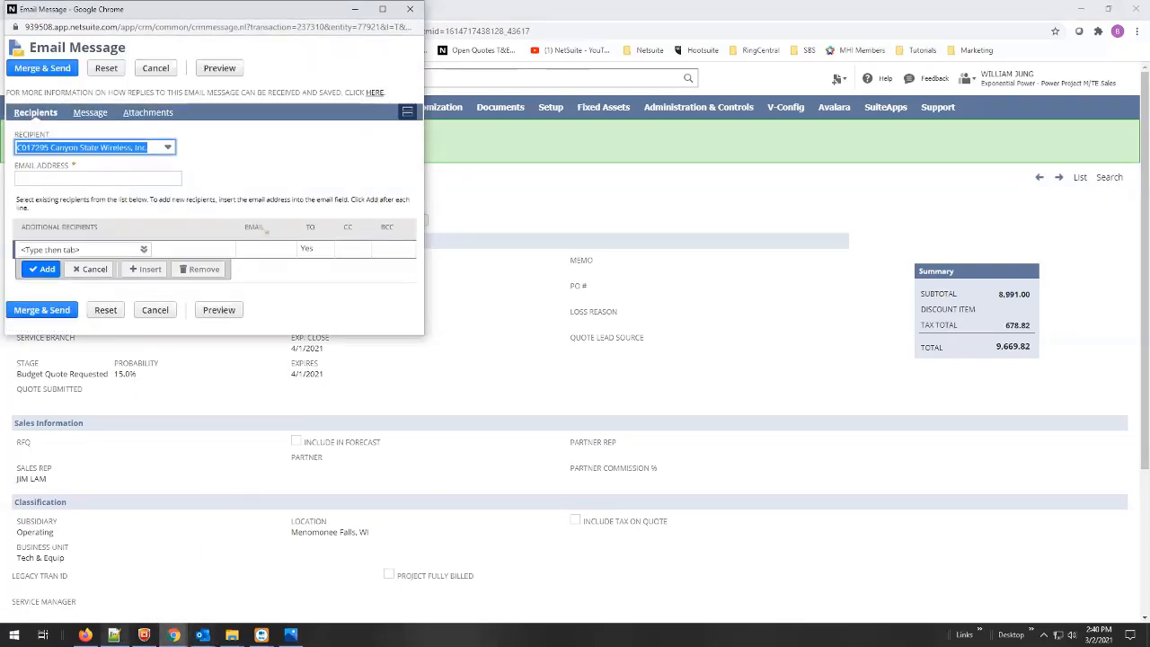
{"action": "mouse_move", "coordinate": [115, 634]}
{"action": "left_click", "coordinate": [261, 589]}
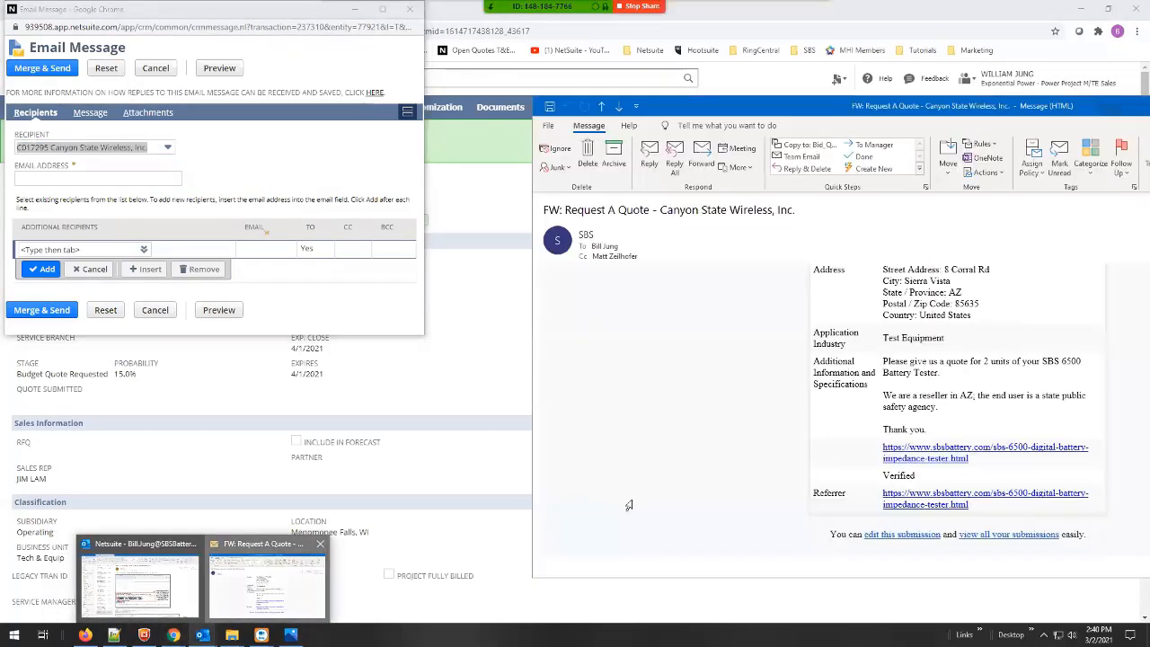
{"action": "scroll", "coordinate": [992, 373], "scroll_direction": "up", "scroll_amount": 4}
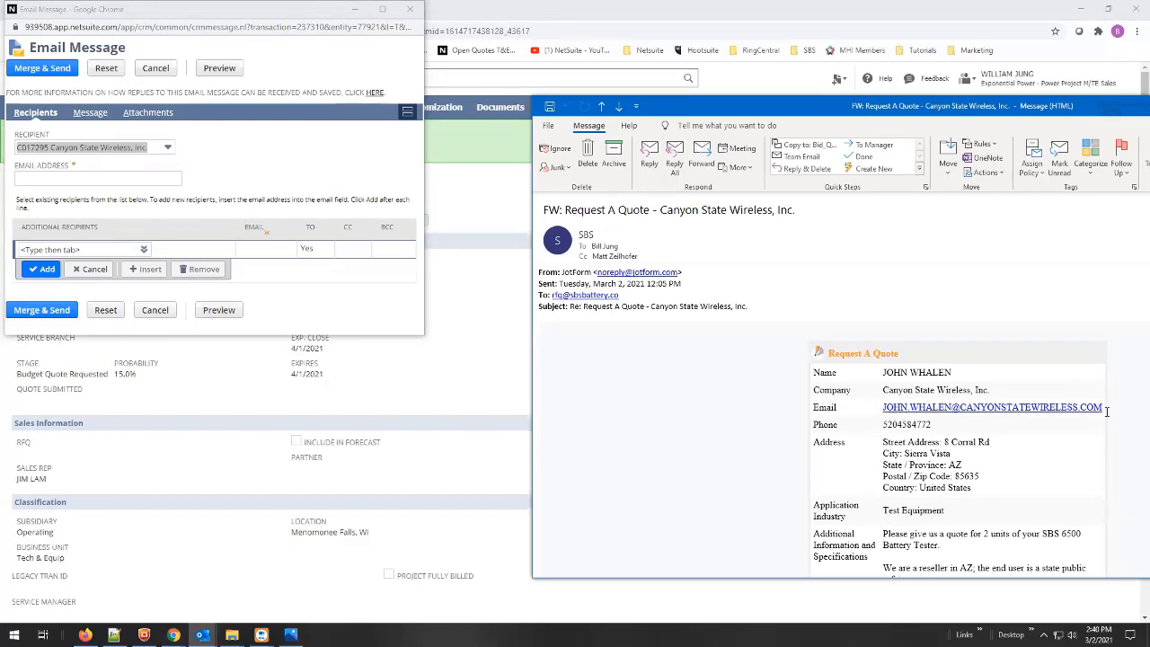
{"action": "left_click_drag", "start_coordinate": [1103, 409], "coordinate": [883, 407]}
{"action": "key", "text": "ctrl+c"}
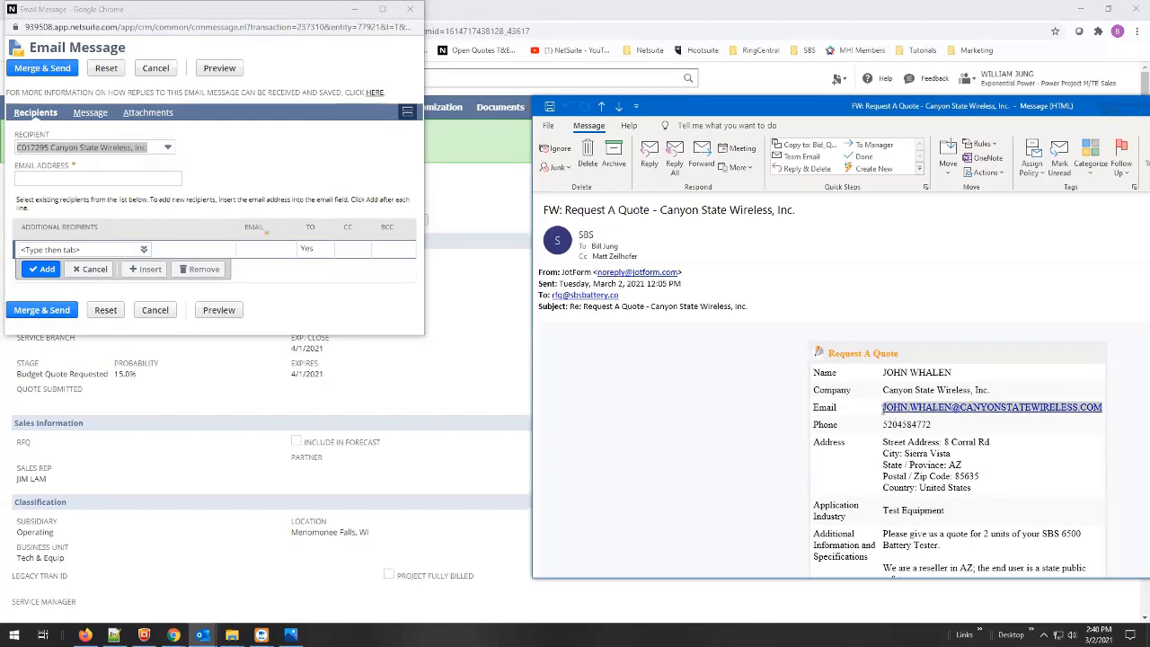
- Paste the customer's email address and add the sales rep as an additional recipient
{"action": "left_click", "coordinate": [37, 179]}
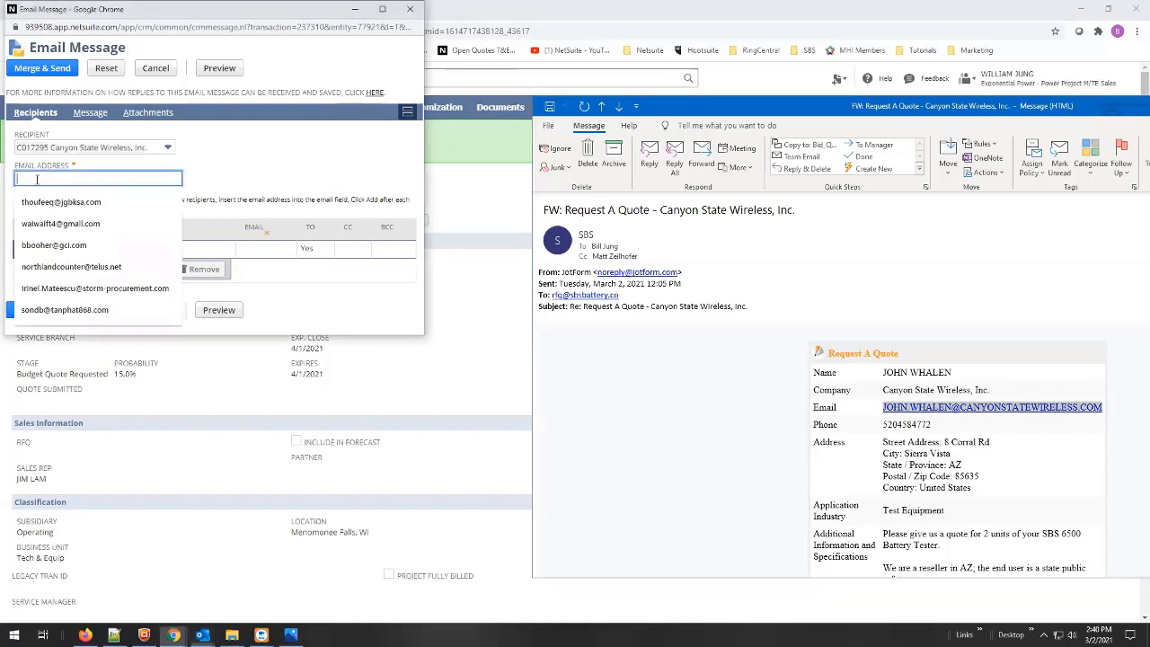
{"action": "key", "text": "ctrl+v"}
{"action": "left_click", "coordinate": [85, 245]}
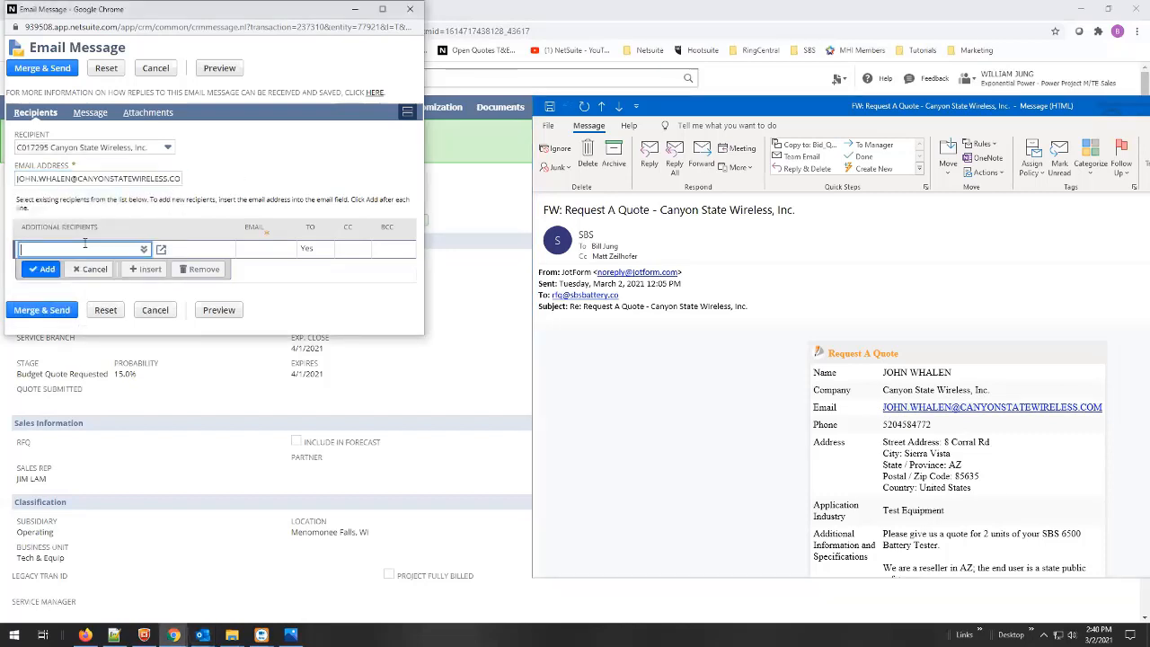
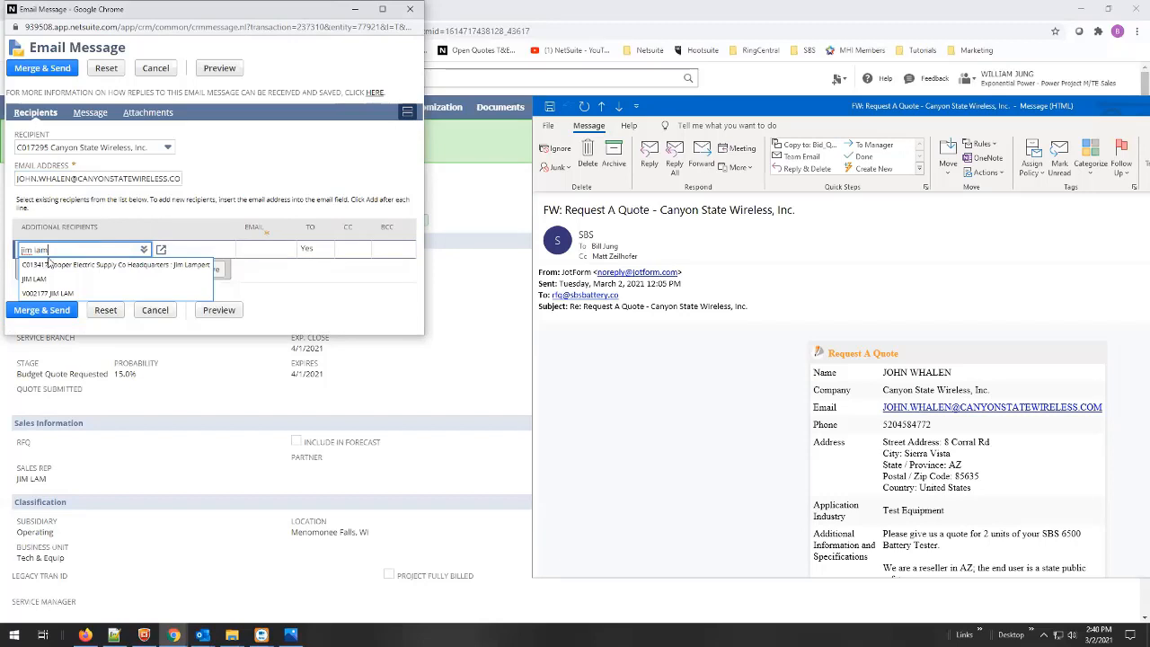
{"action": "left_click", "coordinate": [36, 279]}
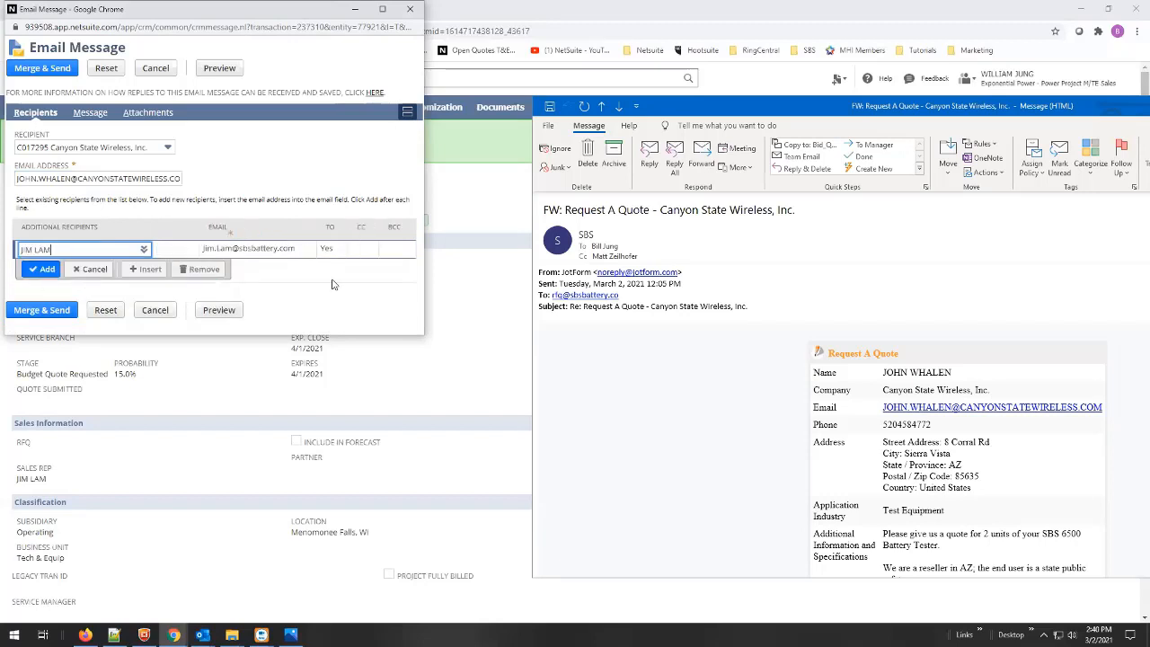
{"action": "left_click", "coordinate": [42, 271]}
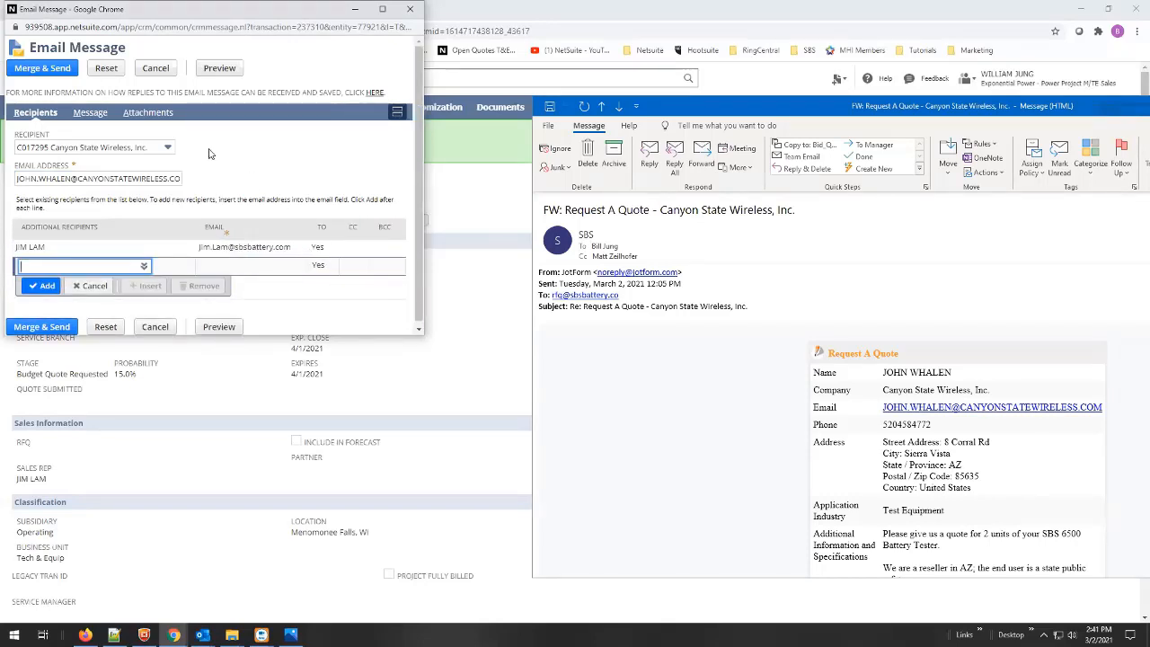
- Apply the Quote Submittal 2020.1 template to the email's subject and message
{"action": "left_click", "coordinate": [85, 115]}
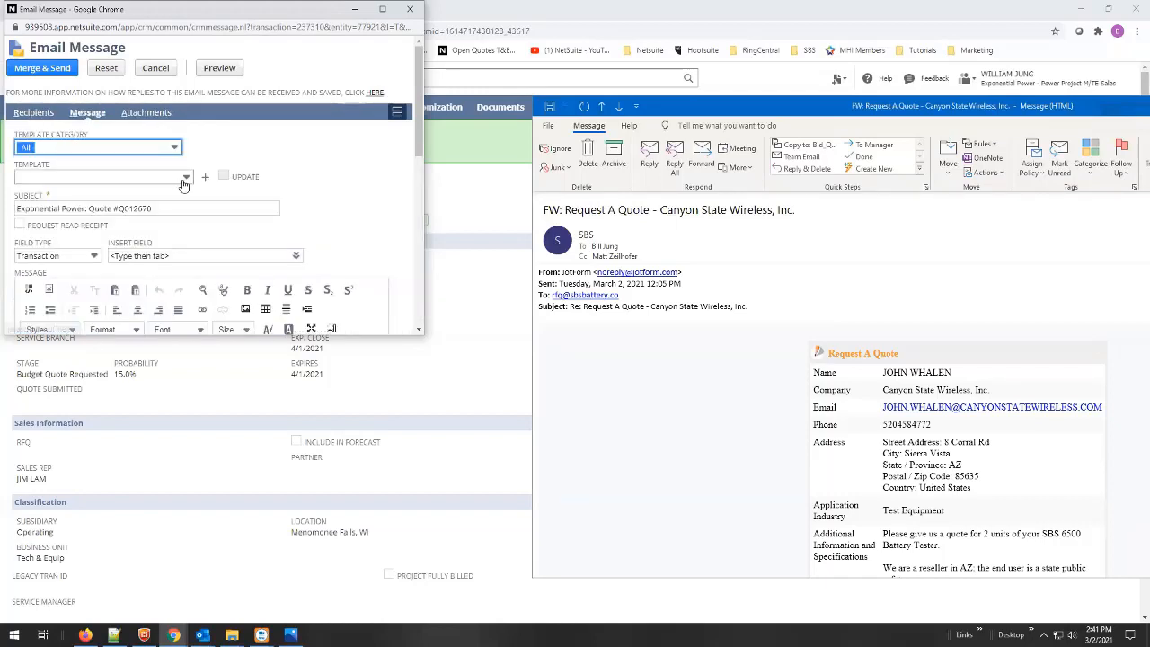
{"action": "left_click", "coordinate": [184, 179]}
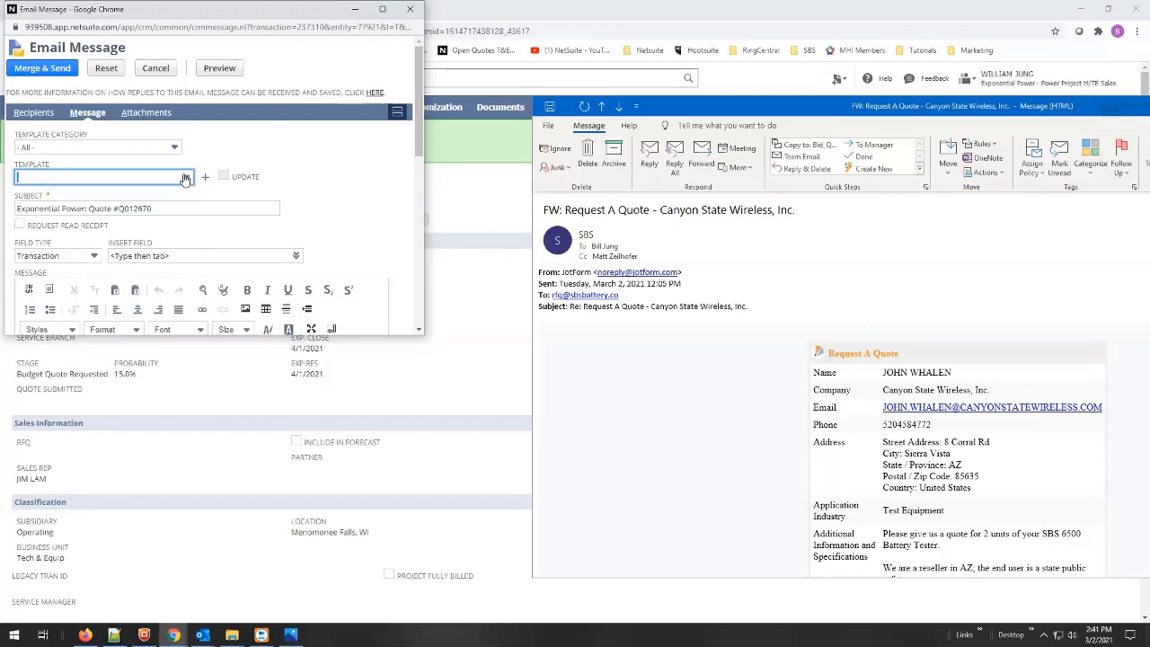
{"action": "key", "text": "q"}
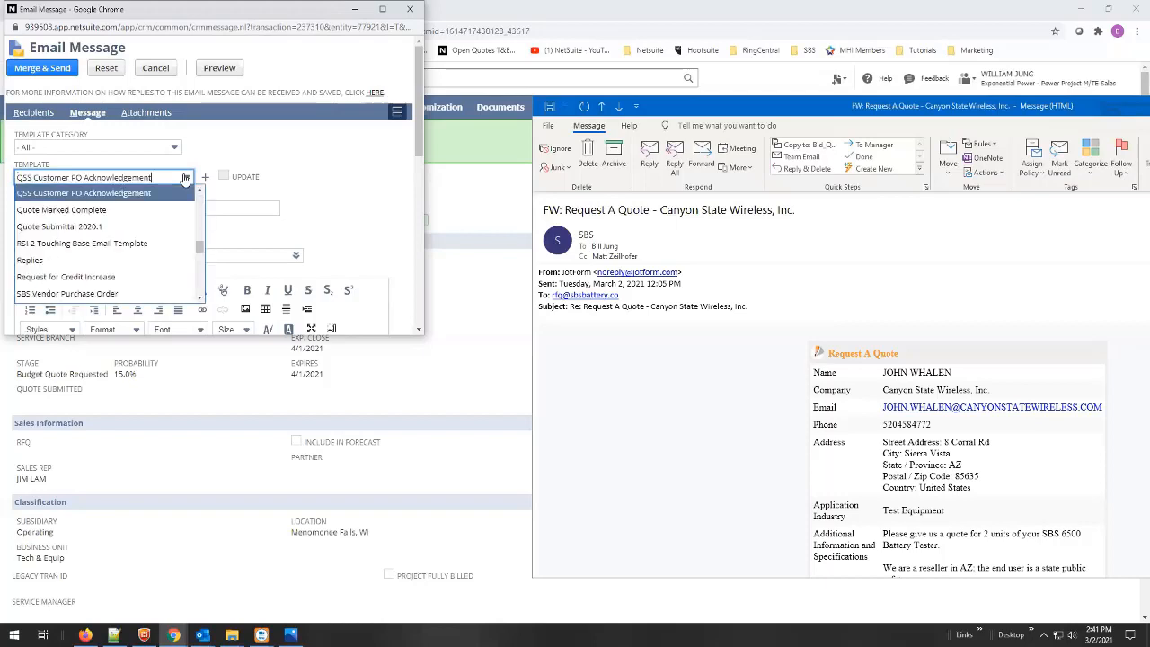
{"action": "left_click", "coordinate": [87, 230]}
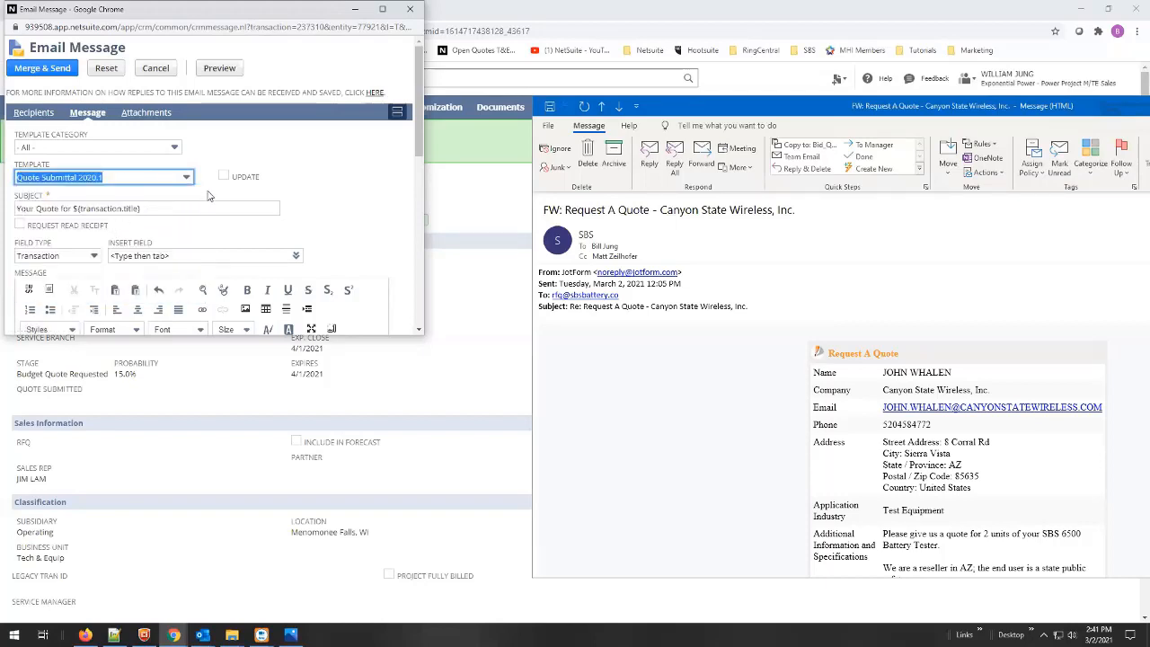
{"action": "left_click", "coordinate": [310, 193]}
{"action": "scroll", "coordinate": [310, 194], "scroll_direction": "down", "scroll_amount": 2}
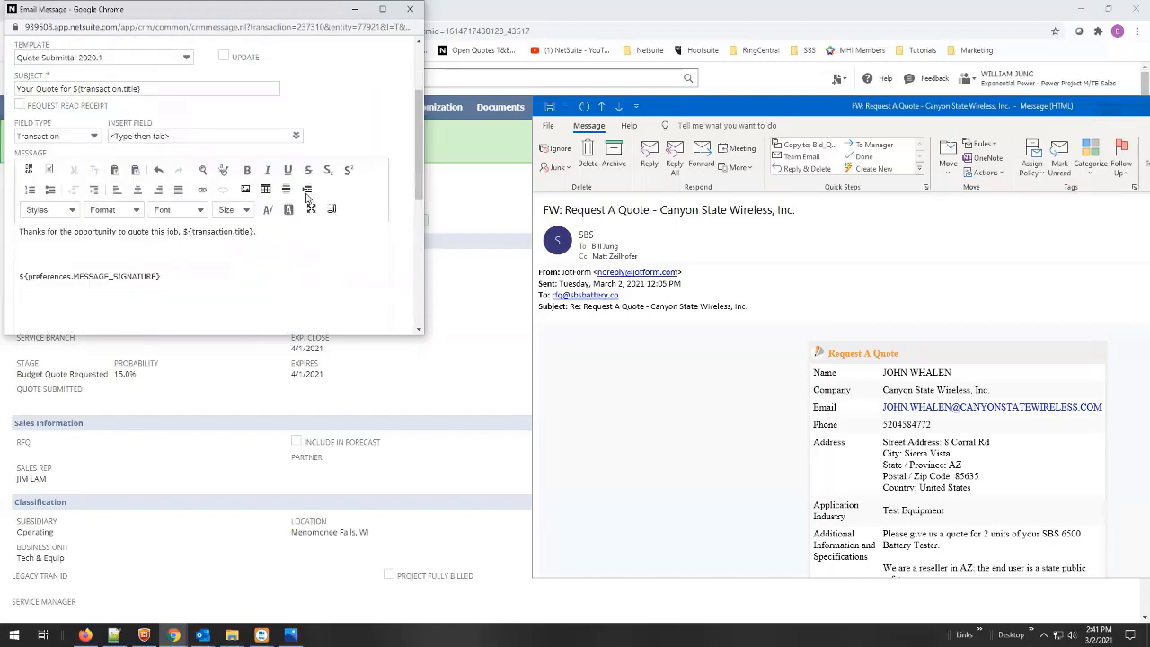
{"action": "left_click", "coordinate": [36, 252]}
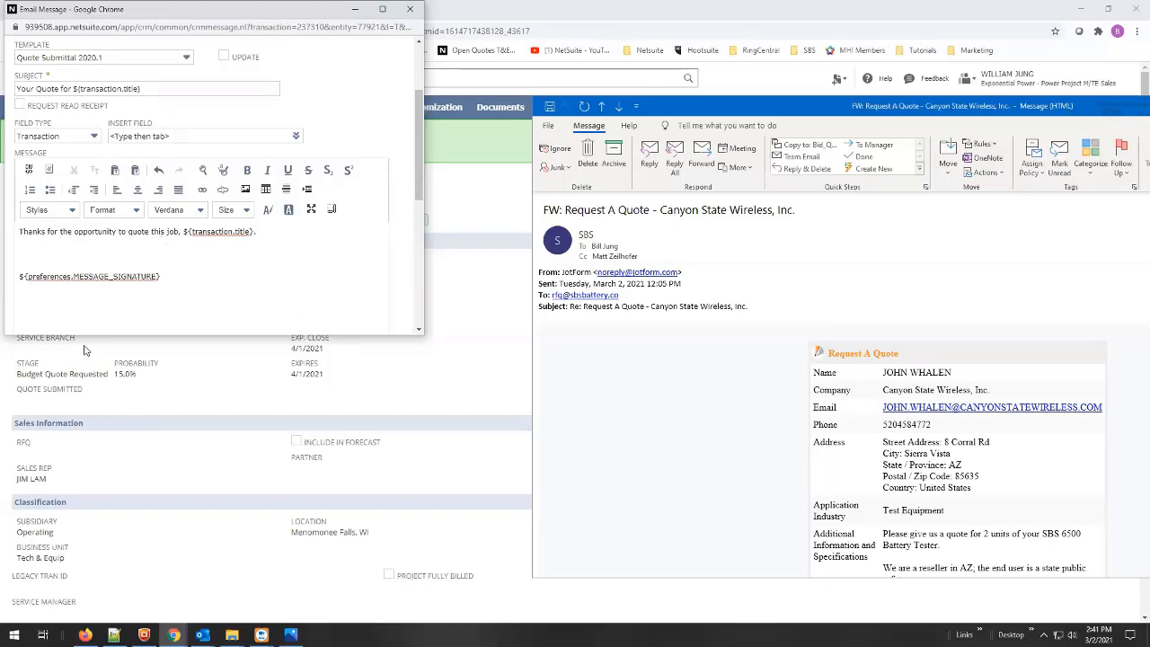
- Review the customer's request email, then place the cursor below the body's opening sentence
{"action": "left_click", "coordinate": [1041, 484]}
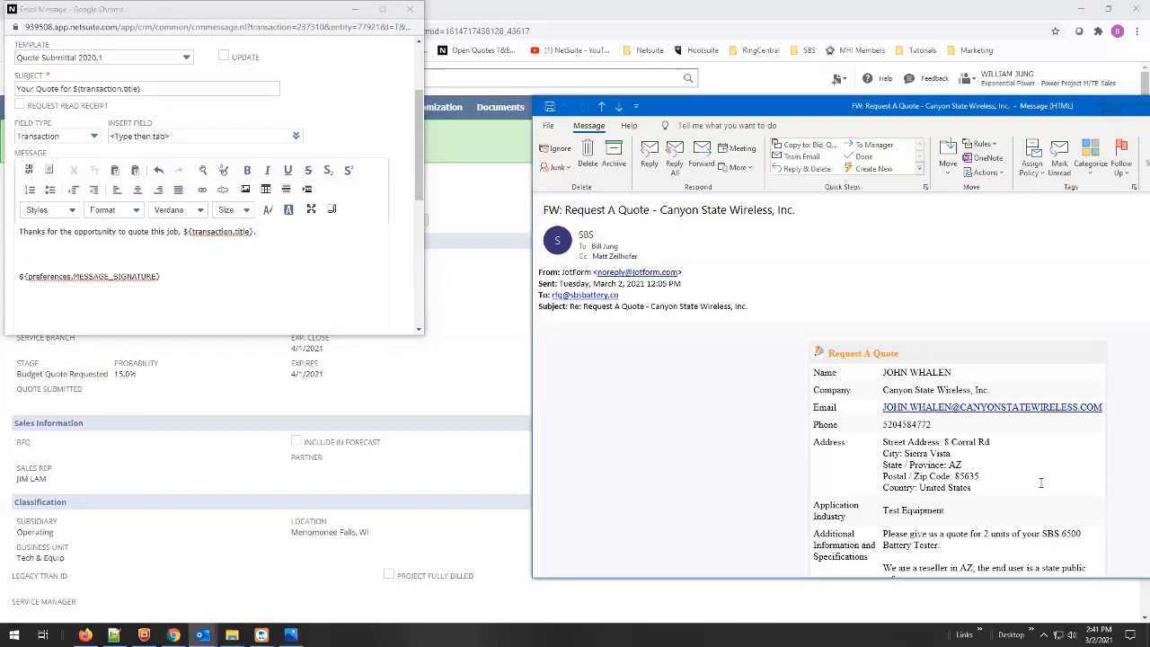
{"action": "scroll", "coordinate": [1040, 484], "scroll_direction": "down", "scroll_amount": 1}
{"action": "scroll", "coordinate": [1042, 482], "scroll_direction": "up", "scroll_amount": 1}
{"action": "left_click", "coordinate": [31, 252]}
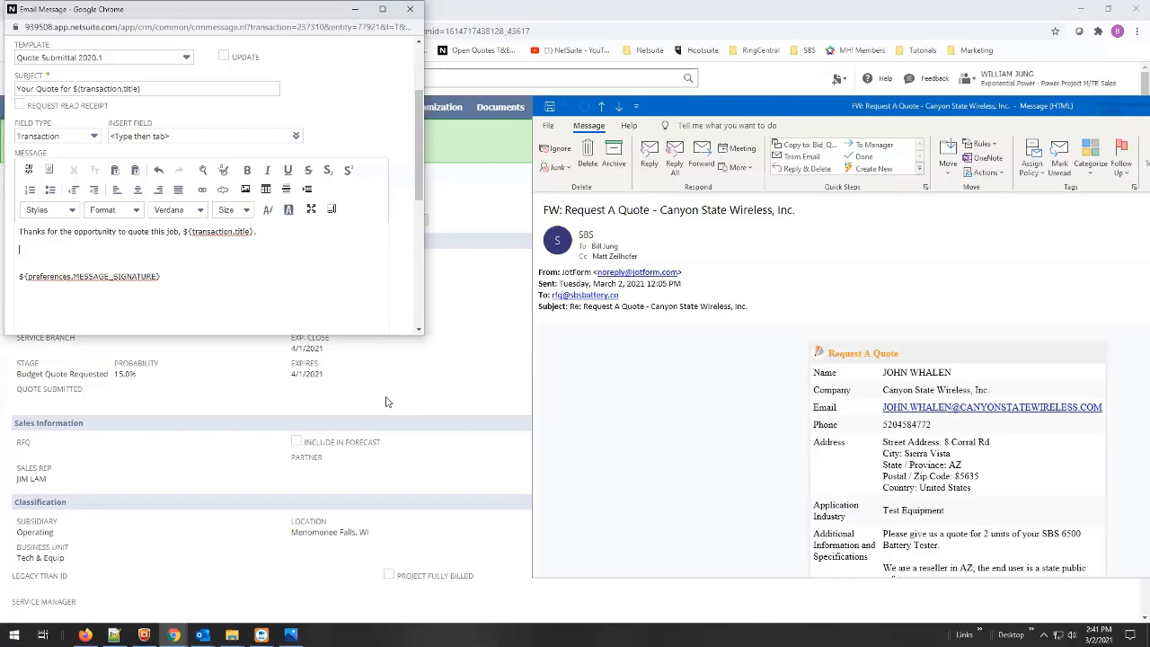
{"action": "left_click", "coordinate": [21, 254]}
{"action": "left_click", "coordinate": [113, 635]}
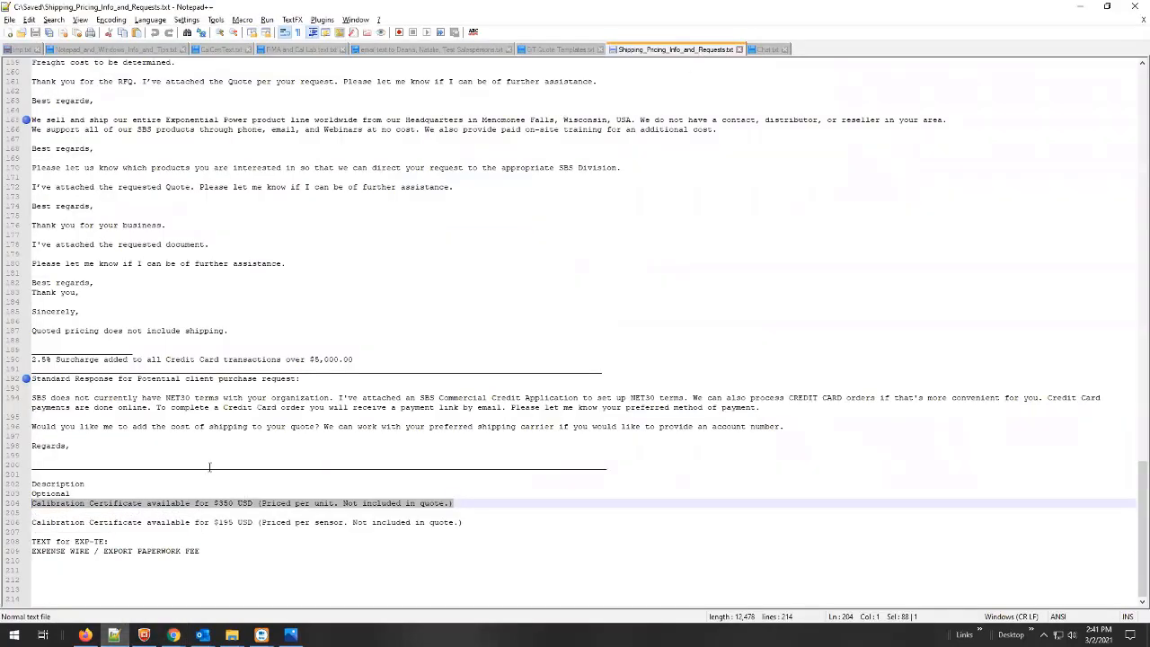
{"action": "scroll", "coordinate": [210, 467], "scroll_direction": "up", "scroll_amount": 1}
{"action": "scroll", "coordinate": [211, 468], "scroll_direction": "up", "scroll_amount": 8}
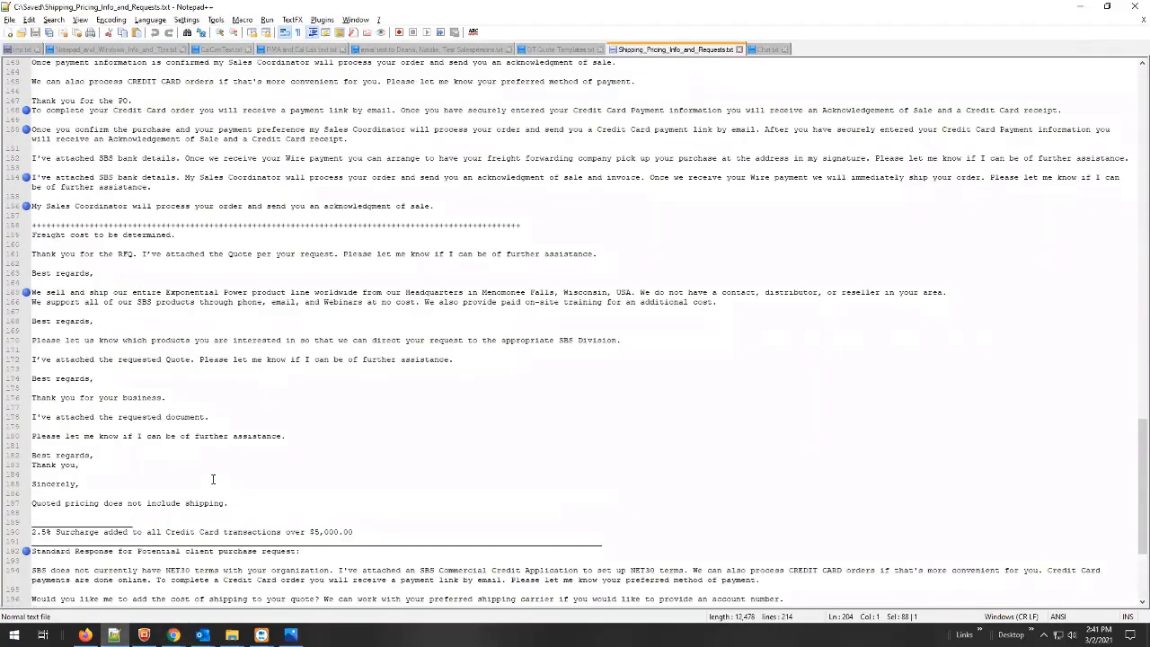
{"action": "scroll", "coordinate": [213, 479], "scroll_direction": "up", "scroll_amount": 4}
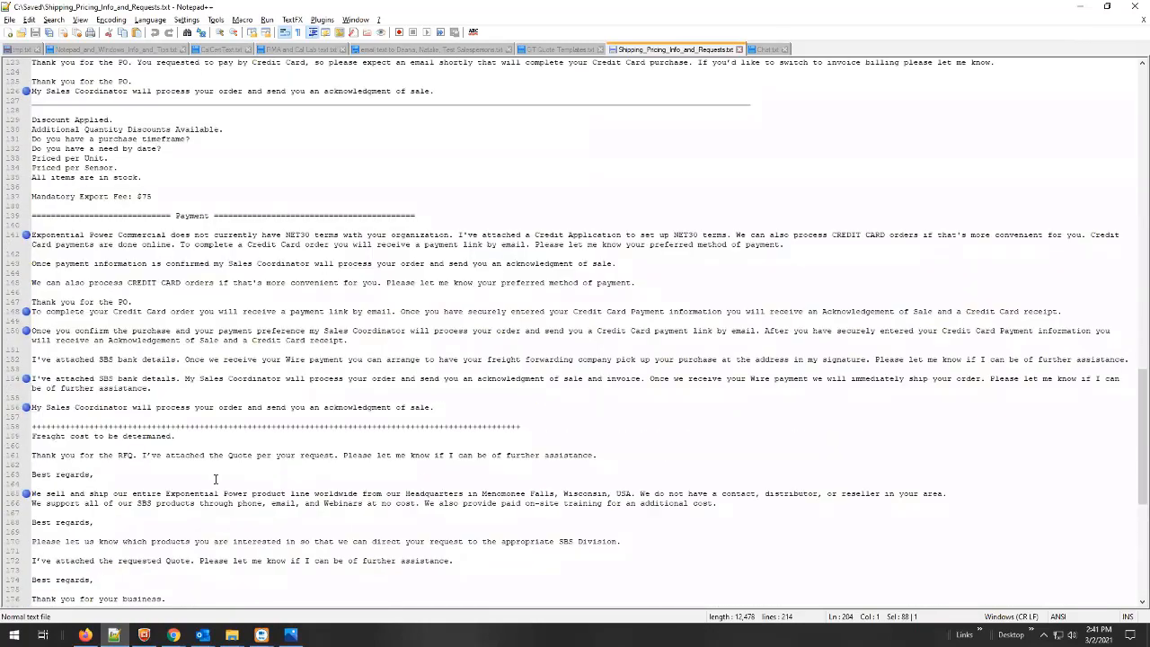
{"action": "scroll", "coordinate": [216, 479], "scroll_direction": "up", "scroll_amount": 10}
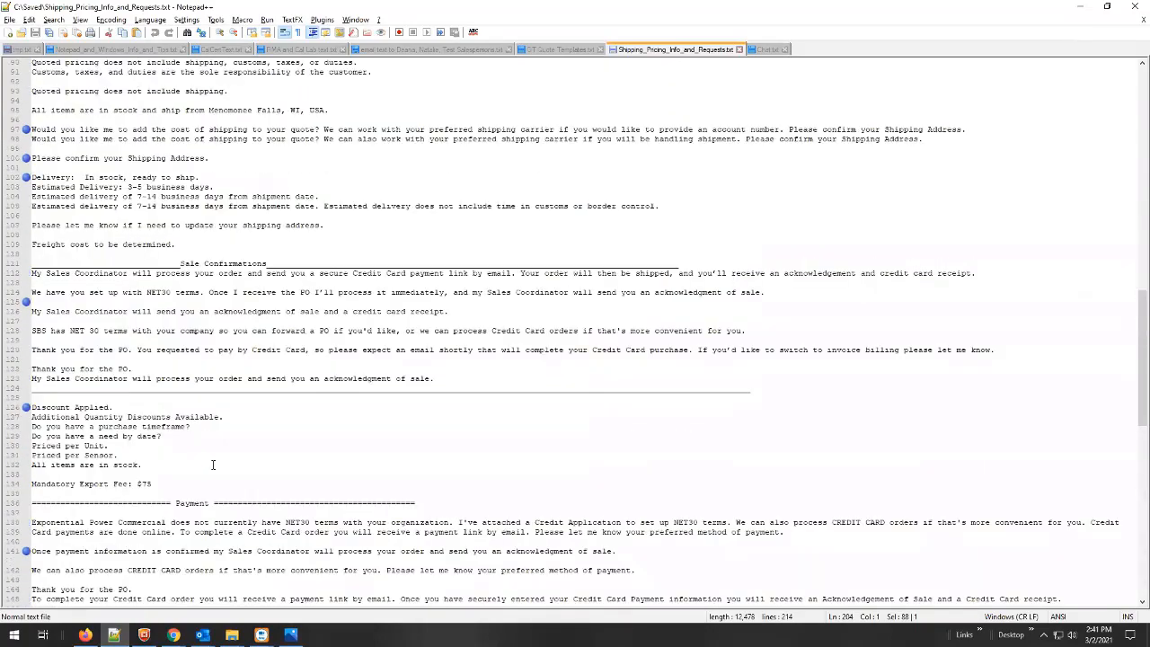
{"action": "scroll", "coordinate": [213, 465], "scroll_direction": "up", "scroll_amount": 8}
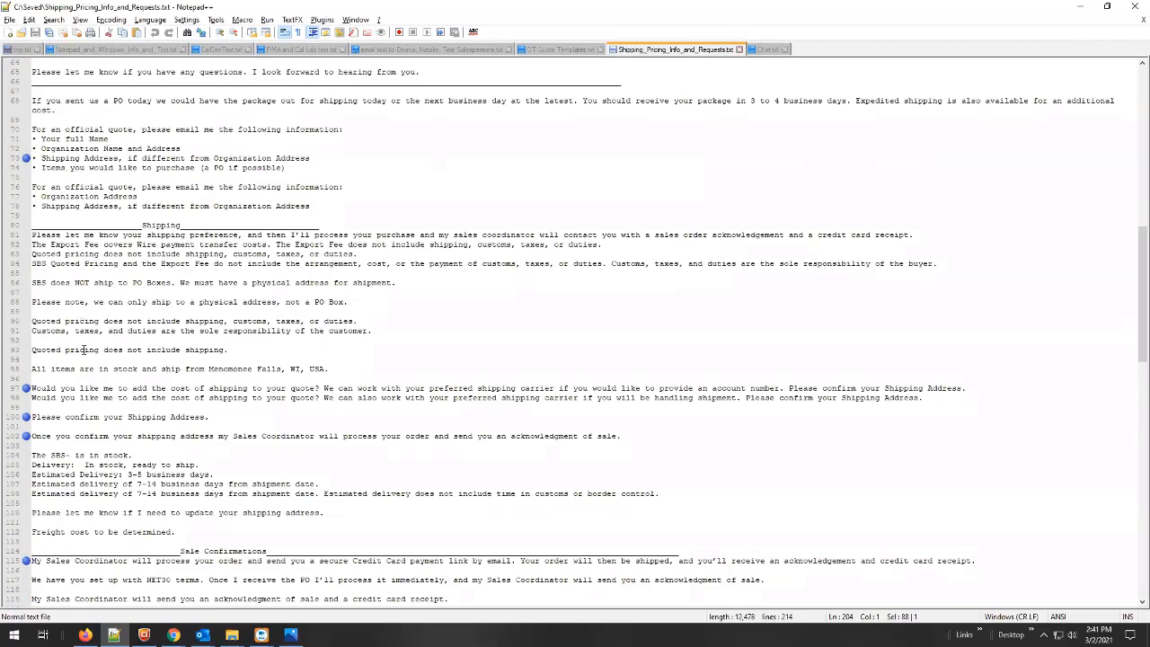
{"action": "left_click", "coordinate": [1079, 6]}
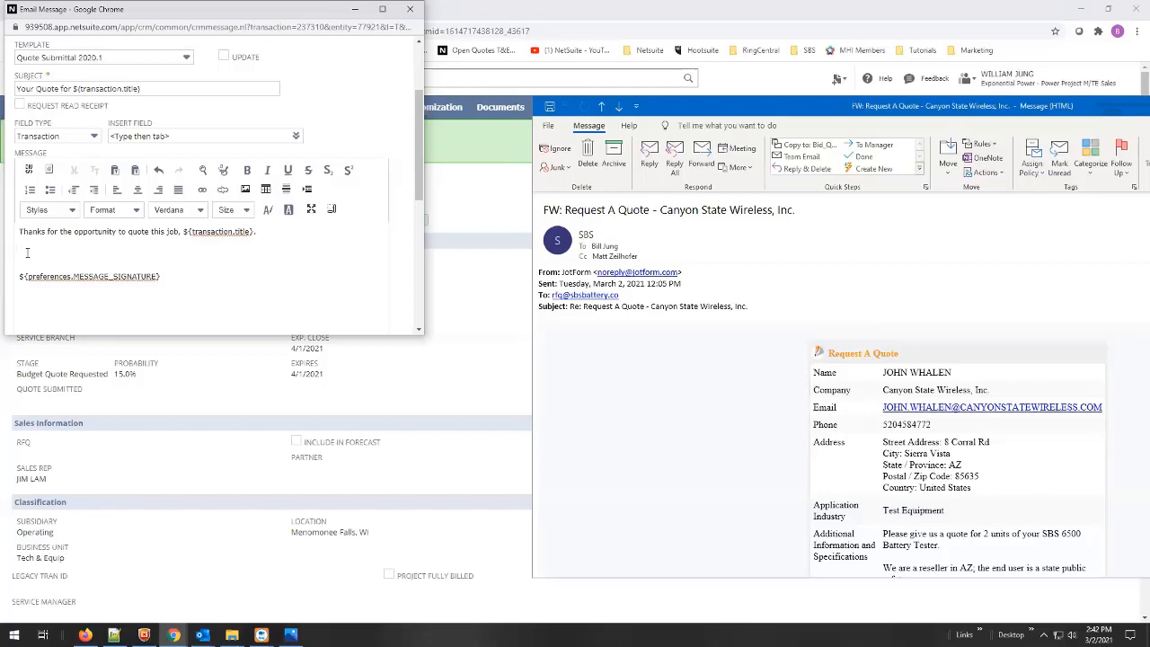
- Delete the two extra blank lines before the signature in the email body
{"action": "key", "text": "BackSpace"}
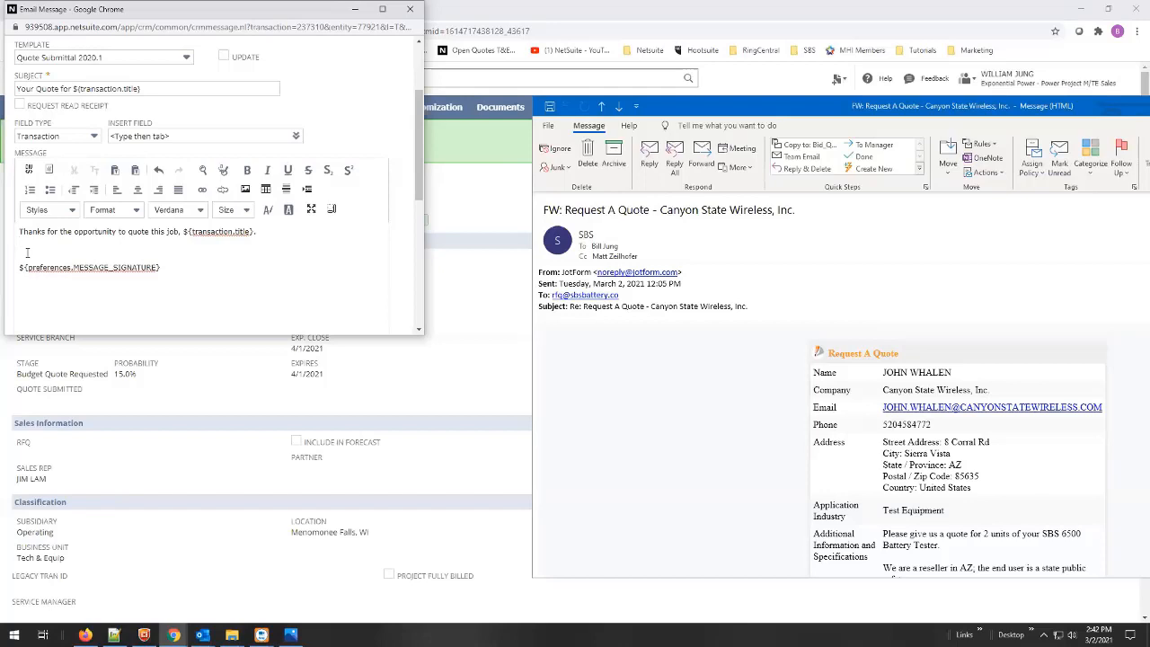
{"action": "key", "text": "BackSpace"}
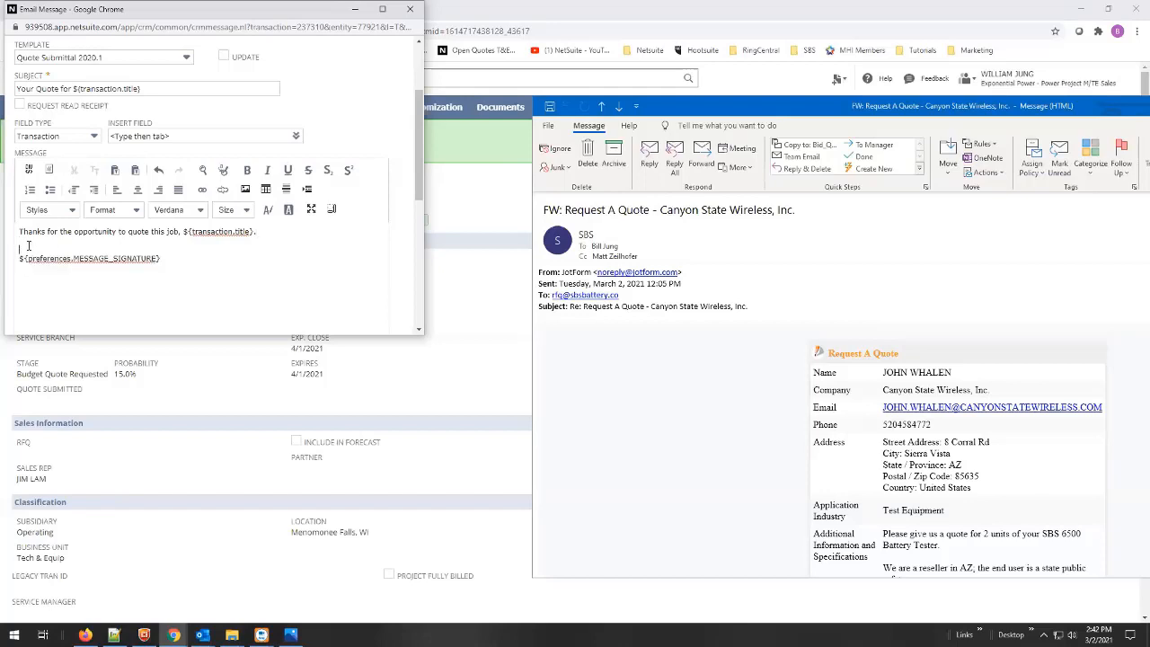
{"action": "scroll", "coordinate": [148, 238], "scroll_direction": "up", "scroll_amount": 3}
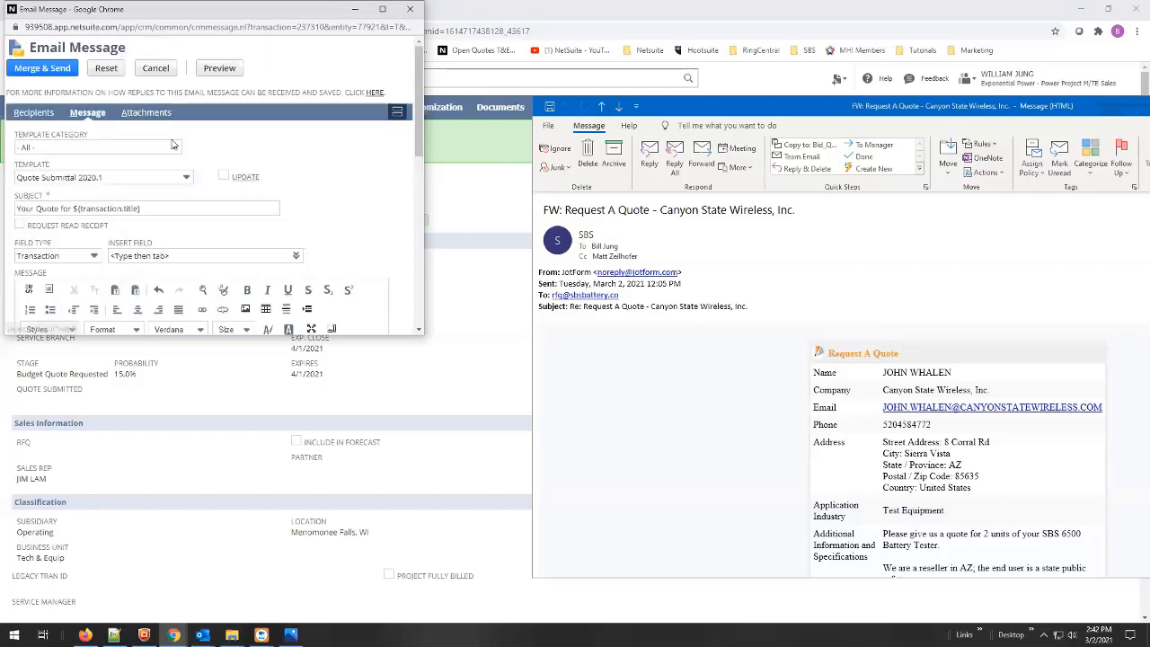
- Attach SBS-6500 Cutsheet.pdf to the email, then go back to the message body
{"action": "left_click", "coordinate": [142, 115]}
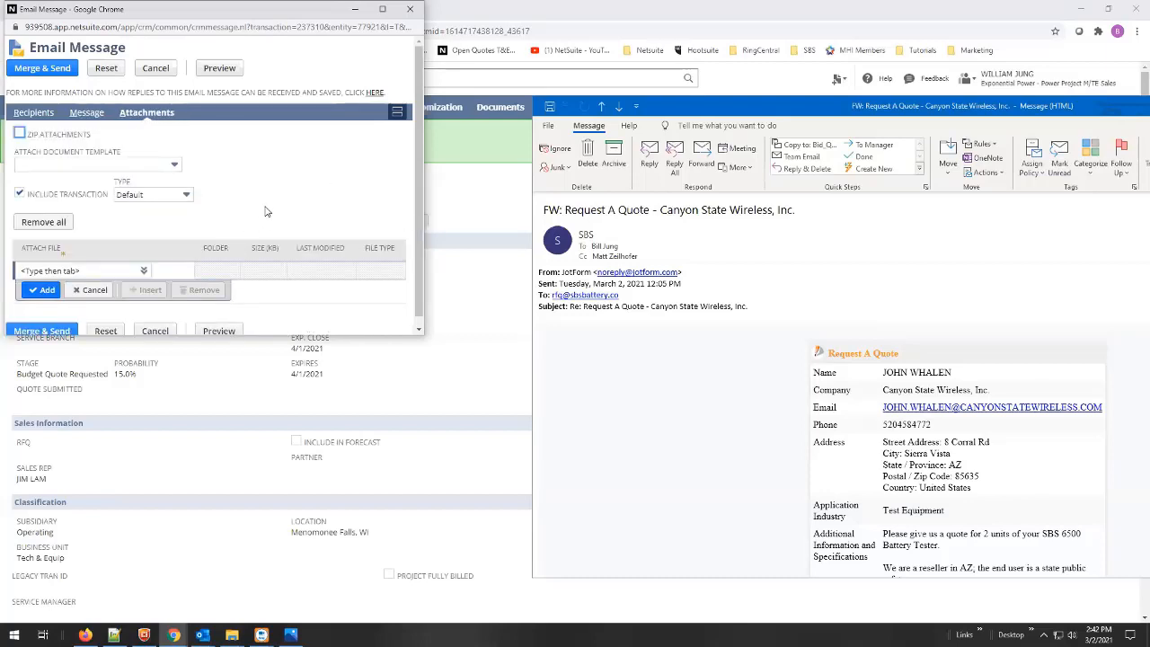
{"action": "left_click", "coordinate": [47, 269]}
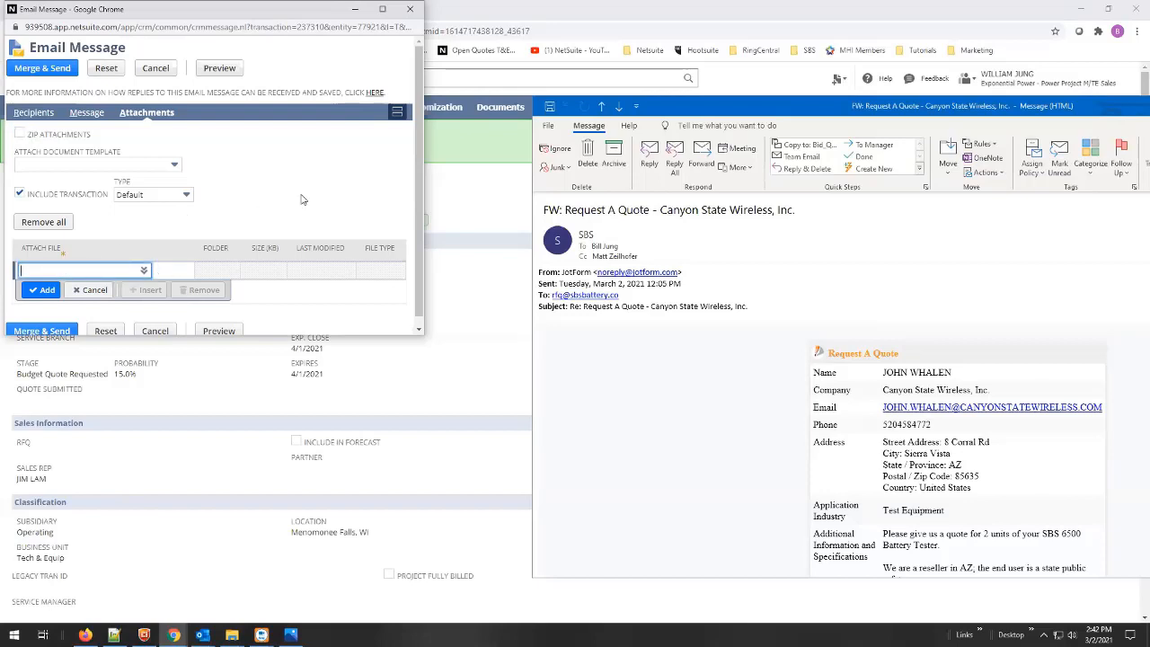
{"action": "type", "text": "sbs-65"}
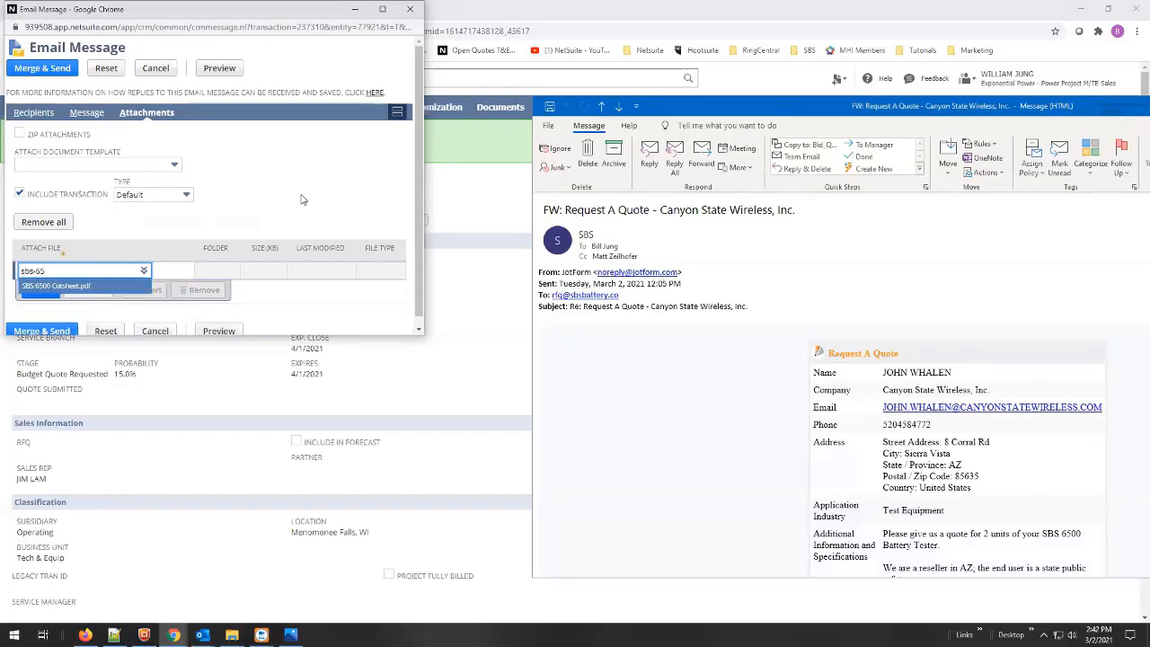
{"action": "left_click", "coordinate": [61, 286]}
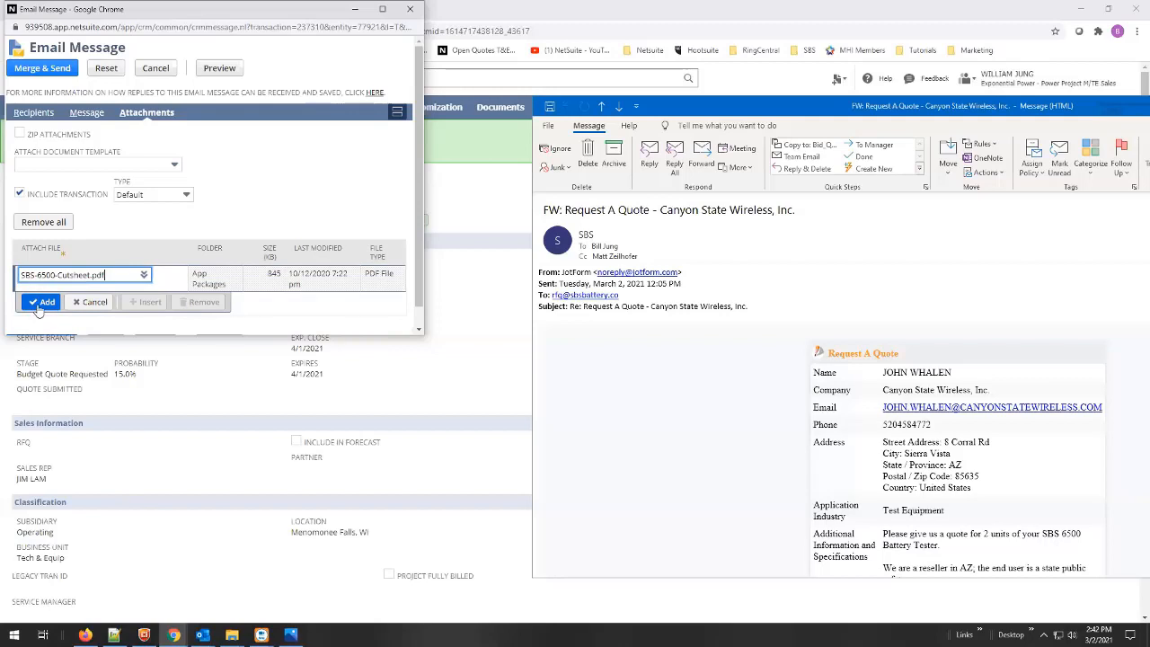
{"action": "left_click", "coordinate": [41, 303]}
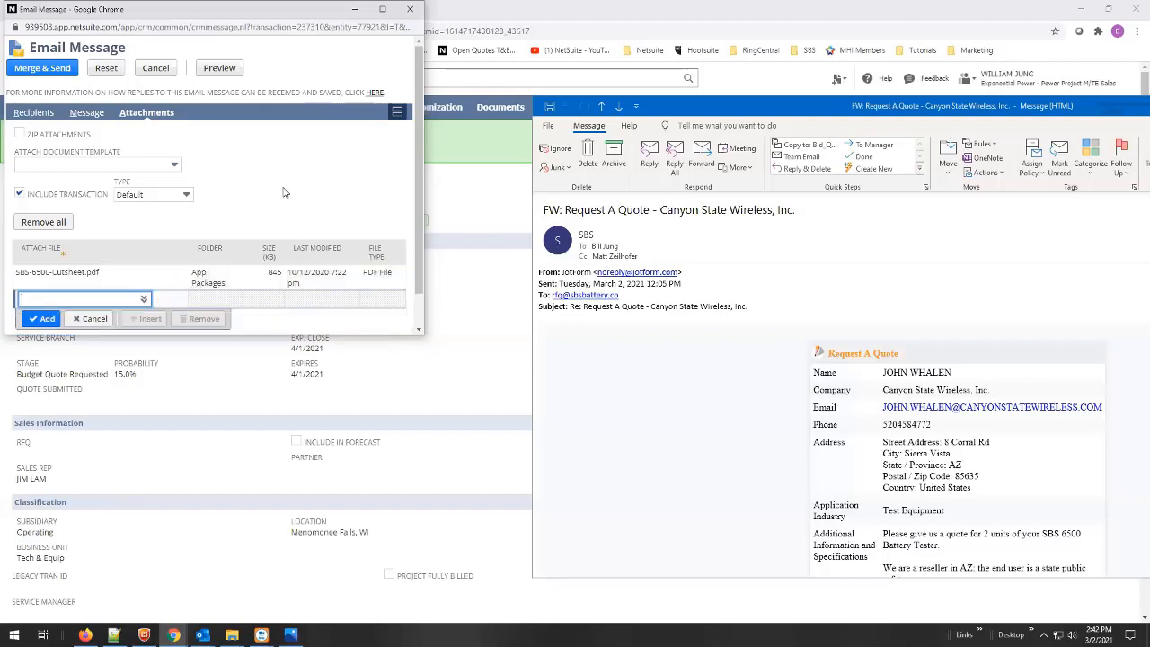
{"action": "scroll", "coordinate": [284, 194], "scroll_direction": "down", "scroll_amount": 2}
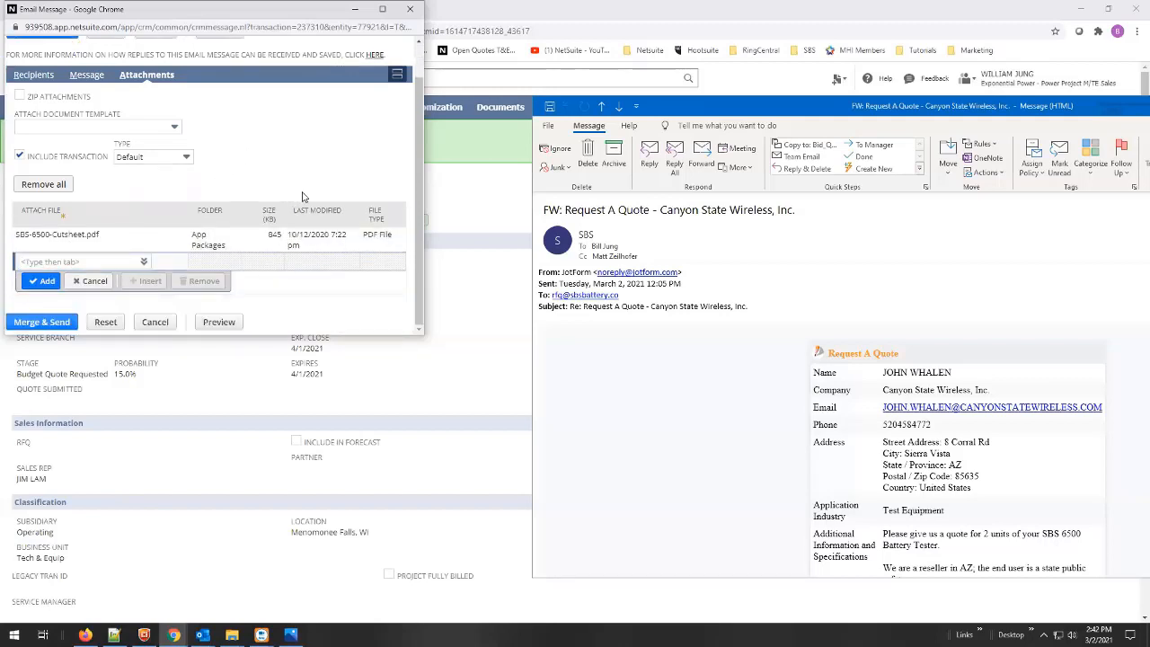
{"action": "scroll", "coordinate": [303, 196], "scroll_direction": "up", "scroll_amount": 2}
{"action": "scroll", "coordinate": [302, 196], "scroll_direction": "down", "scroll_amount": 2}
{"action": "scroll", "coordinate": [298, 195], "scroll_direction": "up", "scroll_amount": 2}
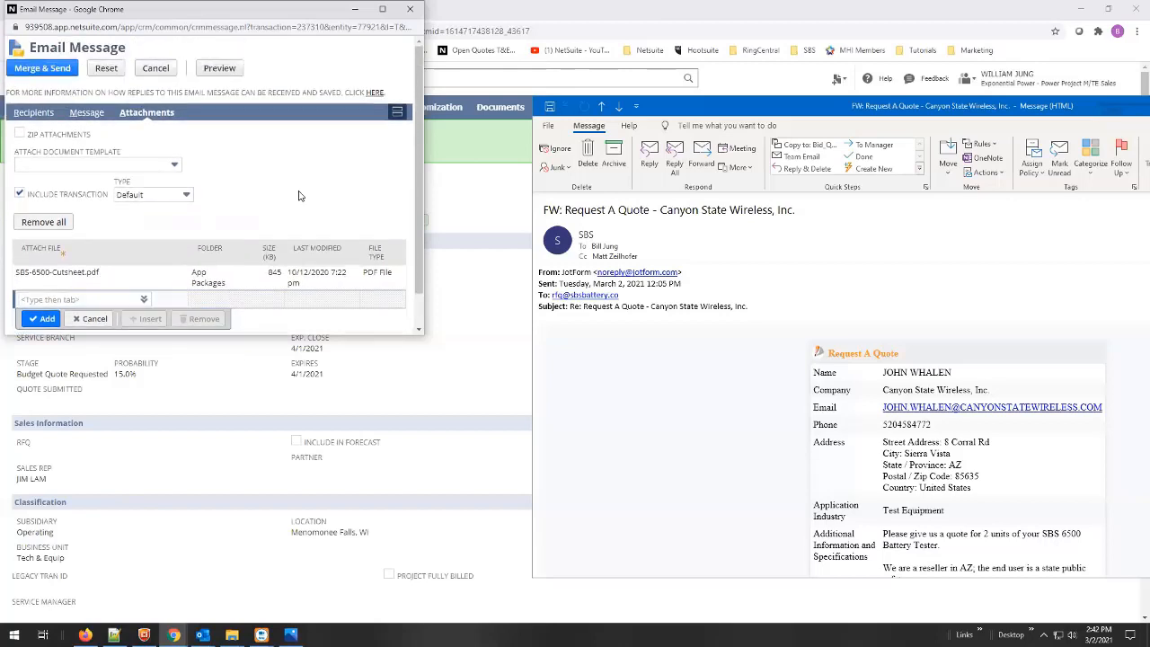
{"action": "left_click", "coordinate": [89, 115]}
{"action": "scroll", "coordinate": [251, 224], "scroll_direction": "down", "scroll_amount": 3}
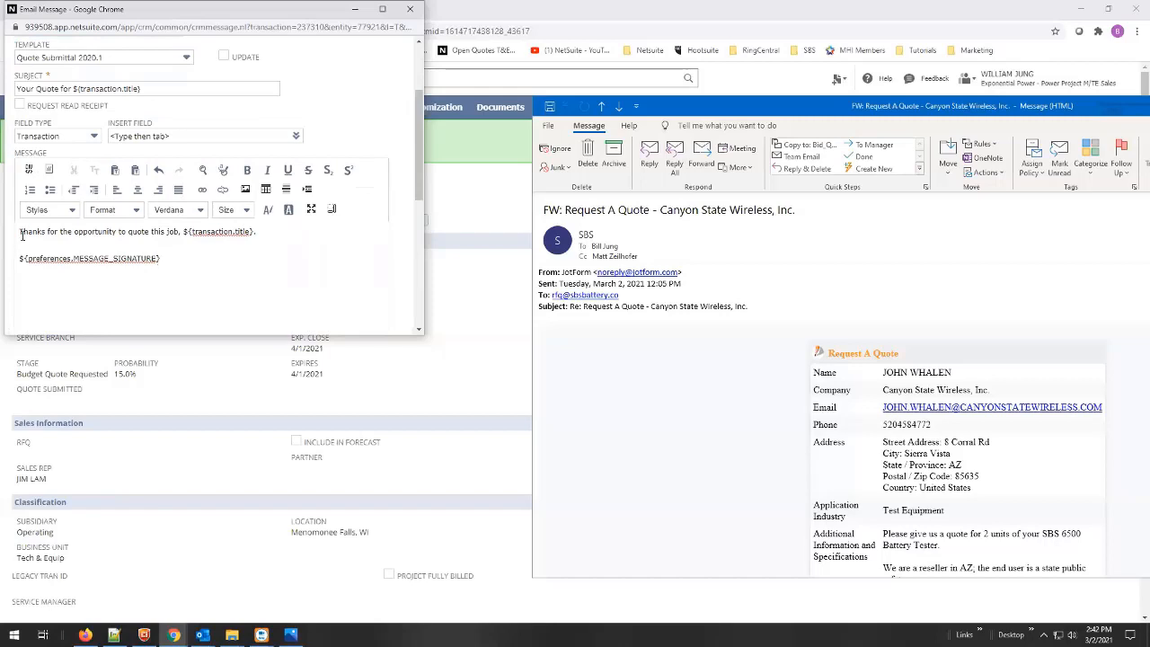
- Verify the customer and sales rep recipients, then send the email with Merge & Send
{"action": "scroll", "coordinate": [261, 257], "scroll_direction": "up", "scroll_amount": 3}
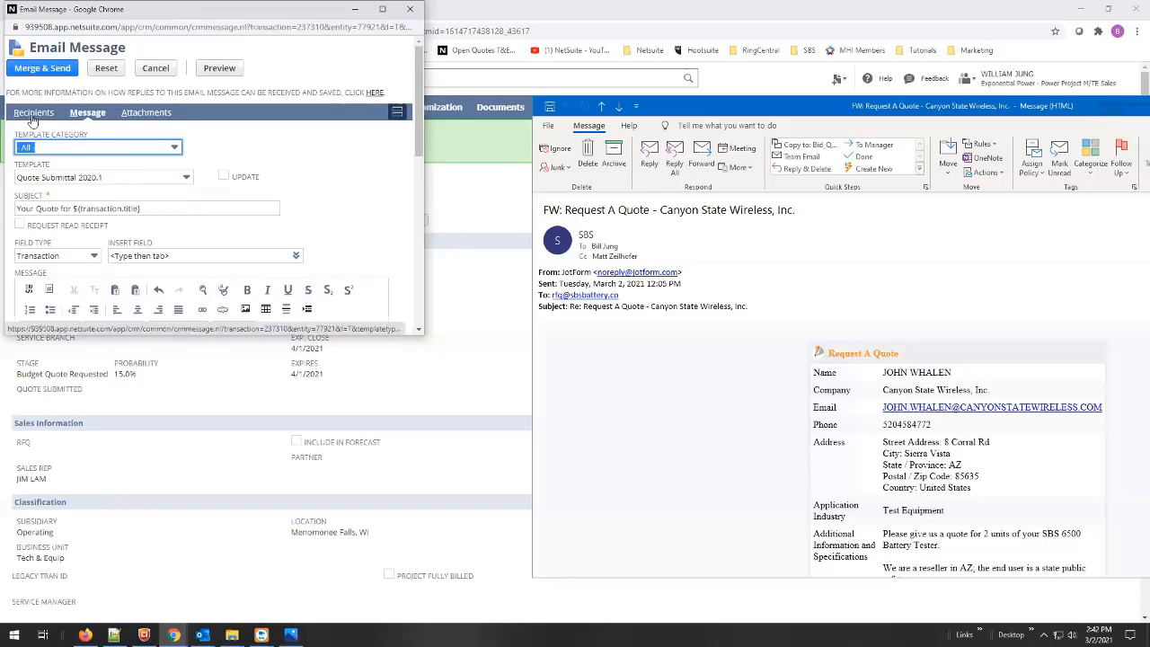
{"action": "left_click", "coordinate": [32, 118]}
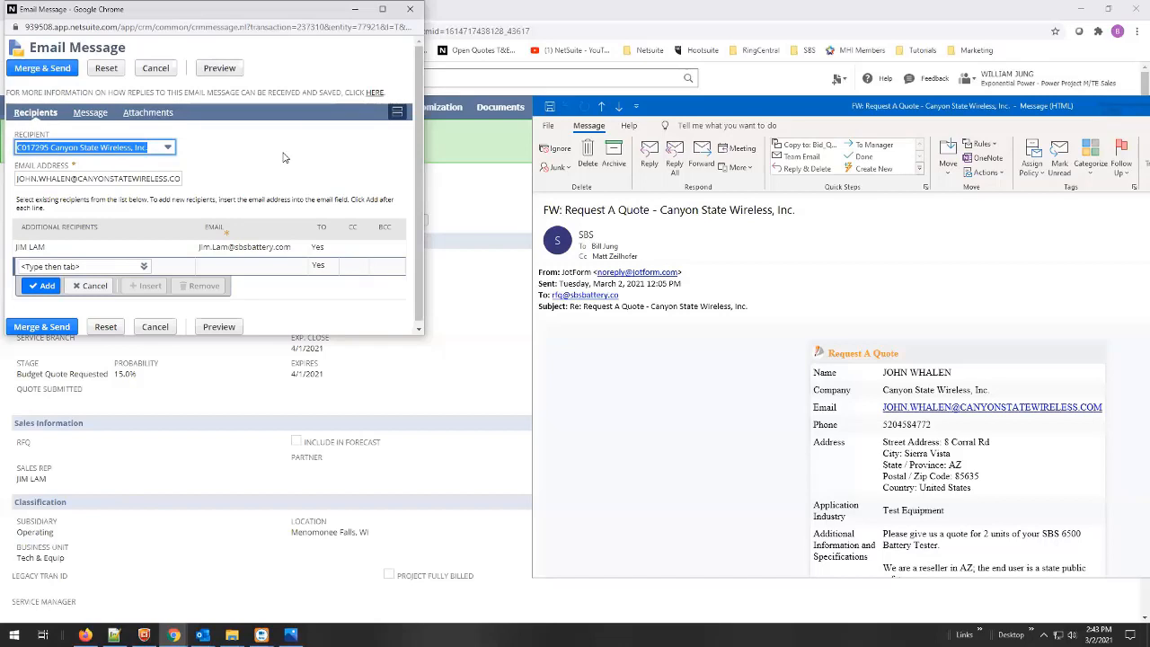
{"action": "left_click", "coordinate": [33, 72]}
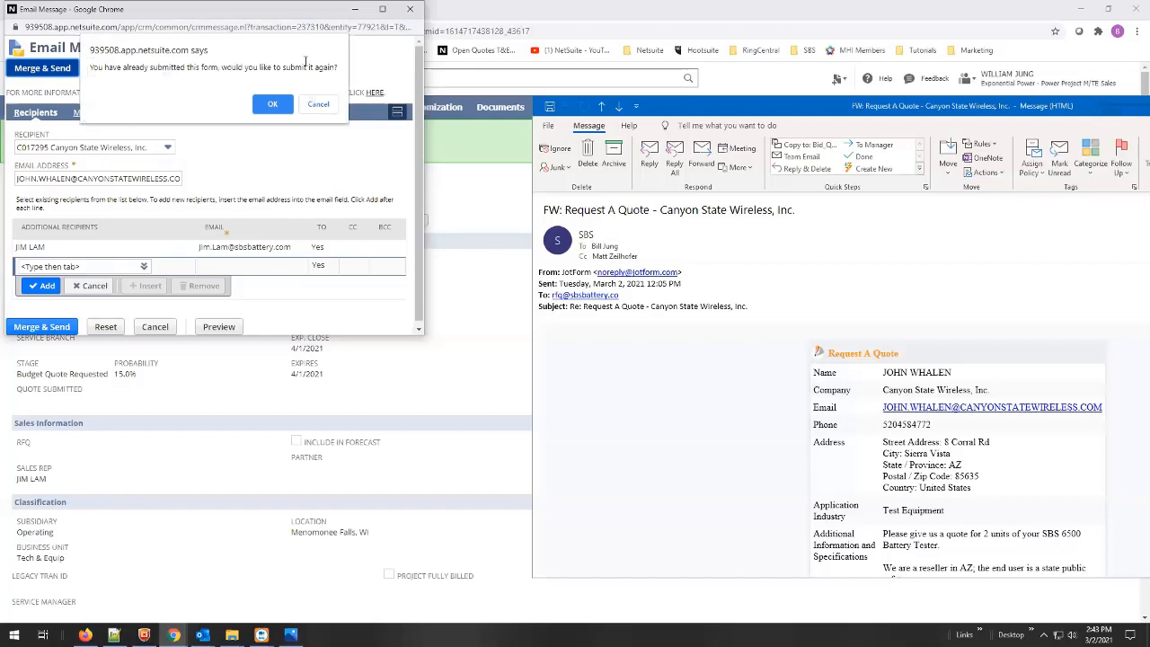
- Confirm resubmitting the email and bring quote Q012670's saved page to the front
{"action": "left_click", "coordinate": [273, 104]}
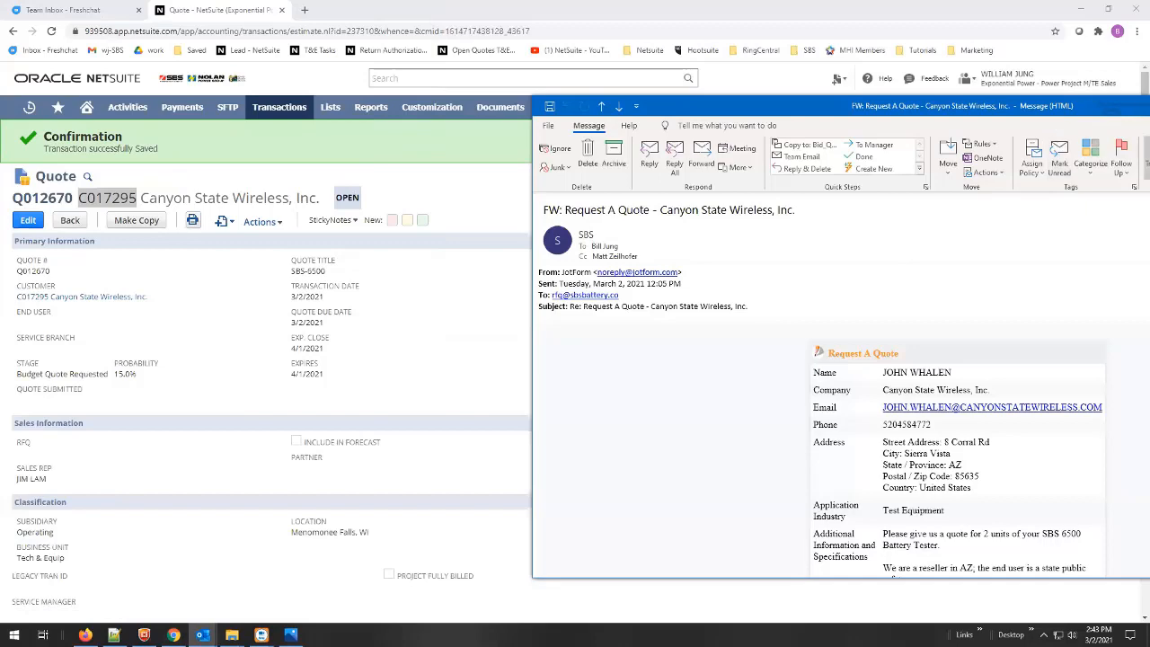
{"action": "left_click", "coordinate": [1149, 106]}
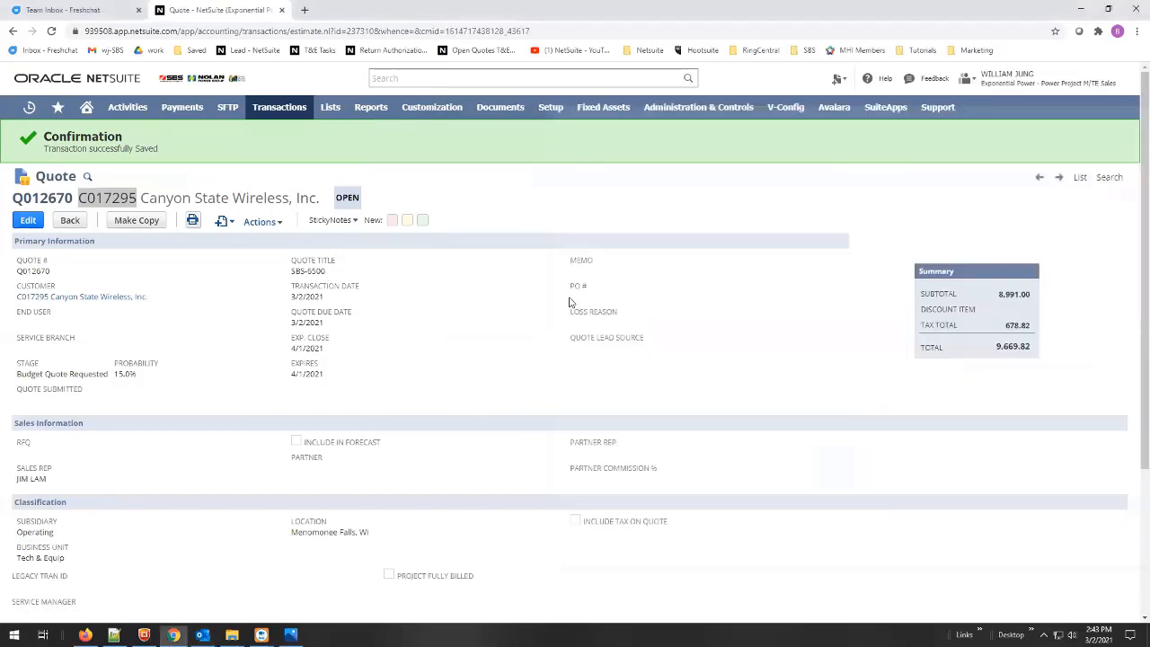
{"action": "left_click", "coordinate": [231, 310]}
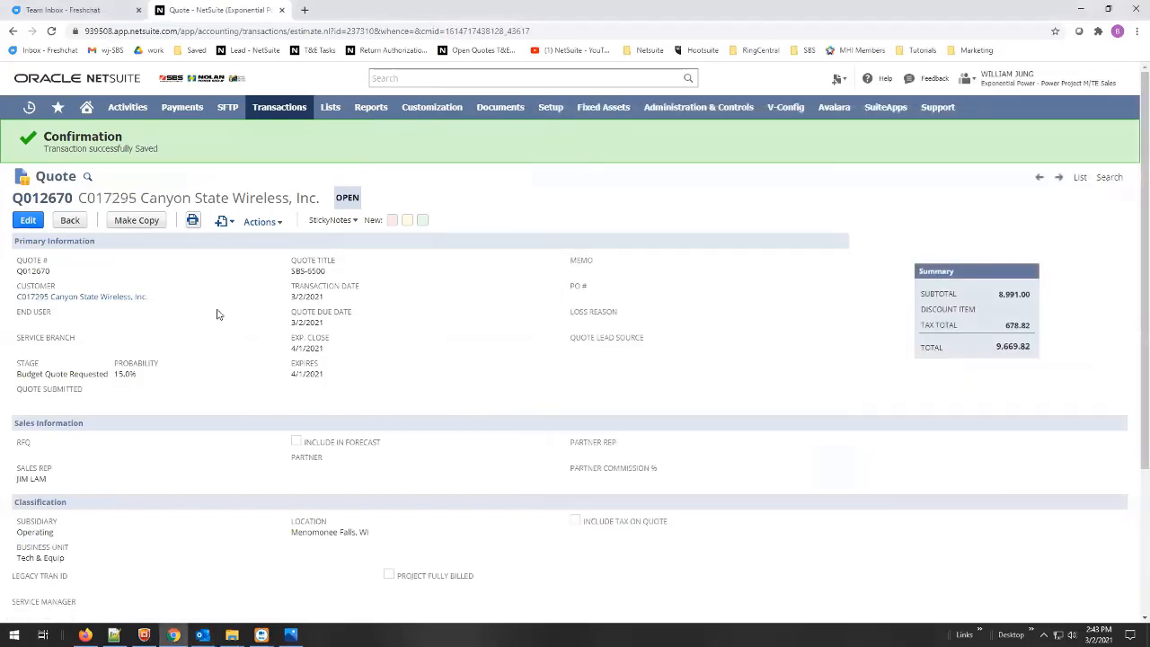
- Open the logged 'Your Quote for SBS-6500' email from the quote's Communication subtab
{"action": "scroll", "coordinate": [236, 306], "scroll_direction": "down", "scroll_amount": 3}
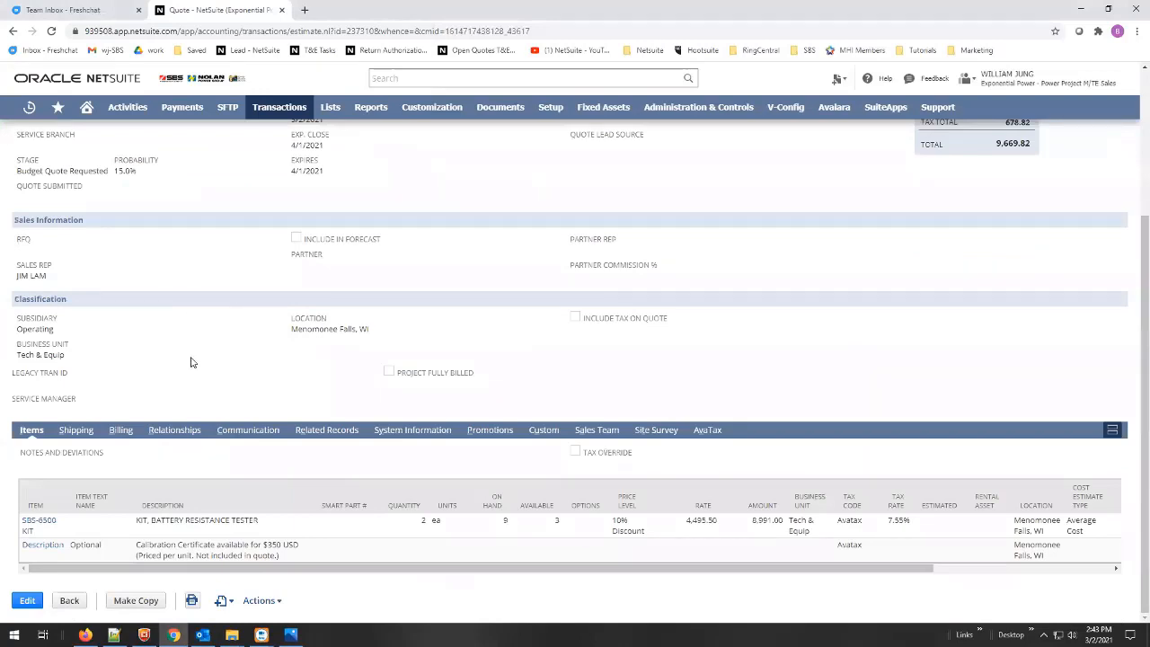
{"action": "left_click", "coordinate": [239, 432]}
{"action": "scroll", "coordinate": [240, 377], "scroll_direction": "down", "scroll_amount": 1}
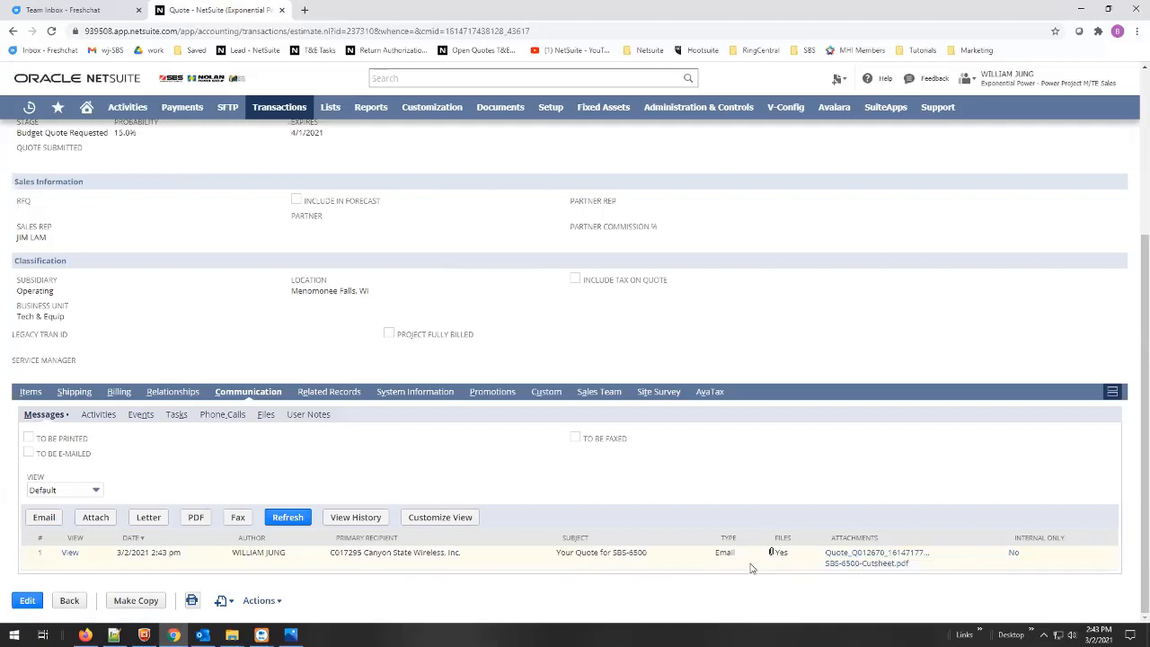
{"action": "left_click", "coordinate": [69, 555]}
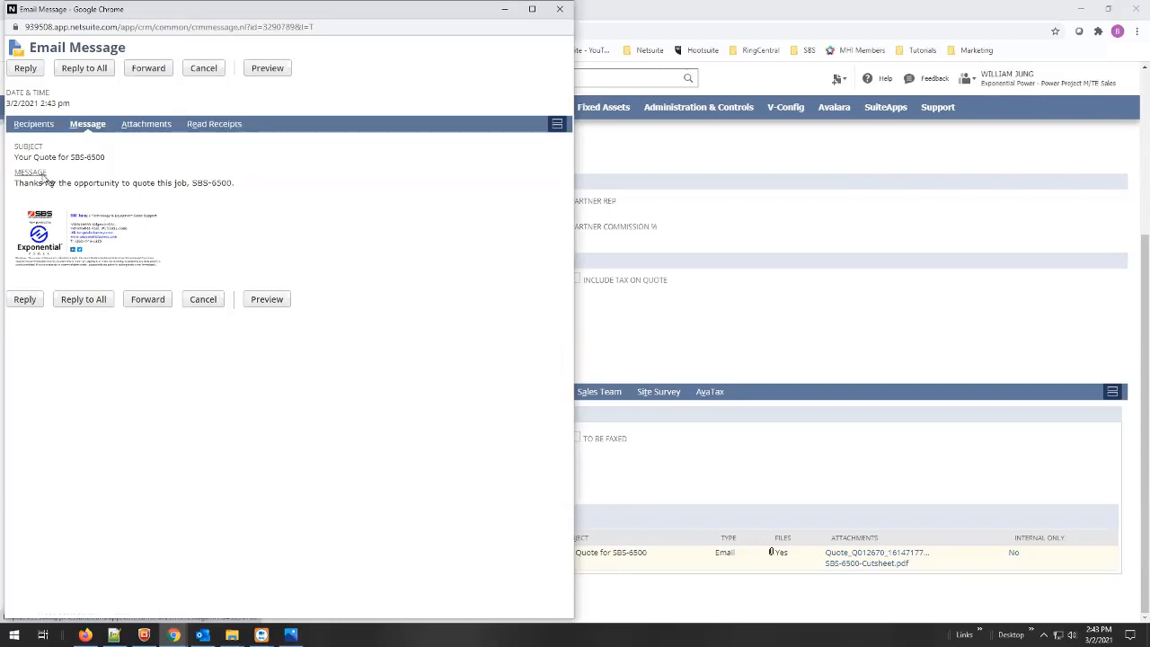
- Check the sent email's recipients and attachments, then open the Quote_Q012670 PDF
{"action": "left_click", "coordinate": [33, 127]}
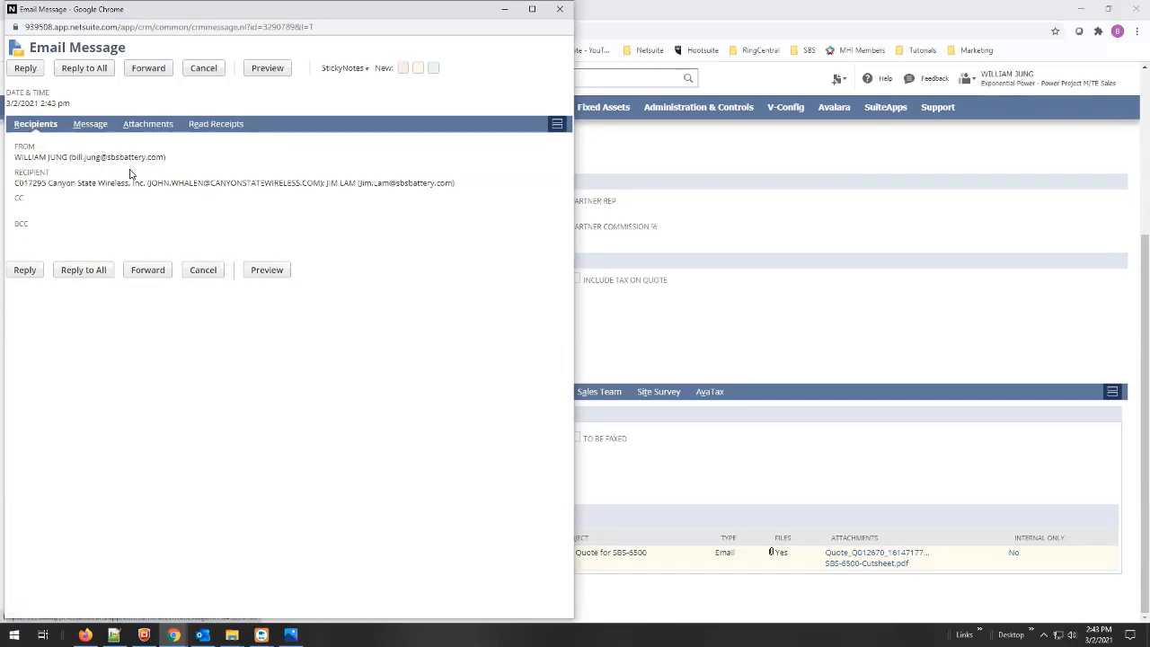
{"action": "left_click", "coordinate": [149, 124]}
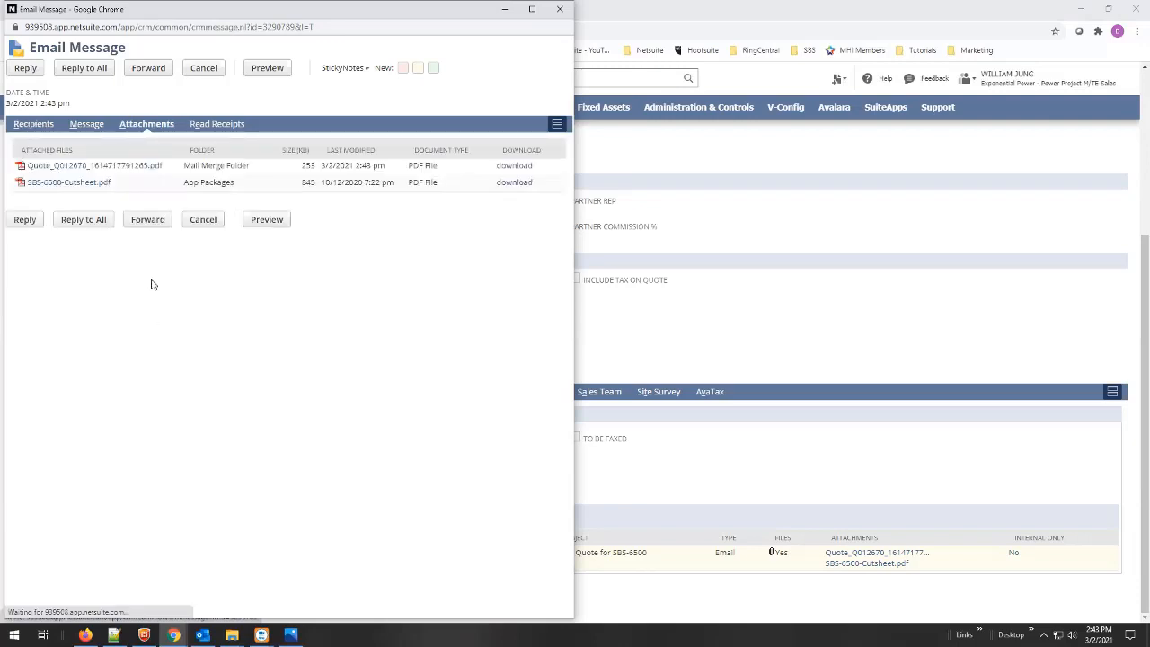
{"action": "left_click", "coordinate": [77, 166]}
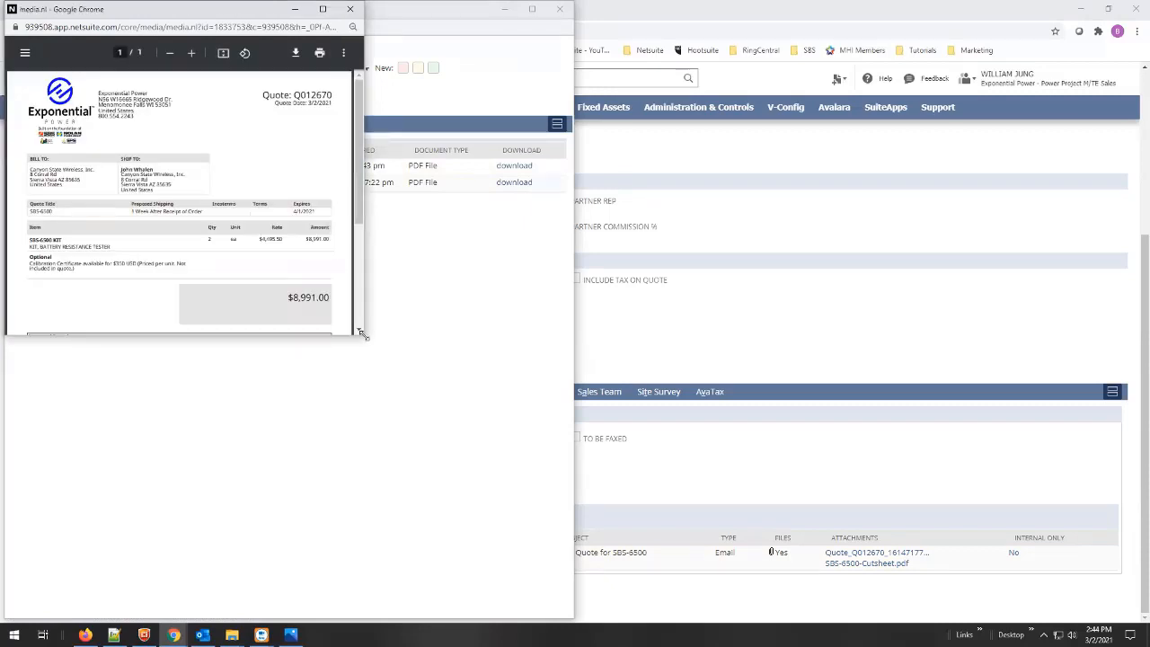
{"action": "left_click_drag", "start_coordinate": [361, 333], "coordinate": [553, 582]}
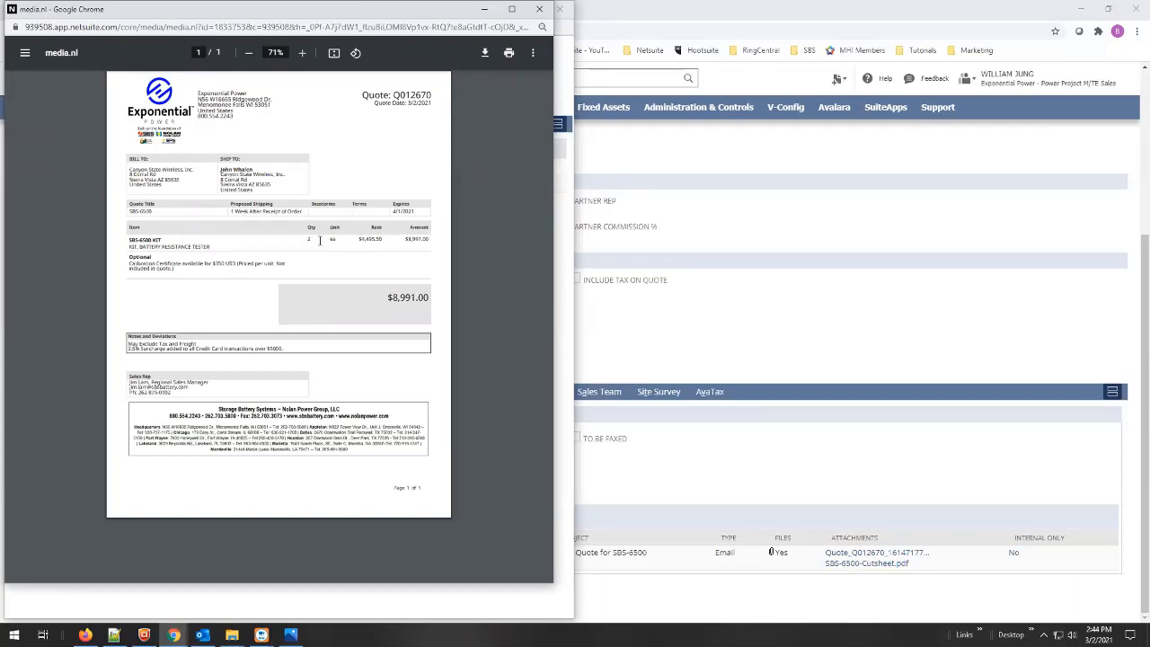
{"action": "left_click_drag", "start_coordinate": [381, 238], "coordinate": [359, 241]}
{"action": "left_click", "coordinate": [377, 240]}
{"action": "mouse_move", "coordinate": [385, 239]}
{"action": "left_mouse_down"}
{"action": "mouse_move", "coordinate": [359, 241]}
{"action": "mouse_move", "coordinate": [419, 240]}
{"action": "mouse_move", "coordinate": [407, 240]}
{"action": "left_mouse_up"}
{"action": "left_click", "coordinate": [384, 242]}
{"action": "left_click", "coordinate": [400, 248]}
{"action": "left_click_drag", "start_coordinate": [286, 348], "coordinate": [114, 351]}
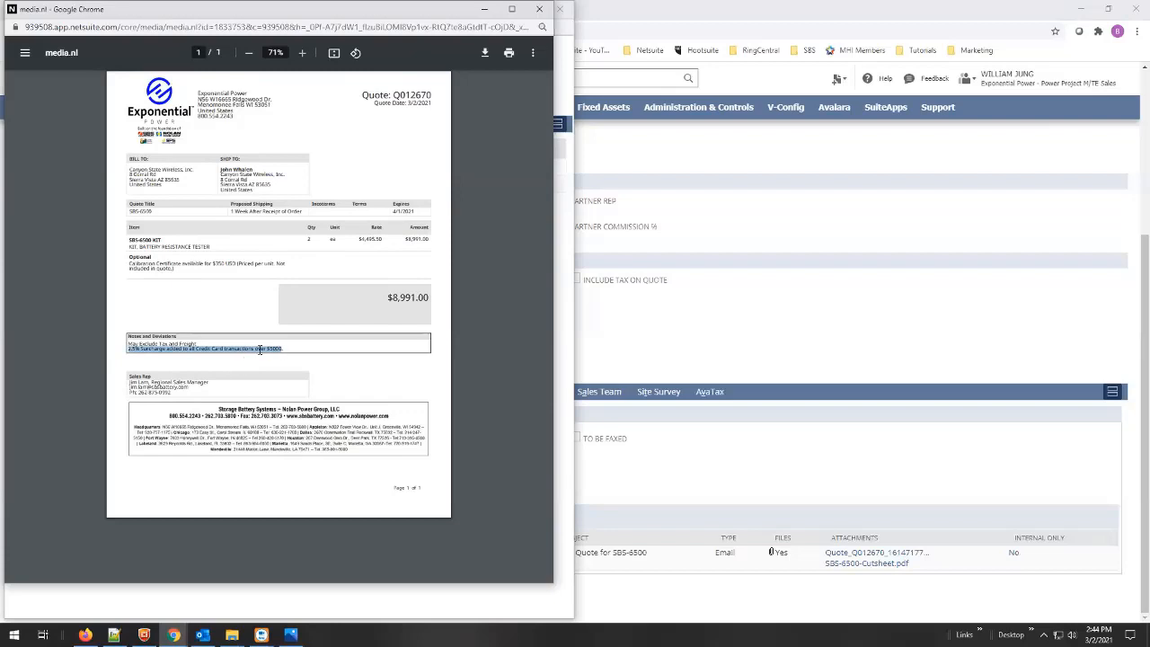
{"action": "left_click", "coordinate": [168, 395]}
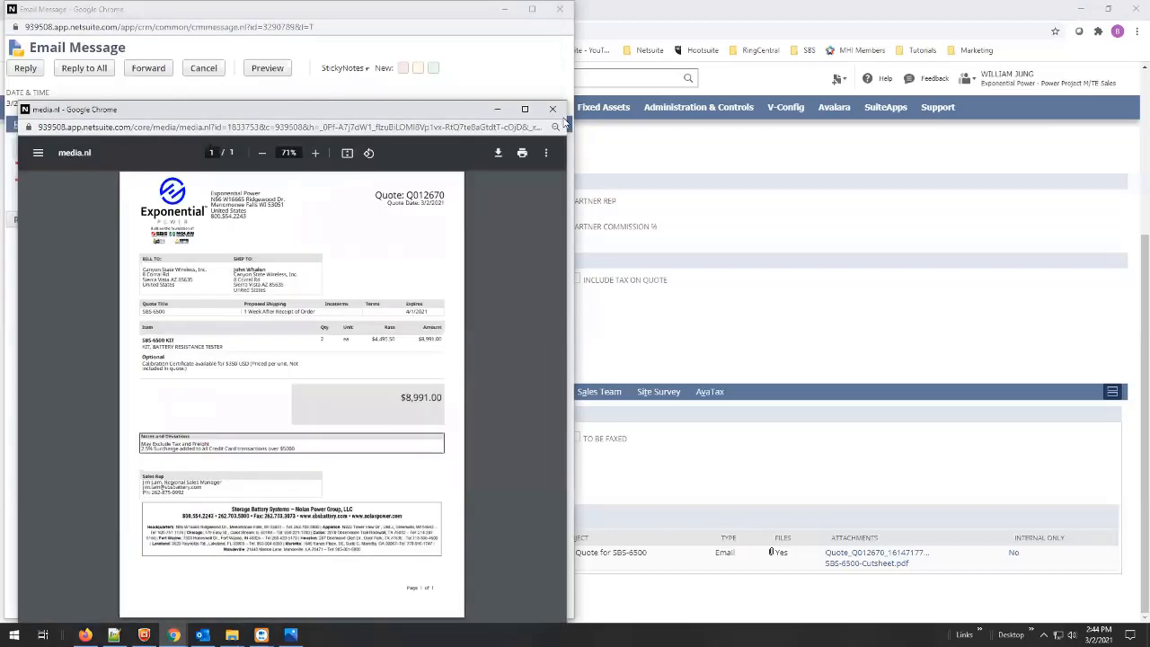
- Close the quote PDF viewer and return to the quote Q012670 record
{"action": "left_click", "coordinate": [552, 107]}
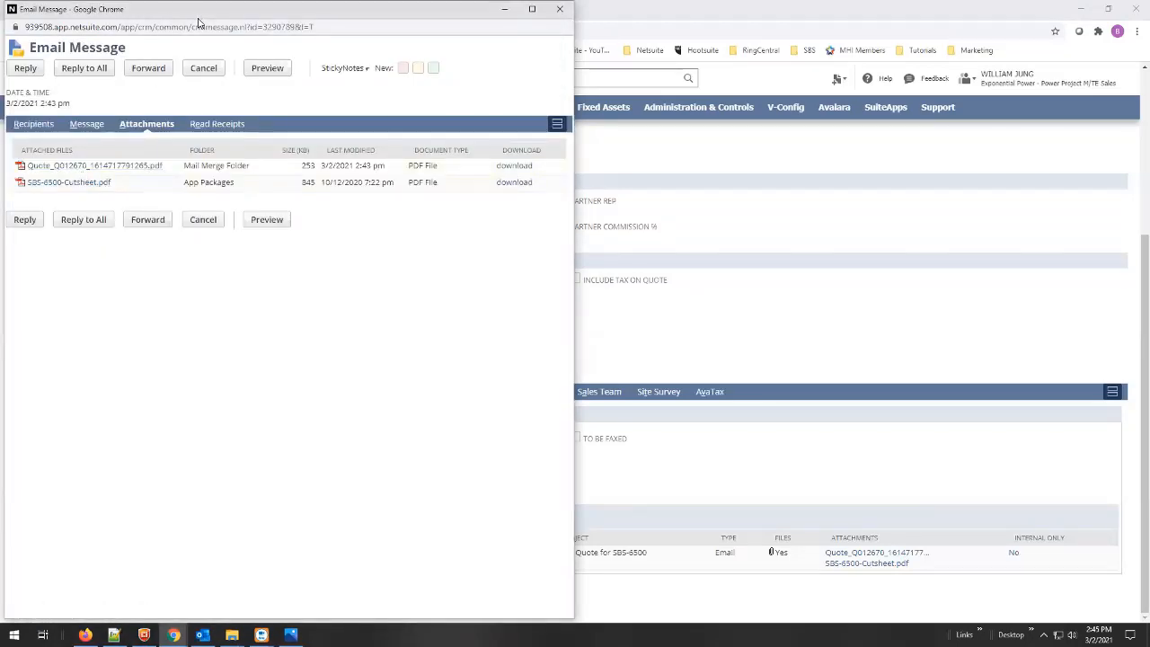
{"action": "left_click", "coordinate": [762, 284]}
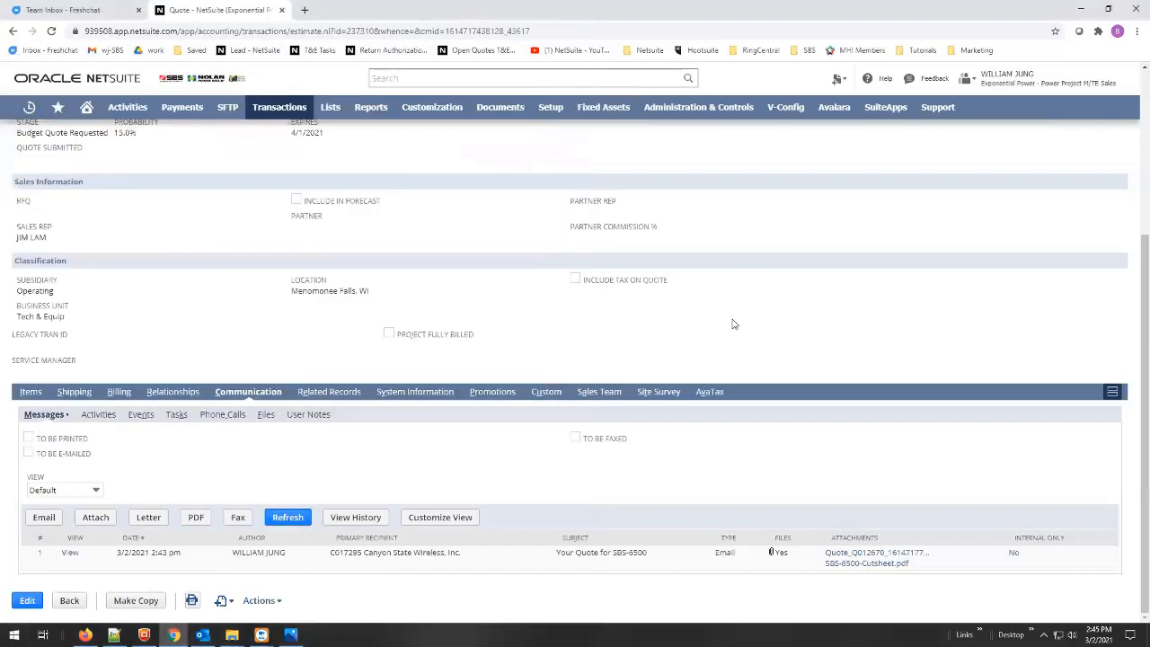